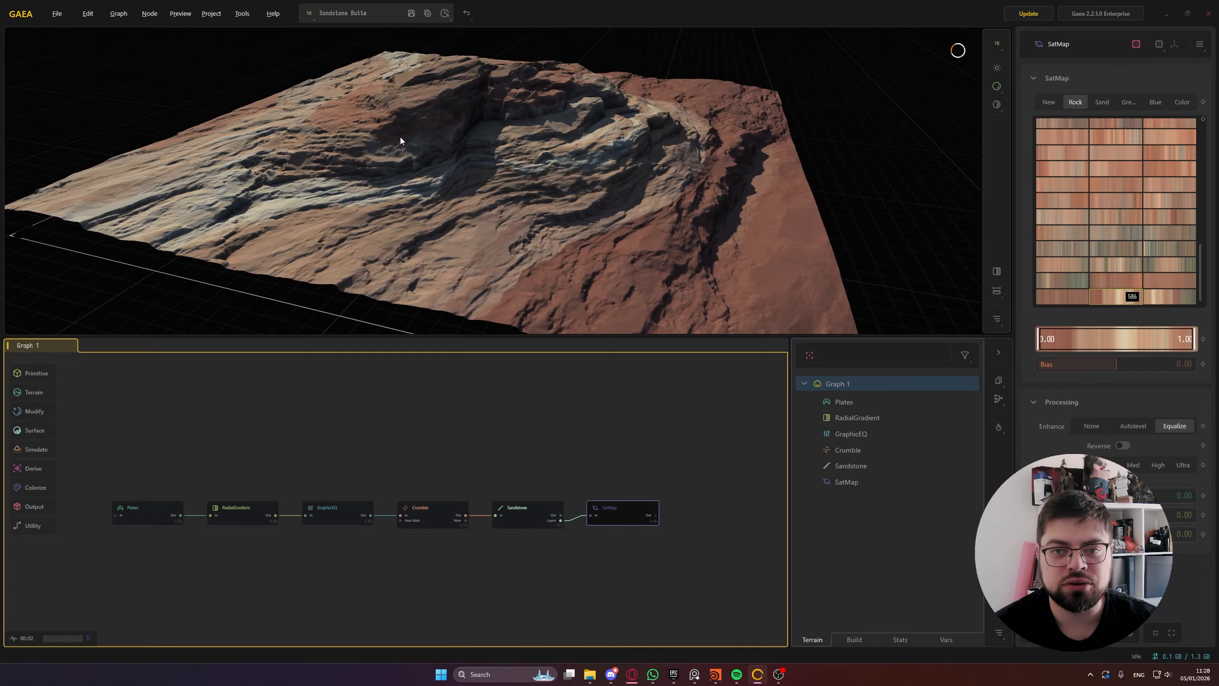
Examine the Sandstone Butte node chain by previewing each node's terrain output in order, from Plates through Sandstone to SatMap
left_click_drag(444, 130, 448, 140)
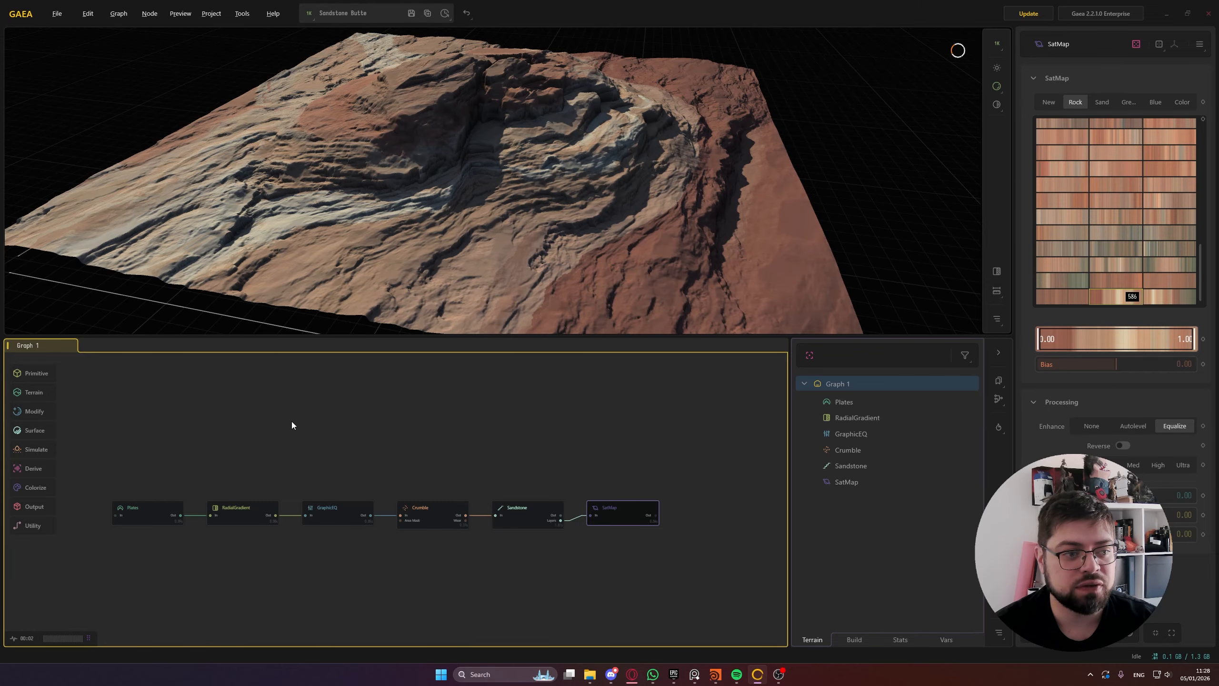
left_click(169, 507)
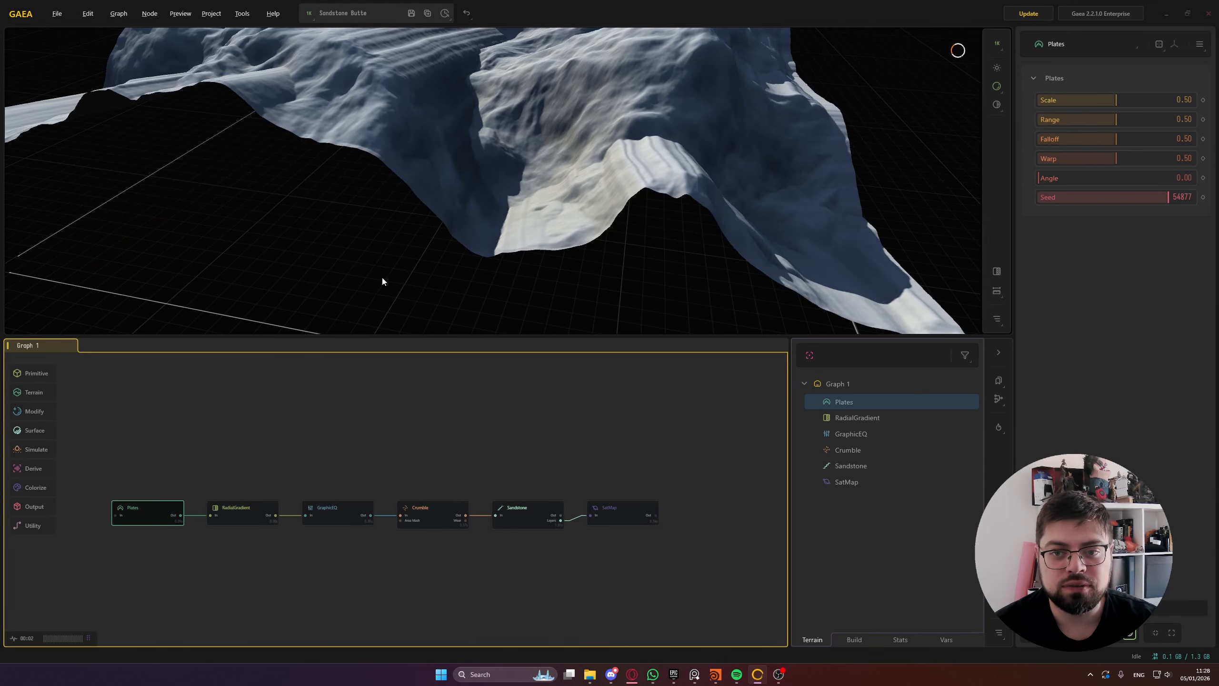
scroll(473, 212, "down", 5)
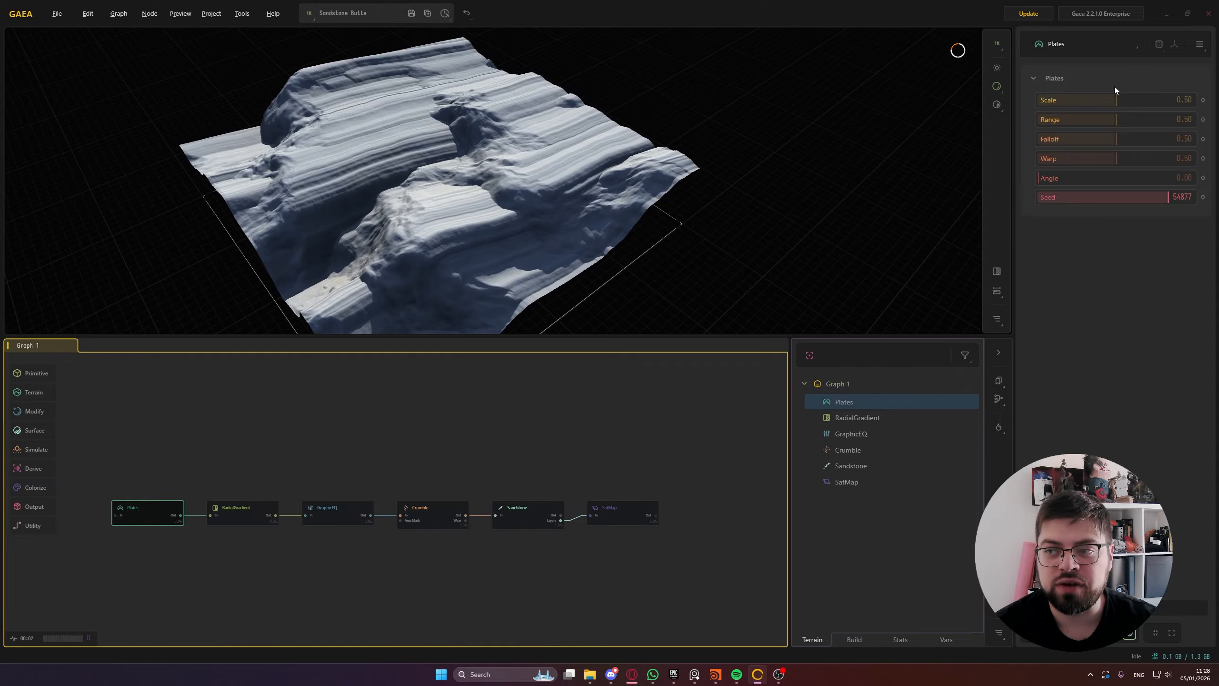
left_click(249, 507)
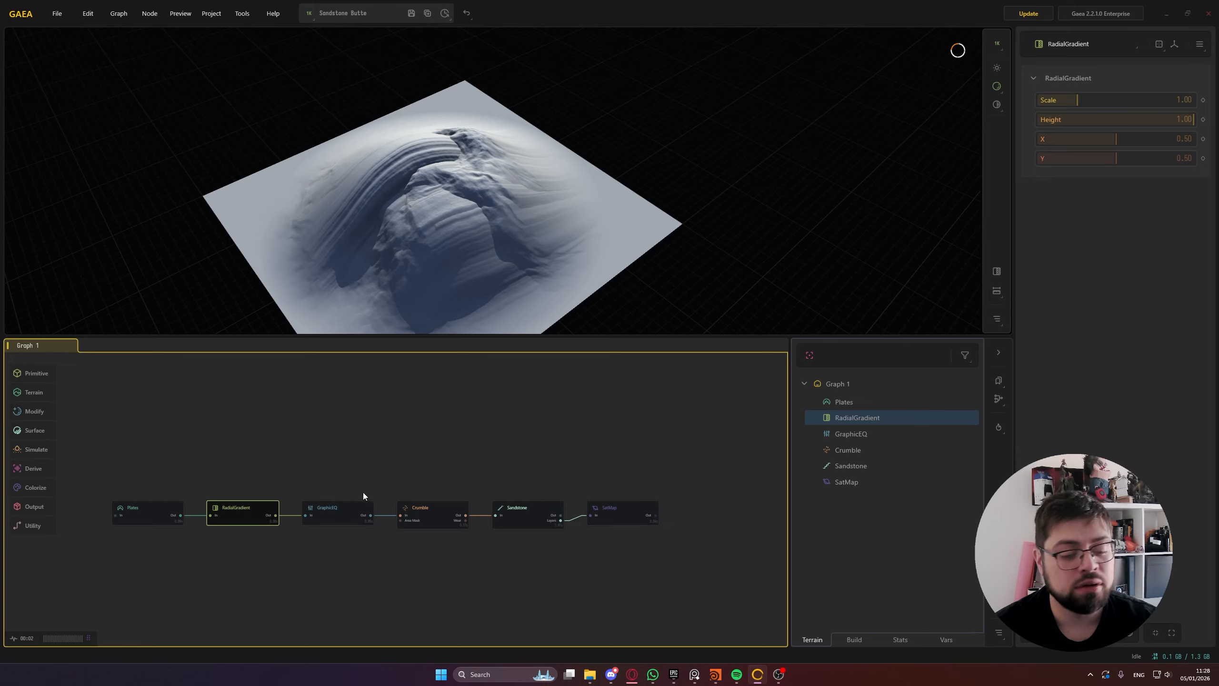
left_click(344, 510)
left_click(419, 507)
left_click(524, 510)
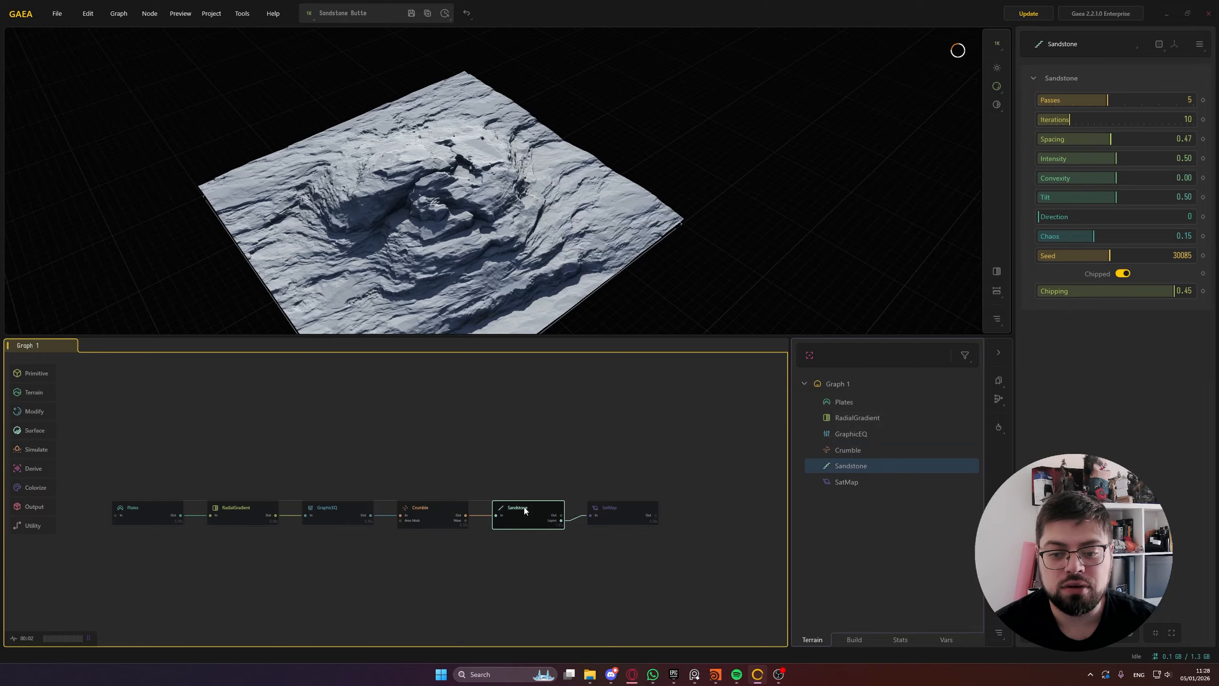
left_click(608, 509)
left_click_drag(464, 237, 476, 184)
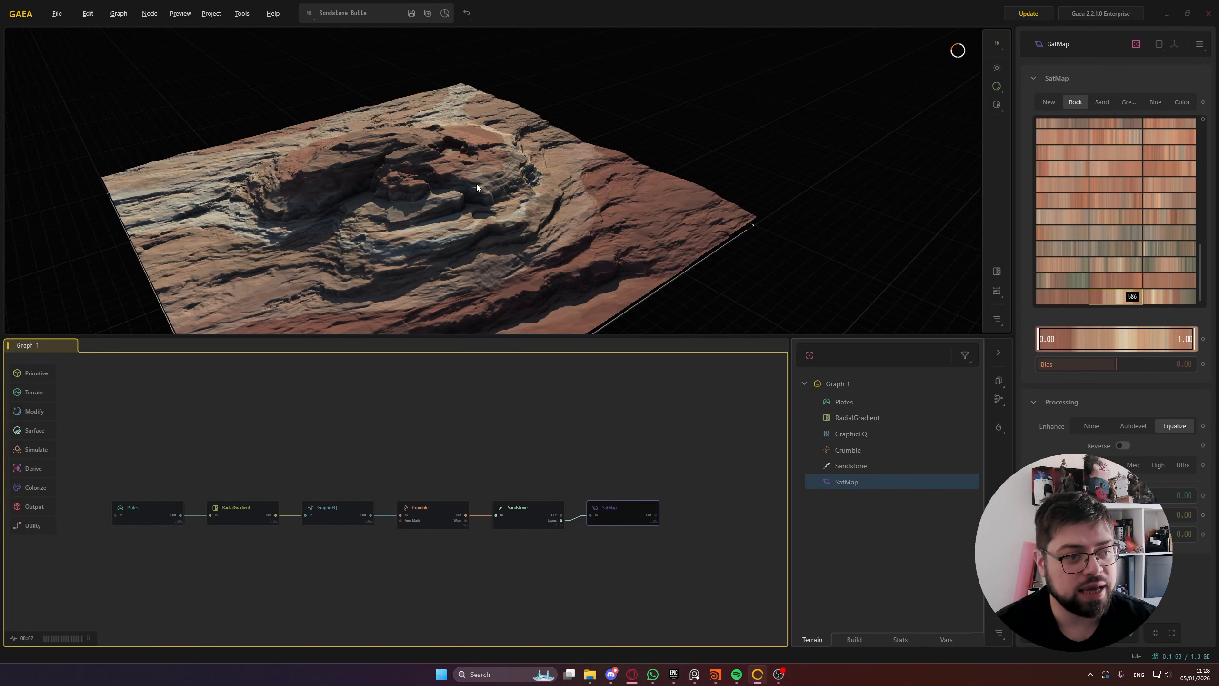
View the gallery of example terrains and close it without opening any
left_click(63, 13)
mouse_move(130, 55)
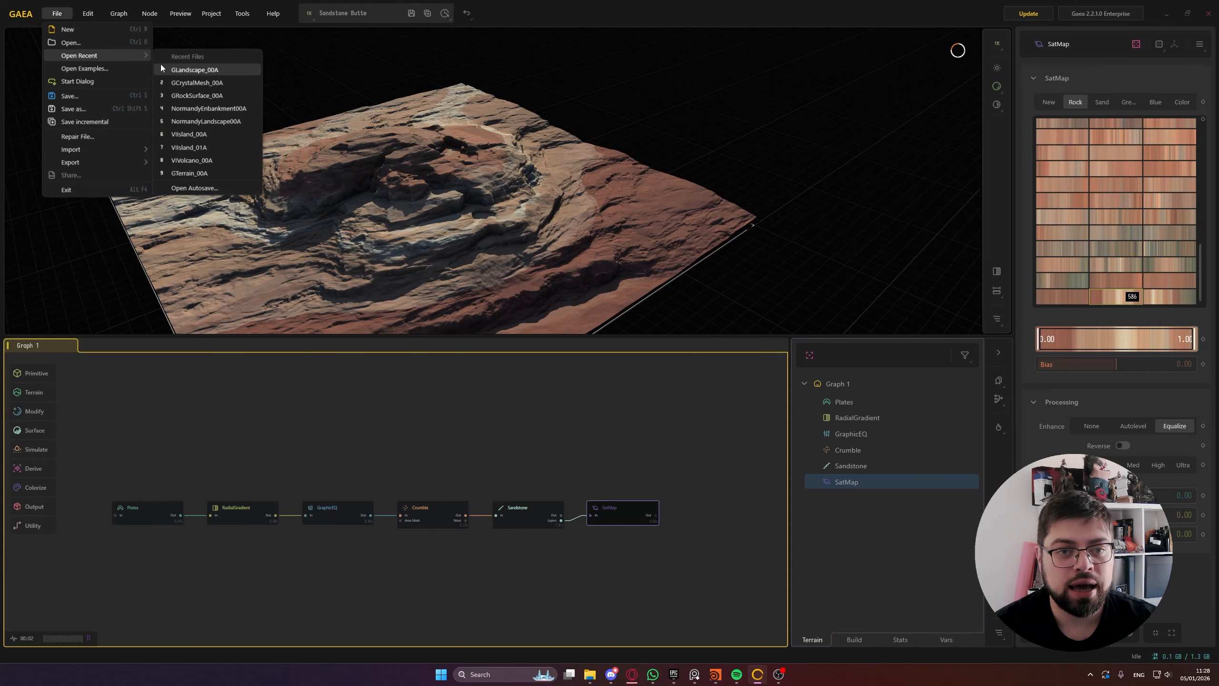
left_click(120, 70)
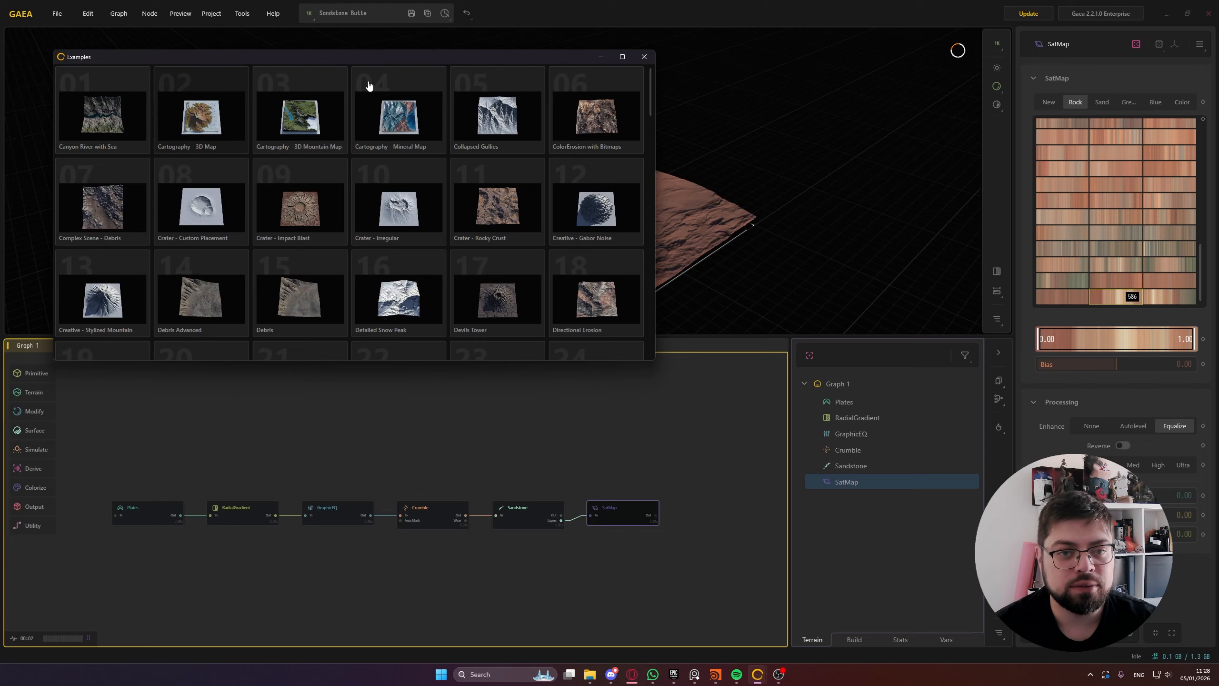
left_click(645, 56)
Open the project G_Landscape_00A.terrain without saving the changes to the current terrain
left_click(57, 13)
left_click(72, 43)
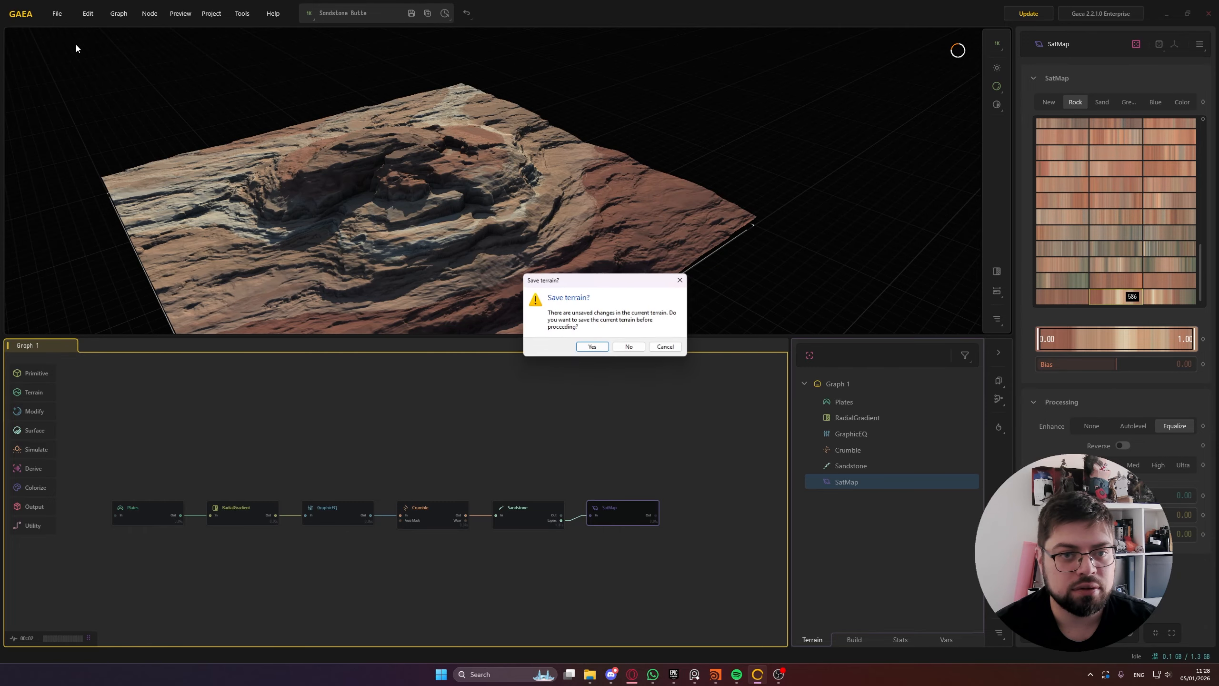
left_click(629, 349)
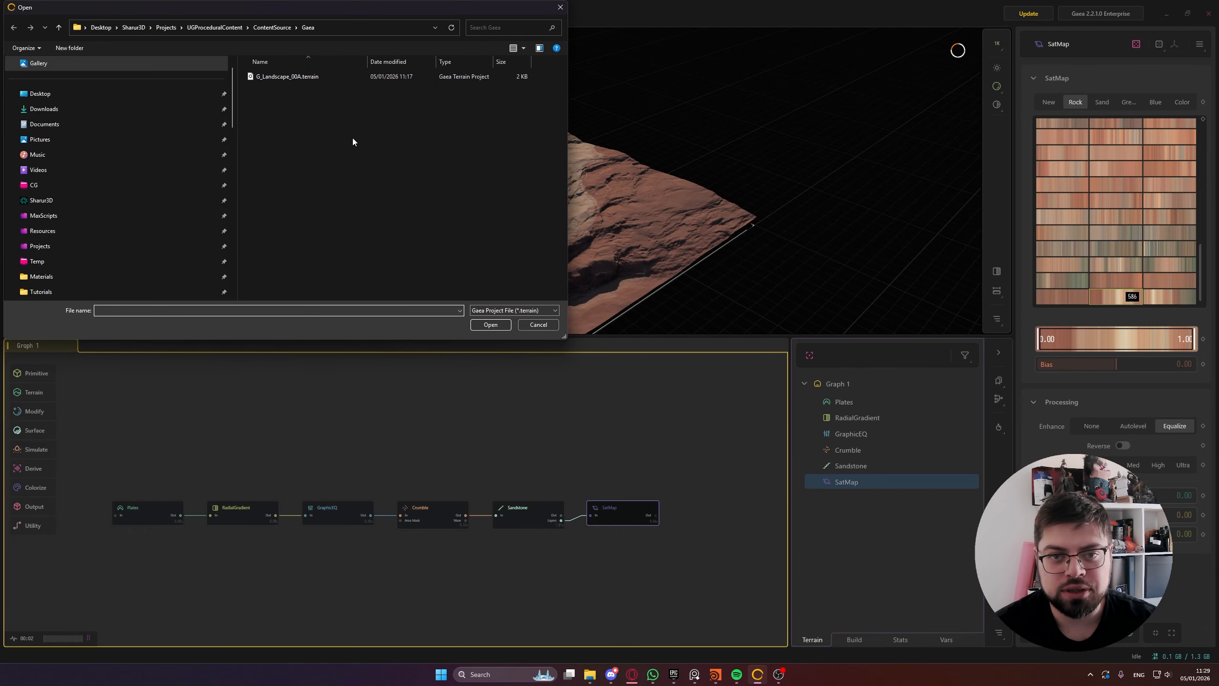
double_click(297, 78)
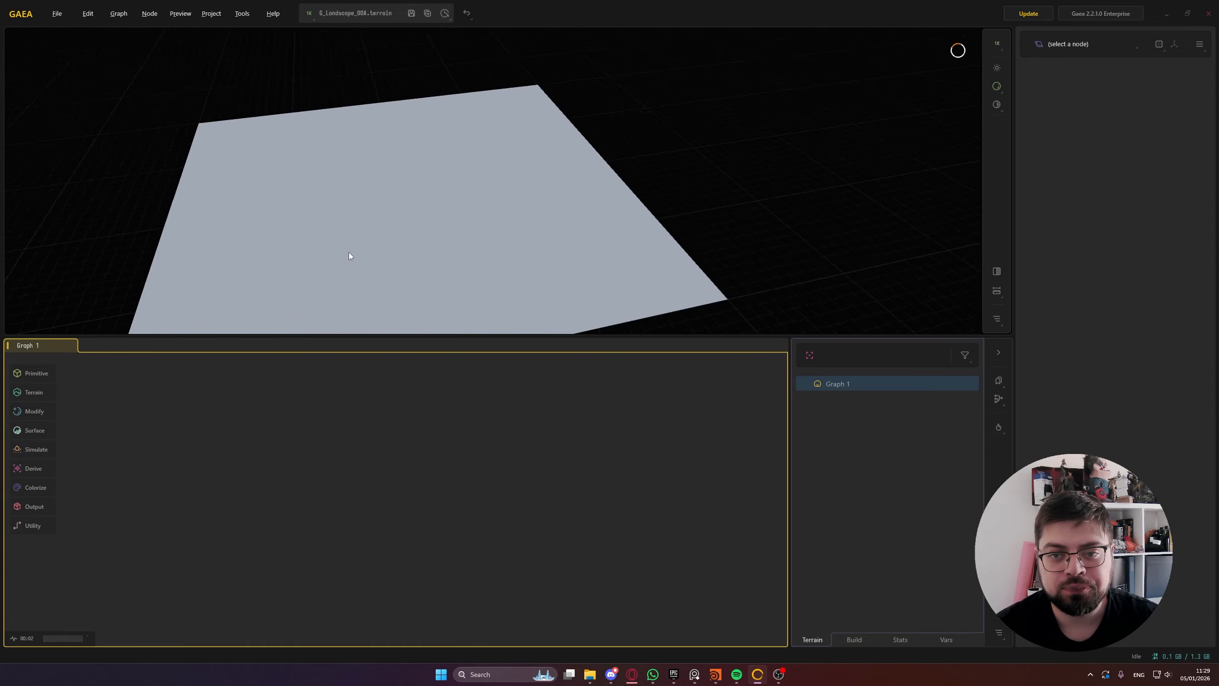
Add a MountainRange node to the empty graph and inspect the terrain it generates
right_click(214, 432)
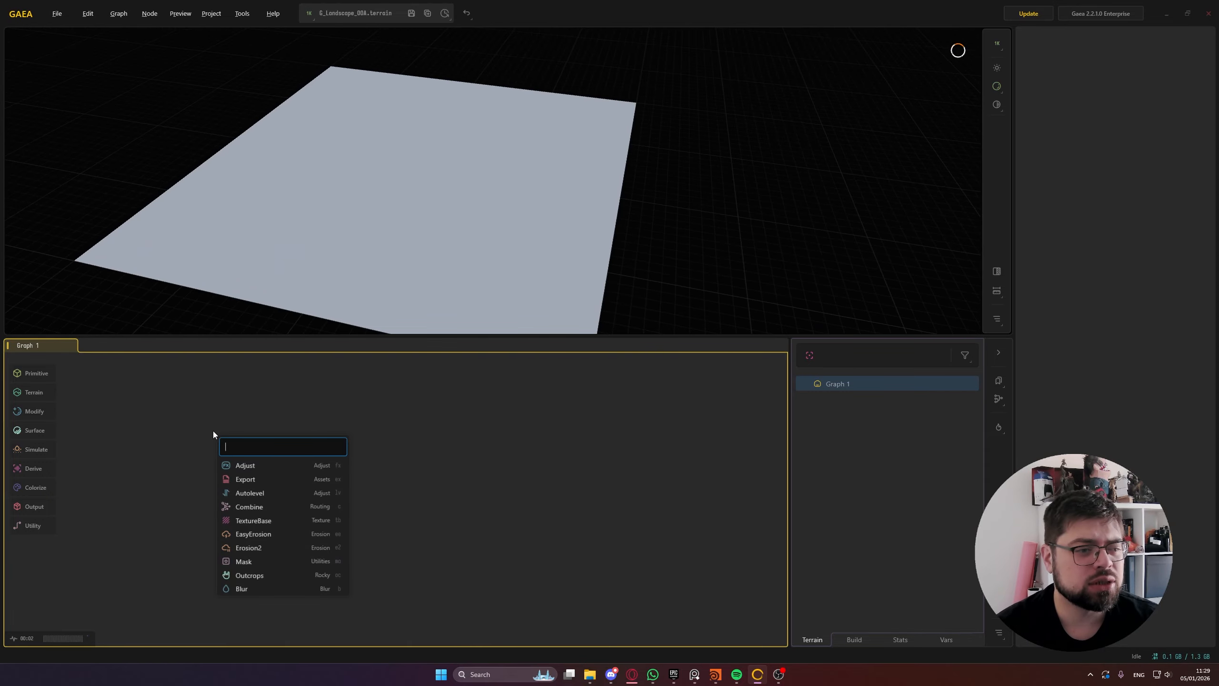
type("moun")
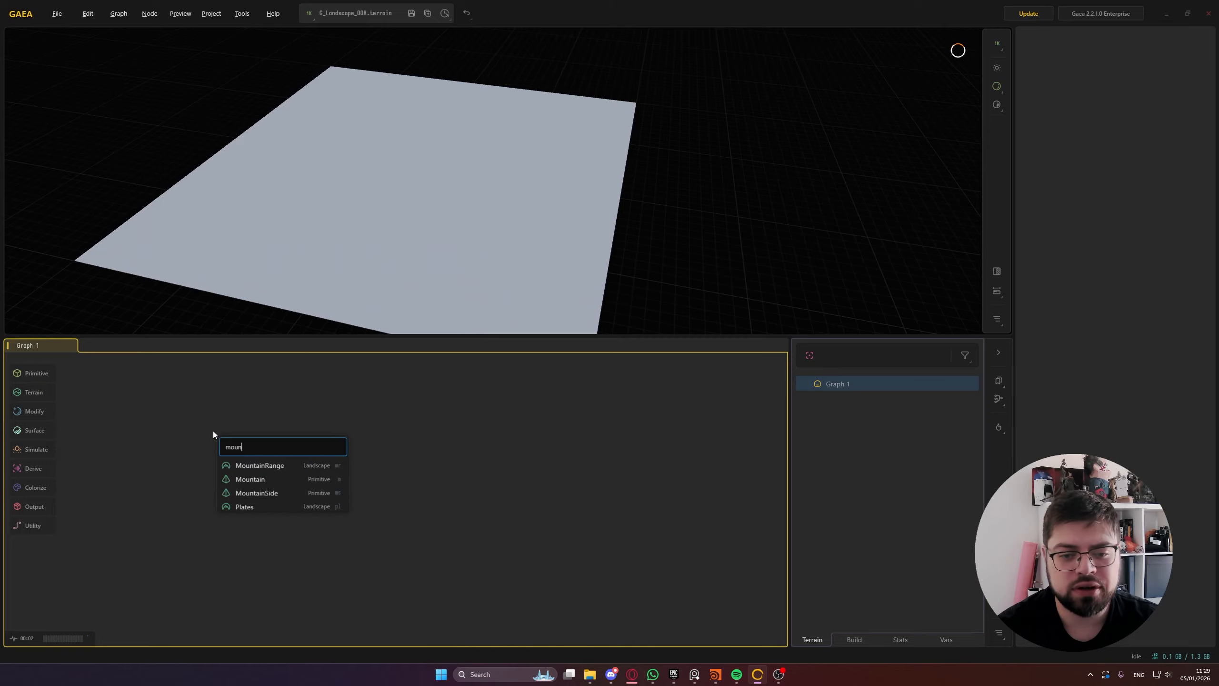
key("Return")
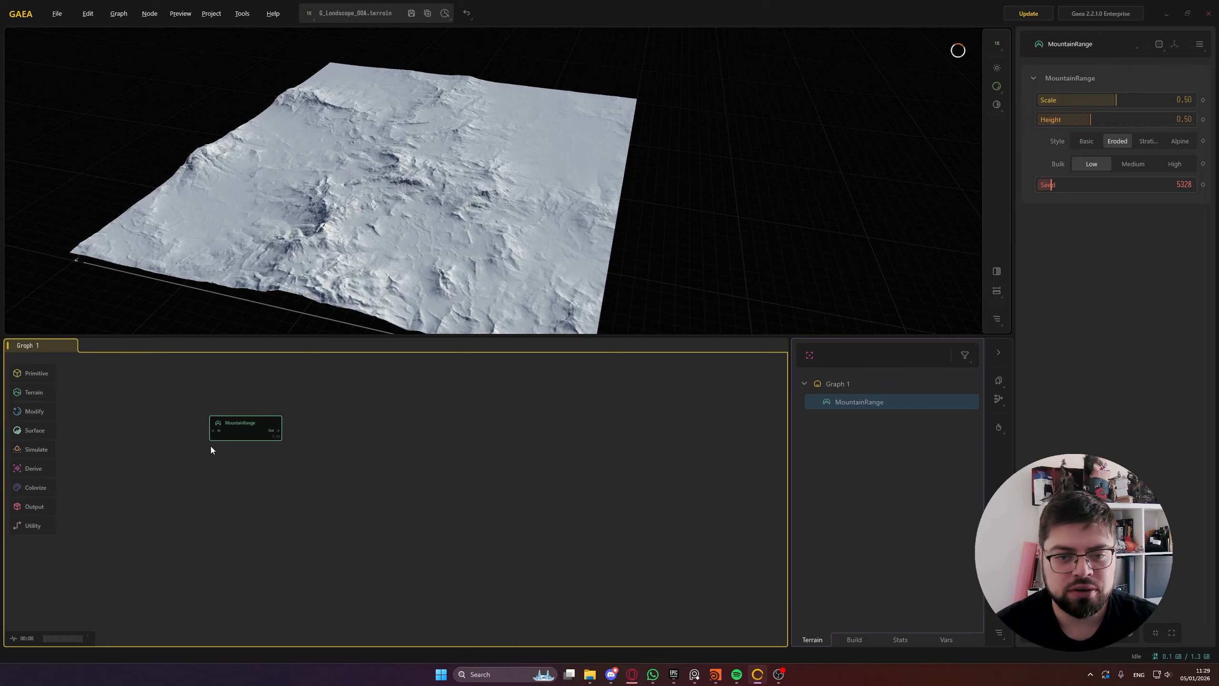
left_click_drag(266, 418, 241, 434)
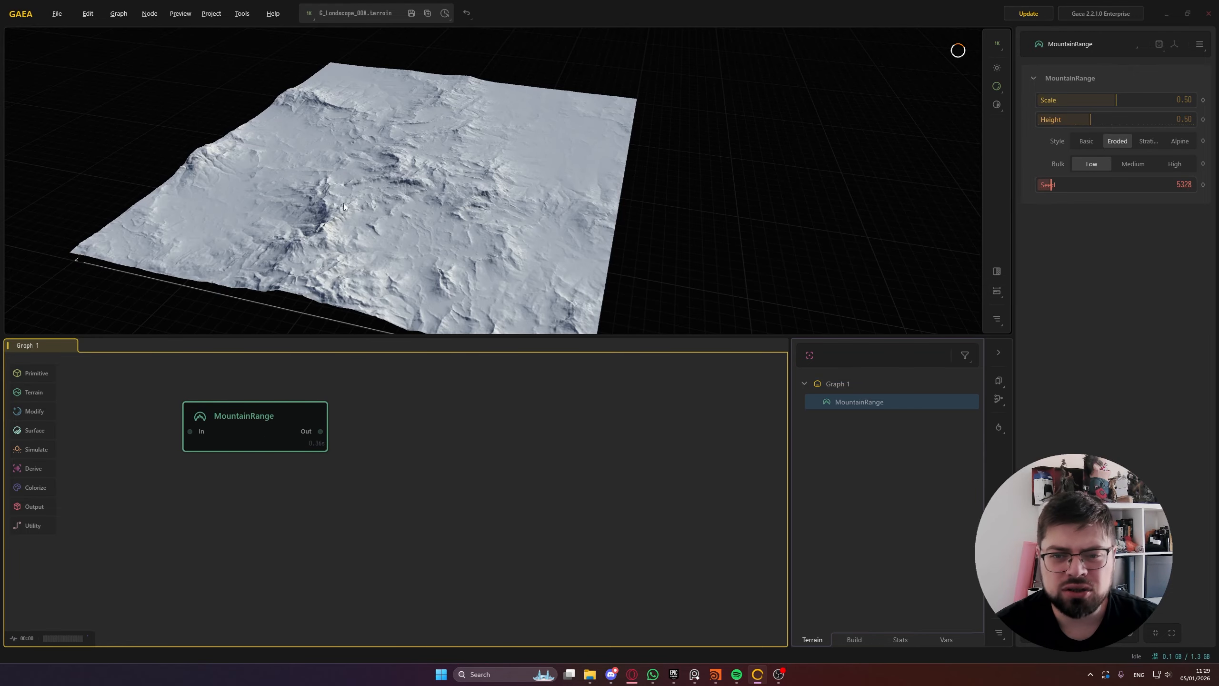
left_click_drag(343, 204, 524, 179)
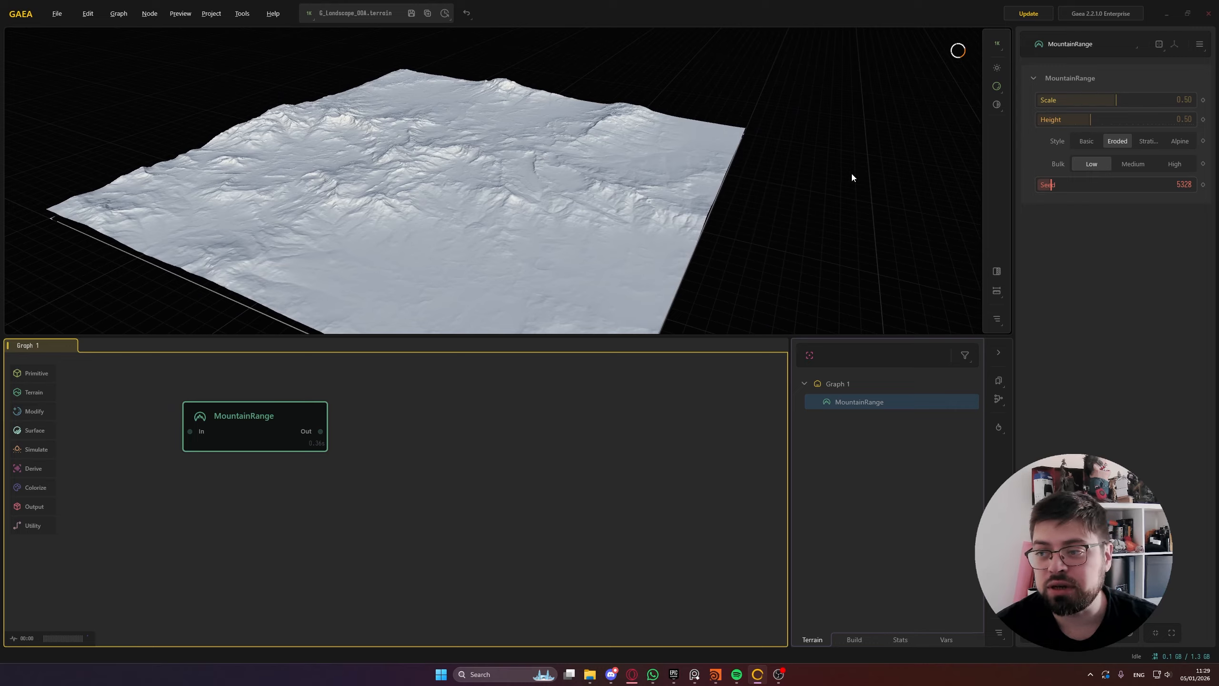
Try a height of 3 for the MountainRange node and check the terrain
double_click(1145, 122)
type("3")
key("Return")
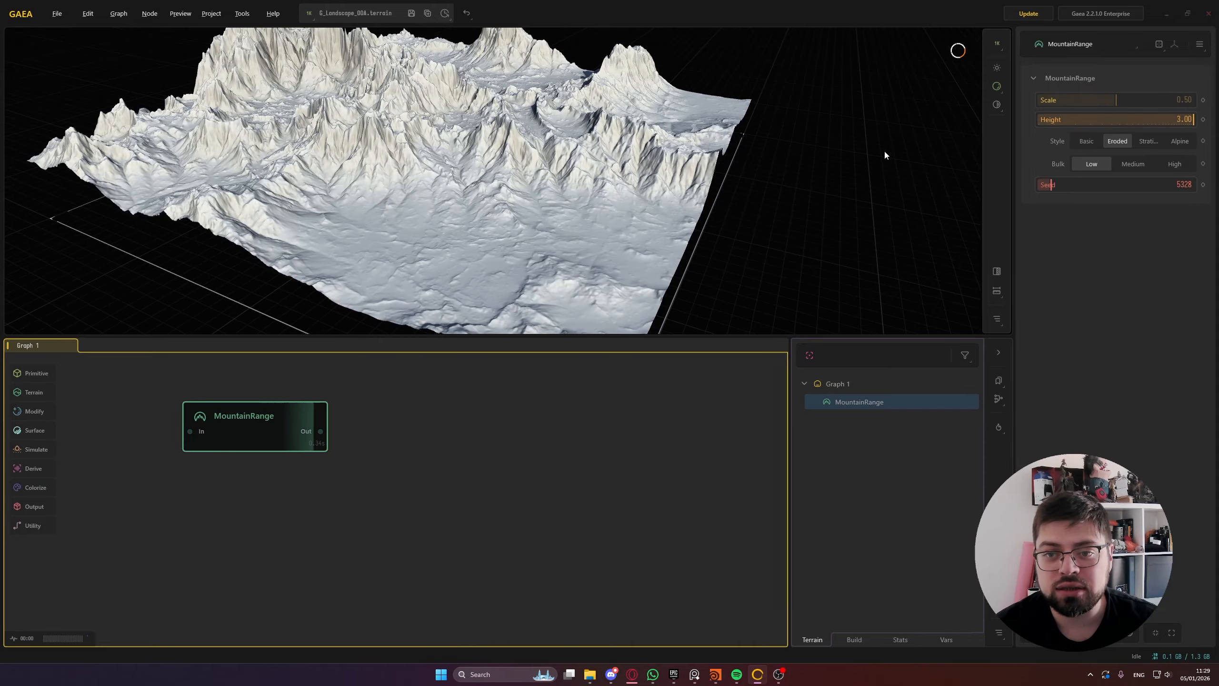
left_click_drag(537, 135, 523, 136)
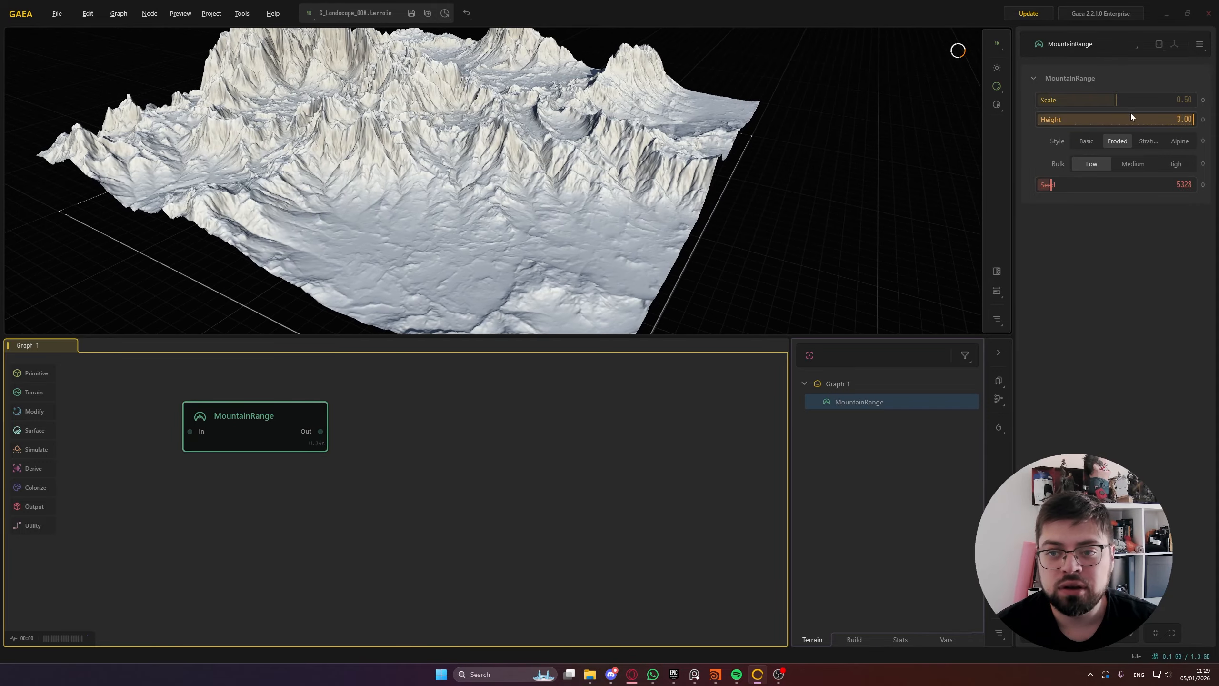
Set the MountainRange node's height to 2.5 and check the terrain
double_click(1172, 119)
type("2.5")
key("Return")
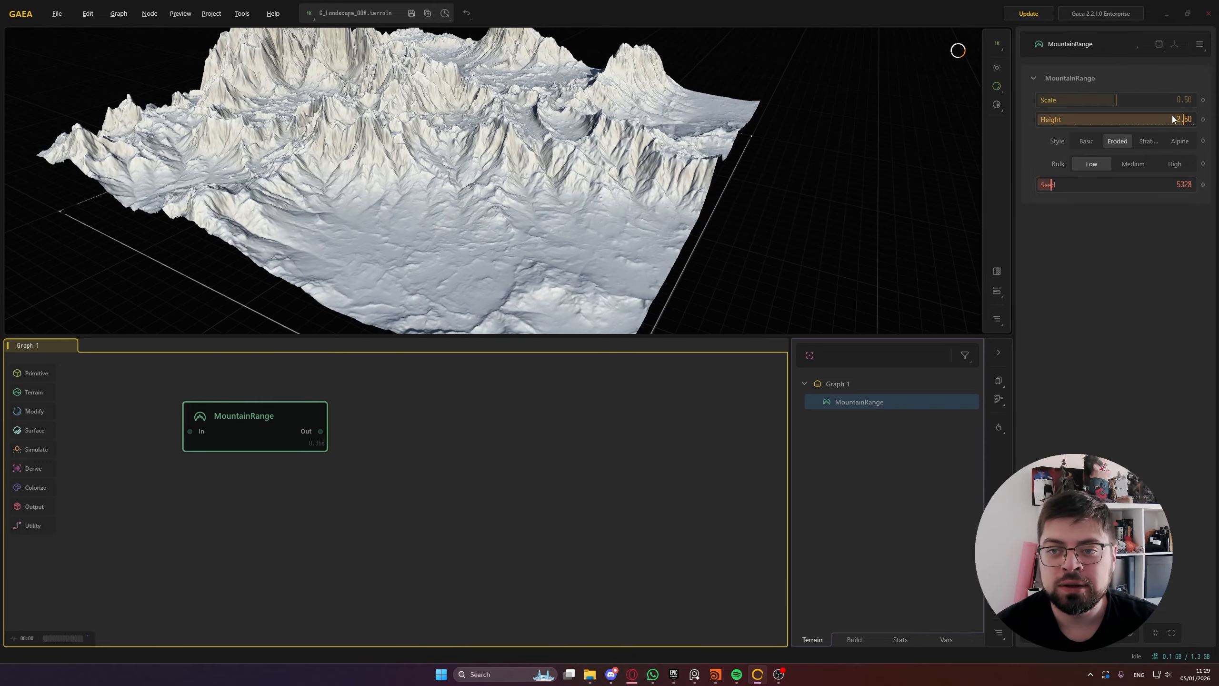
left_click_drag(370, 150, 424, 143)
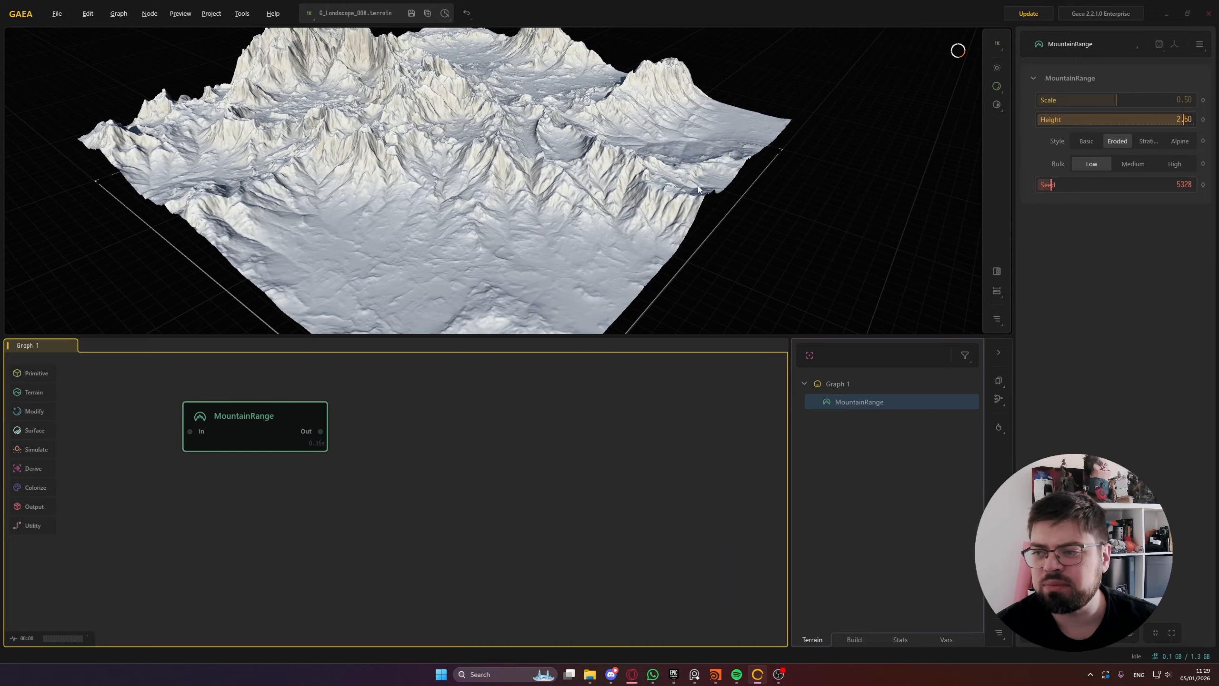
Compare the other MountainRange styles and Medium bulk in the preview, returning to the Eroded style and Low bulk
left_click(1084, 141)
left_click(1113, 140)
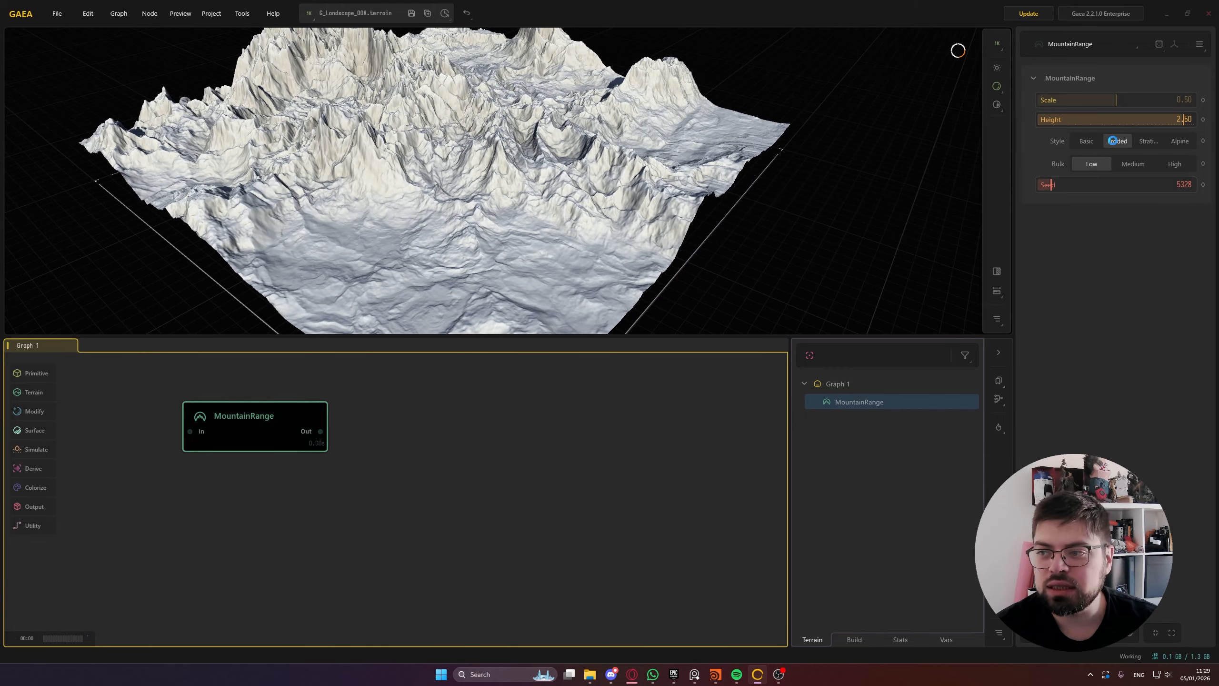
left_click(1143, 141)
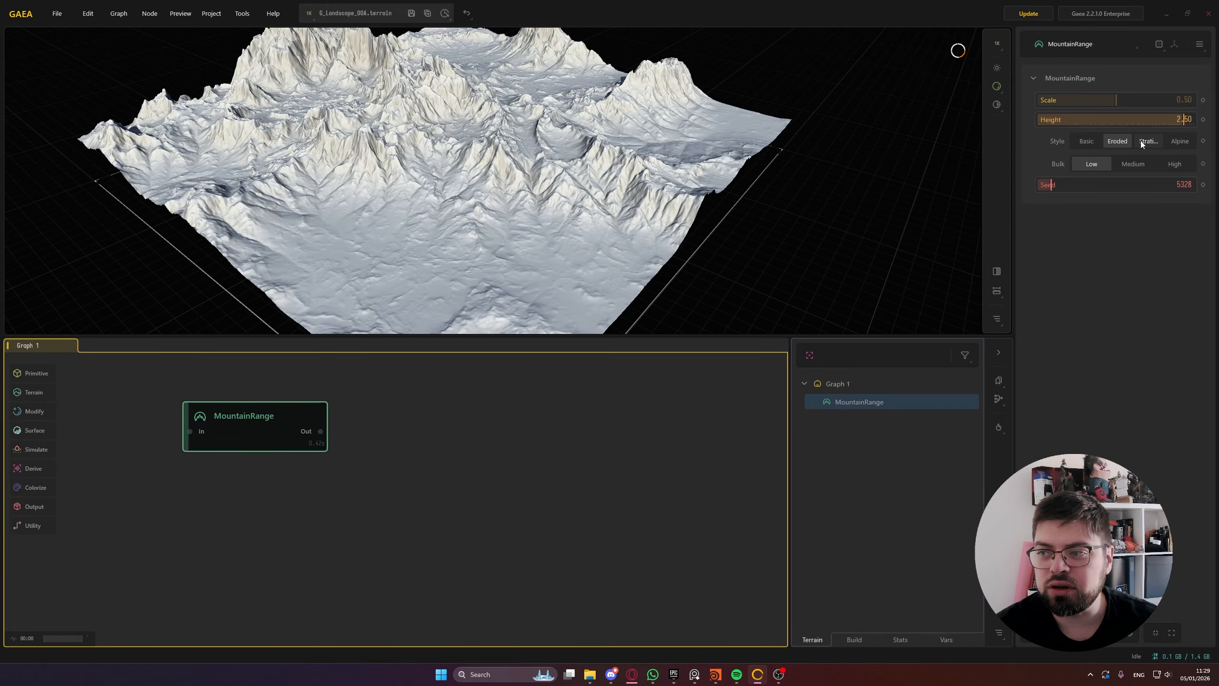
left_click(1175, 139)
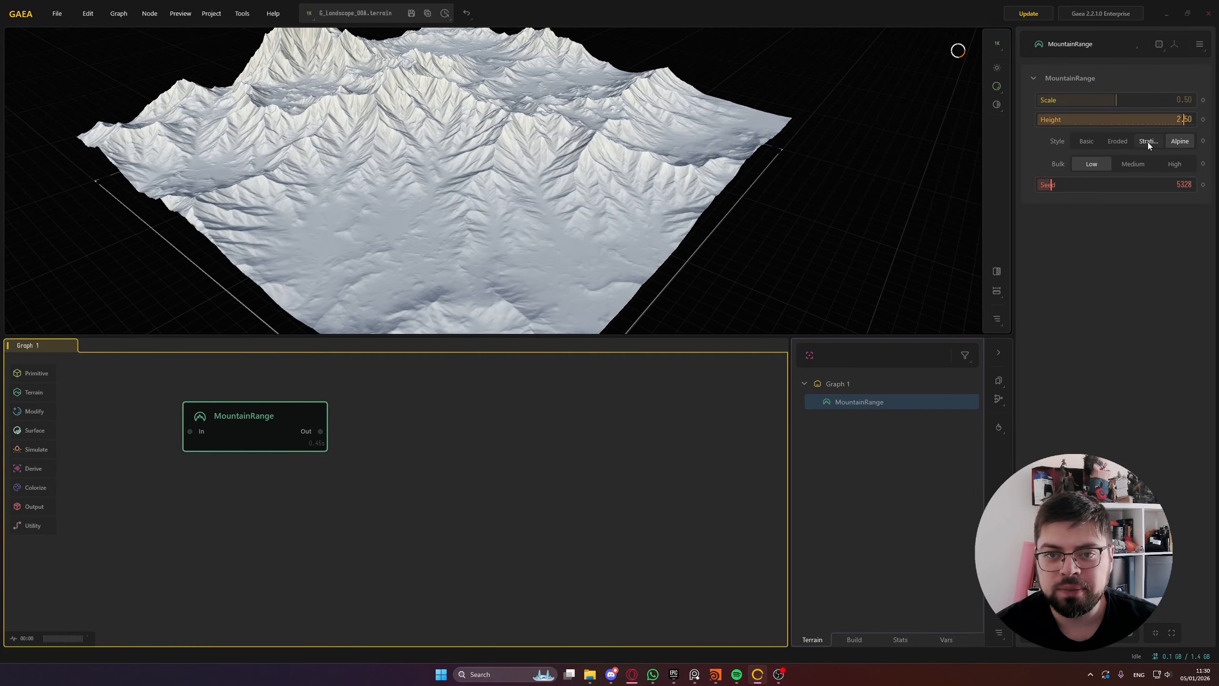
left_click(1118, 140)
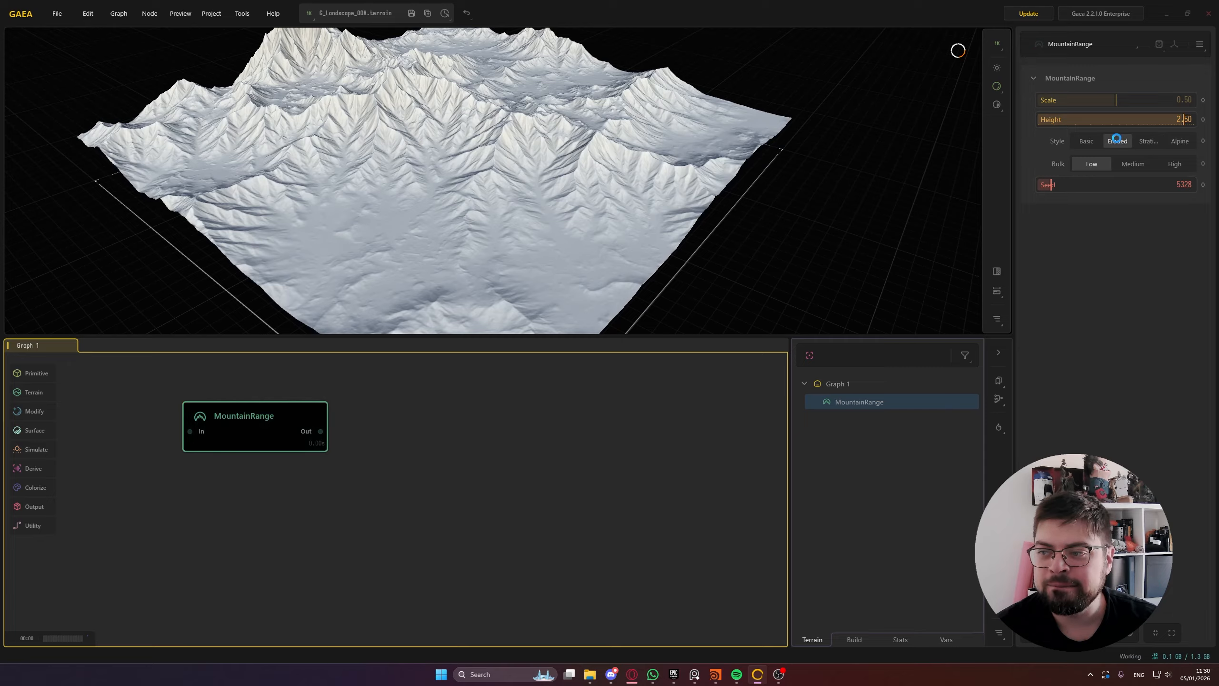
left_click(1131, 164)
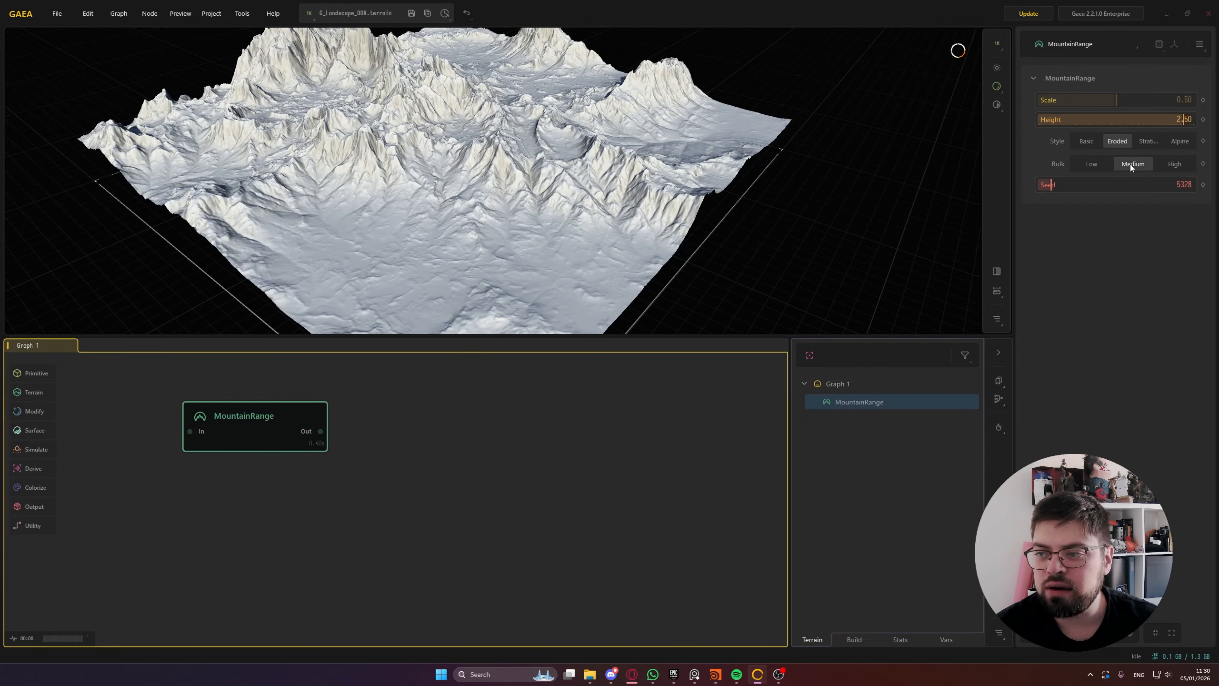
left_click(1100, 164)
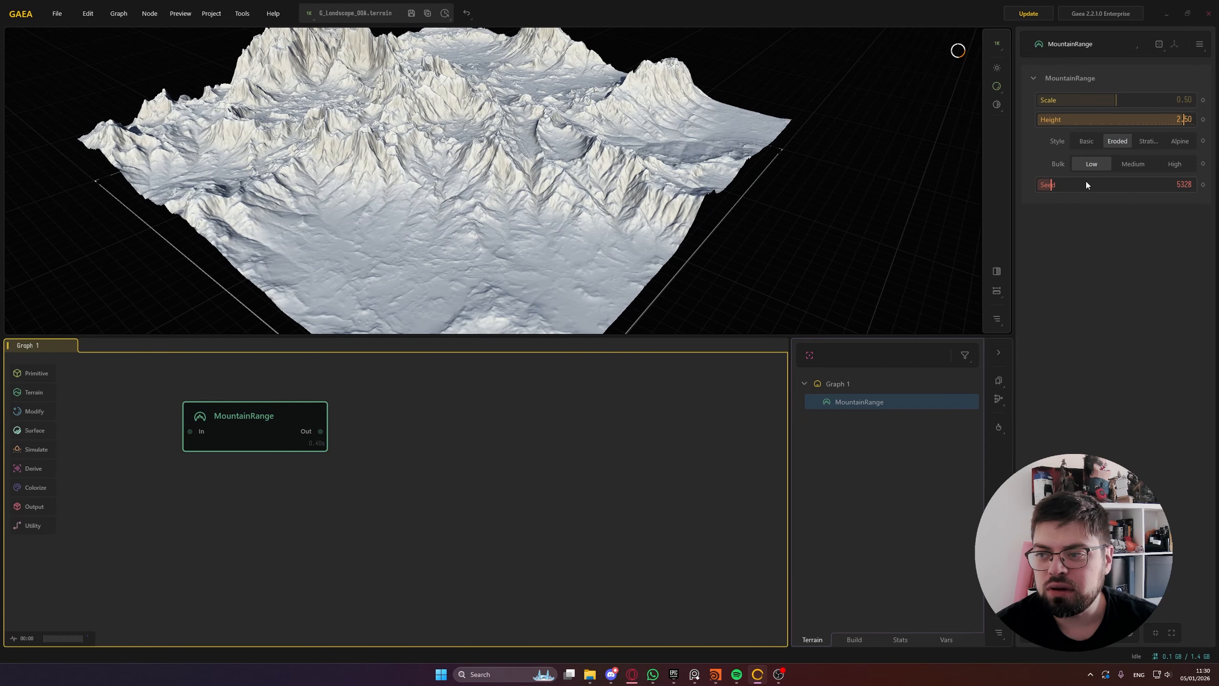
Try different MountainRange seeds up to 30982 and inspect the terrain from several angles
left_click(1084, 183)
left_click(1099, 183)
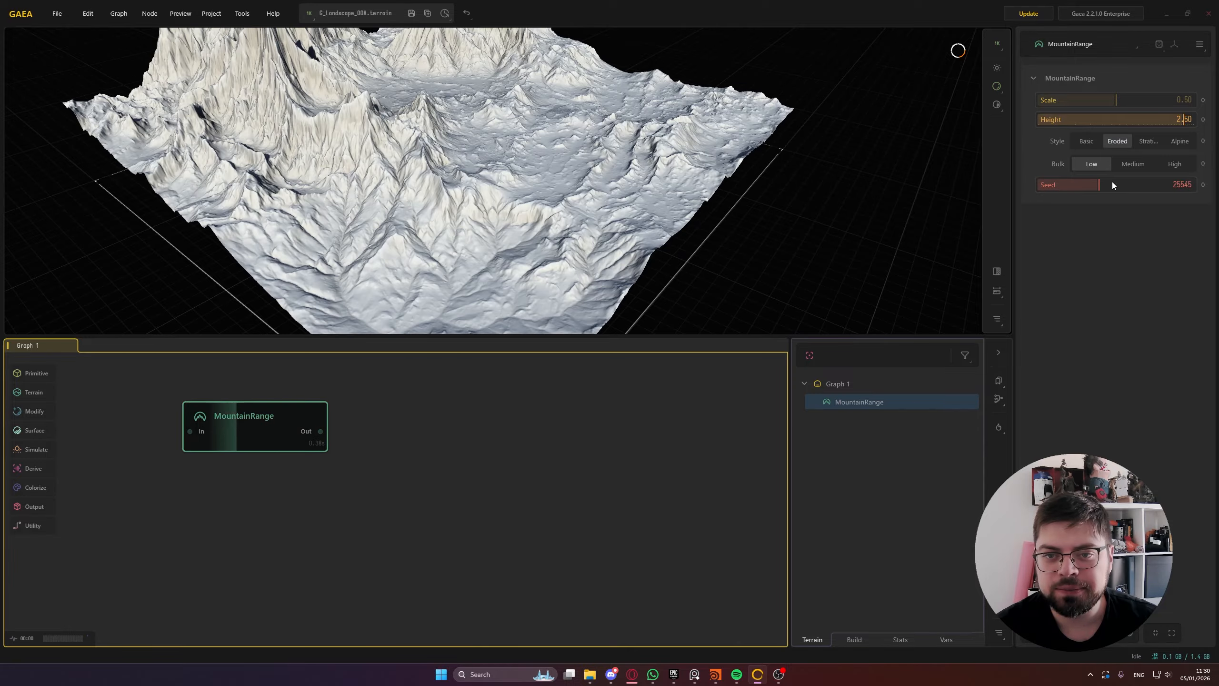
left_click(1113, 183)
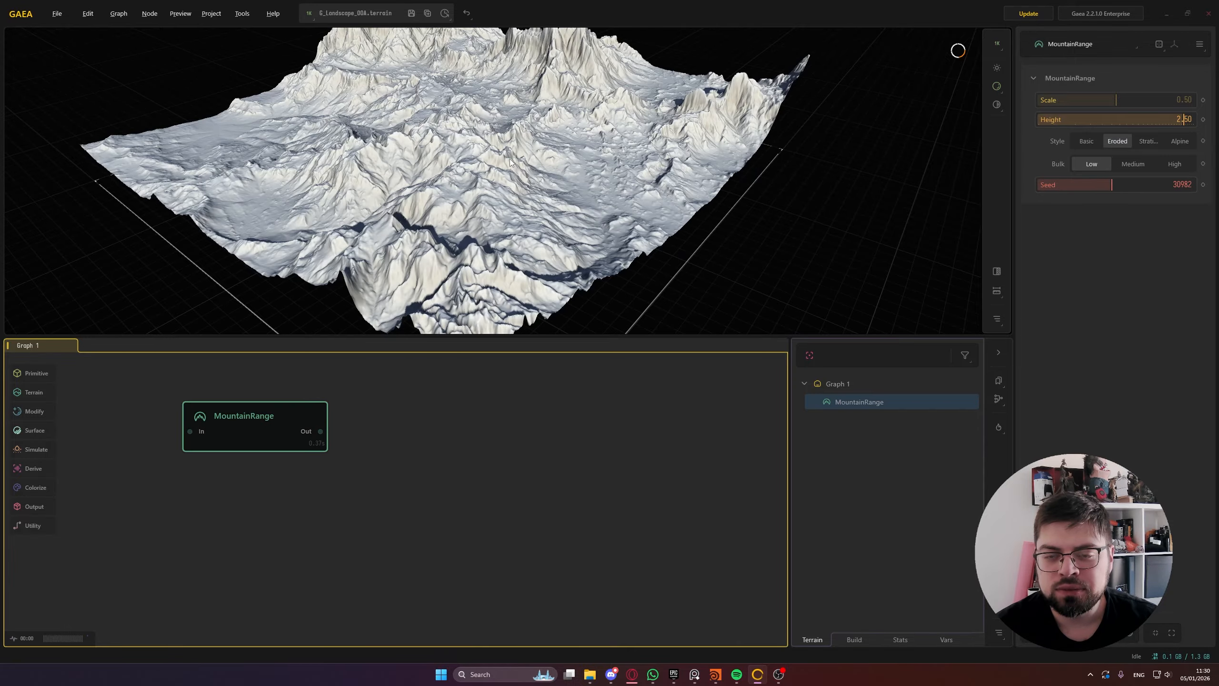
left_click_drag(511, 163, 657, 182)
scroll(614, 152, "down", 6)
left_click_drag(417, 151, 513, 130)
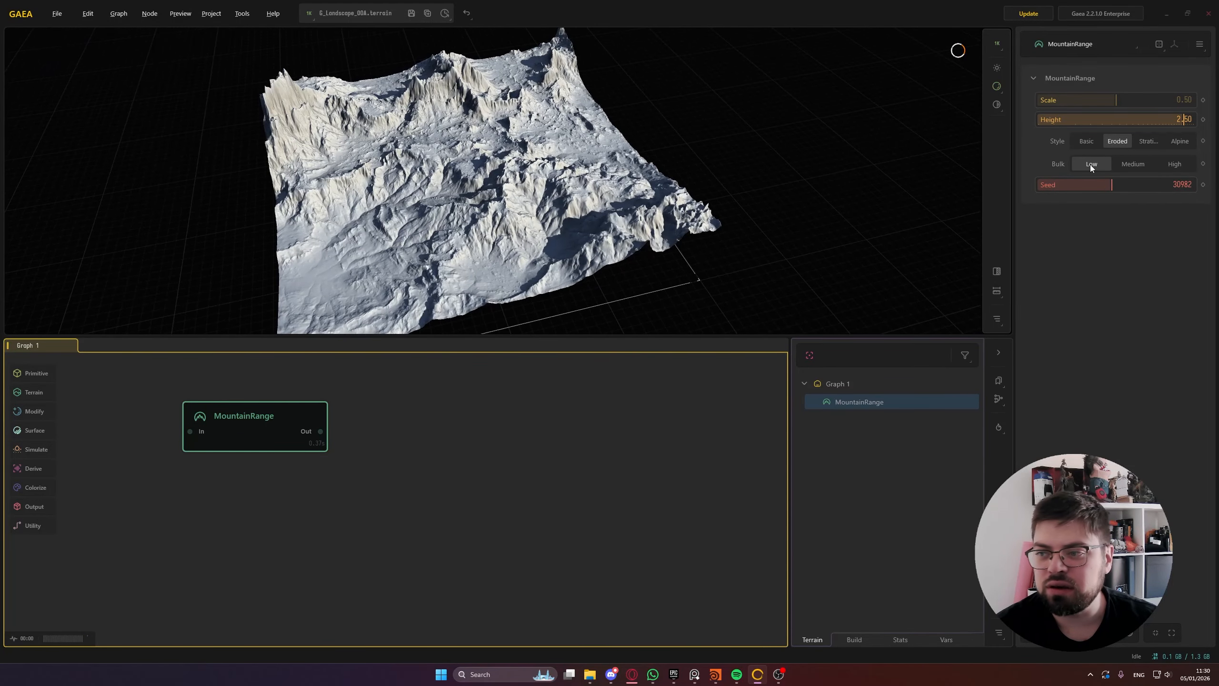
Cycle through more MountainRange seeds to vary the mountain layout, ending on seed 21116
left_click(1124, 186)
left_click(1129, 186)
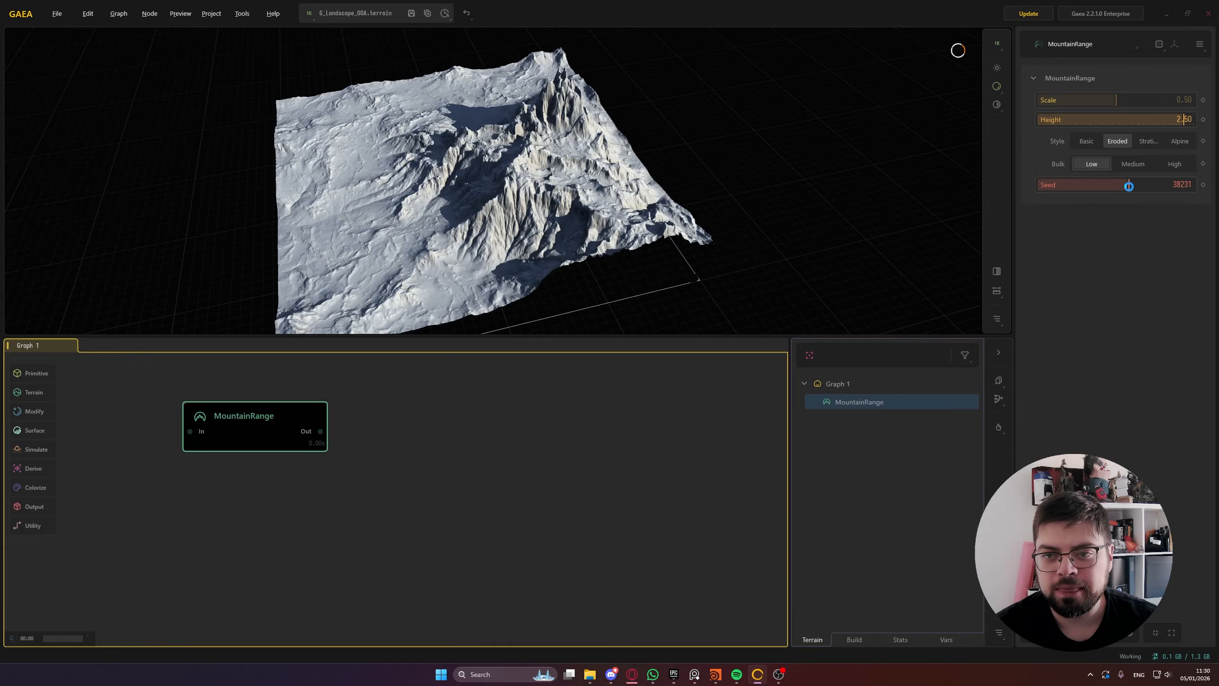
left_click(1109, 186)
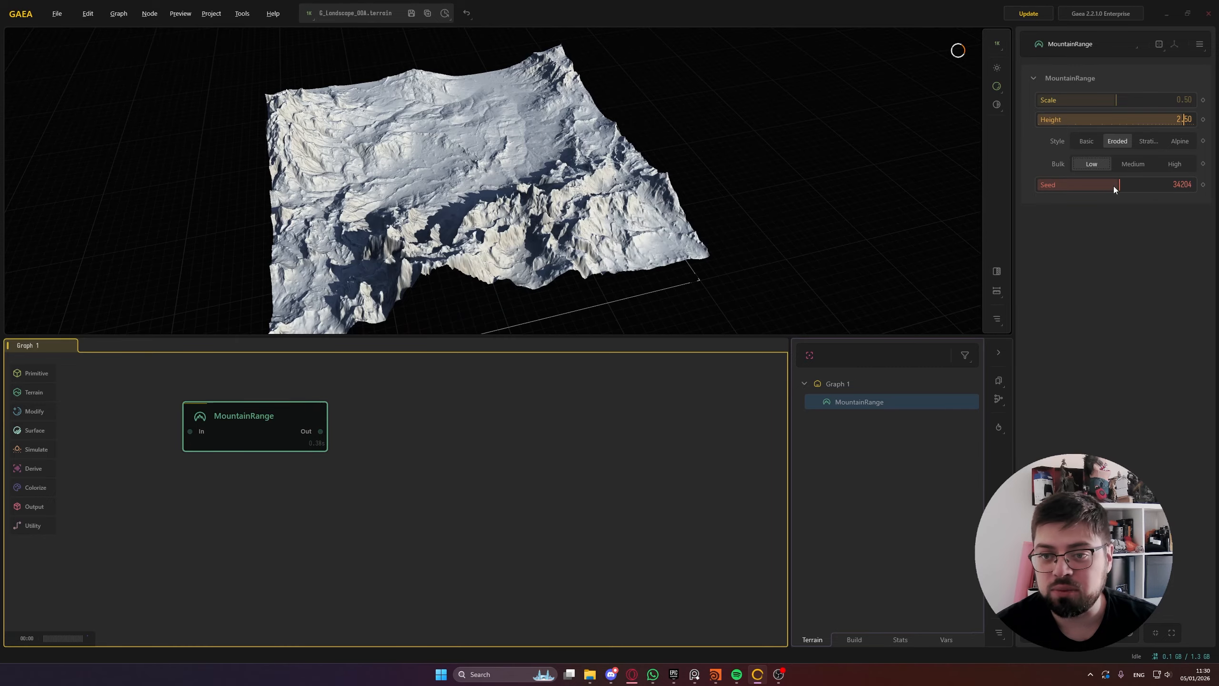
left_click(1108, 186)
left_click(1105, 187)
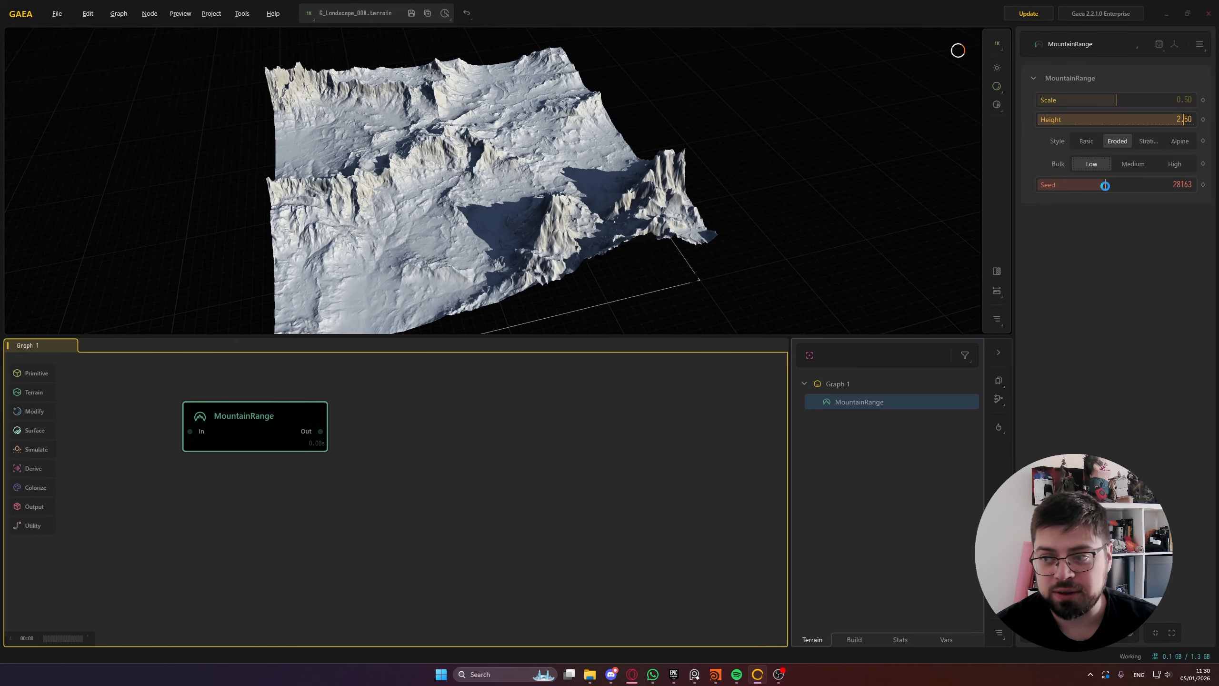
left_click(1099, 187)
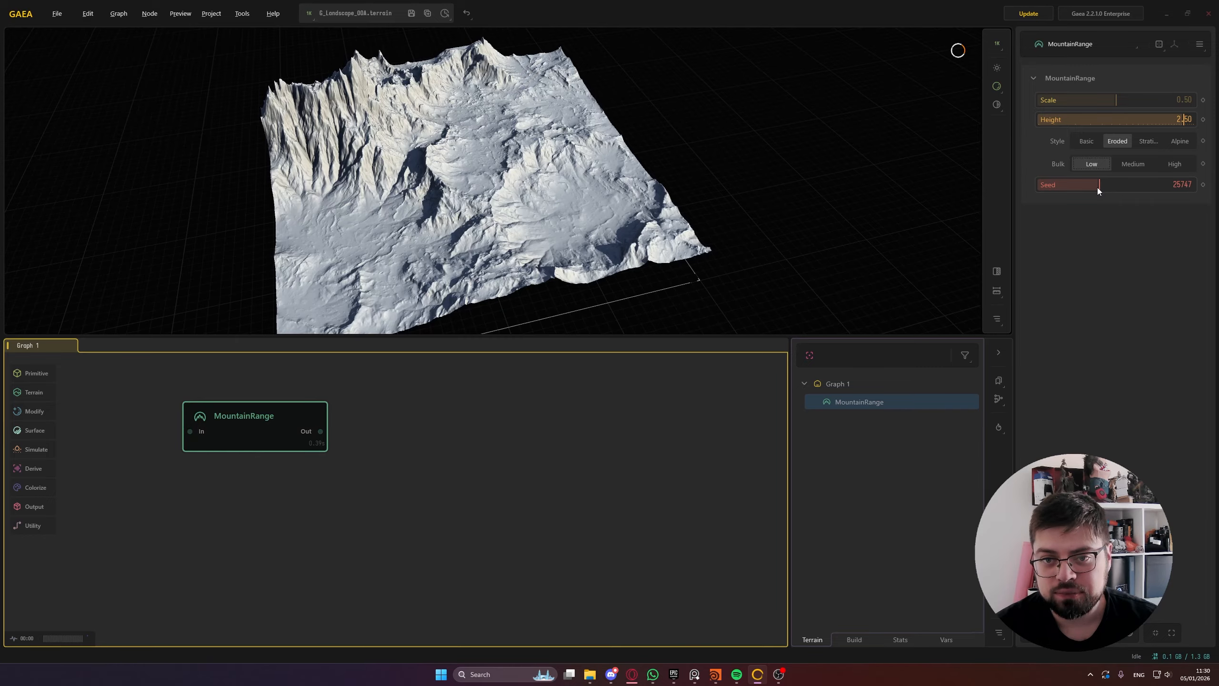
left_click(1097, 188)
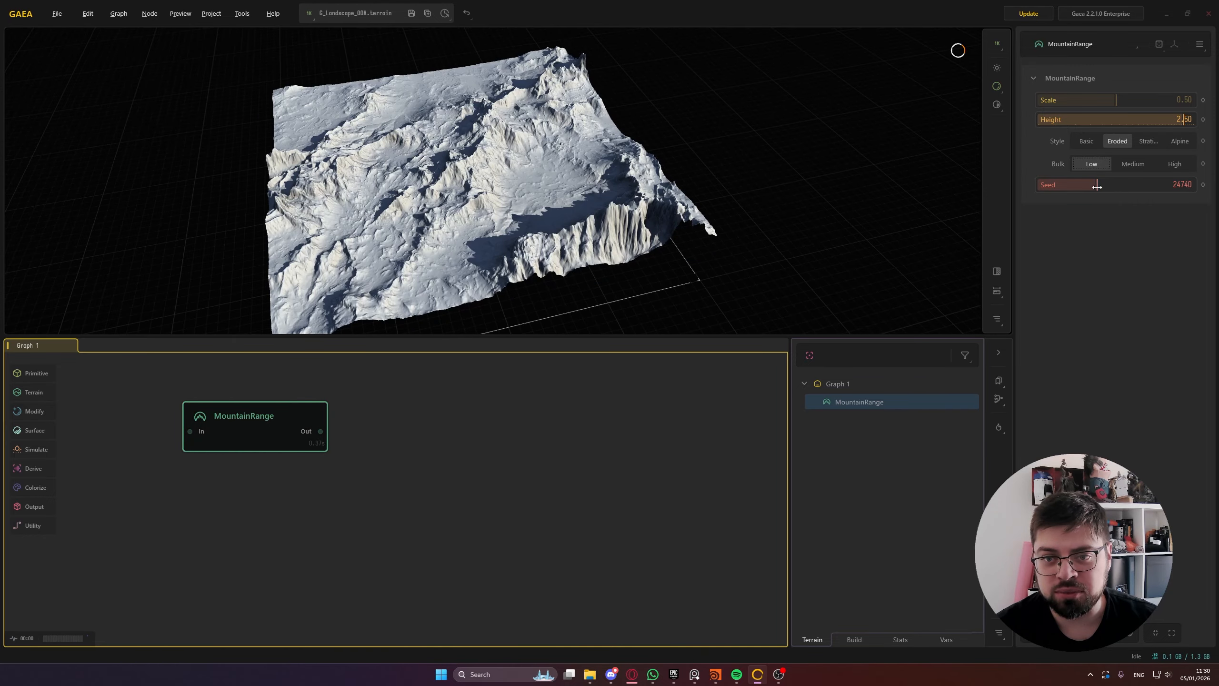
left_click(1090, 188)
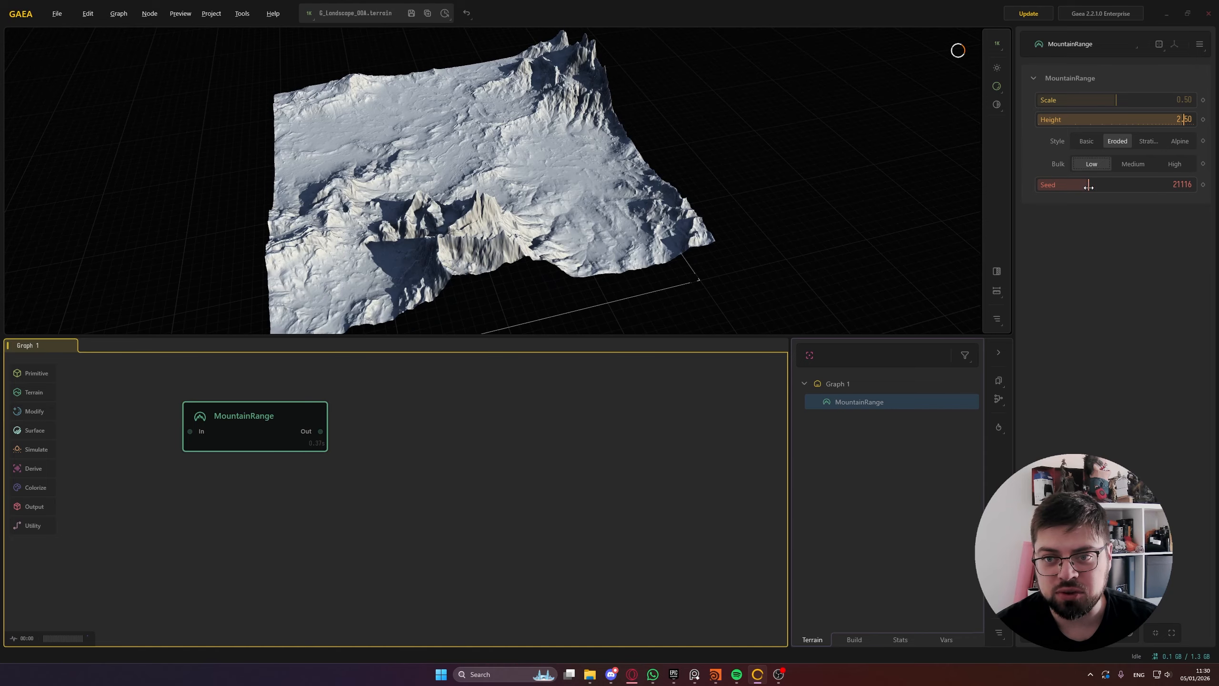
Try MountainRange seeds from 18297 up to 40043 and compare the resulting mountain layouts
left_click(1082, 189)
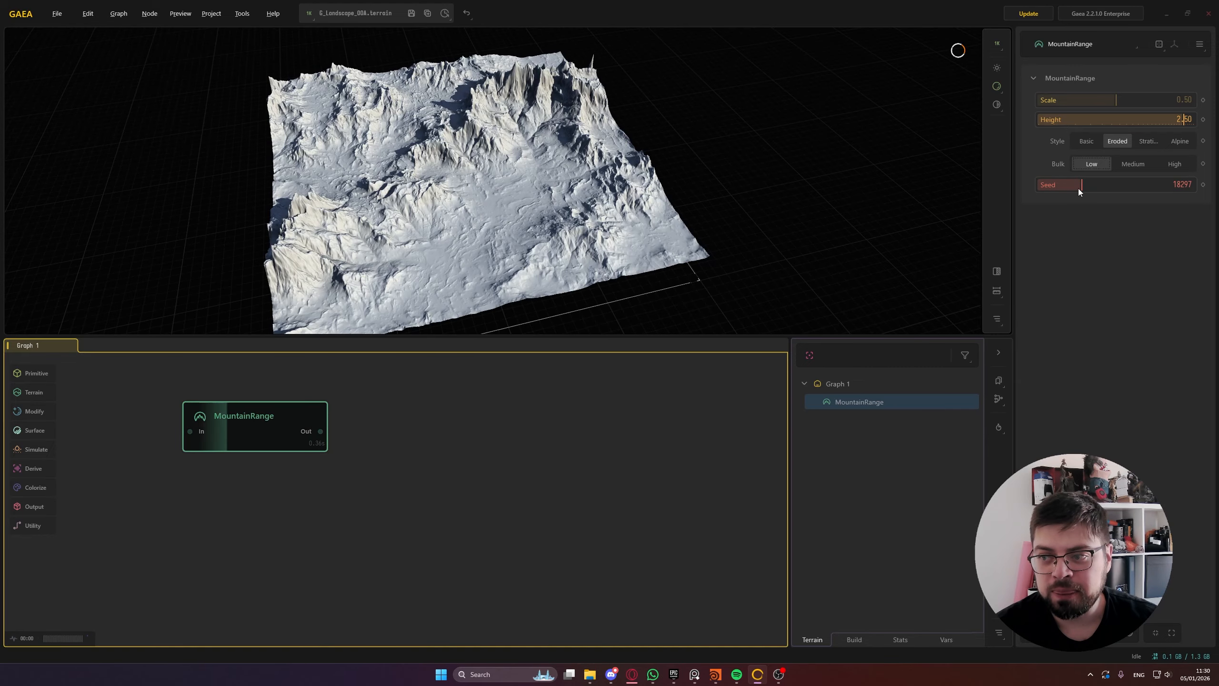
mouse_move(355, 130)
left_mouse_down()
mouse_move(419, 118)
mouse_move(338, 113)
mouse_move(361, 117)
left_mouse_up()
scroll(361, 115, "up", 3)
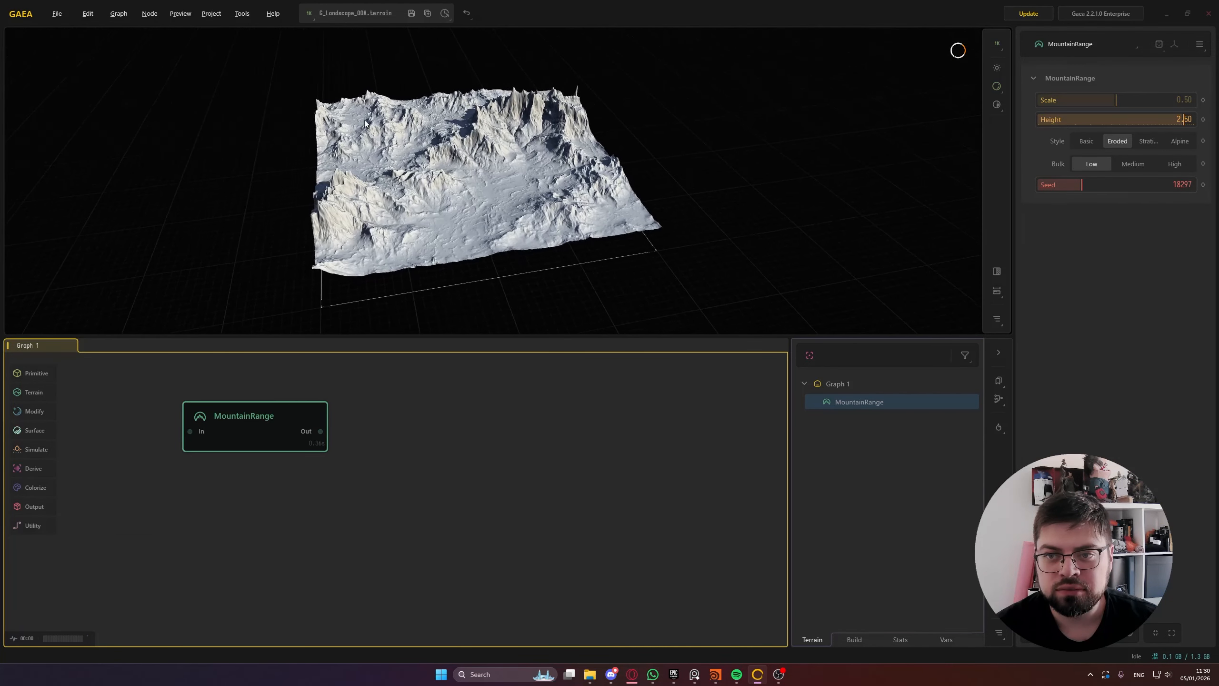
left_click(1113, 185)
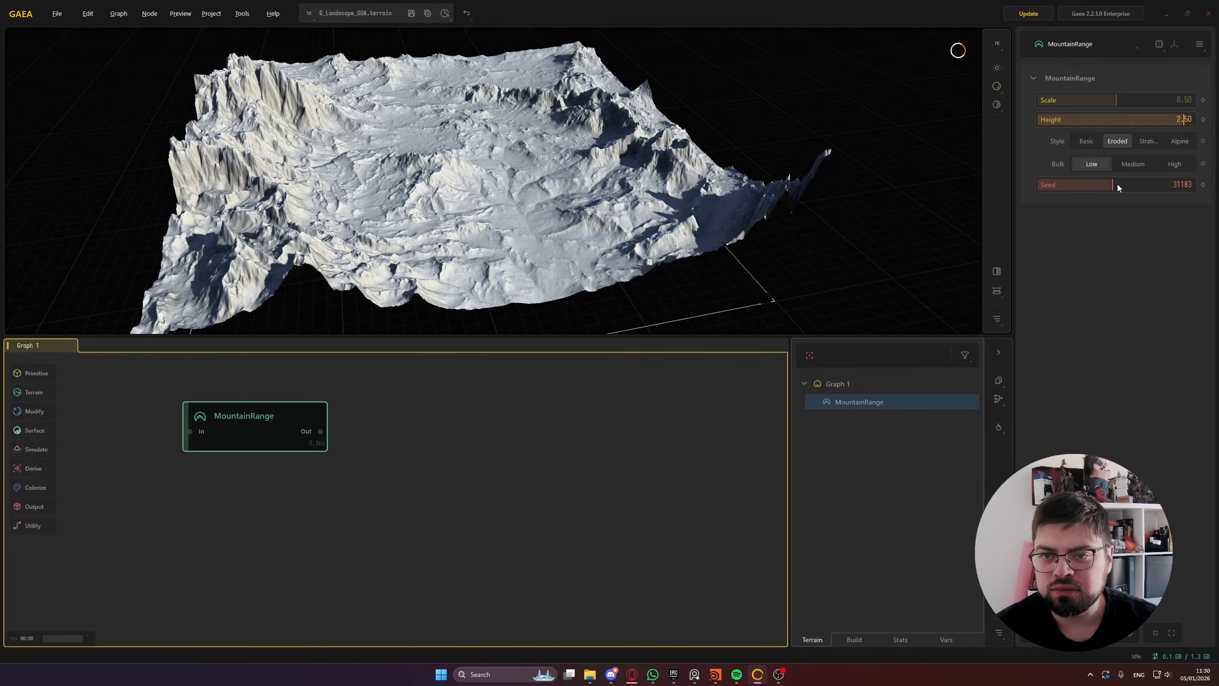
left_click(1124, 185)
left_click(1125, 184)
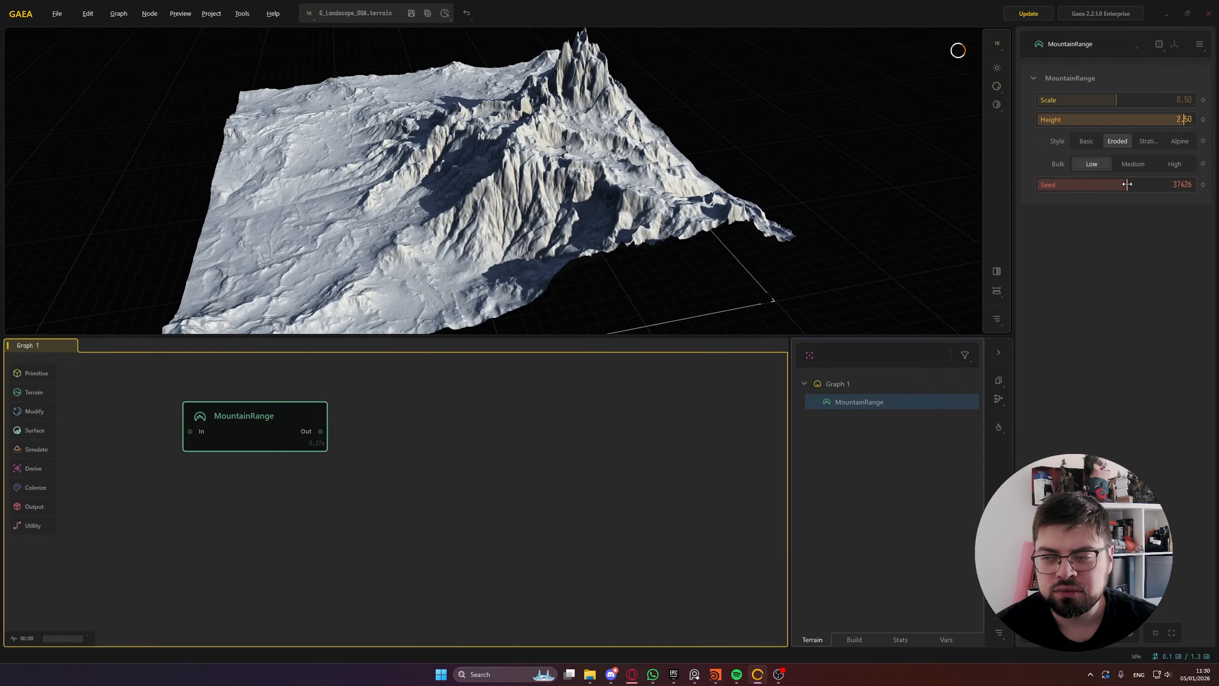
left_click(1134, 184)
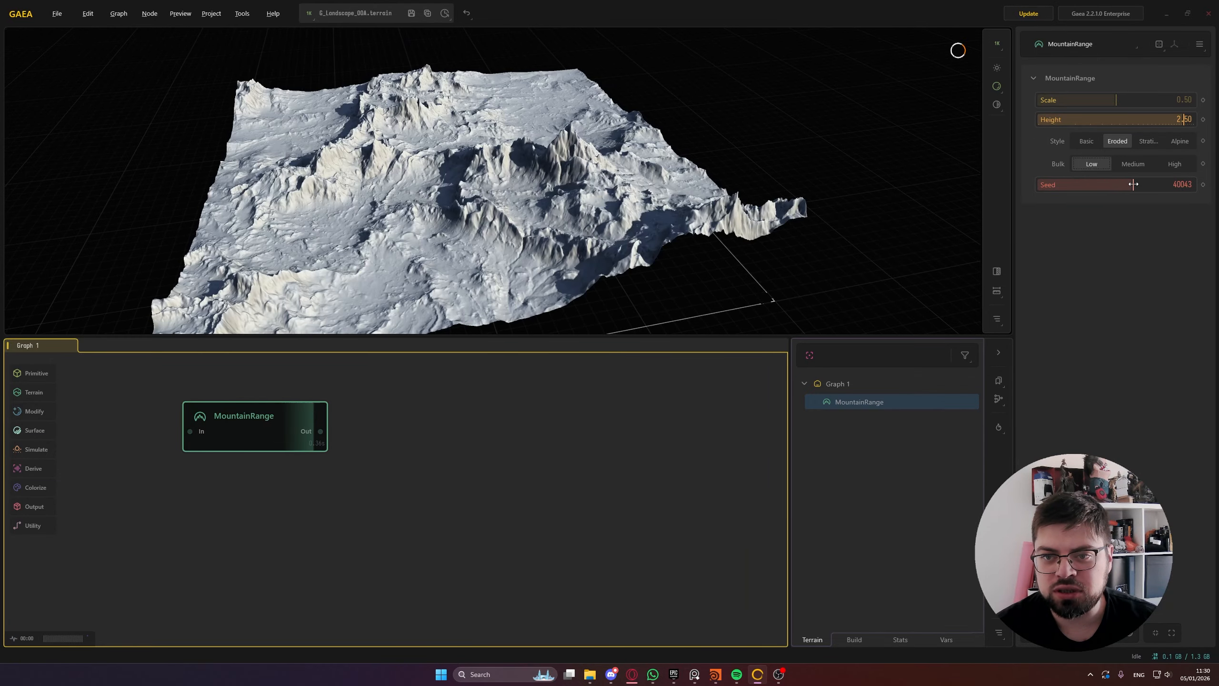
Try further MountainRange seeds such as 44473, 46487, 48299, 49507, 52125 and 11249, ending on seed 36821
left_click(1137, 185)
left_click(1144, 184)
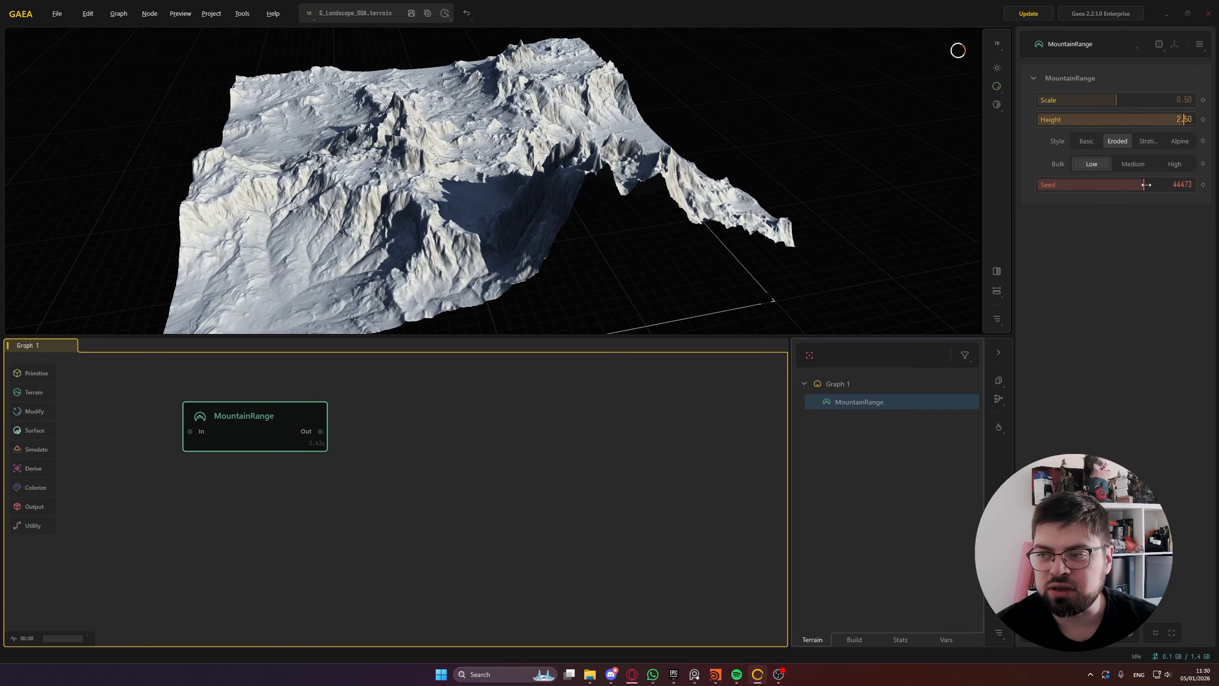
left_click(1147, 185)
left_click(1149, 185)
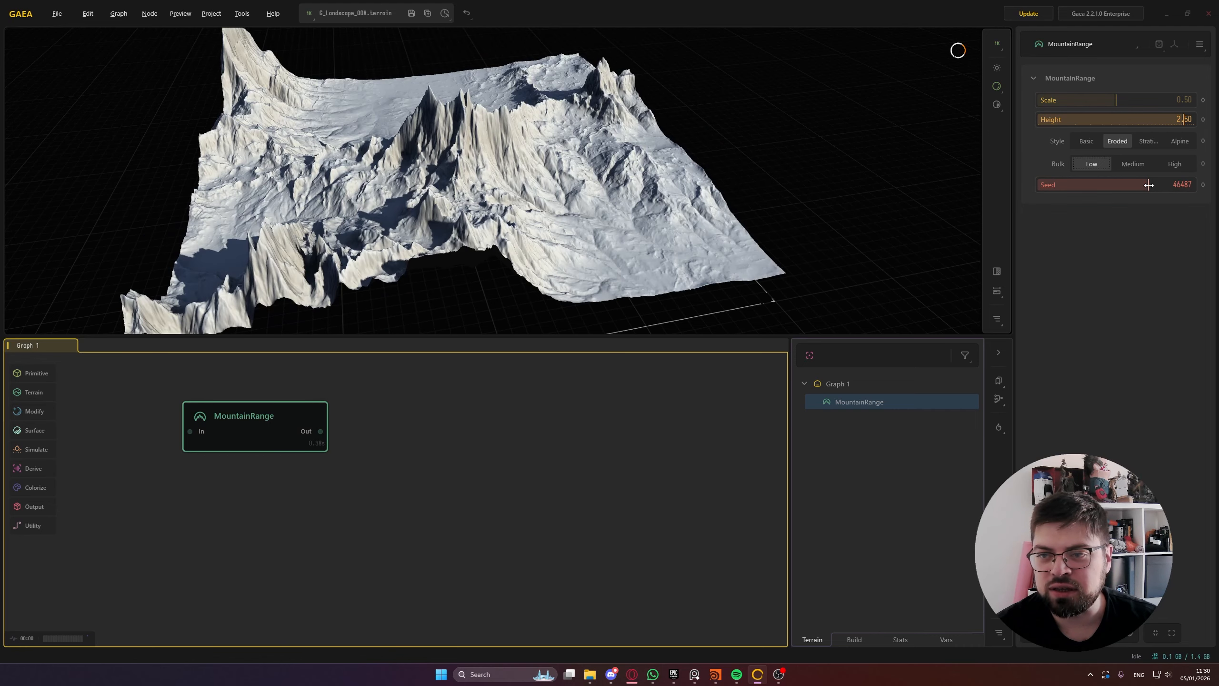
left_click(1153, 186)
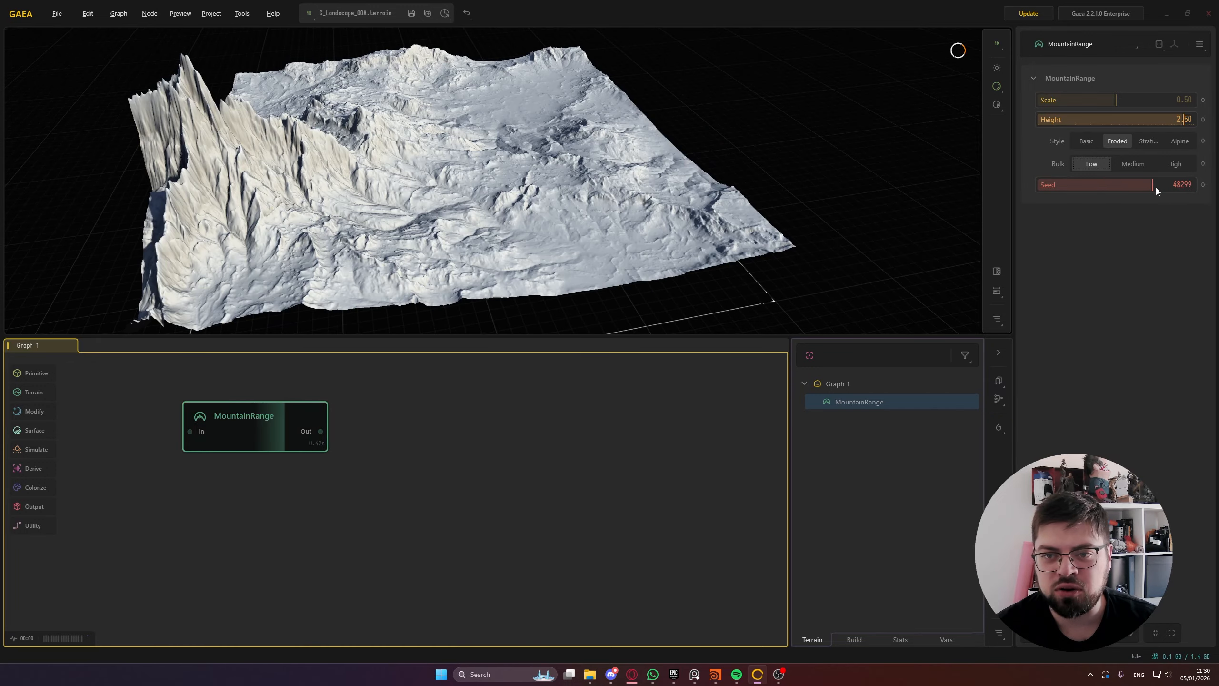
left_click(1157, 186)
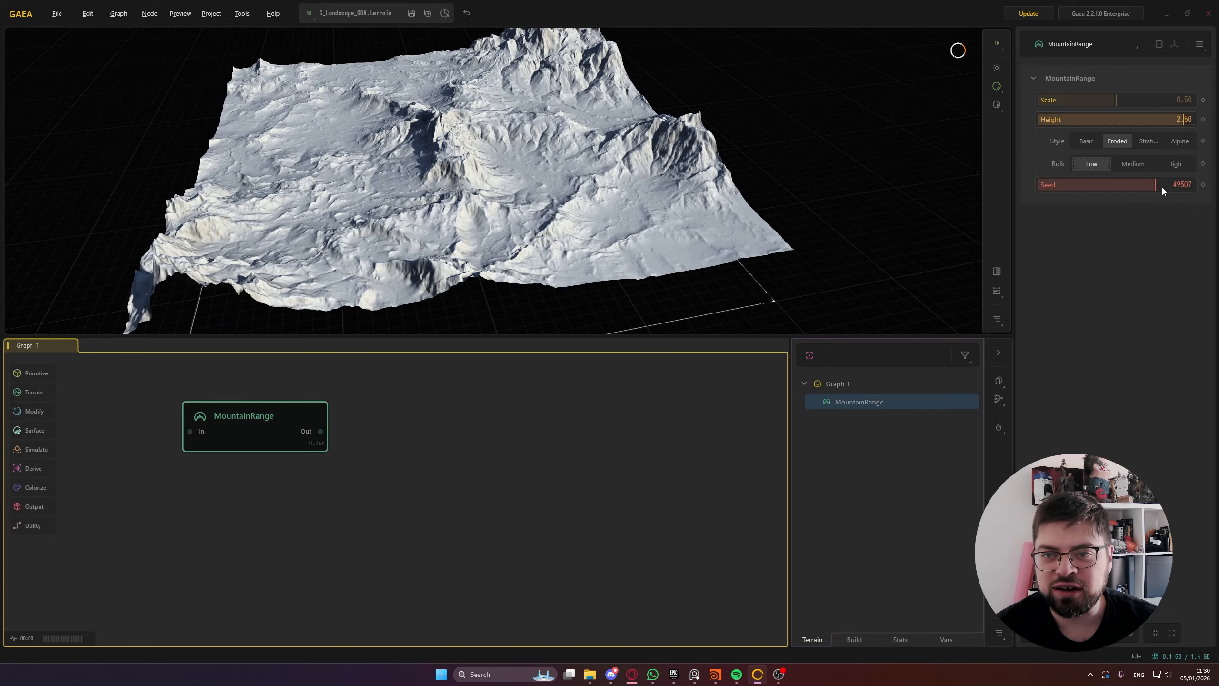
left_click(1163, 186)
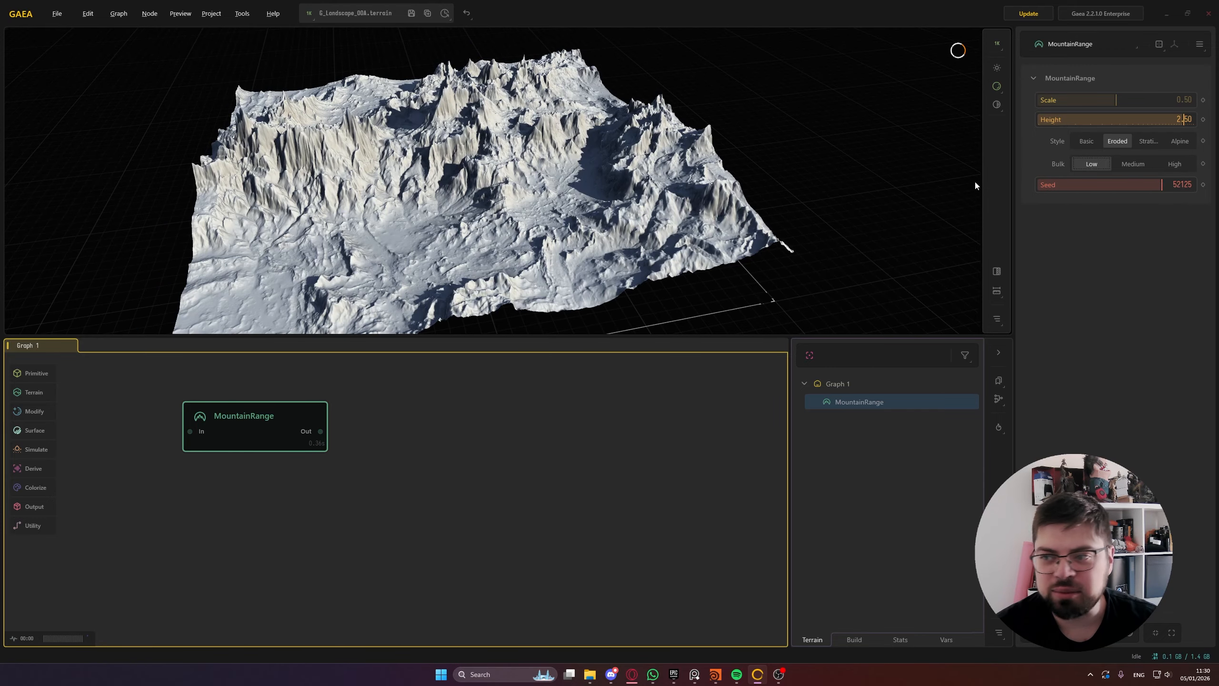
left_click(1092, 186)
left_click(1065, 186)
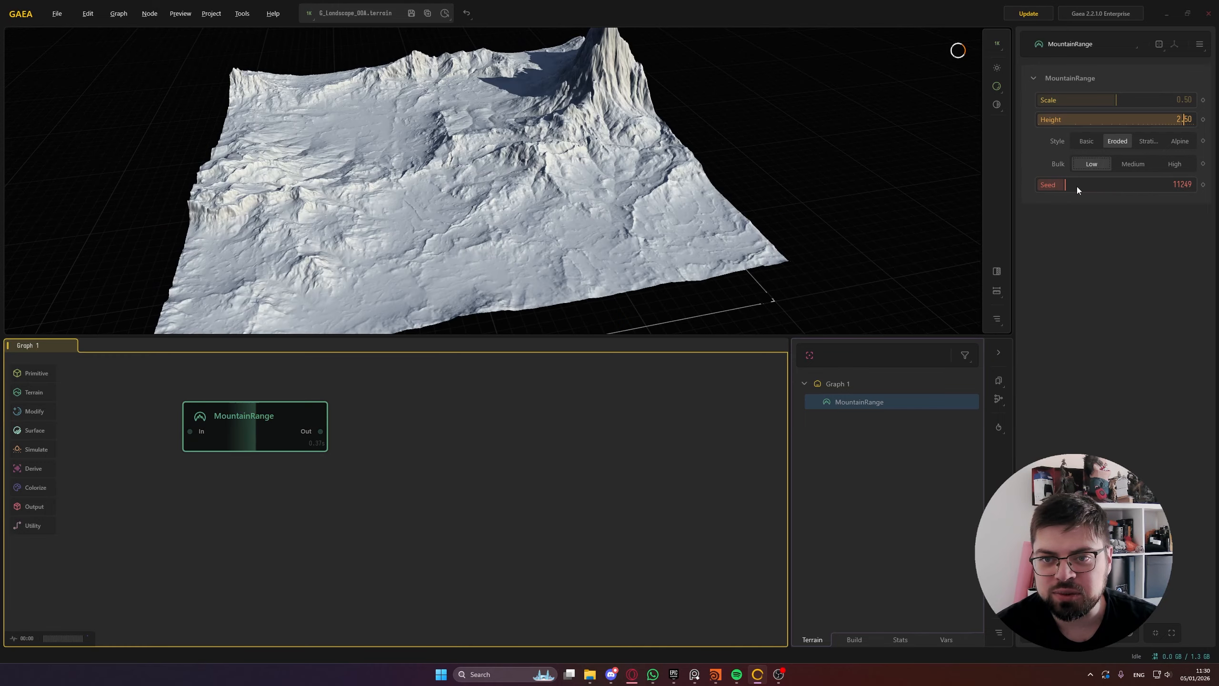
left_click(1076, 187)
Set the MountainRange scale to 0.2 and check the terrain from another angle
right_click(1114, 102)
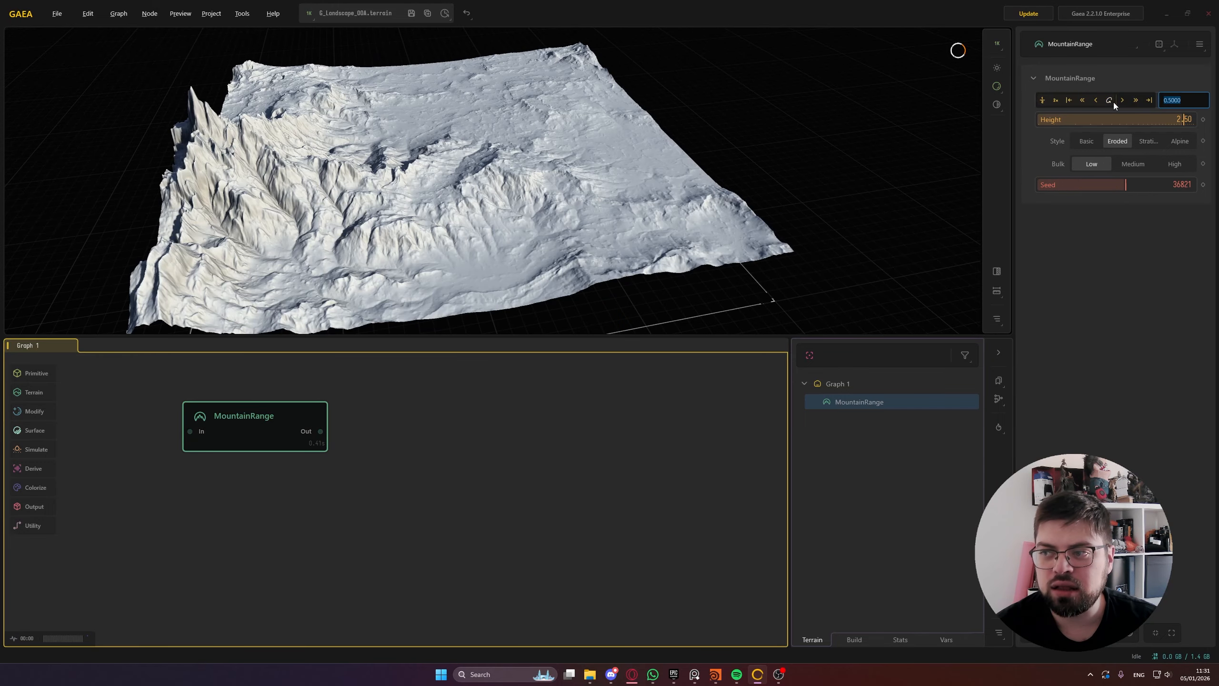
type("0.2")
key("Return")
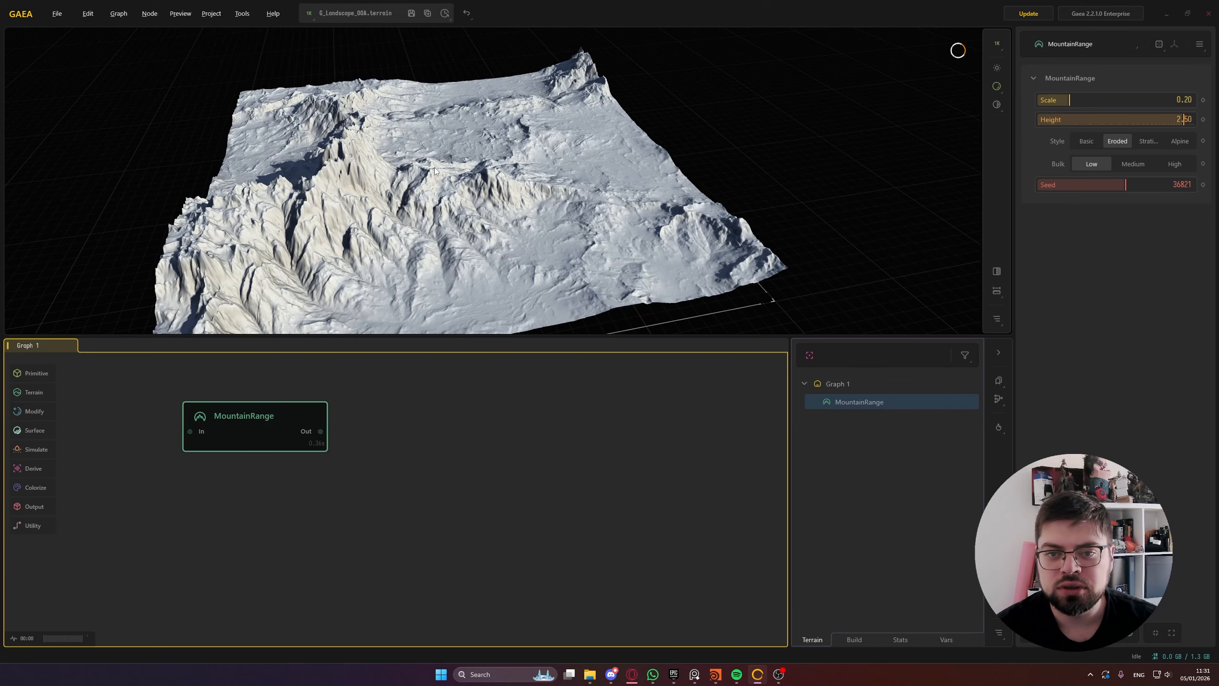
left_click_drag(371, 152, 312, 141)
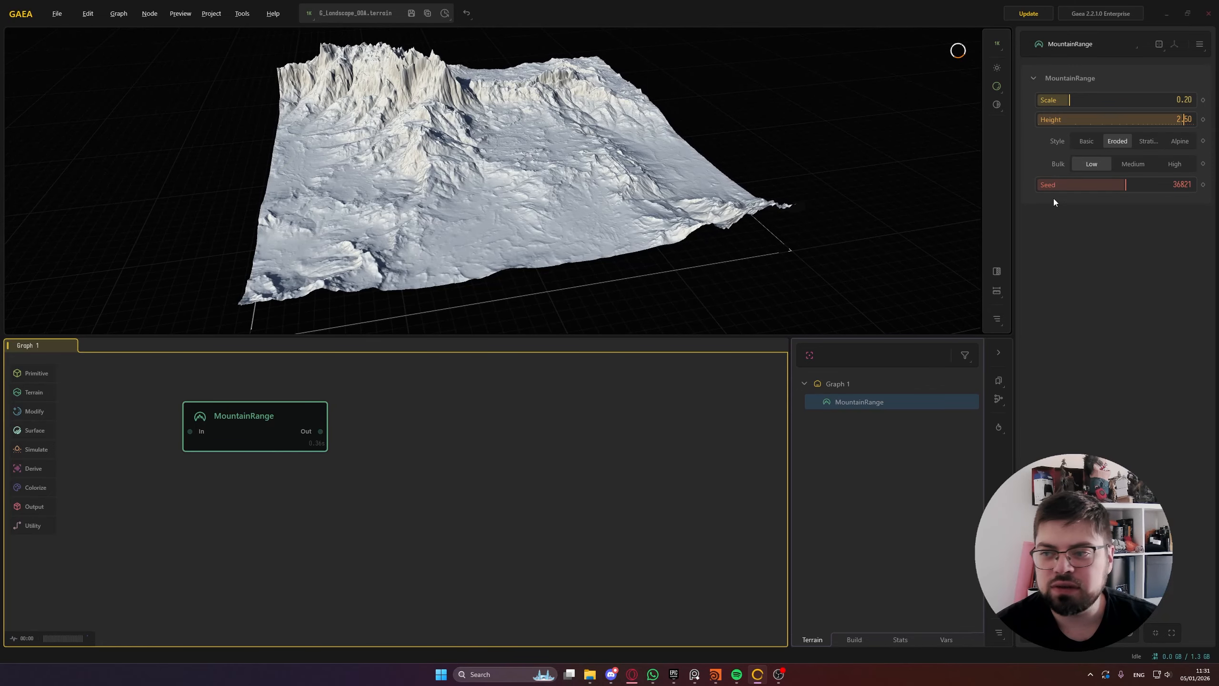
Set the MountainRange seed to 21720 and inspect the terrain up close and from afar
left_click(1078, 188)
left_click(1089, 184)
scroll(431, 122, "up", 6)
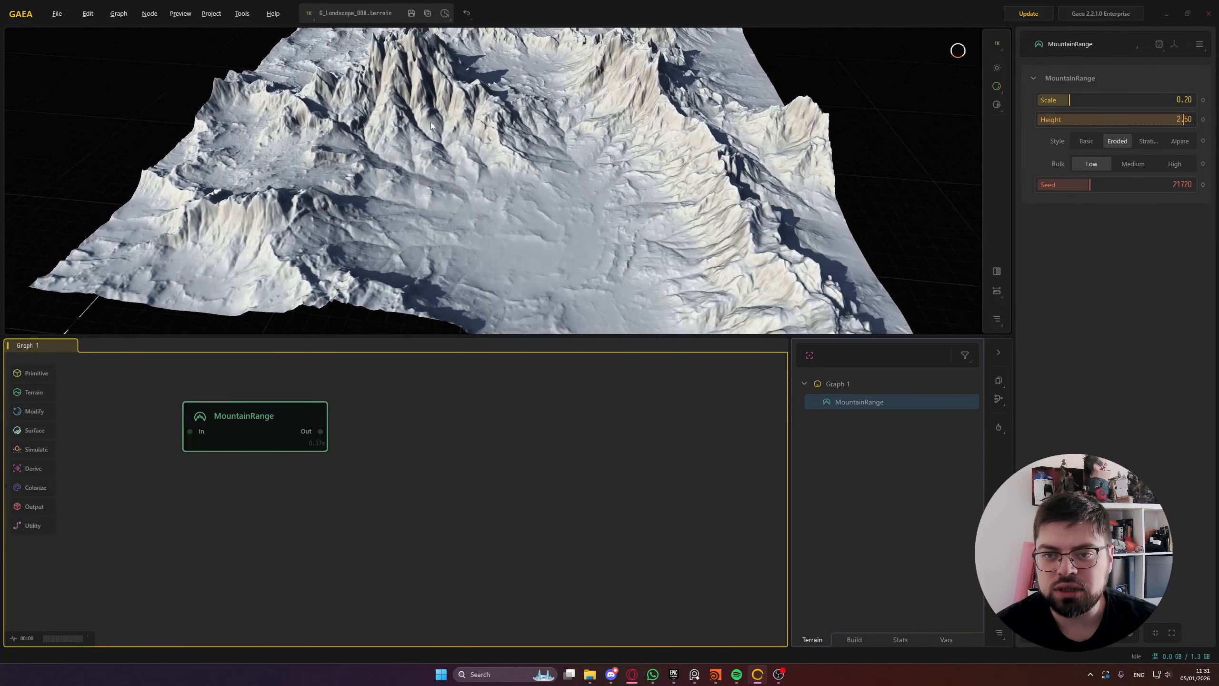
scroll(475, 115, "down", 8)
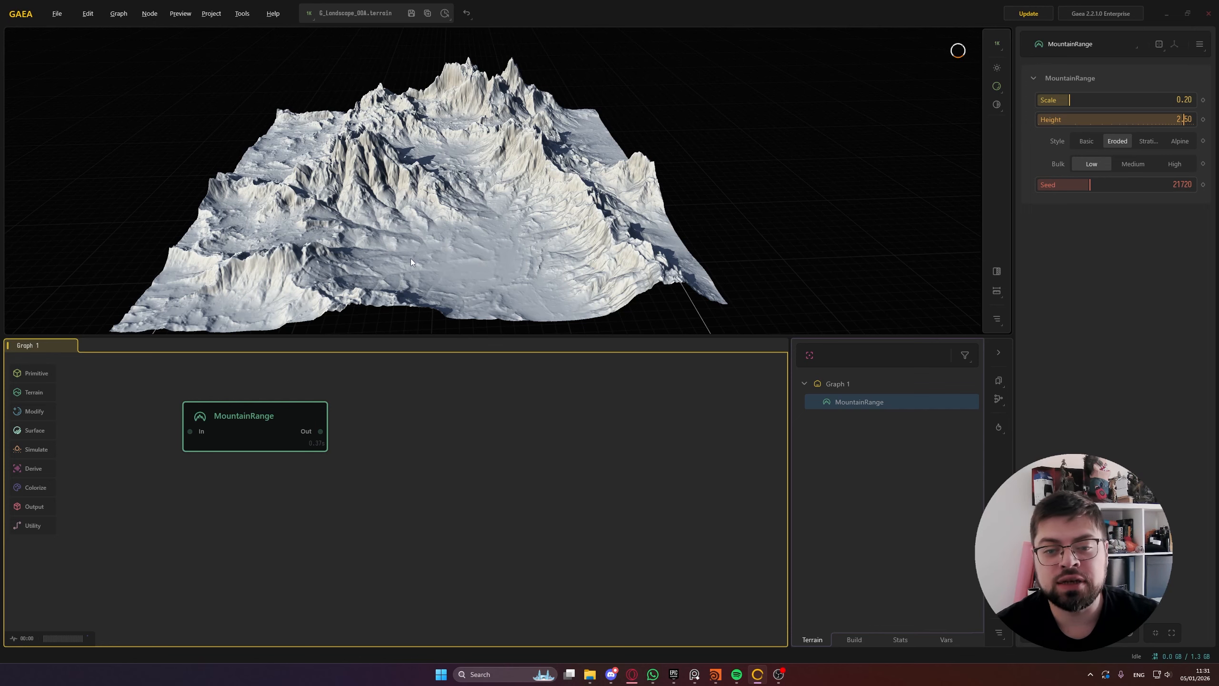
Add a rocky Outcrops surface node and connect the MountainRange output to its input
middle_click_drag(391, 418, 376, 444)
right_click(249, 414)
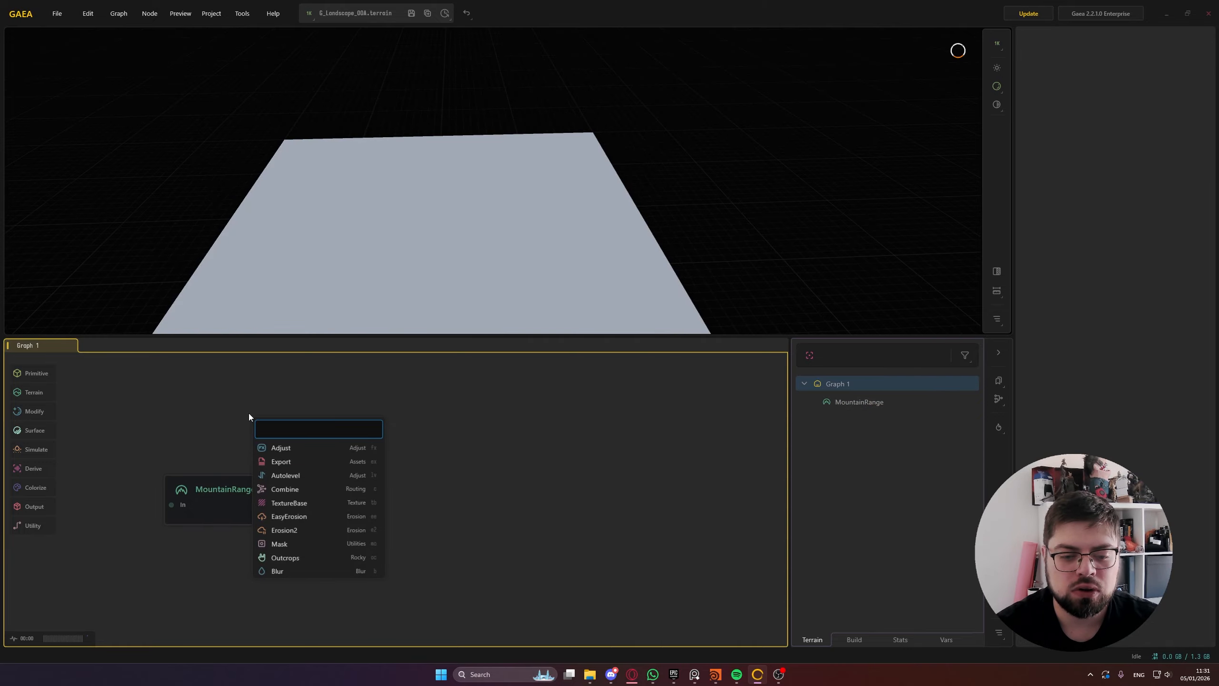
left_click(35, 431)
mouse_move(89, 441)
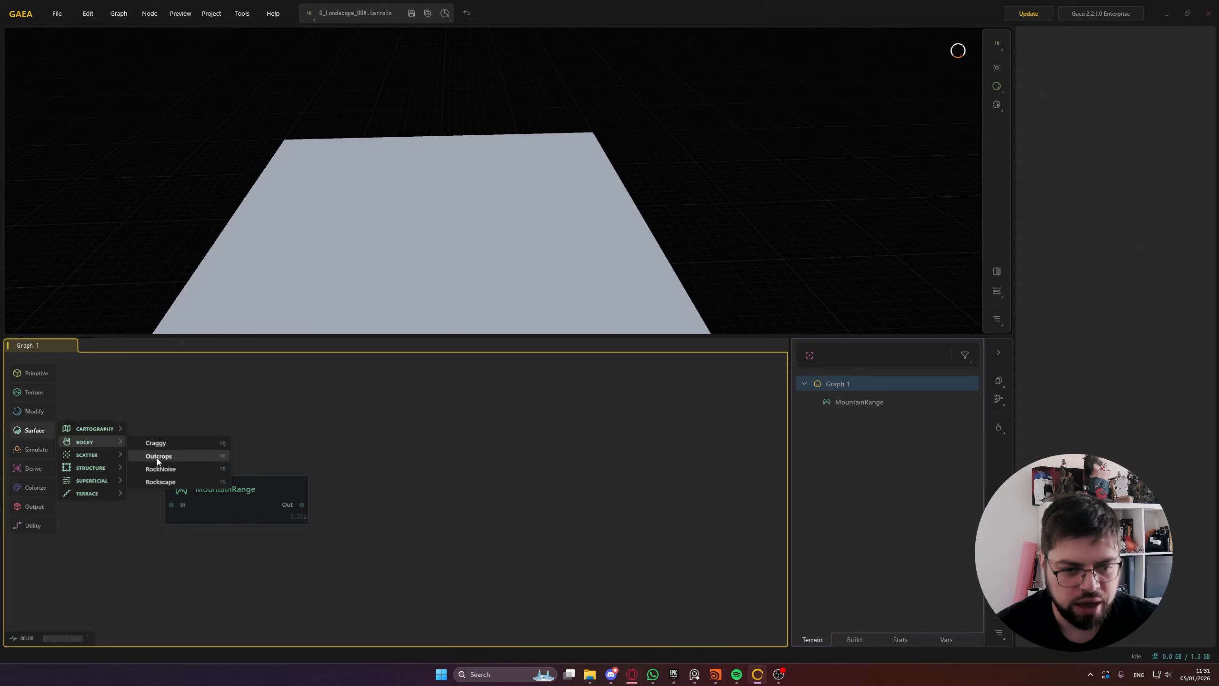
left_click(157, 457)
left_click_drag(450, 520, 248, 416)
left_click_drag(302, 506, 409, 492)
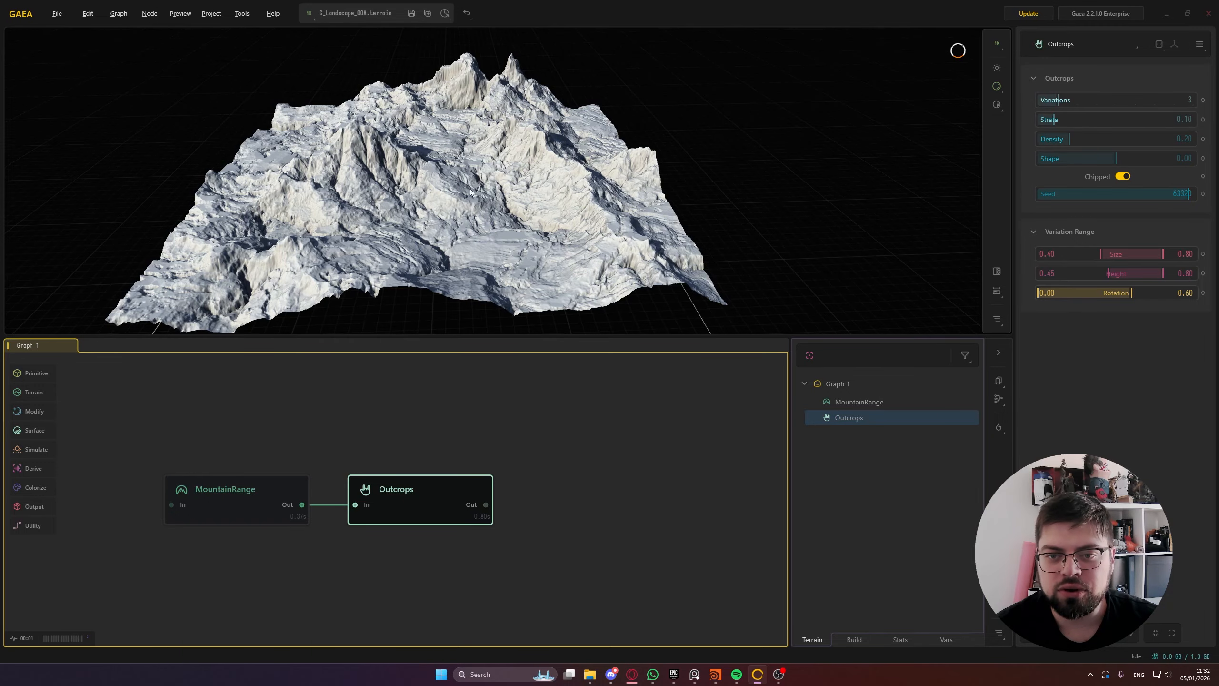
Compare the plain MountainRange terrain with the Outcrops result in the preview, examining the added rock detail
left_click_drag(443, 188, 398, 229)
left_click(290, 496)
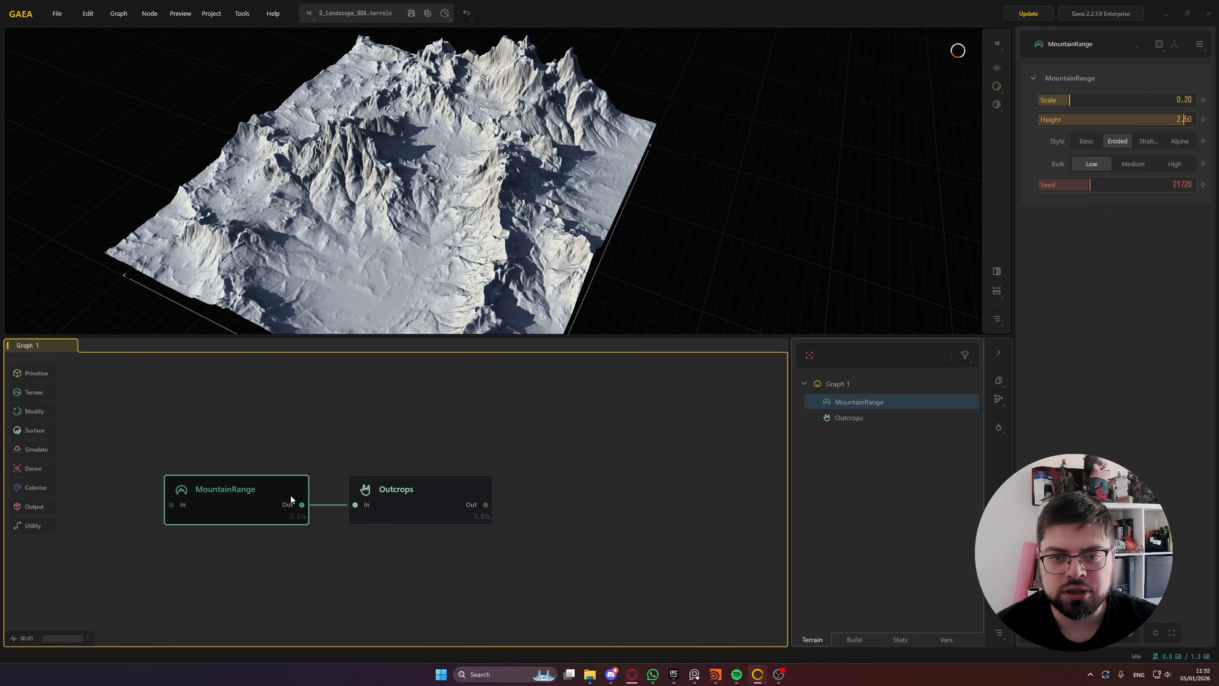
left_click(400, 504)
left_click_drag(464, 201, 429, 166)
scroll(408, 156, "up", 3)
scroll(407, 155, "down", 3)
scroll(429, 165, "up", 3)
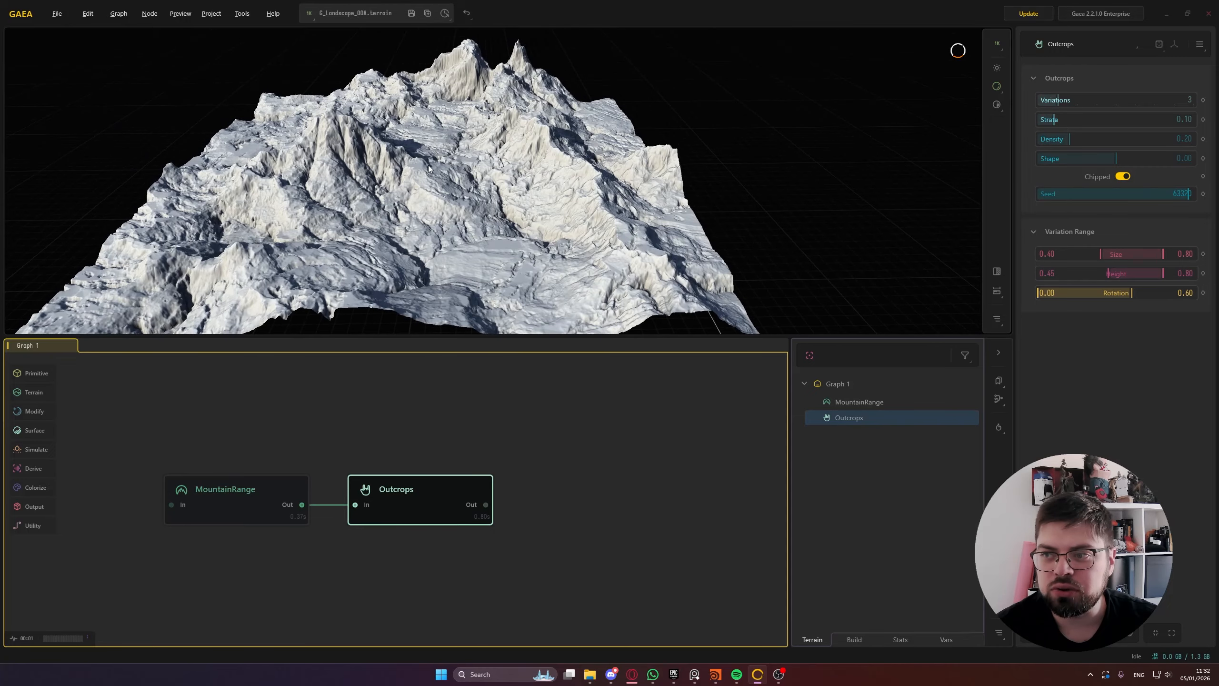
Set the Outcrops density to 0.1 and inspect the terrain from different angles
double_click(1098, 135)
type("0.1")
key("Return")
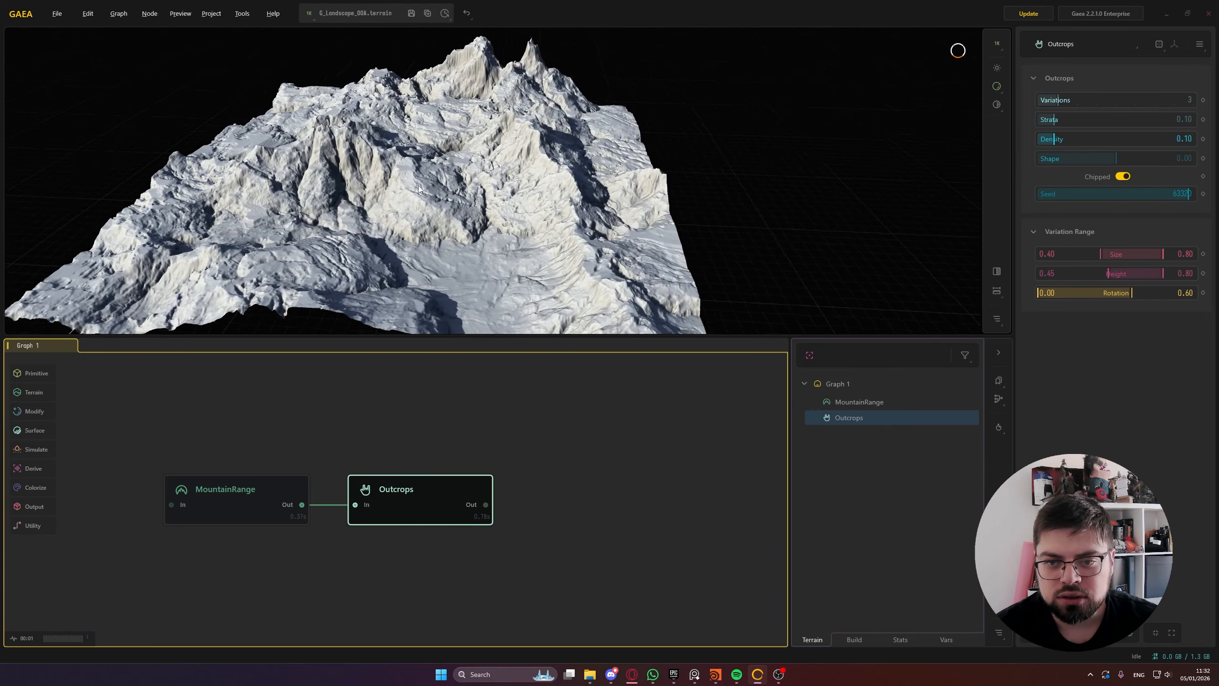
left_click_drag(418, 188, 406, 203)
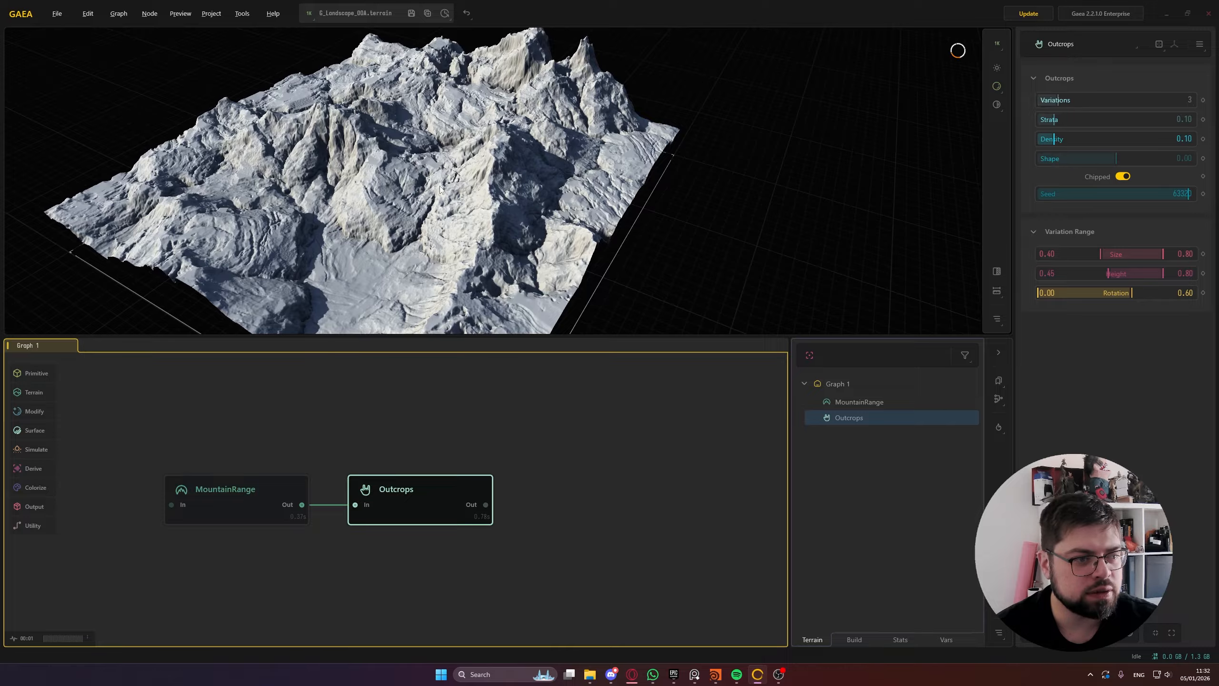
left_click_drag(444, 179, 439, 219)
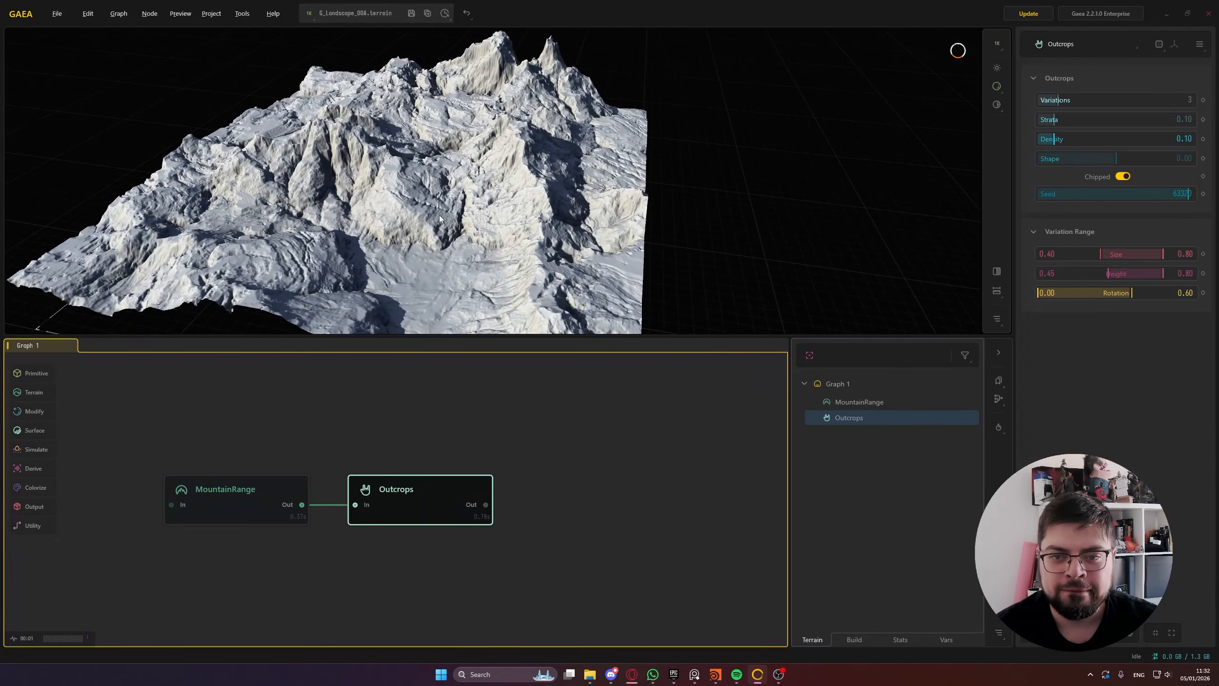
Try an Outcrops density of 0.05 and examine the terrain from several sides
right_click(1089, 98)
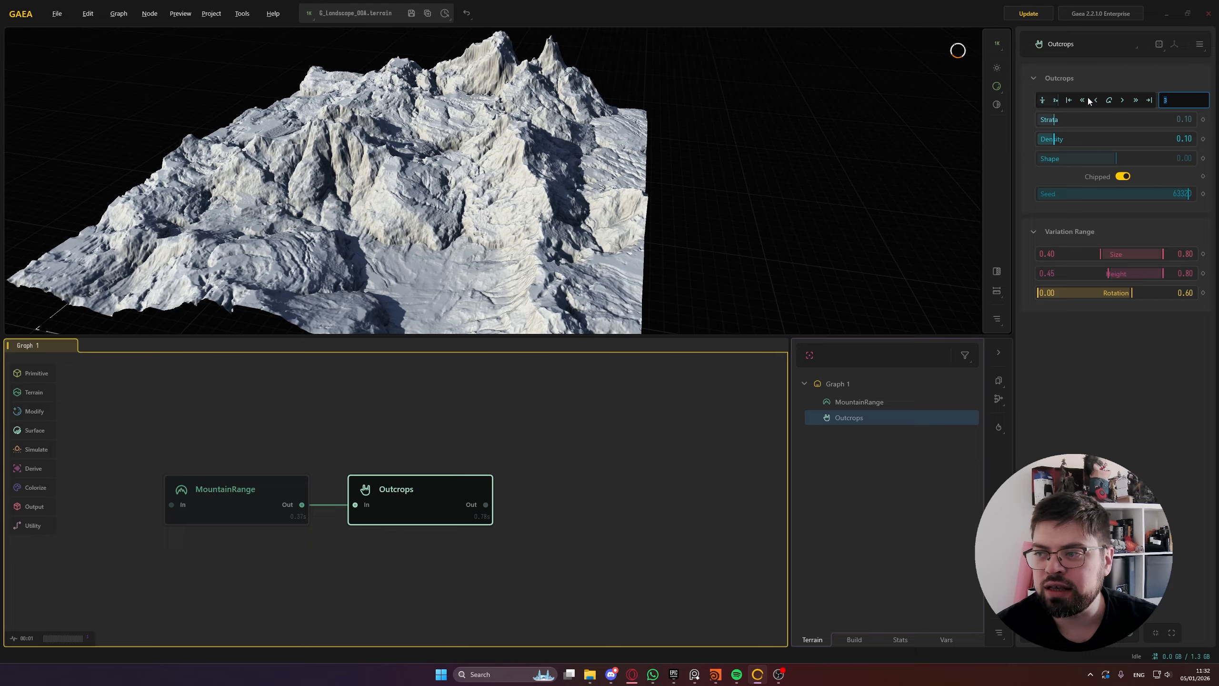
right_click(1079, 137)
key("BackSpace")
type(".05")
key("Return")
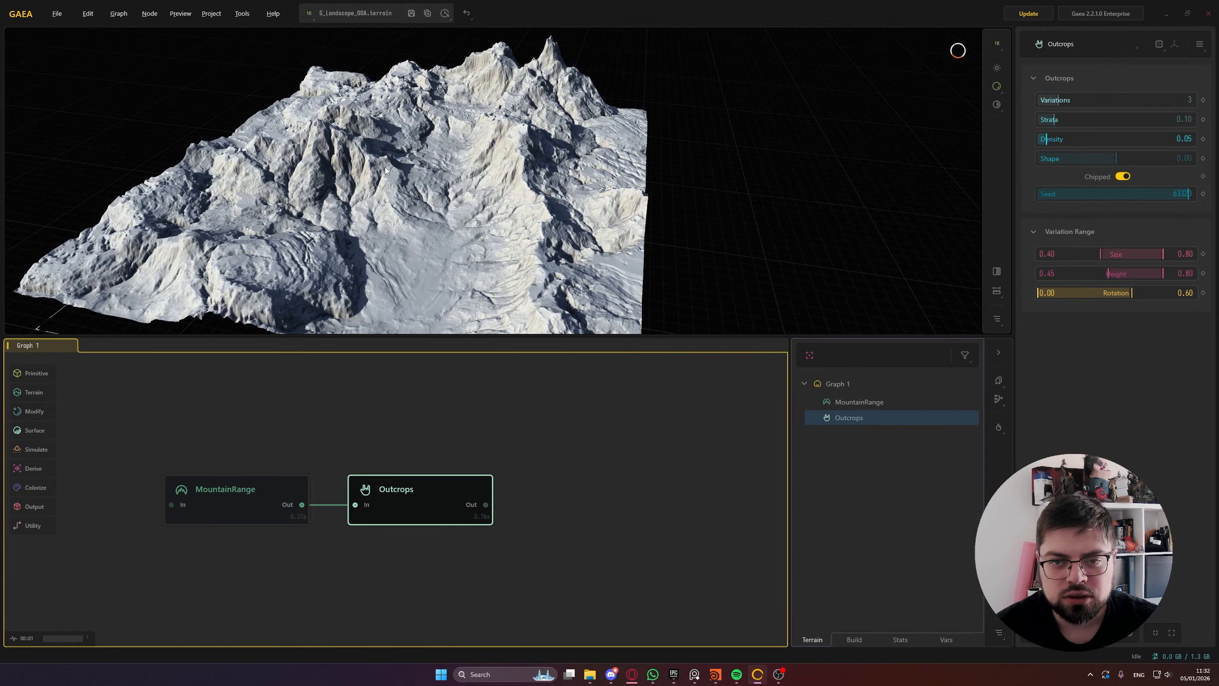
key("alt")
left_click_drag(451, 144, 480, 219, "alt")
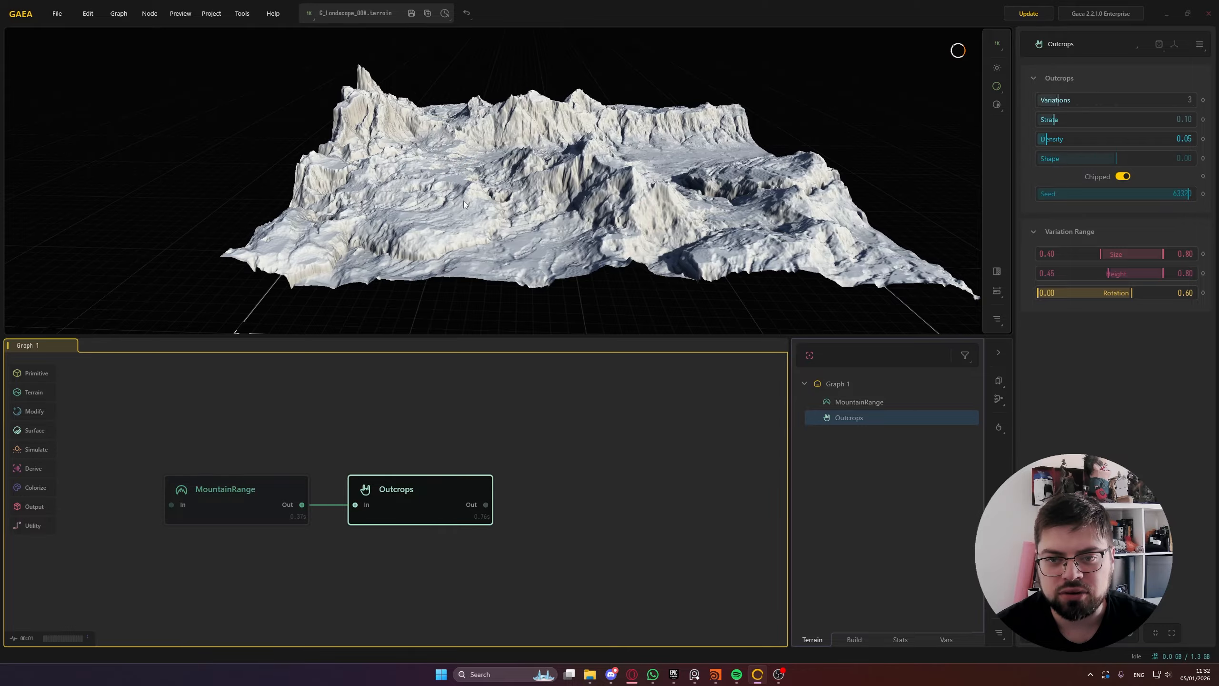
left_click_drag(439, 246, 459, 202, "alt")
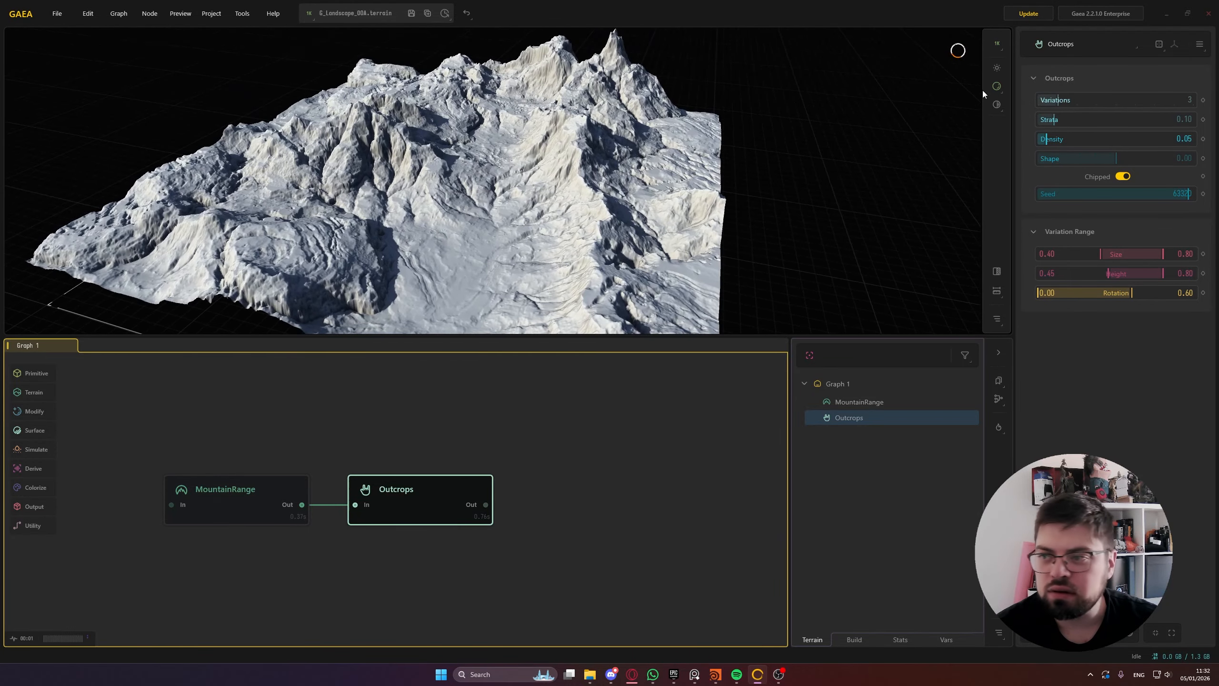
Return the Outcrops density to 0.1
right_click(1088, 137)
type("0.1")
key("Return")
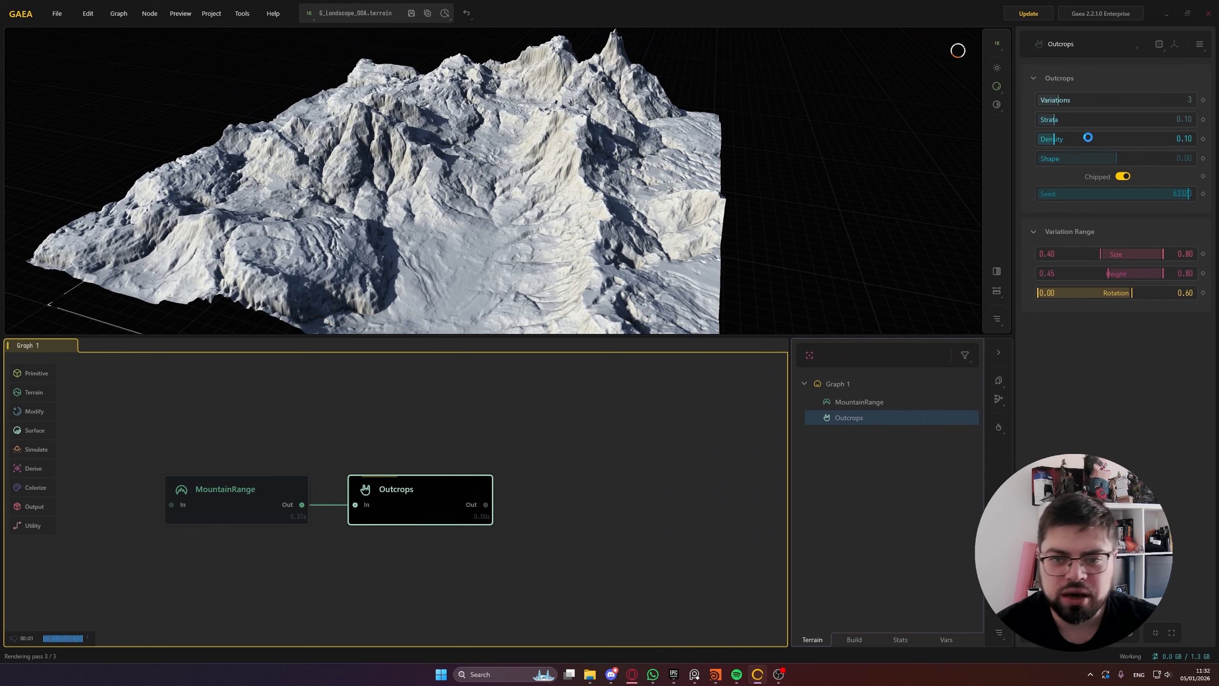
Try Outcrops seeds 15276 and 16082, settle on seed 6417, and inspect the rock formations
left_click(1075, 193)
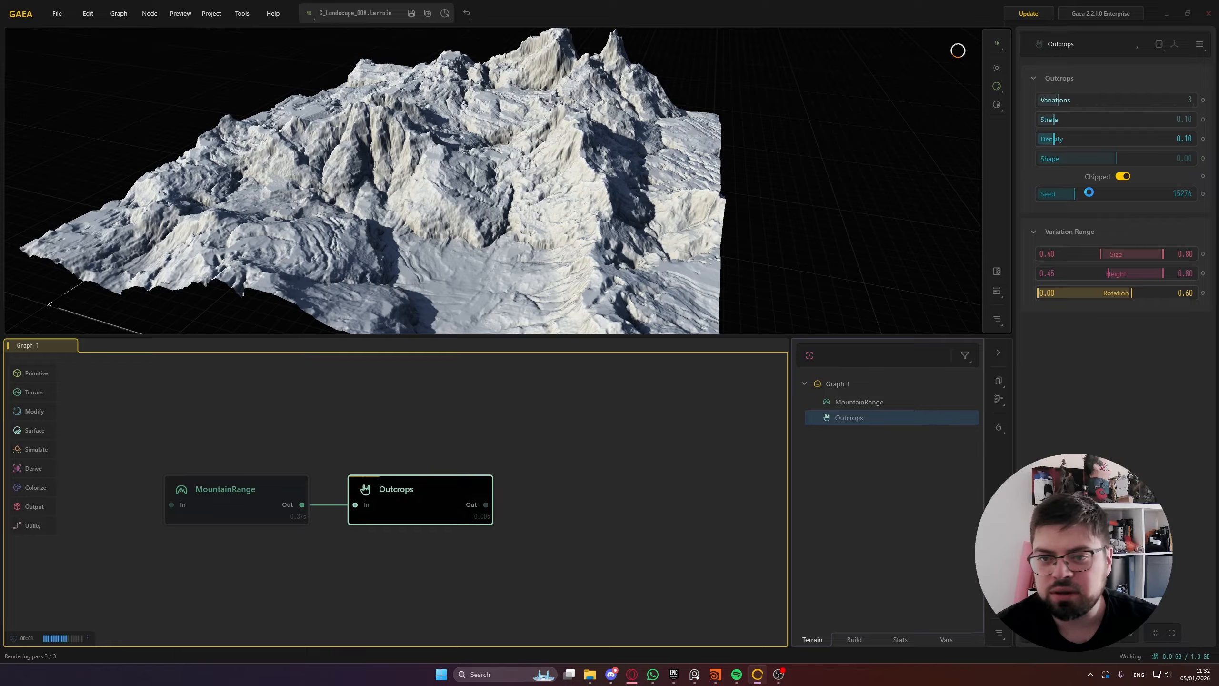
left_click(1077, 193)
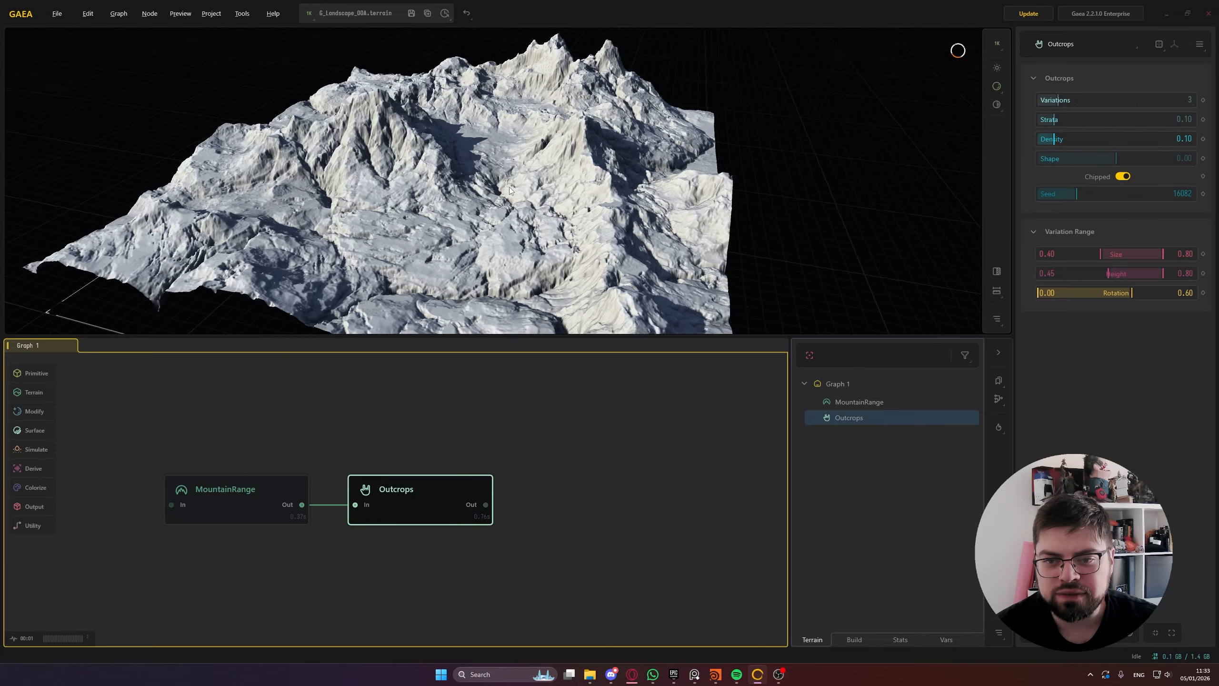
scroll(504, 221, "up", 2)
mouse_move(505, 221)
left_mouse_down()
mouse_move(514, 255)
mouse_move(470, 186)
mouse_move(470, 208)
mouse_move(490, 218)
mouse_move(544, 191)
mouse_move(485, 219)
mouse_move(501, 200)
left_mouse_up()
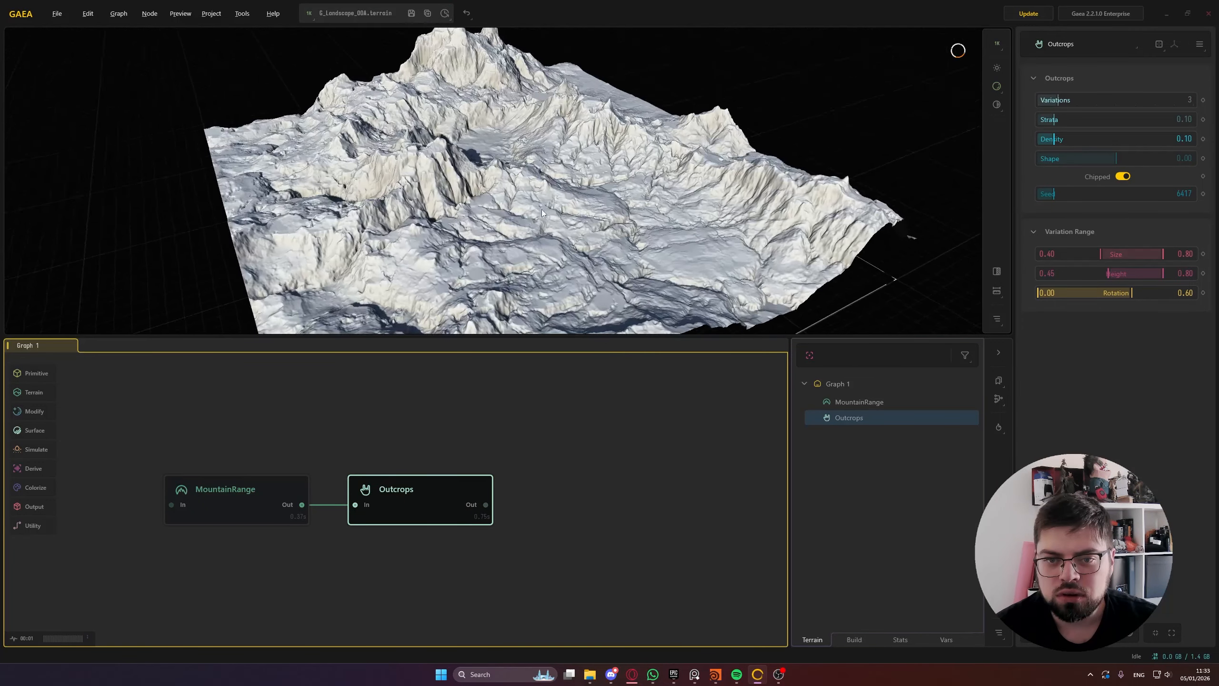
left_click_drag(504, 192, 509, 167)
scroll(517, 183, "up", 5)
scroll(519, 169, "down", 7)
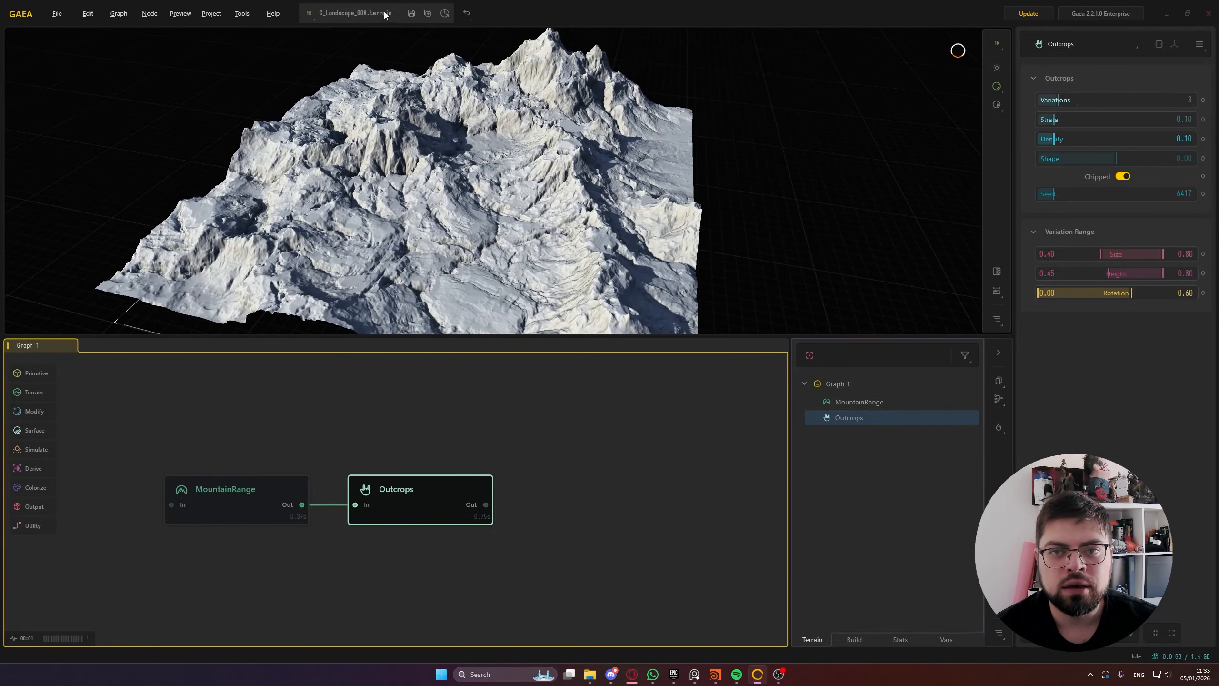
Add a Stratify node fed by the Outcrops output and inspect the terrain from different angles
middle_click_drag(532, 396, 423, 366)
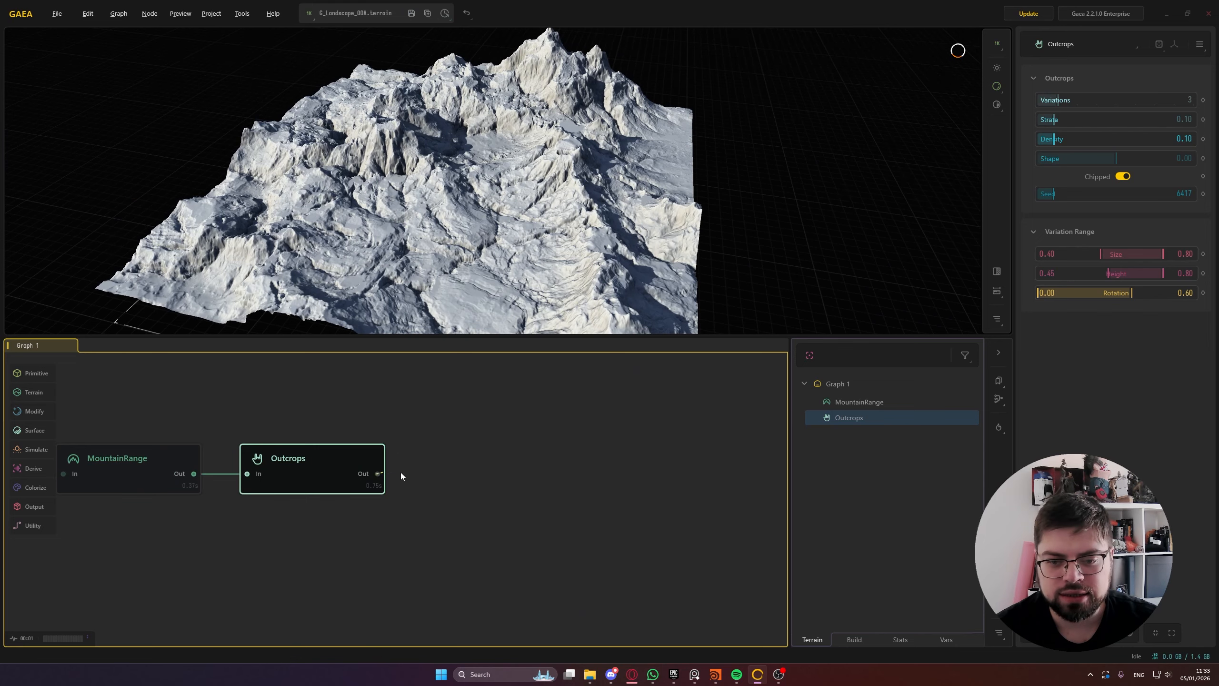
left_click_drag(401, 475, 421, 467)
type("strat")
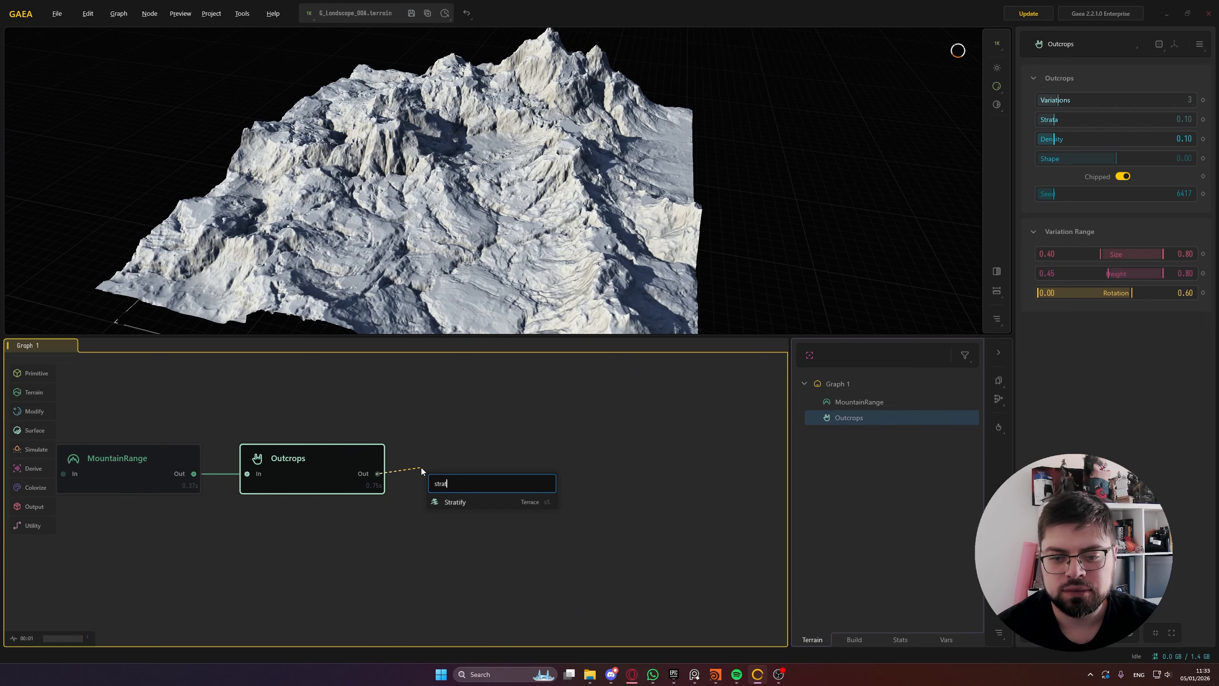
key("Return")
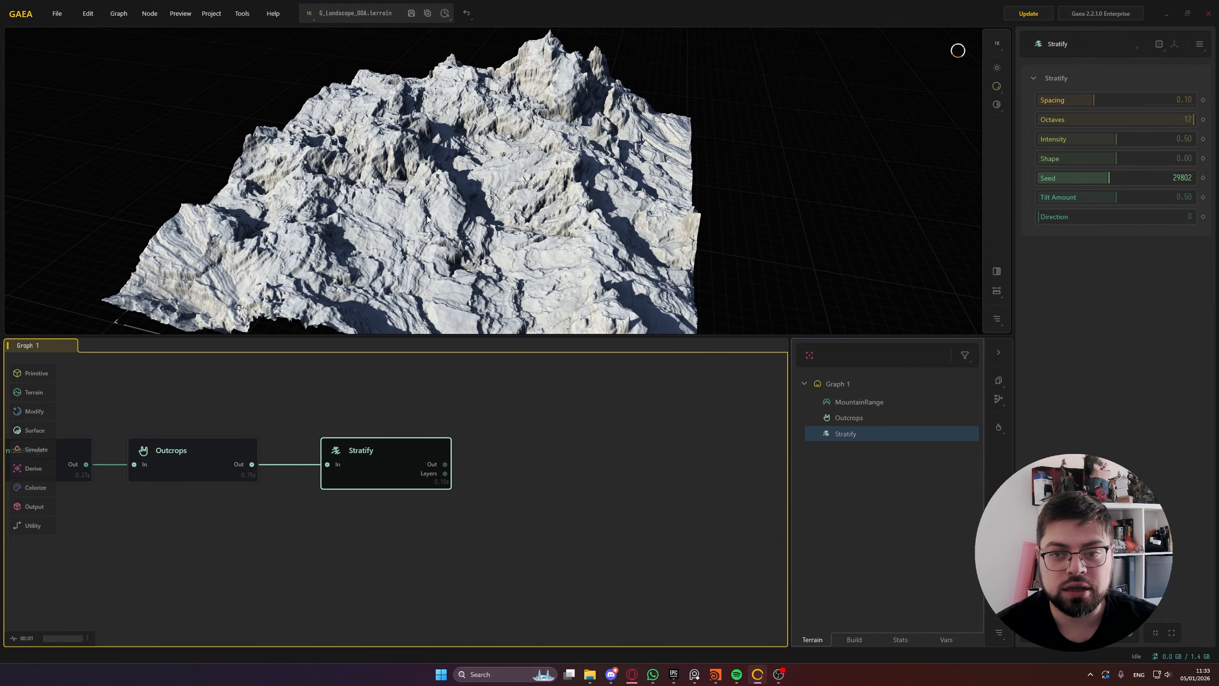
left_click_drag(416, 182, 255, 223)
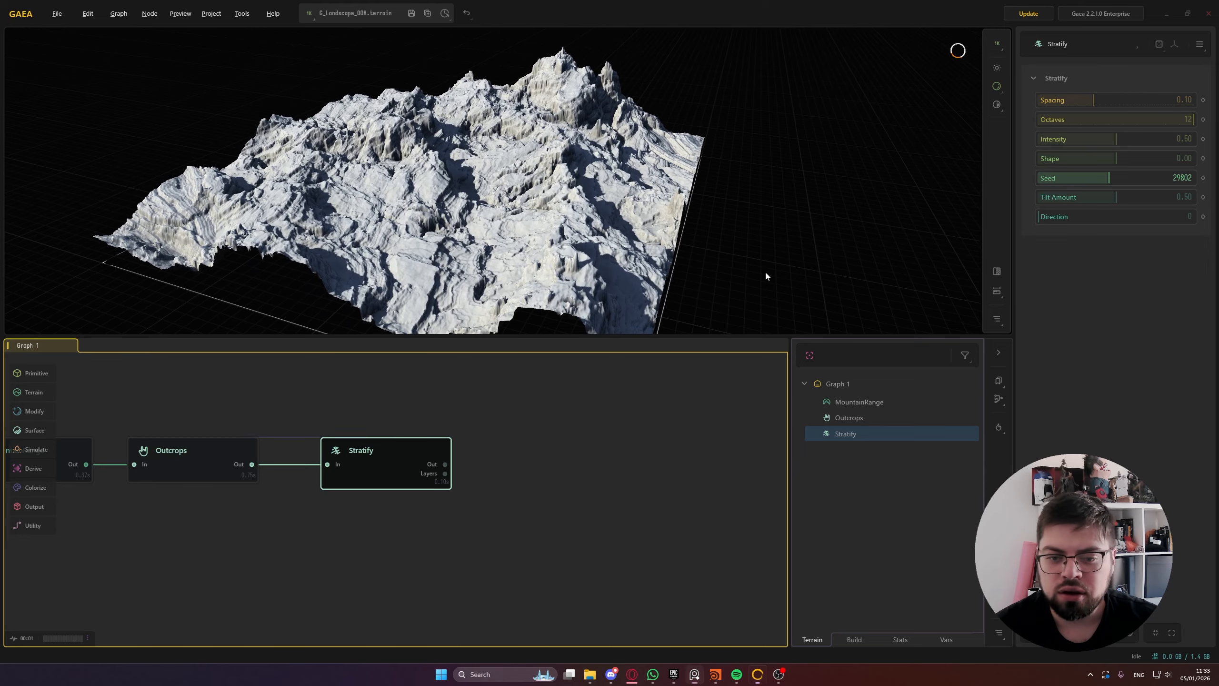
left_click(1062, 100)
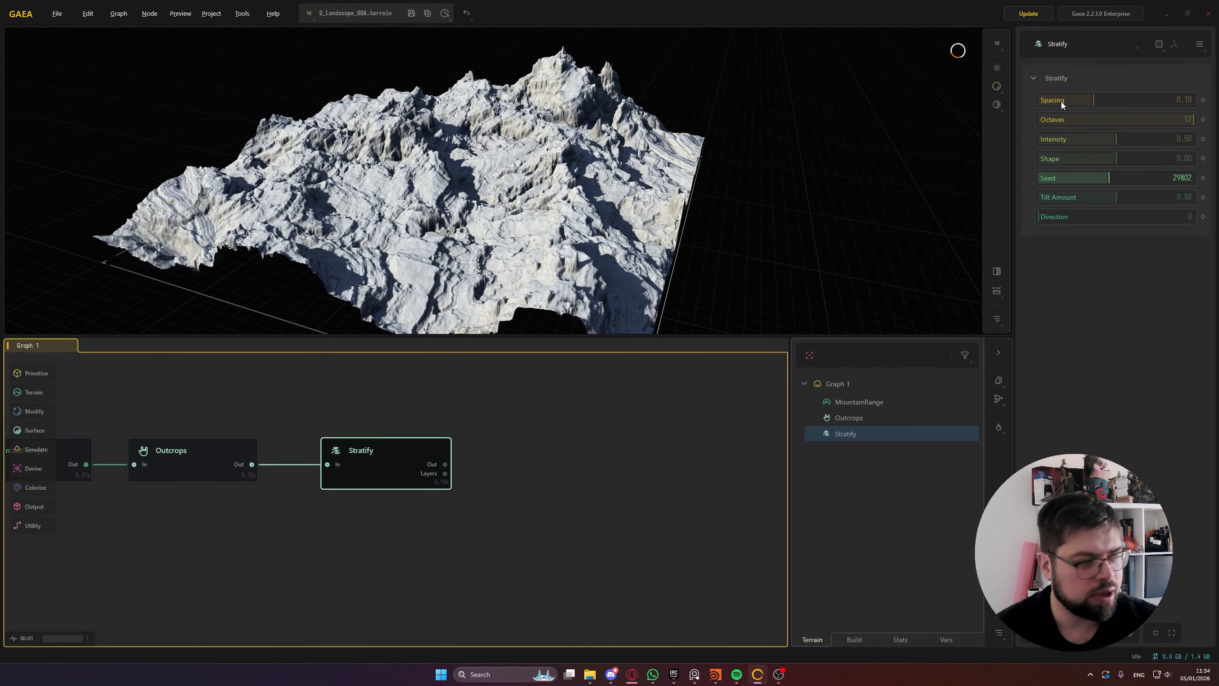
left_click_drag(454, 199, 366, 235)
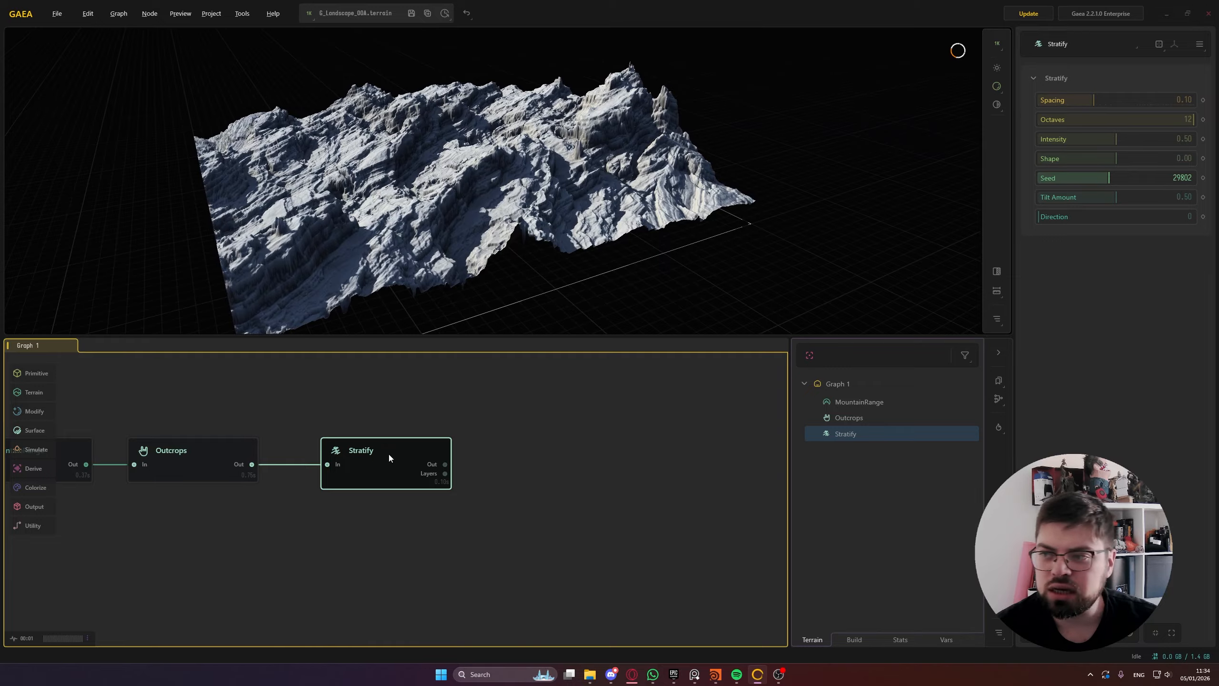
Duplicate the Stratify node and chain the copy after the original
right_click(398, 467)
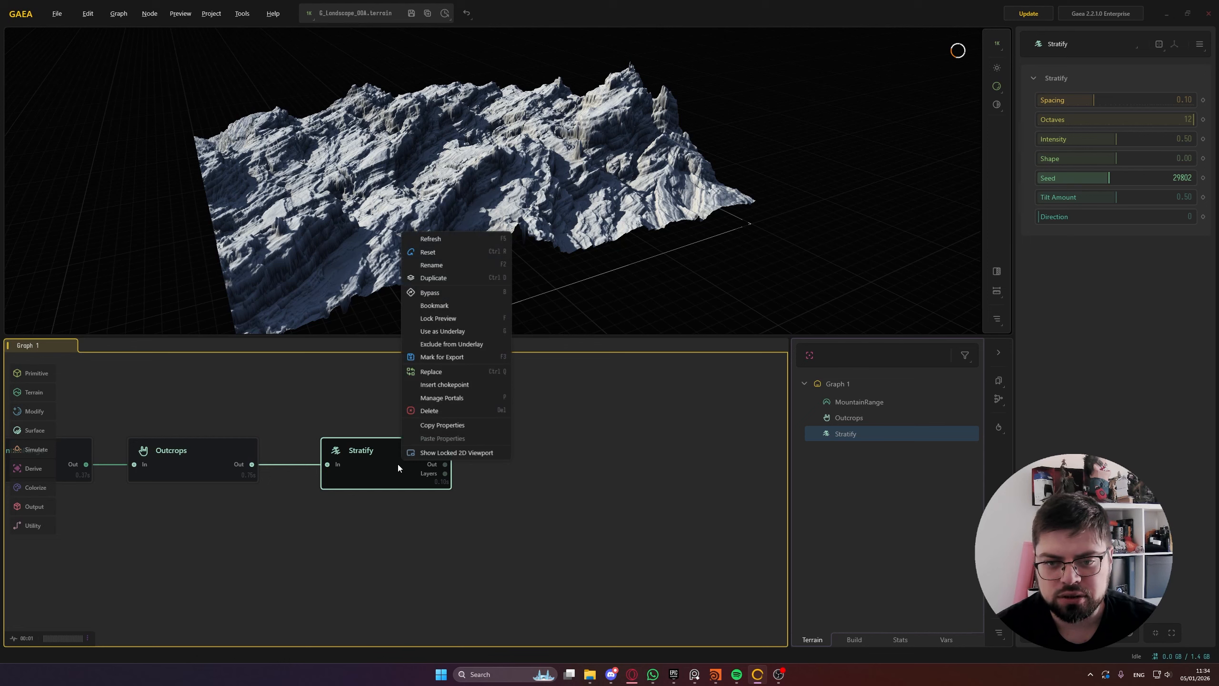
left_click(447, 278)
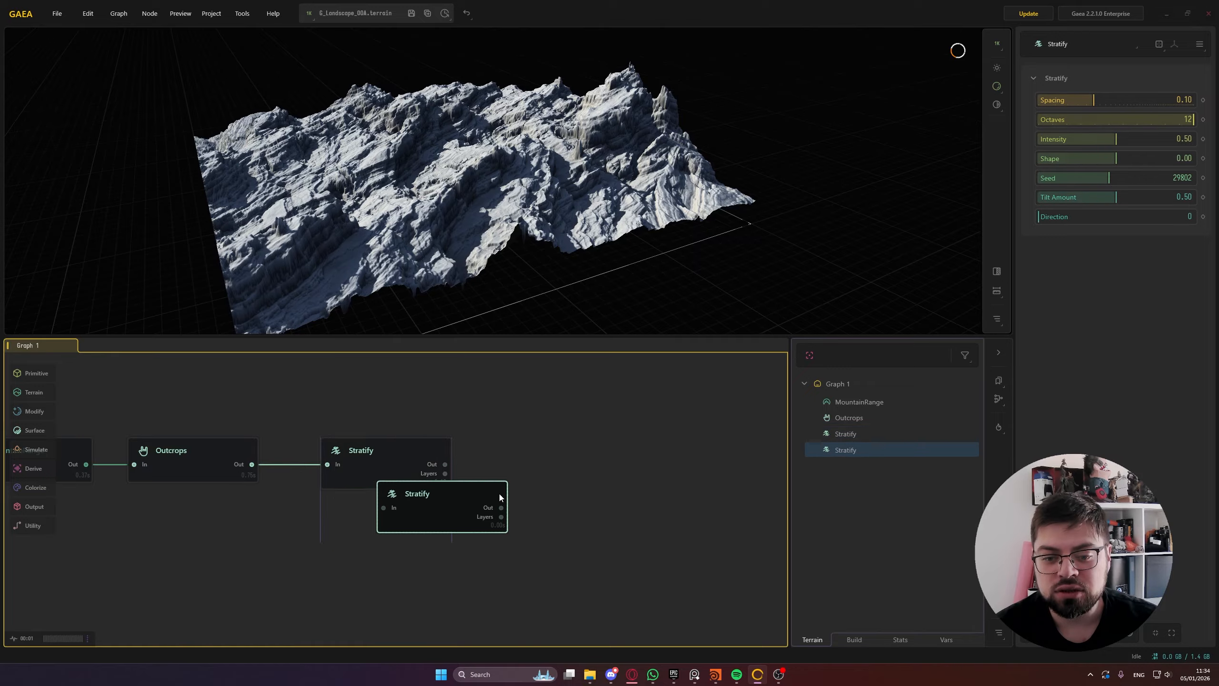
left_click_drag(467, 461, 492, 464)
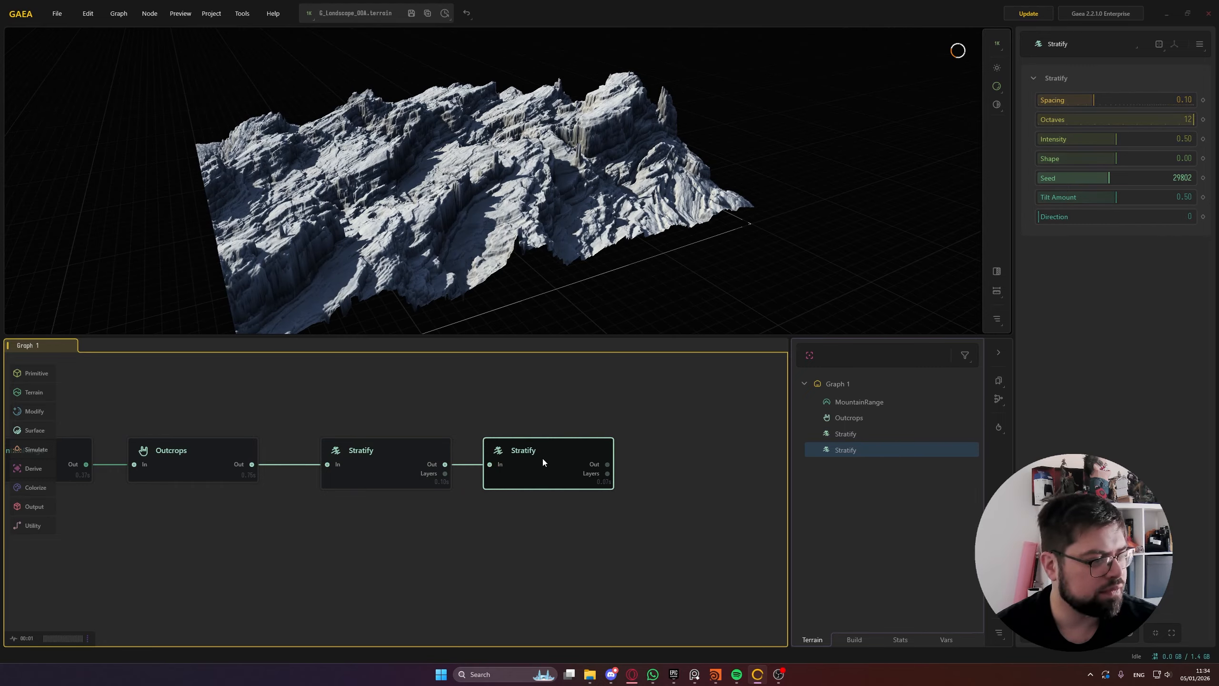
Set the second Stratify node's Spacing to 0.3 and Octaves to 9
left_click(1175, 104)
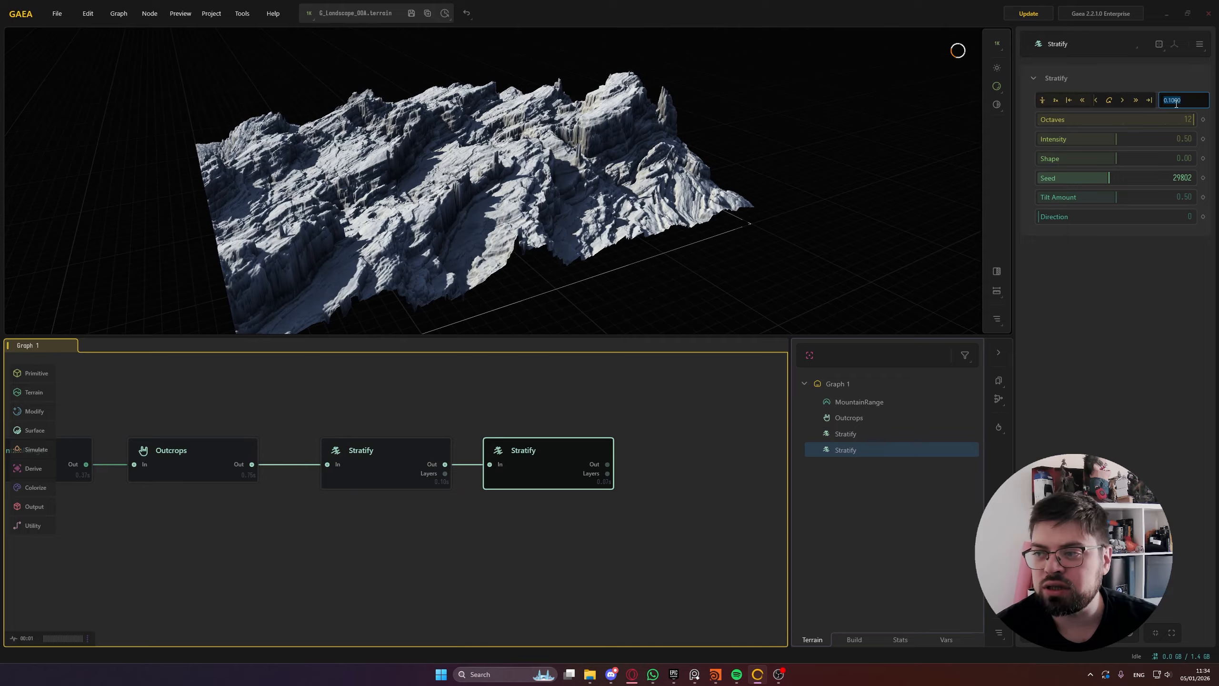
type("0.3")
key("Return")
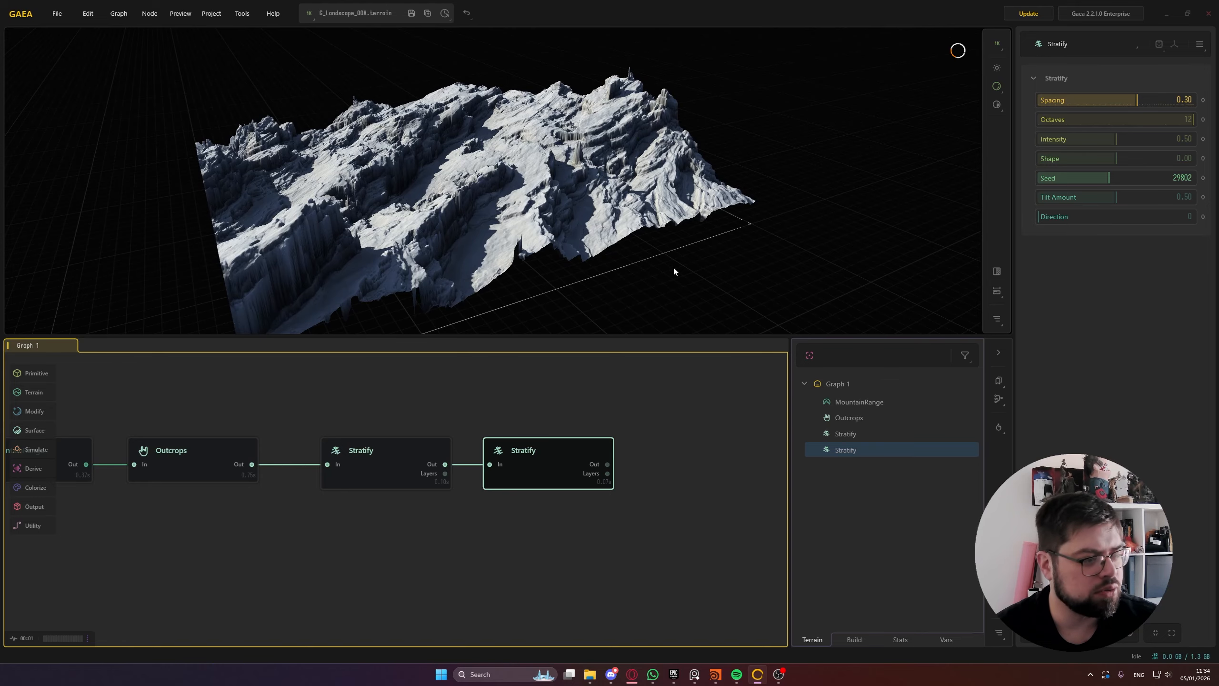
left_click(1156, 121)
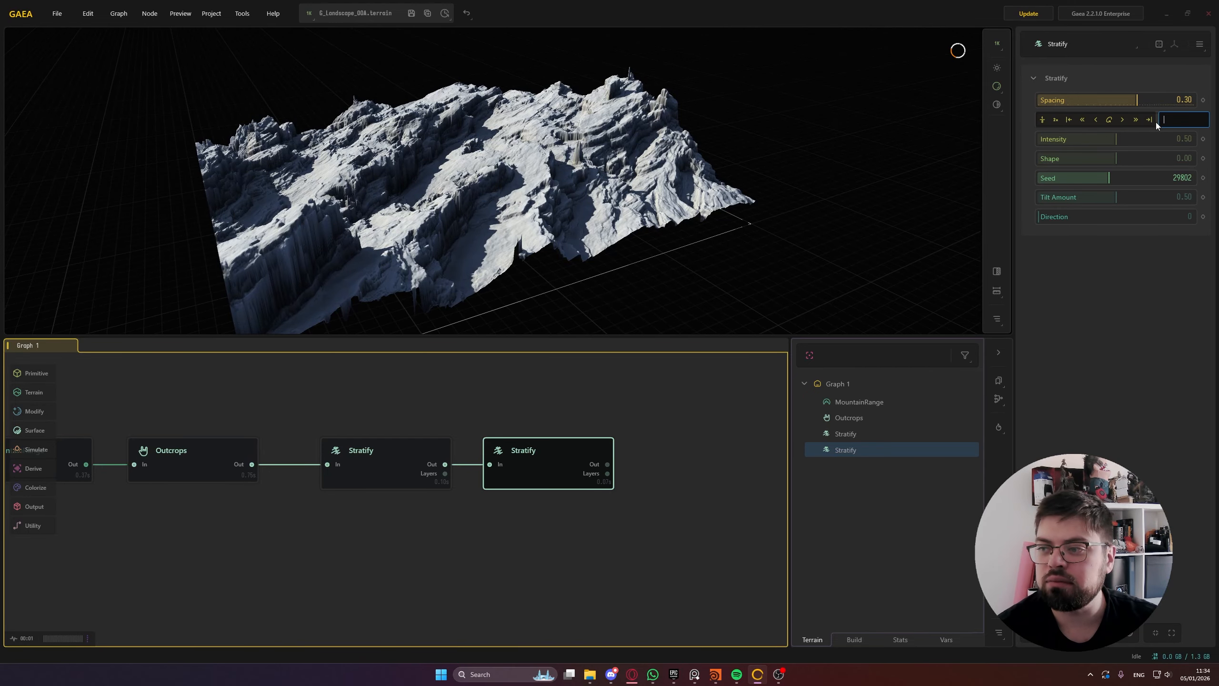
type("9")
key("Return")
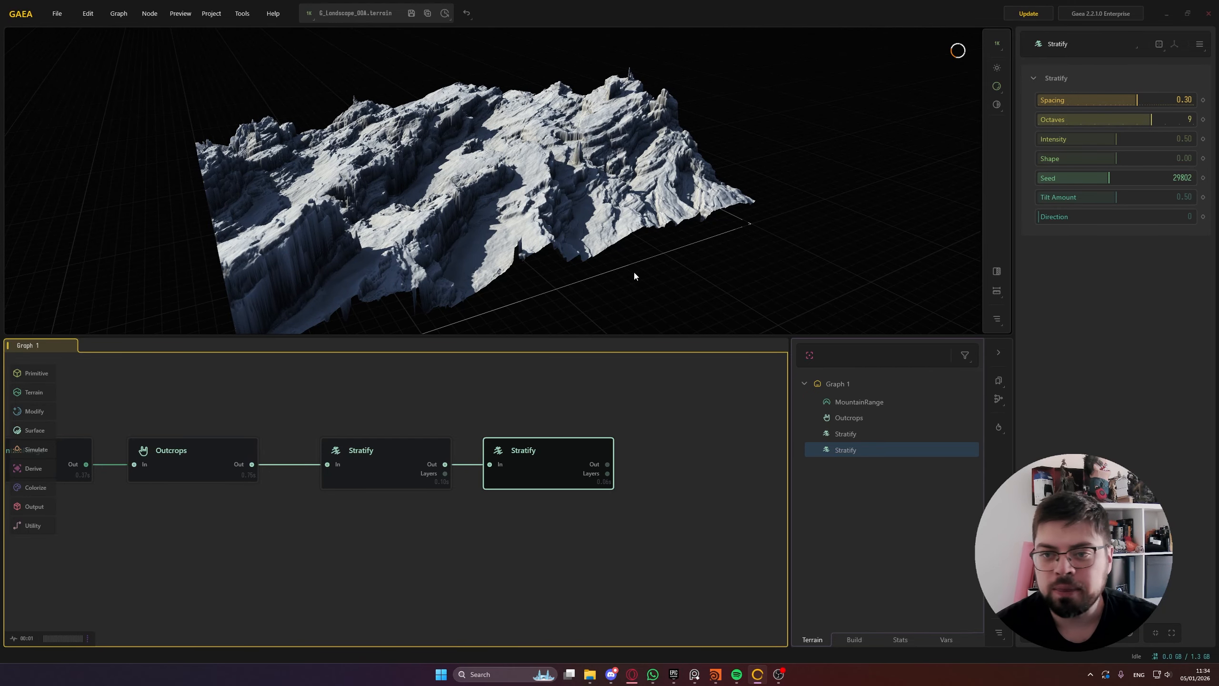
left_click_drag(412, 189, 481, 171)
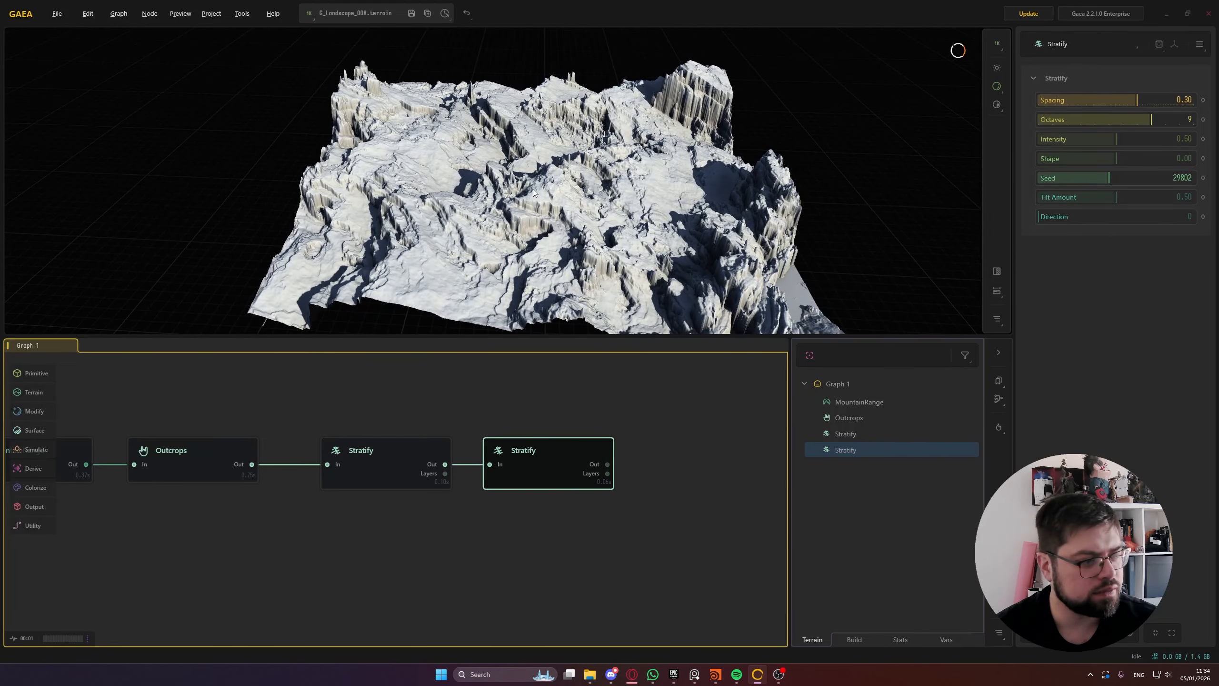
Set the second Stratify node's Shape to 0.5 and Tilt Amount to 0.45
double_click(1130, 157)
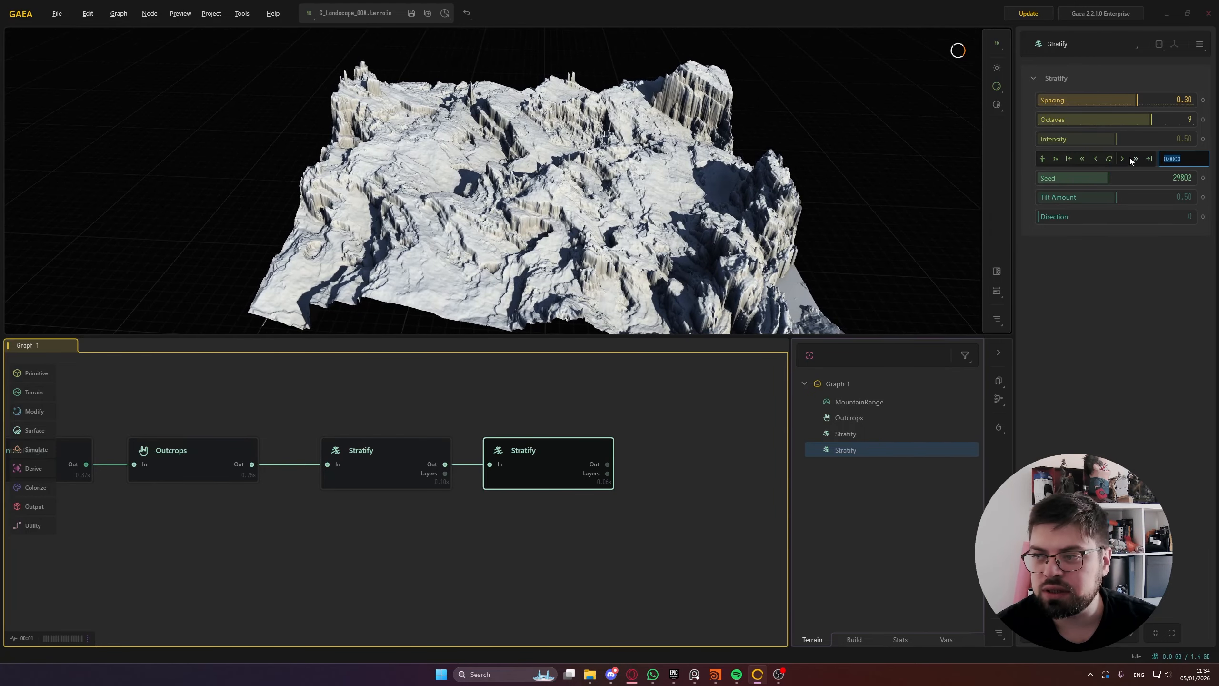
type(".5")
key("Return")
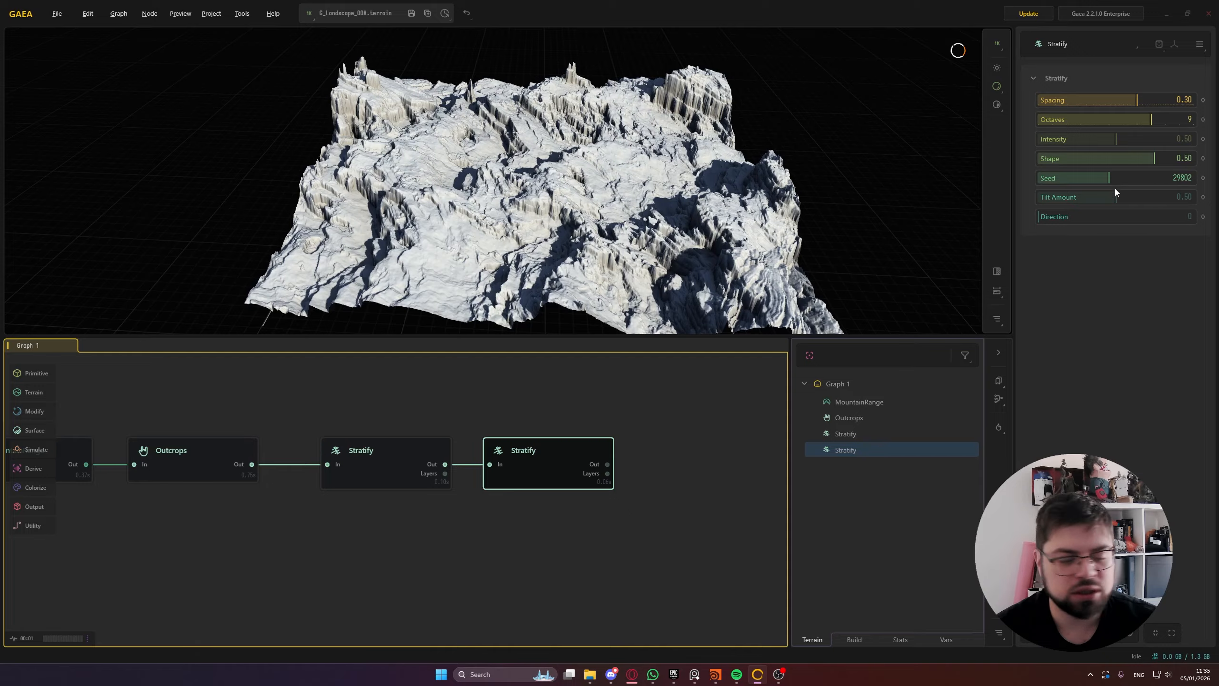
left_click_drag(1114, 198, 1108, 198)
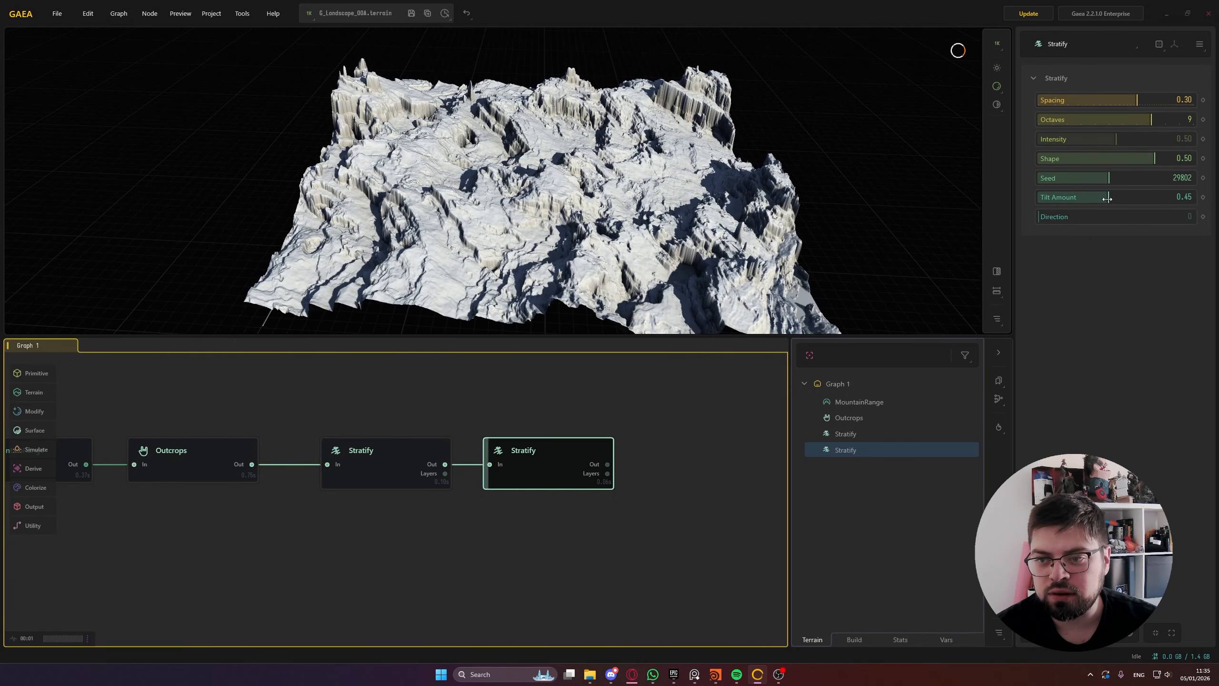
left_click_drag(555, 164, 336, 117)
scroll(487, 159, "up", 5)
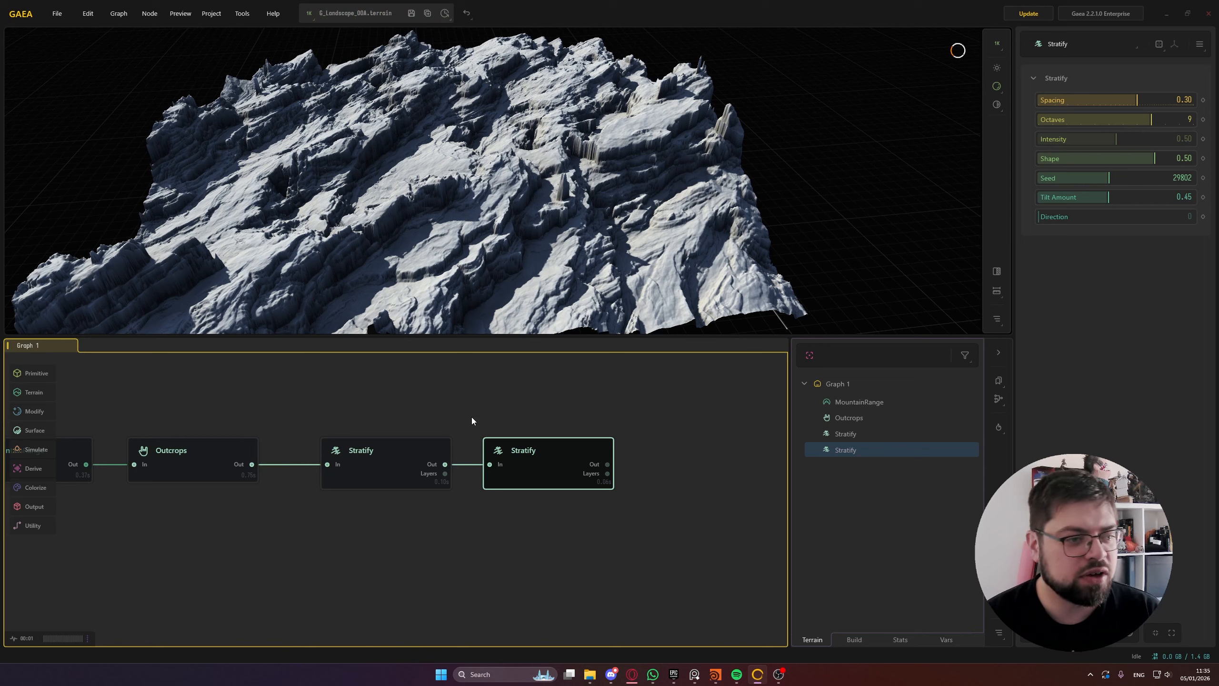
Add a SlopeBlur node above and beyond the second Stratify node
middle_click_drag(517, 425, 378, 411)
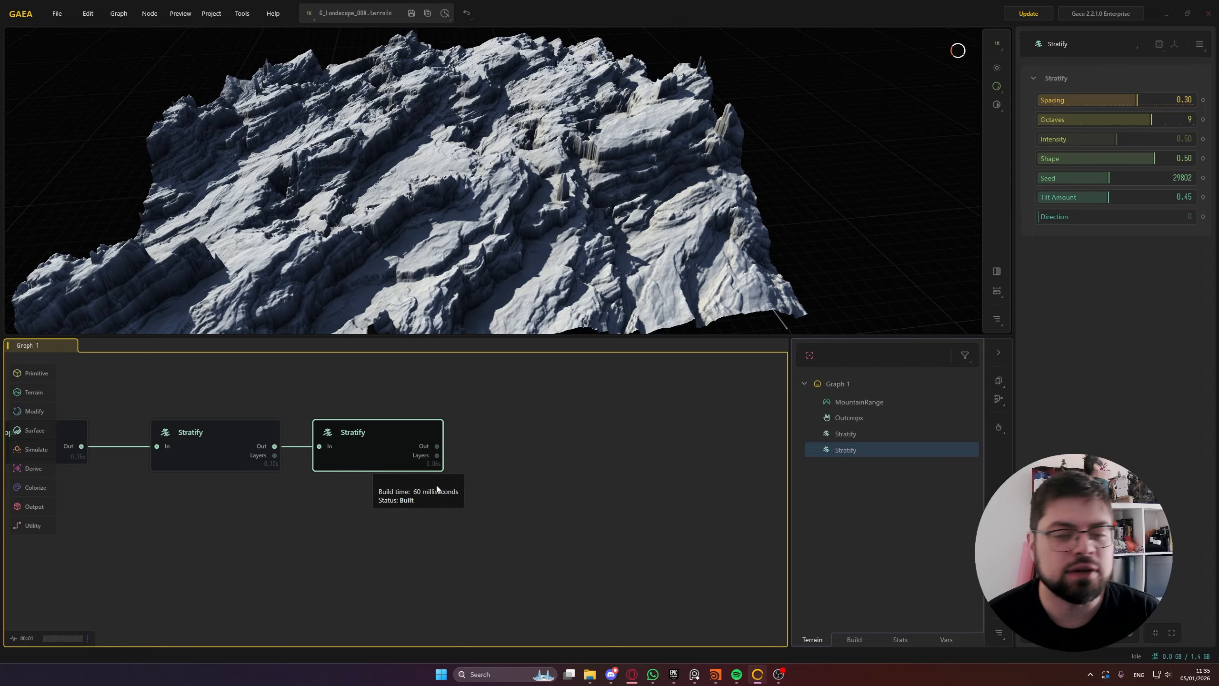
middle_click_drag(469, 452, 417, 455)
middle_click_drag(301, 391, 359, 437)
left_click(401, 422)
right_click(401, 422)
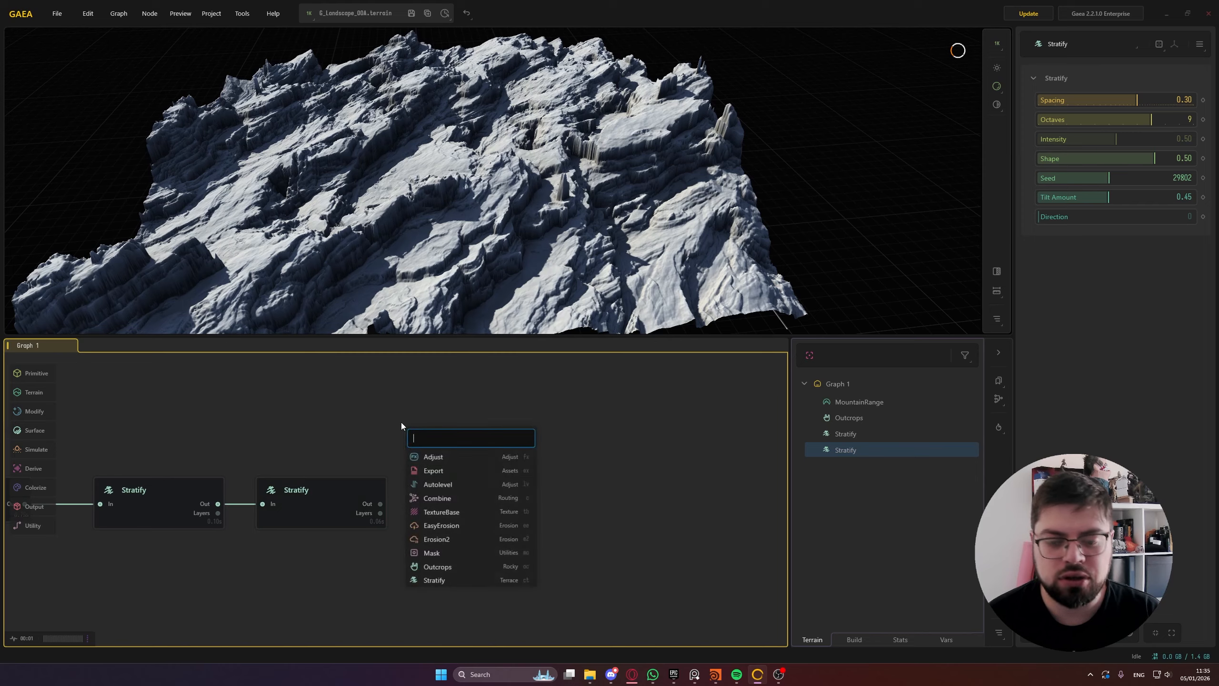
type("slope")
key("Down")
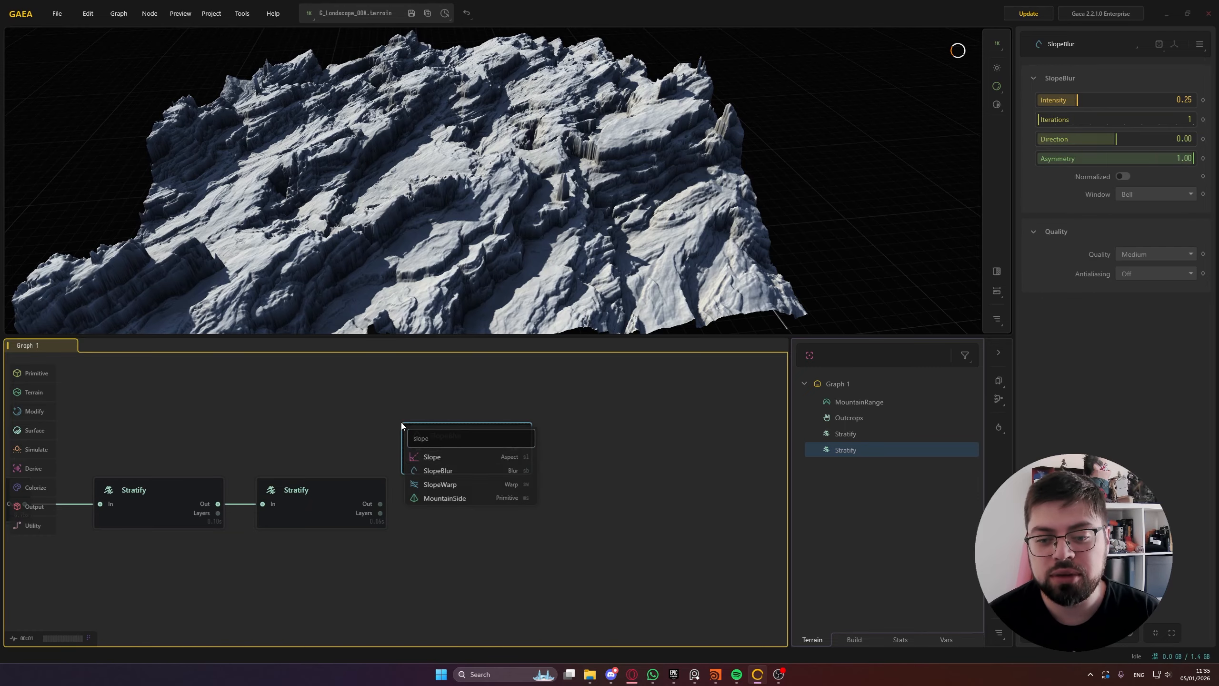
key("Return")
left_click_drag(447, 433, 460, 404)
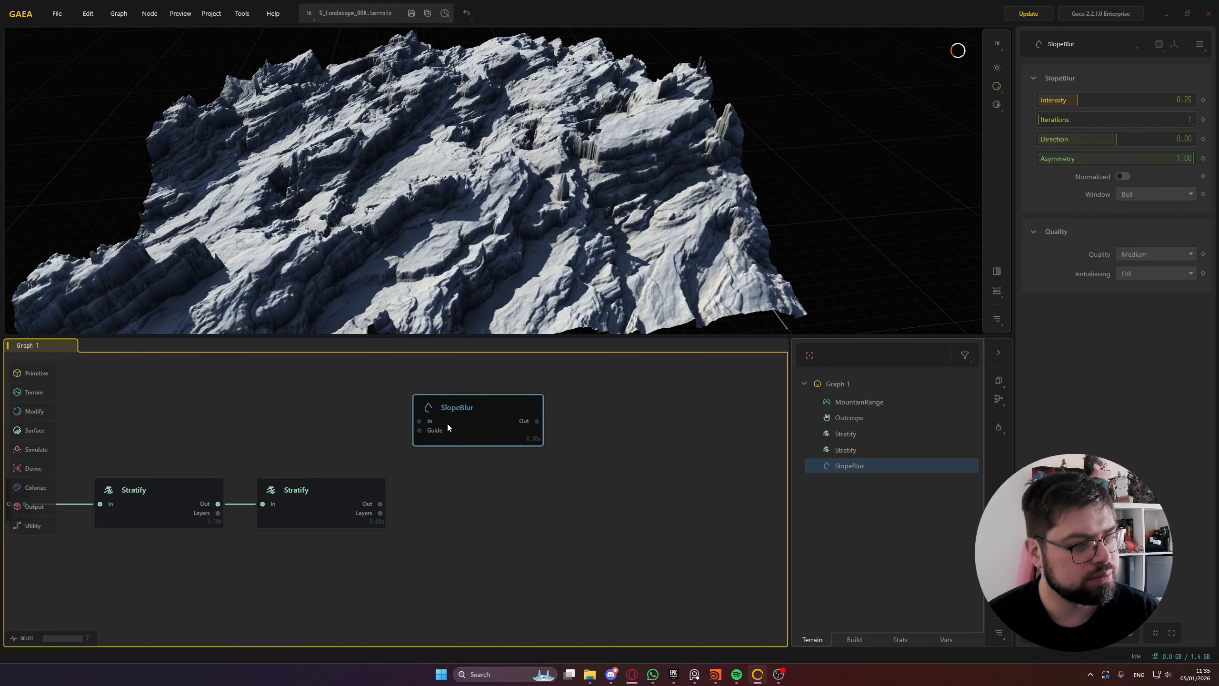
Connect the second Stratify's output to SlopeBlur's Guide and the first Stratify's output to its In
left_click_drag(379, 504, 419, 432)
left_click_drag(218, 504, 420, 421)
left_click_drag(479, 408, 500, 414)
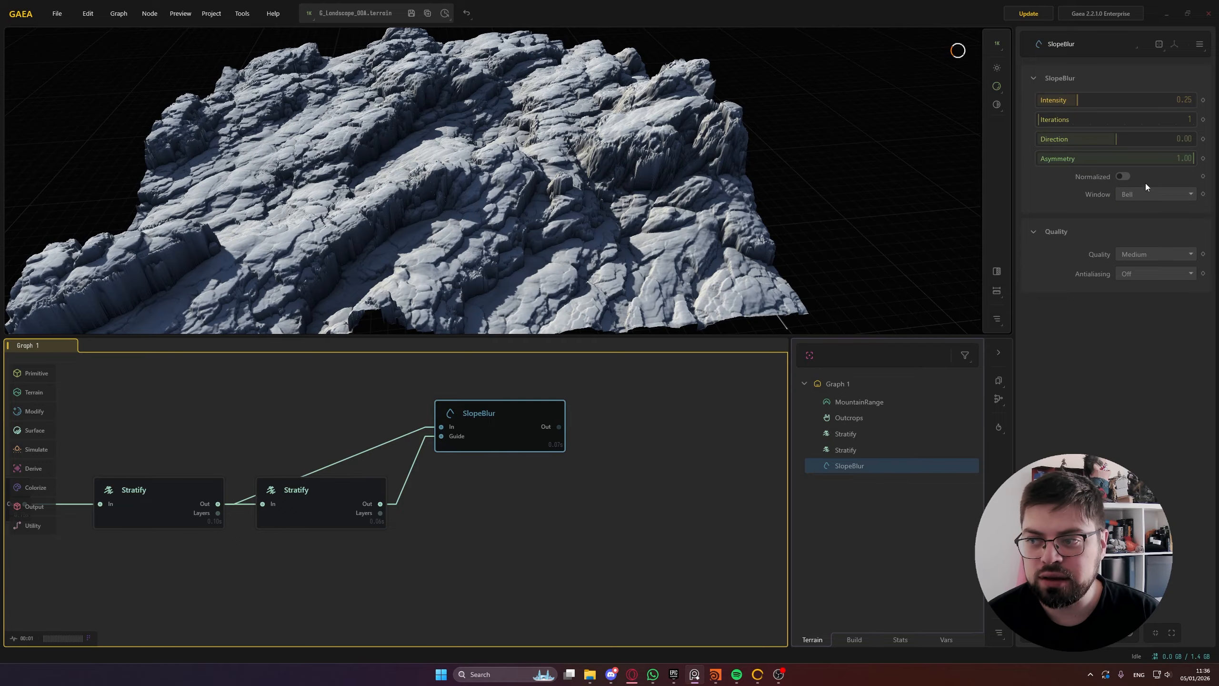
Enable Normalized on the SlopeBlur node and inspect the terrain from several sides
left_click(1124, 176)
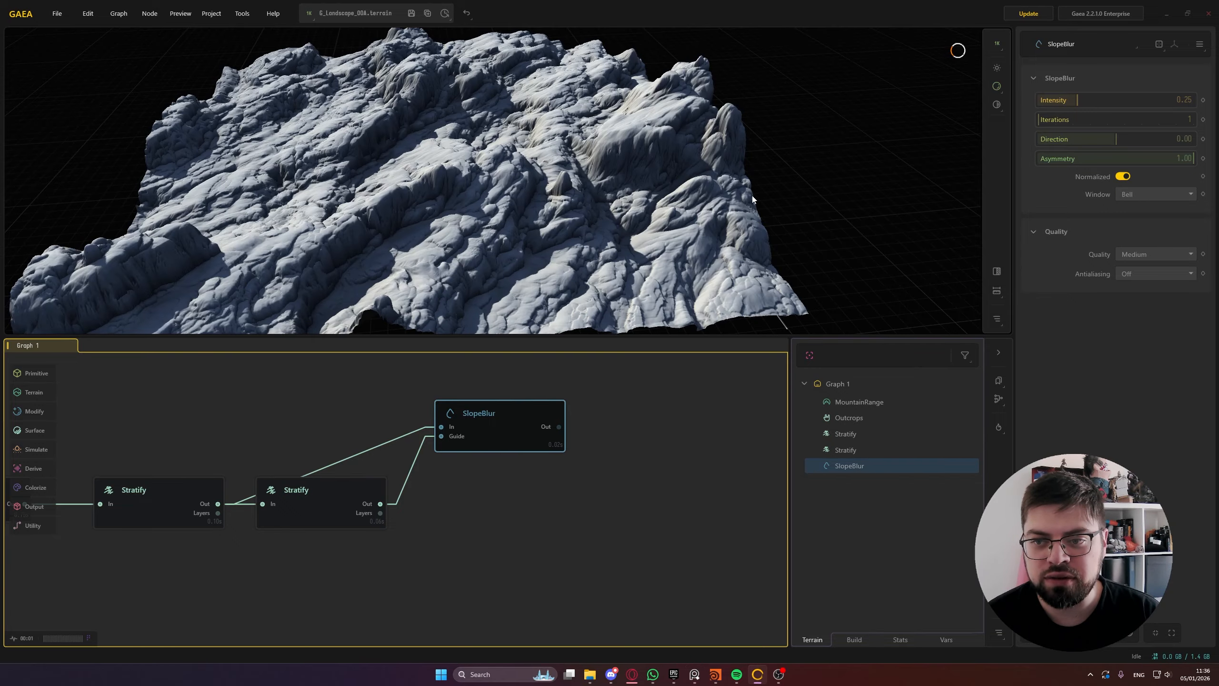
left_click_drag(487, 149, 459, 162)
scroll(502, 144, "down", 3)
left_click_drag(457, 178, 502, 187)
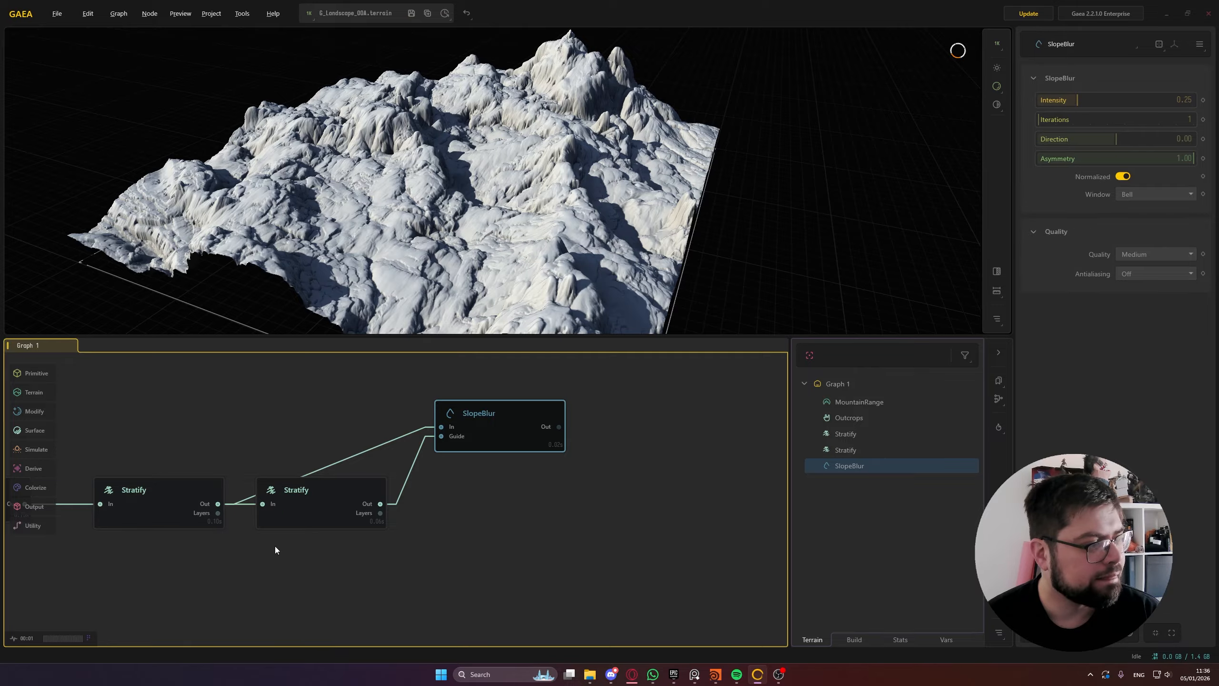
Add a Sandstone node fed by the SlopeBlur output
middle_click_drag(624, 579, 476, 557)
middle_click_drag(471, 444, 418, 449)
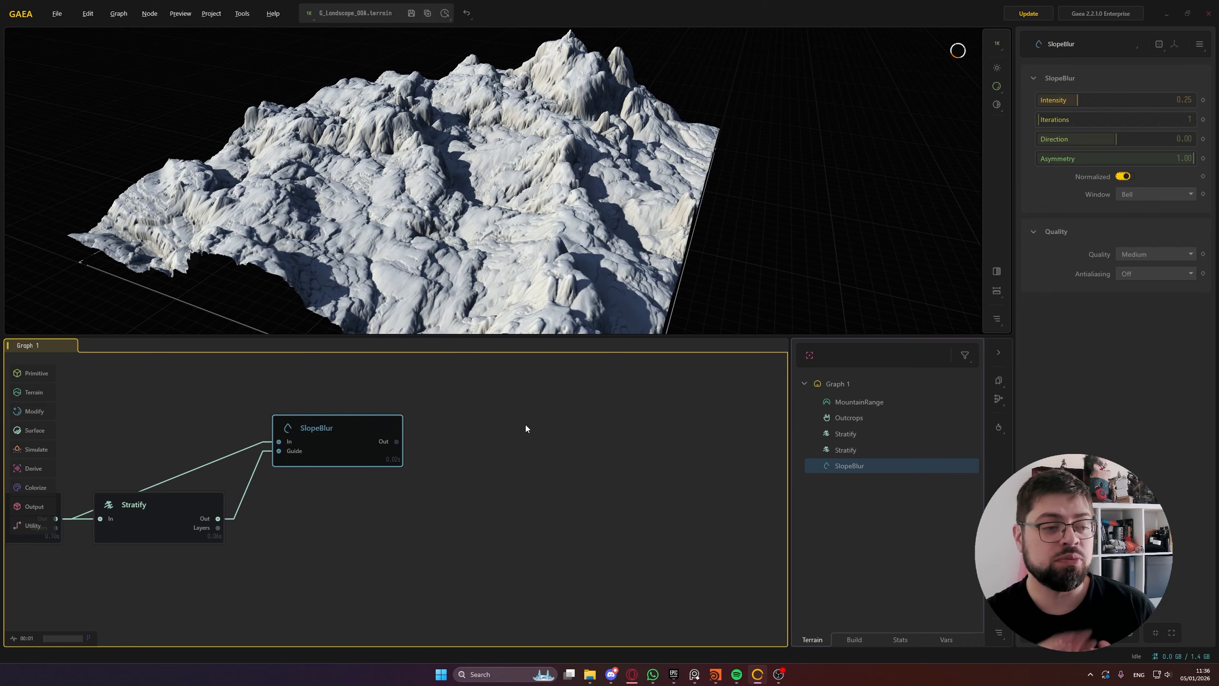
scroll(418, 447, "up", 3)
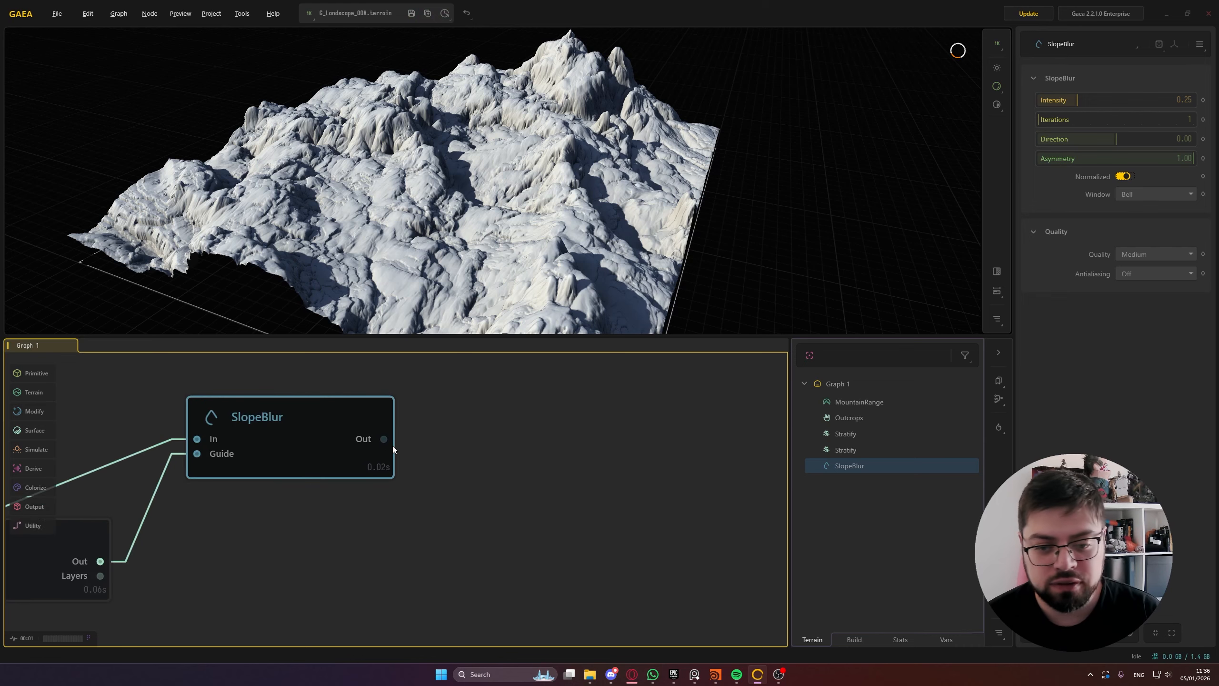
left_click_drag(464, 437, 484, 438)
type("sand")
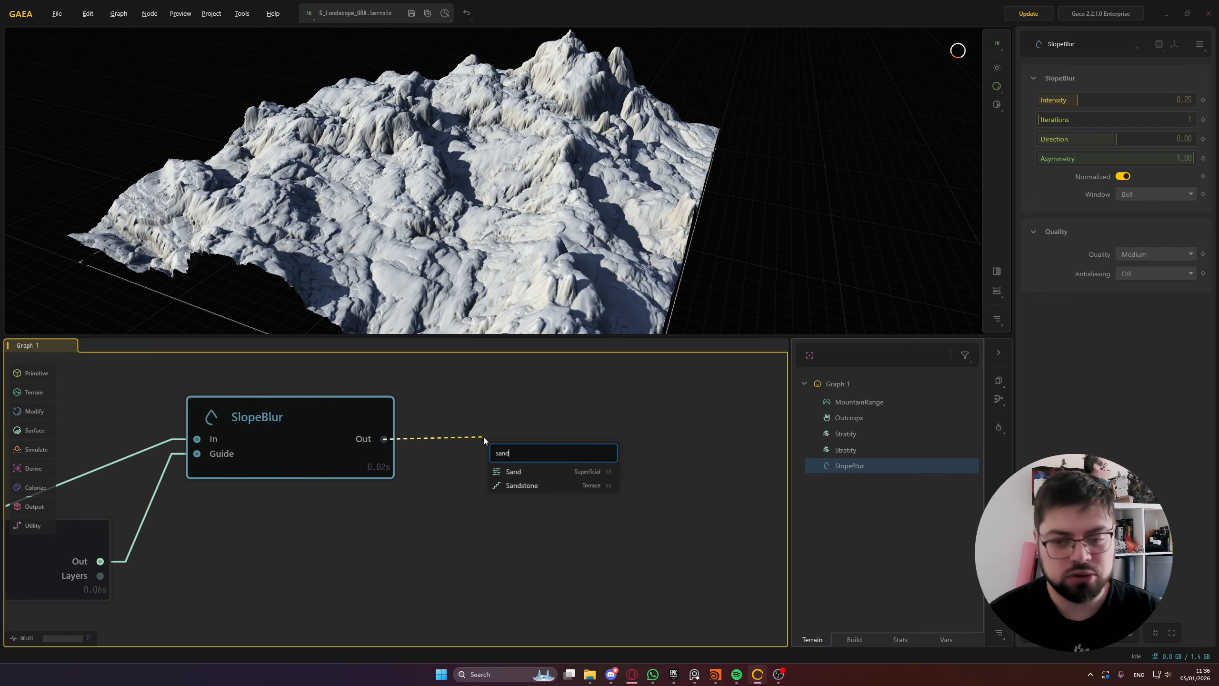
key("Down")
key("Down")
key("Return")
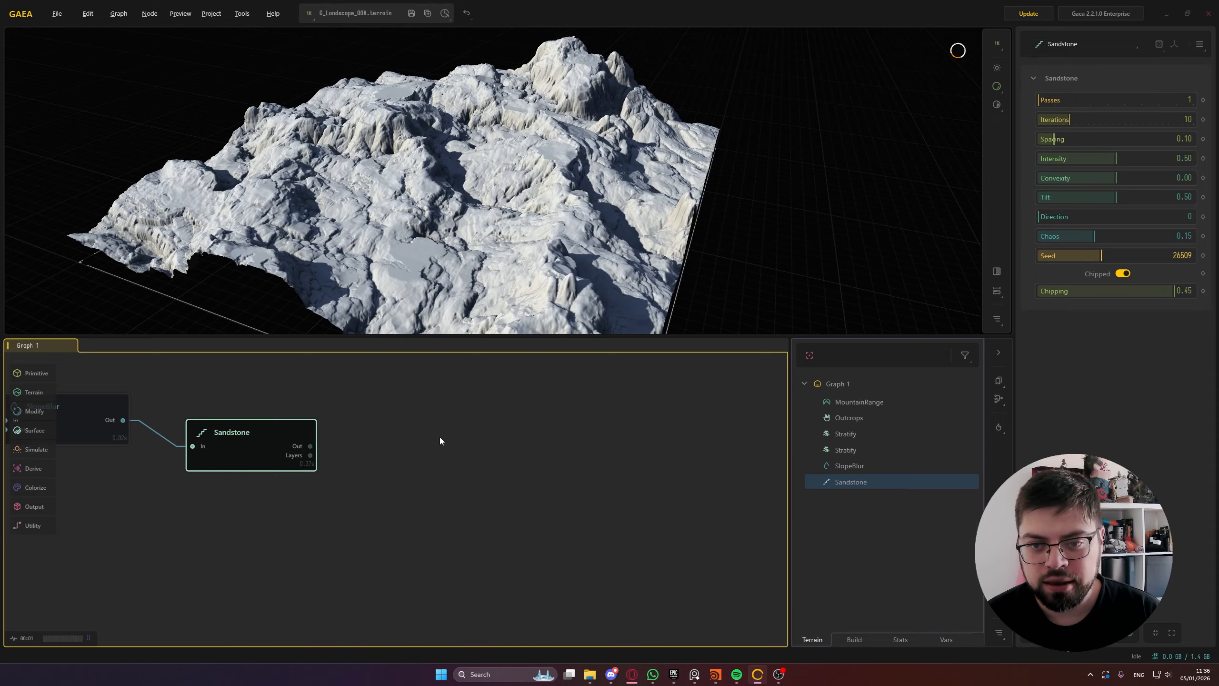
Compare the terrain at the SlopeBlur and Sandstone nodes and examine the Sandstone surface up close
left_click(86, 433)
left_click(239, 446)
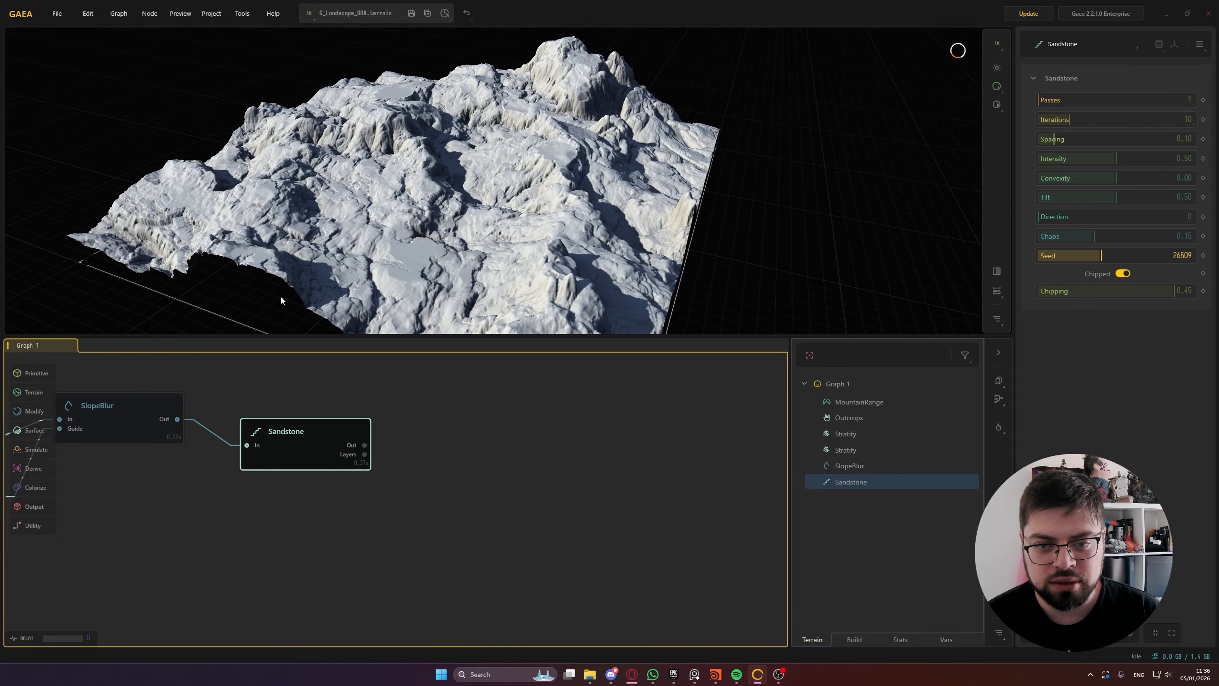
left_click(142, 421)
left_click(321, 438)
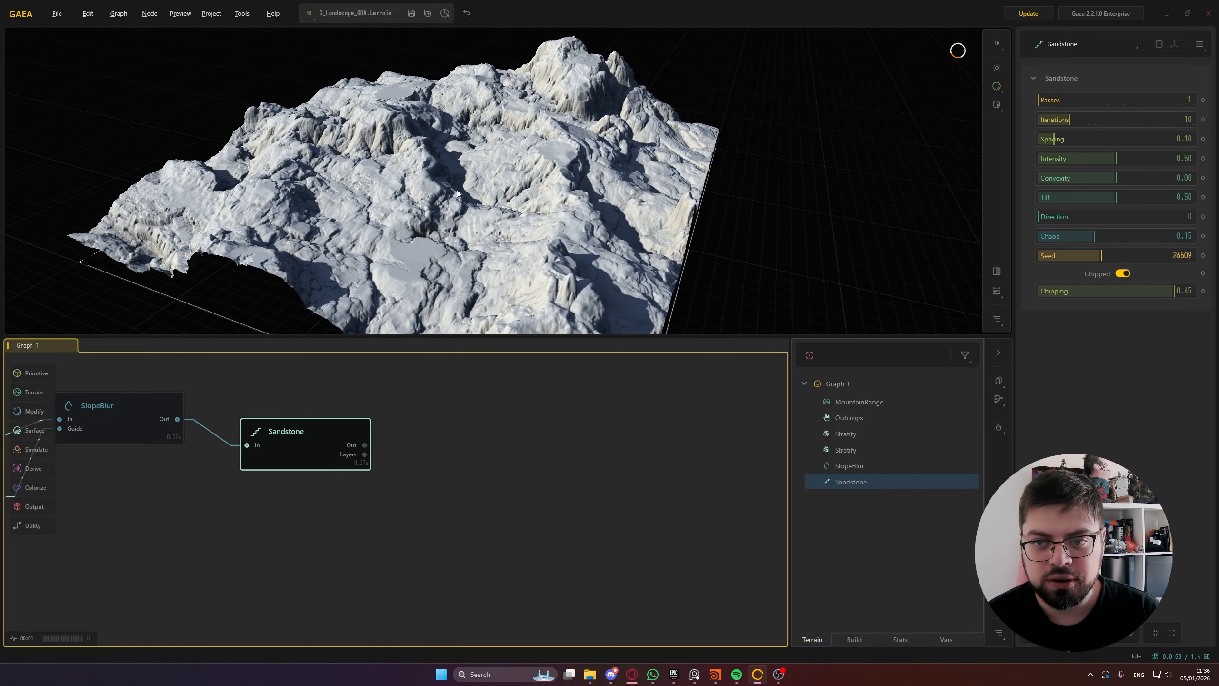
left_click_drag(455, 191, 478, 168)
scroll(477, 169, "up", 3)
scroll(439, 171, "down", 4)
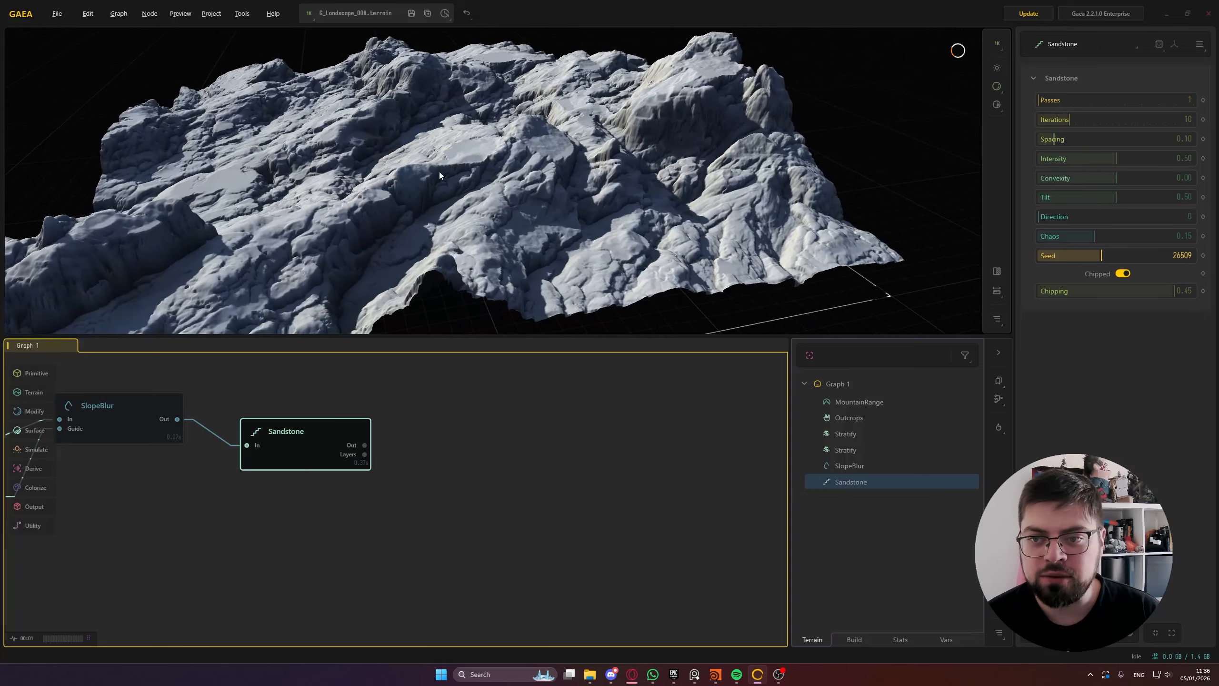
Align the Sandstone node with SlopeBlur and set its Passes to 3
left_click_drag(286, 441, 303, 409)
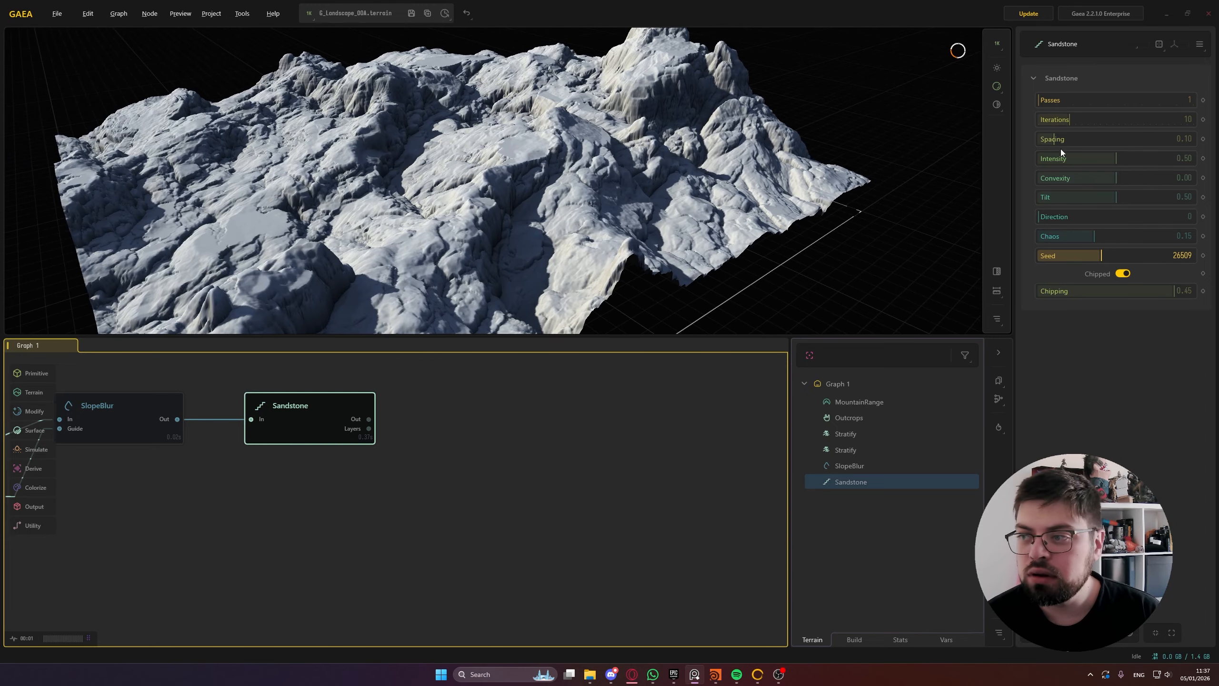
left_click(1099, 99)
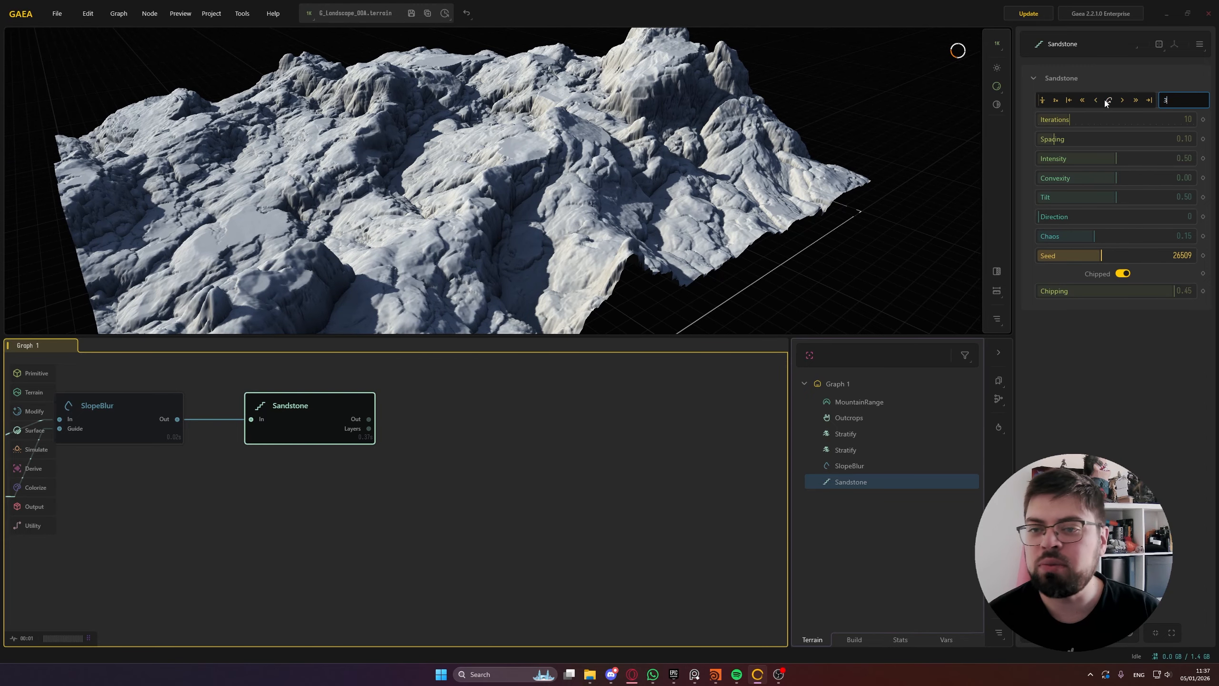
type("3")
key("Return")
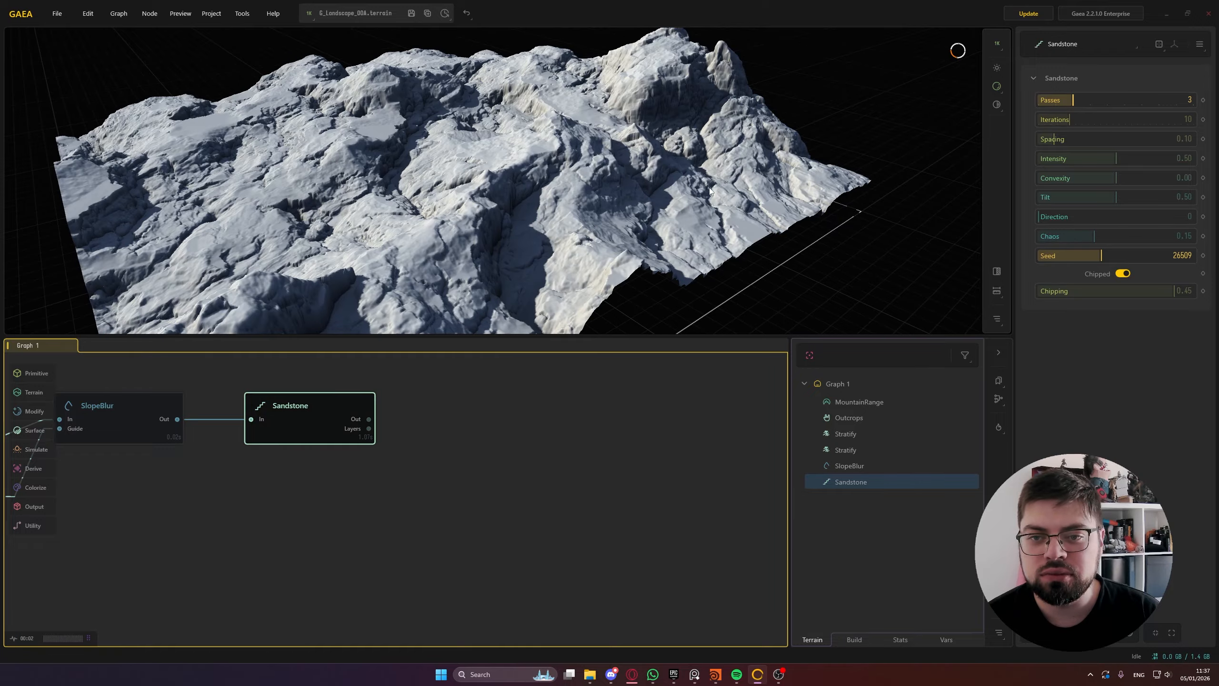
Set the Sandstone node's Spacing to 0.2 and inspect the terrain from several sides
left_click_drag(430, 112, 403, 124)
scroll(406, 122, "down", 3)
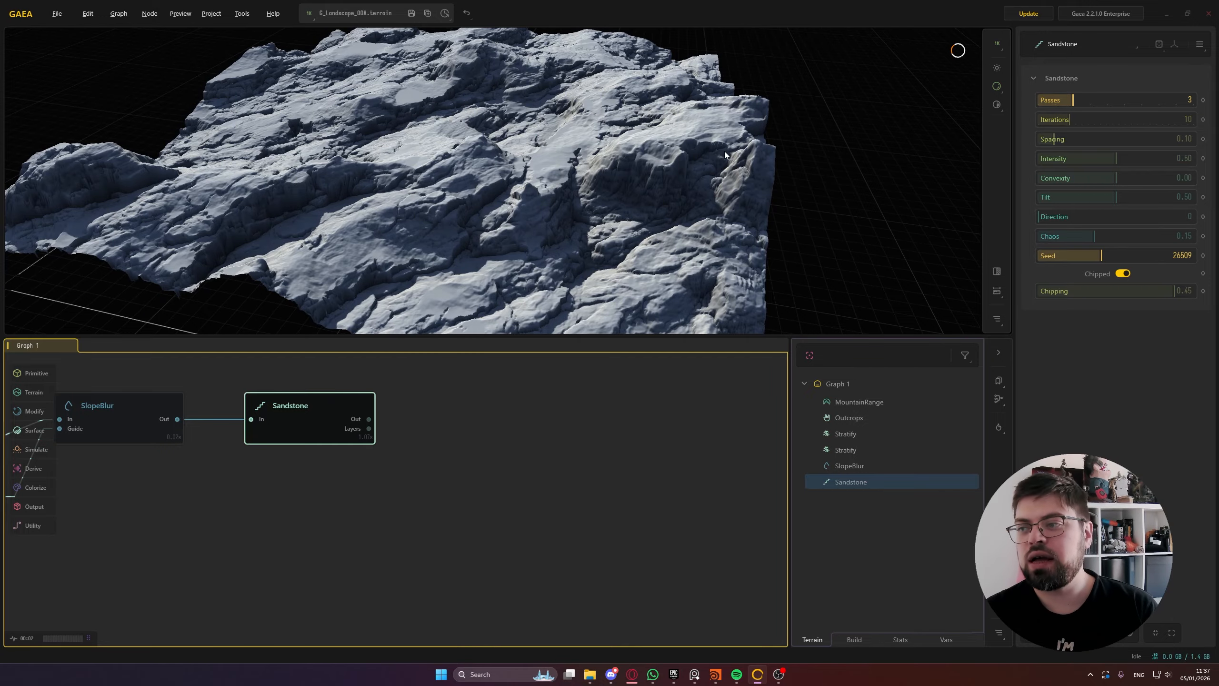
double_click(1166, 134)
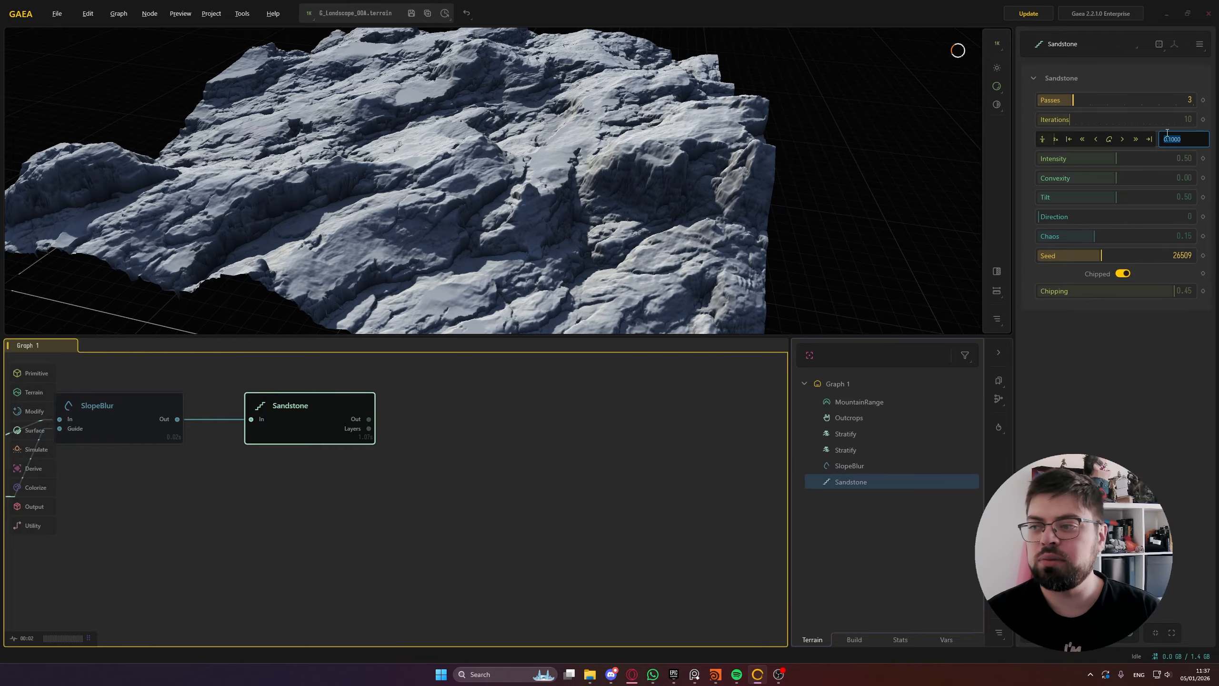
type("0")
key("Return")
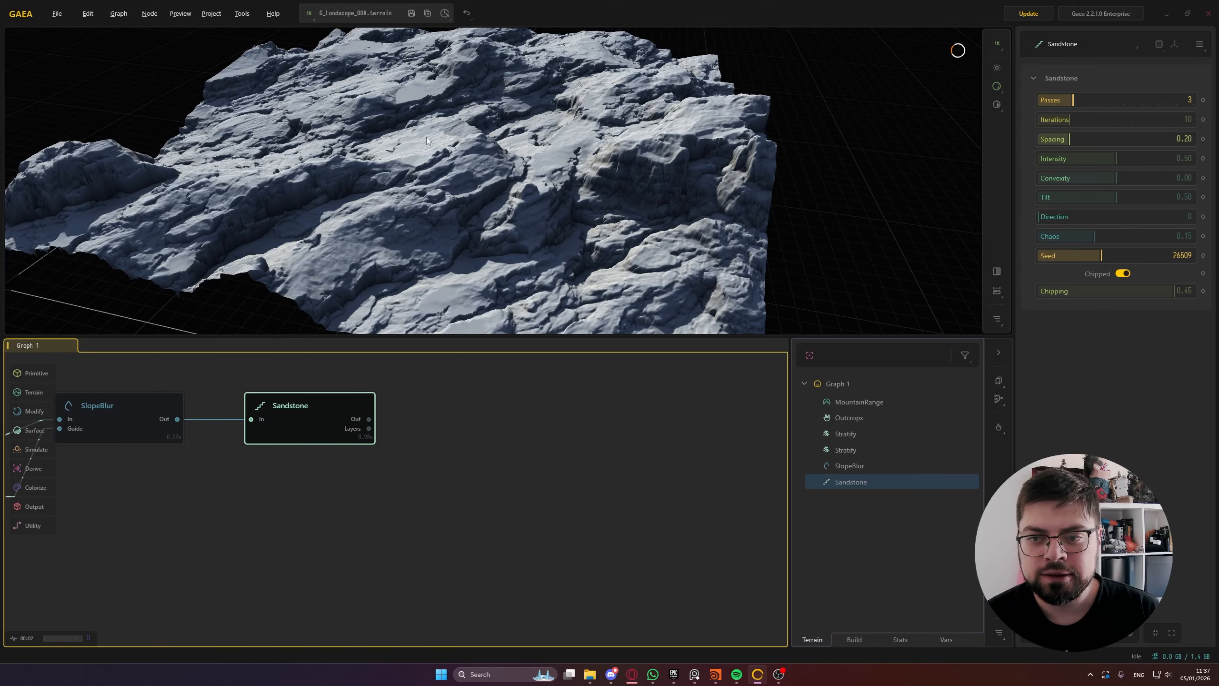
left_click_drag(427, 137, 389, 146)
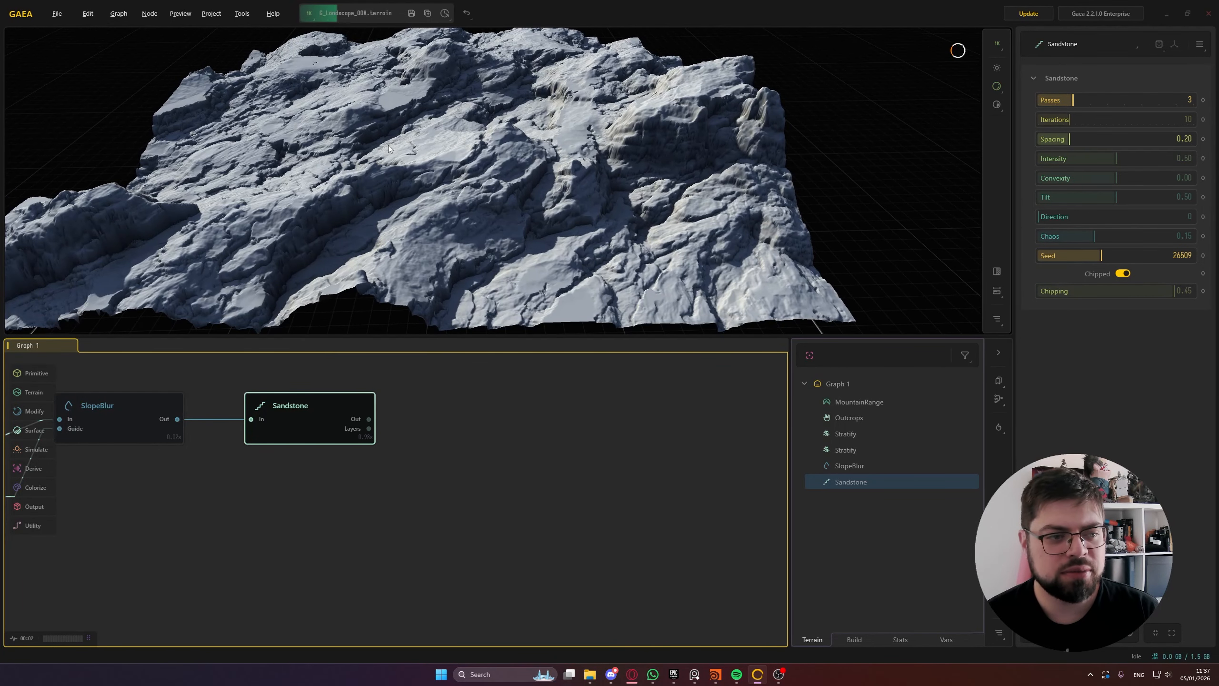
left_click_drag(420, 184, 457, 164)
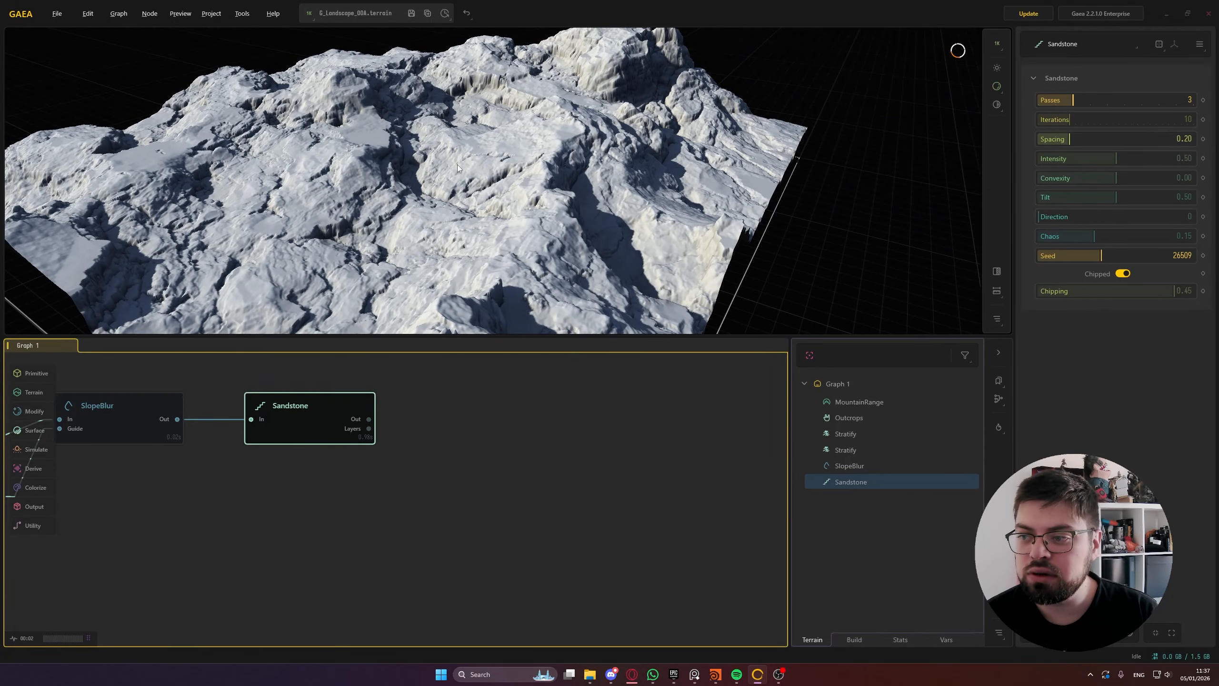
Change the Sandstone Seed to 18297 and check the terrain near and far
left_click(1084, 261)
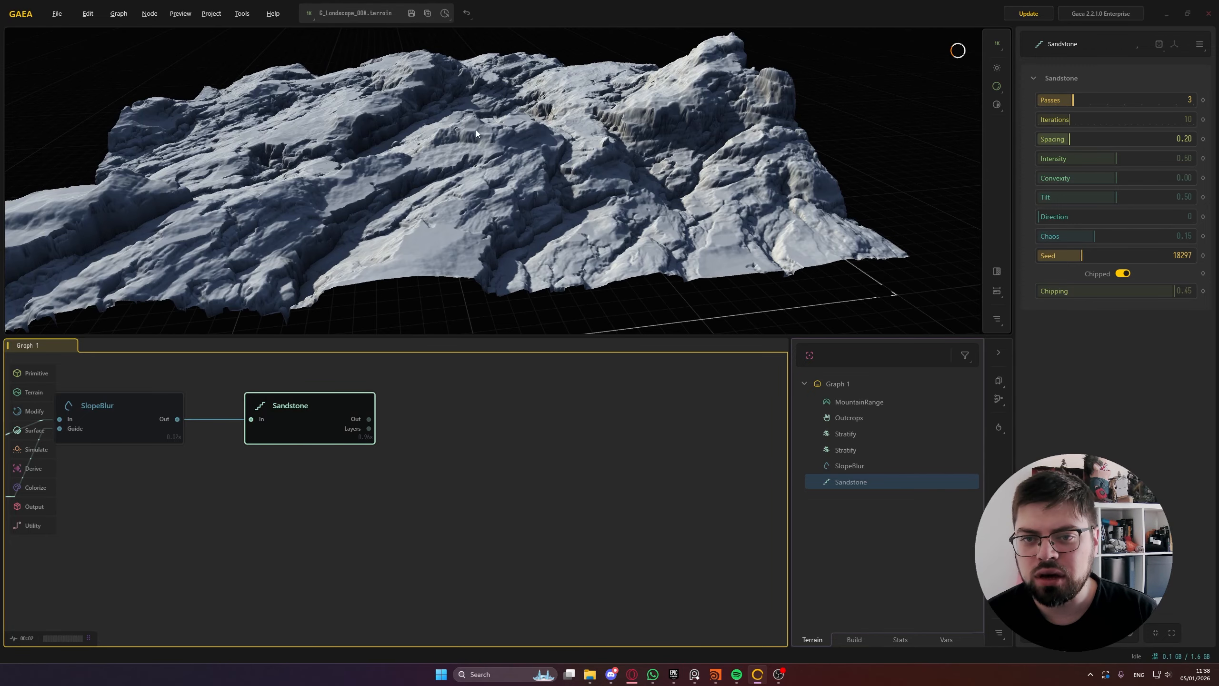
left_click_drag(477, 130, 402, 198)
scroll(502, 186, "down", 5)
scroll(454, 185, "up", 5)
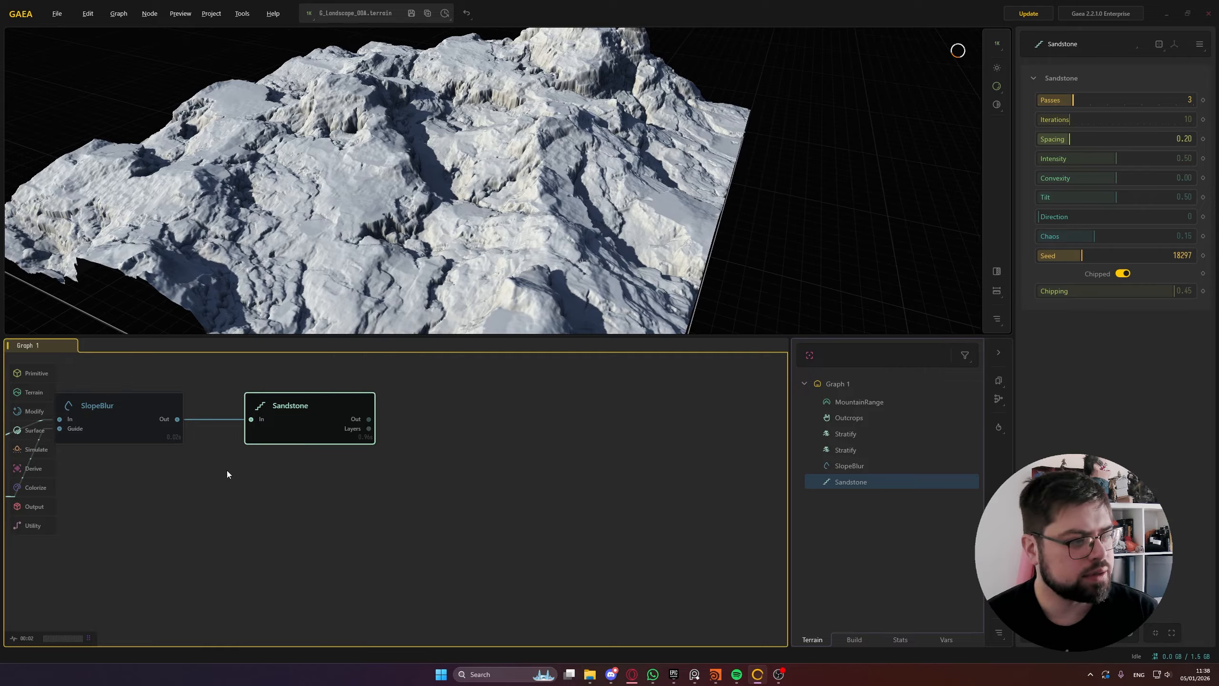
middle_click_drag(311, 478, 275, 495)
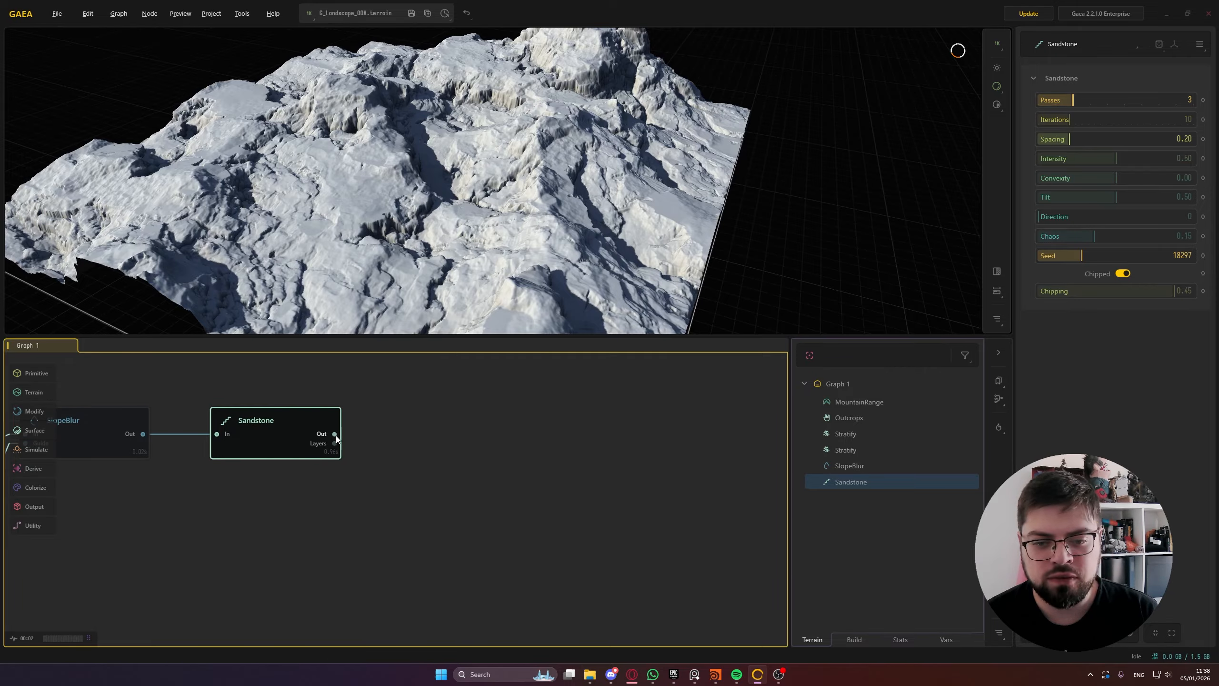
left_click_drag(334, 435, 364, 435)
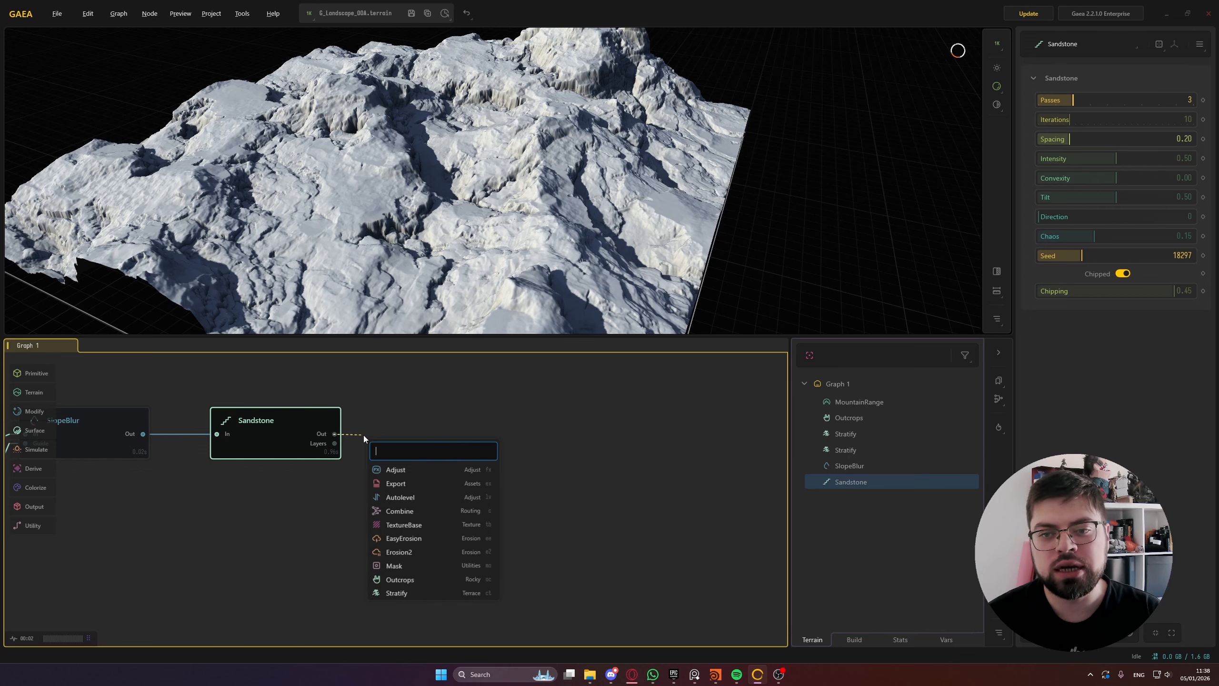
type("the")
key("Down")
key("Down")
key("Down")
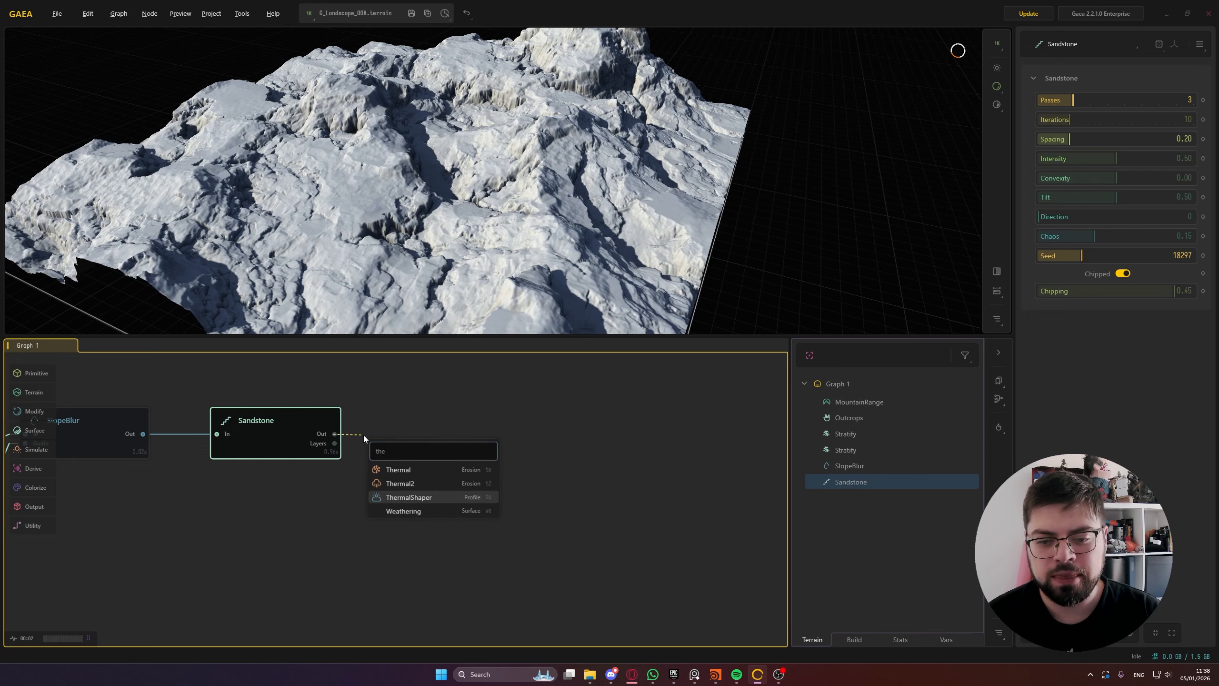
left_click(356, 425)
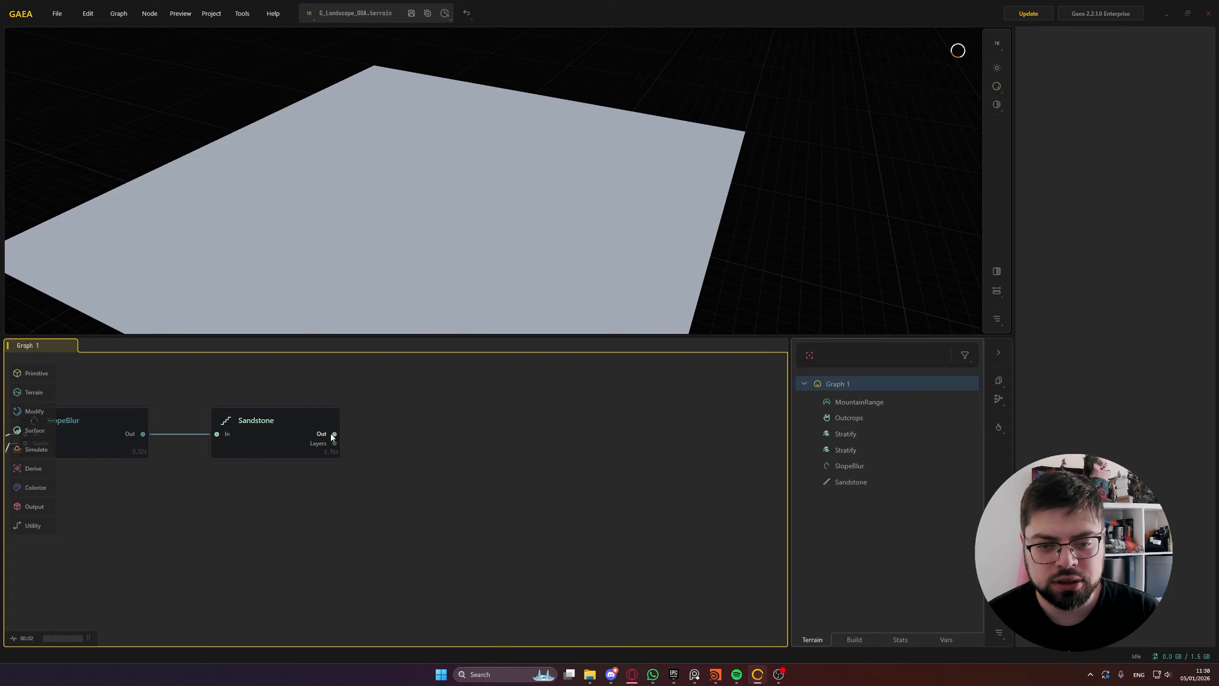
Add a FractalTerraces node fed by the Sandstone output and set its Spacing to about 0.15
left_click_drag(365, 432, 365, 432)
type("terr")
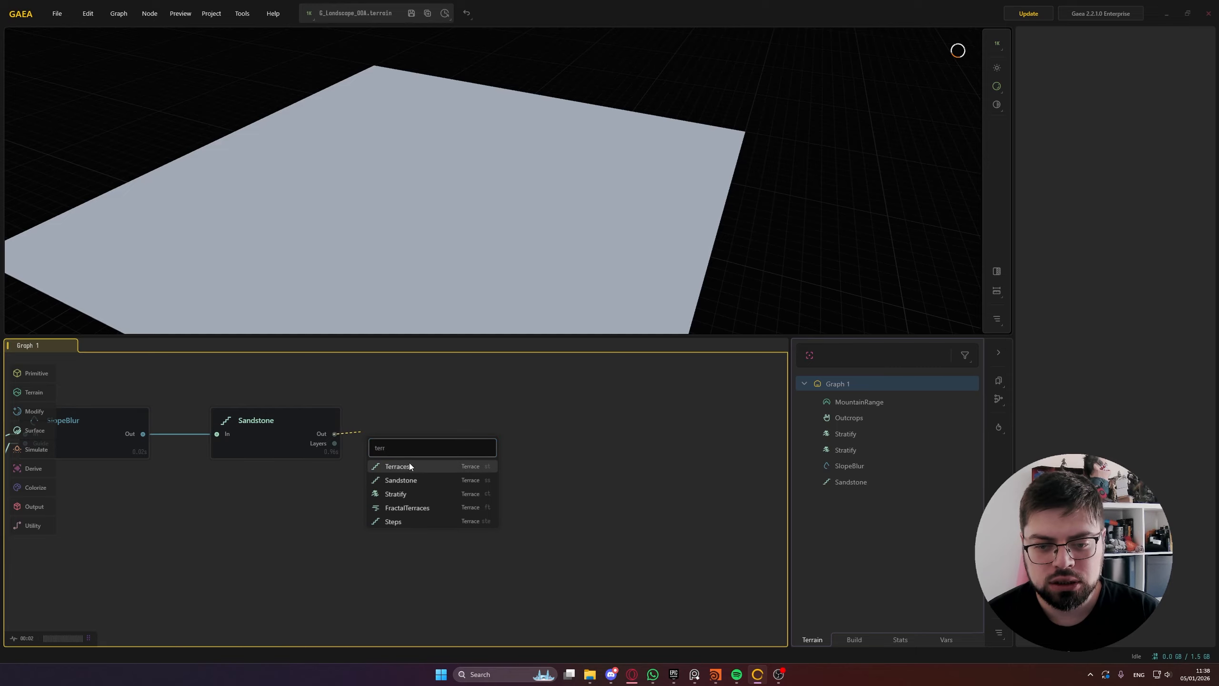
left_click(417, 508)
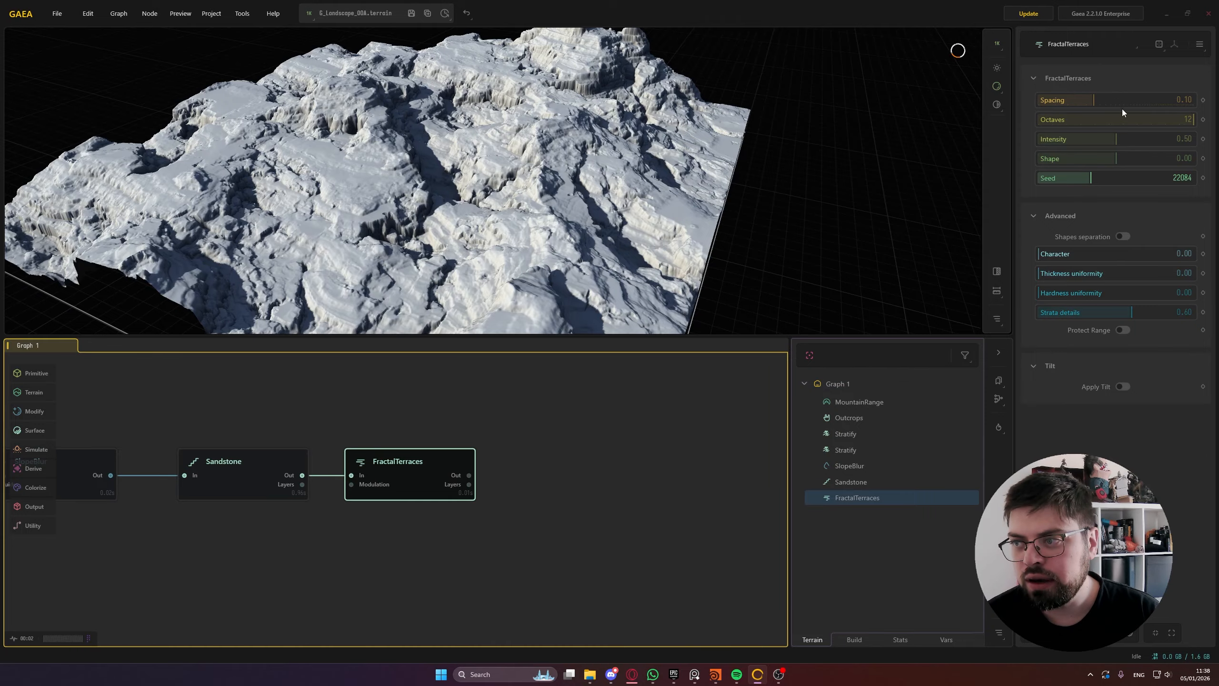
mouse_move(1086, 100)
left_mouse_down()
mouse_move(1075, 102)
mouse_move(1108, 101)
left_mouse_up()
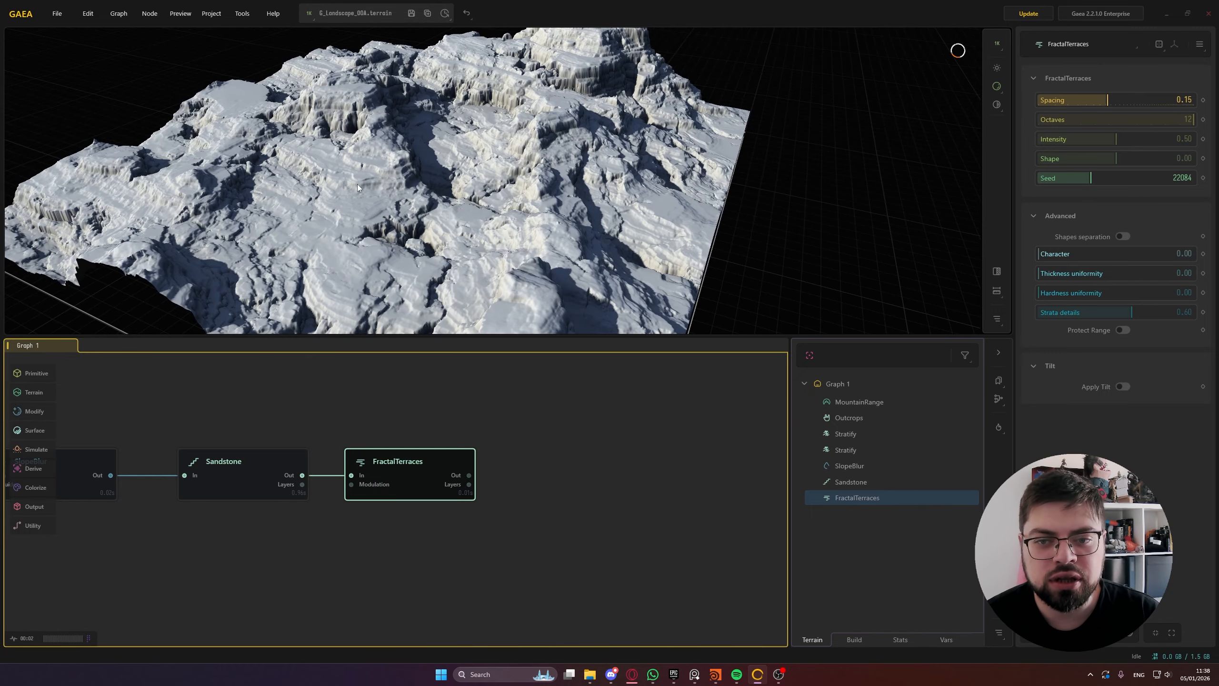
scroll(452, 169, "up", 4)
left_click_drag(453, 169, 362, 129)
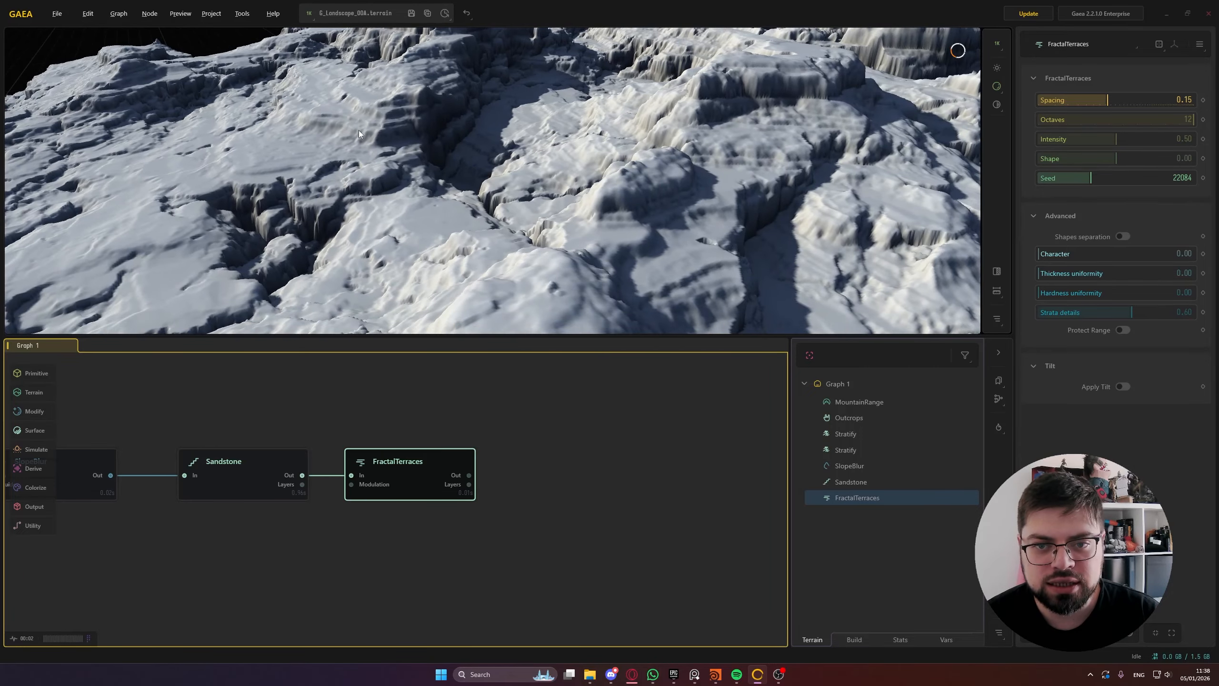
Compare the terrain at the Sandstone and FractalTerraces nodes up close
left_click(229, 465)
left_click(364, 471)
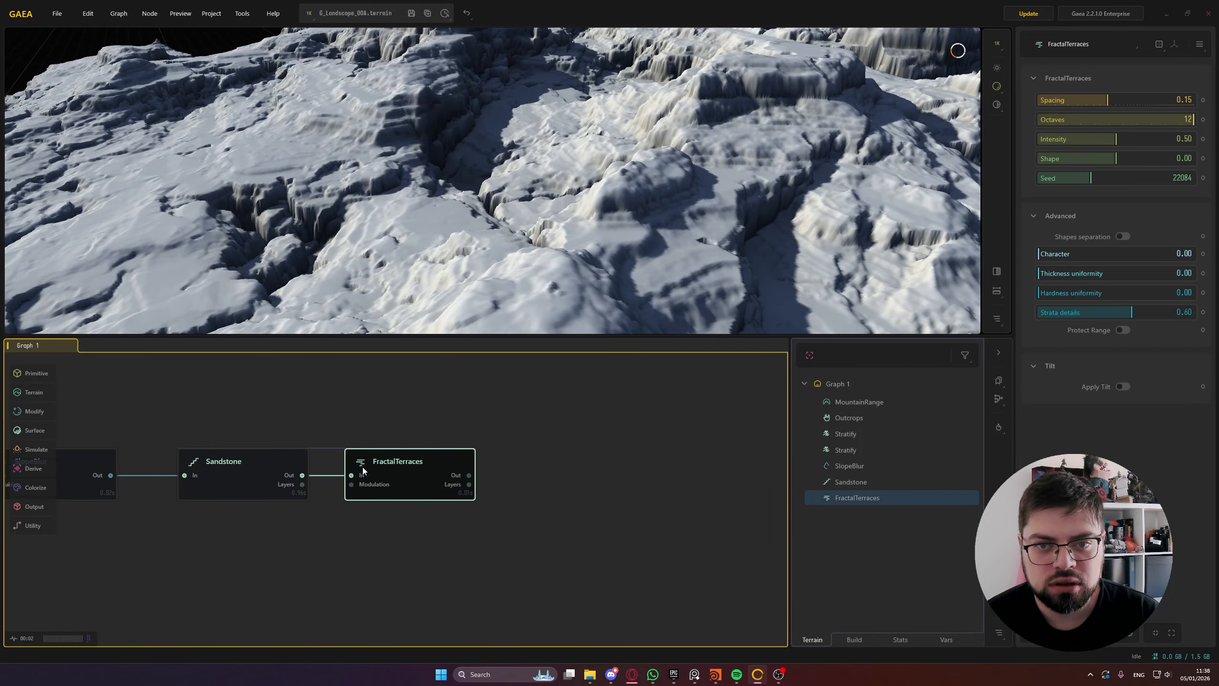
left_click(247, 471)
left_click(437, 452)
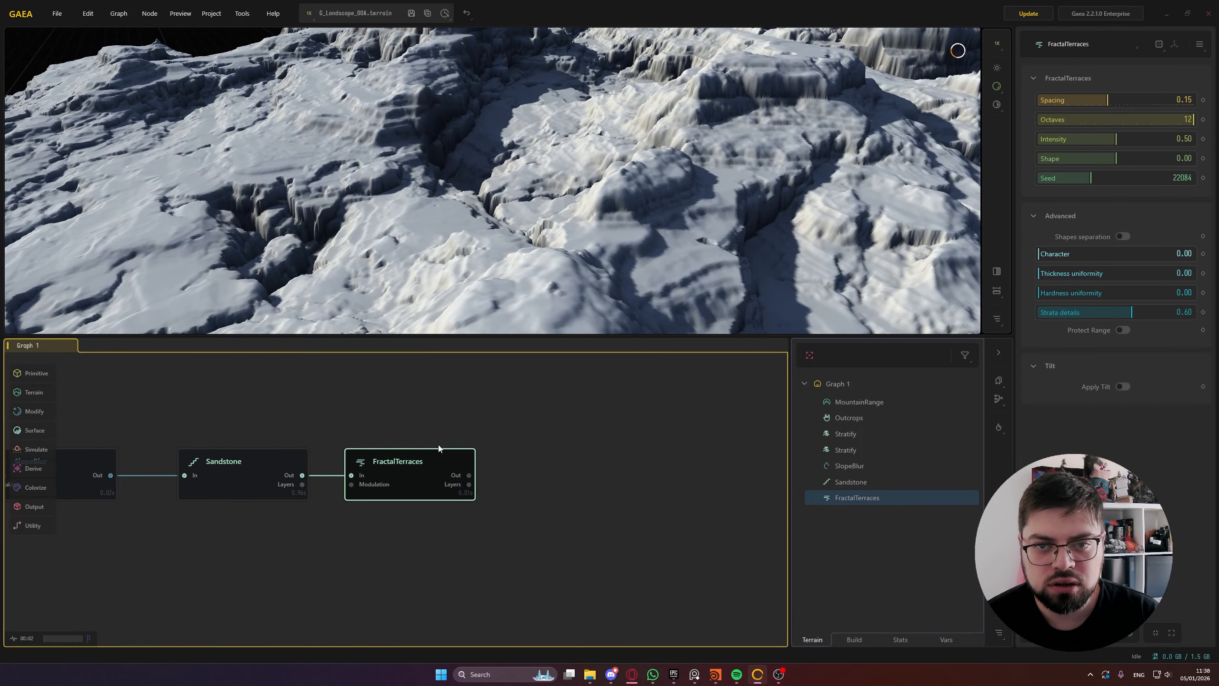
Set the FractalTerraces Intensity to 0.6
double_click(1153, 141)
type("0.7")
key("Return")
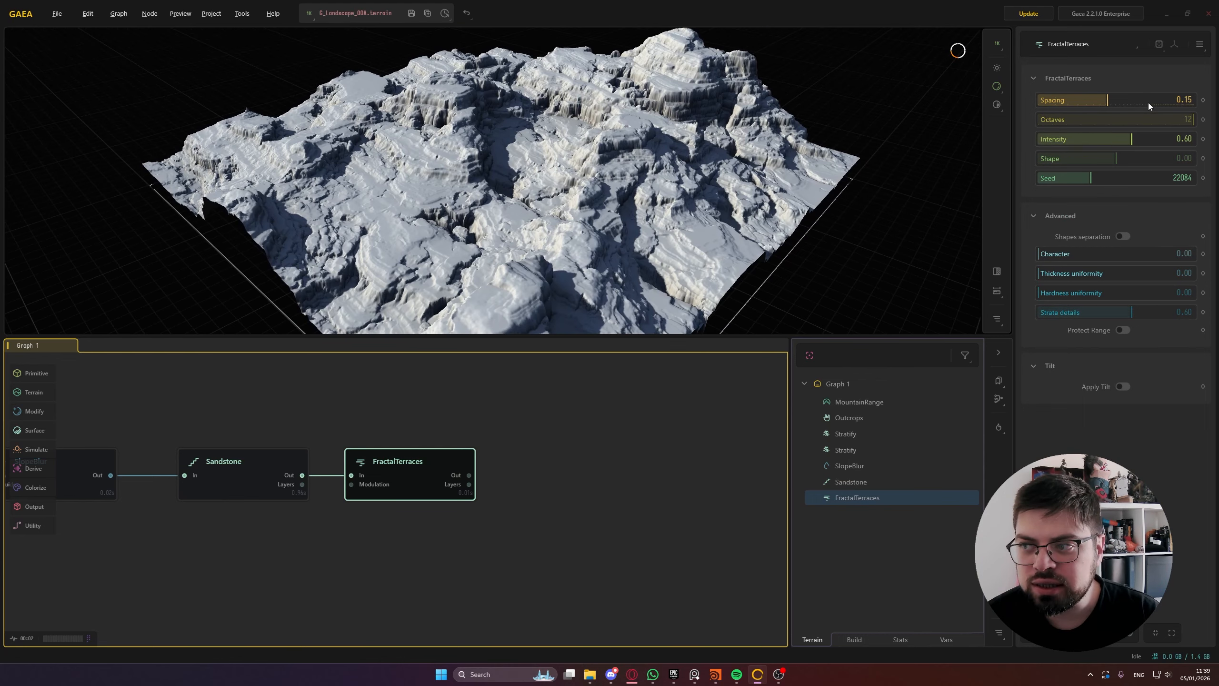
Try a FractalTerraces Spacing of 0.1 and then a larger spacing
double_click(1120, 100)
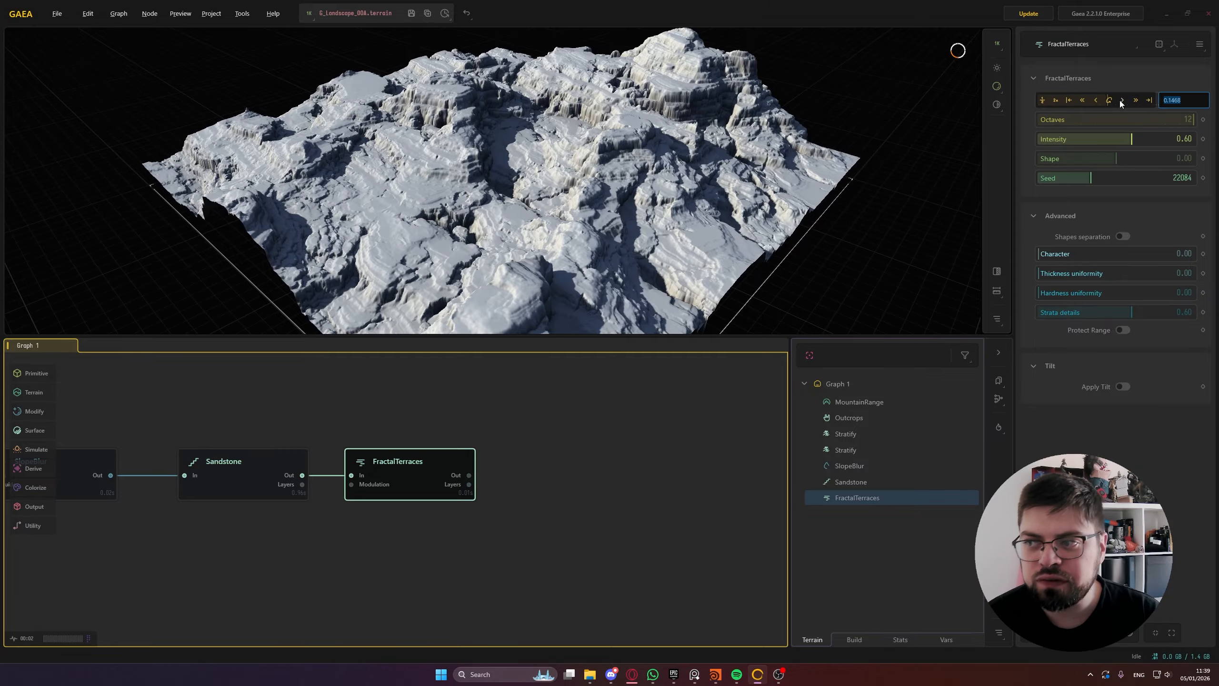
type("0.1")
key("Return")
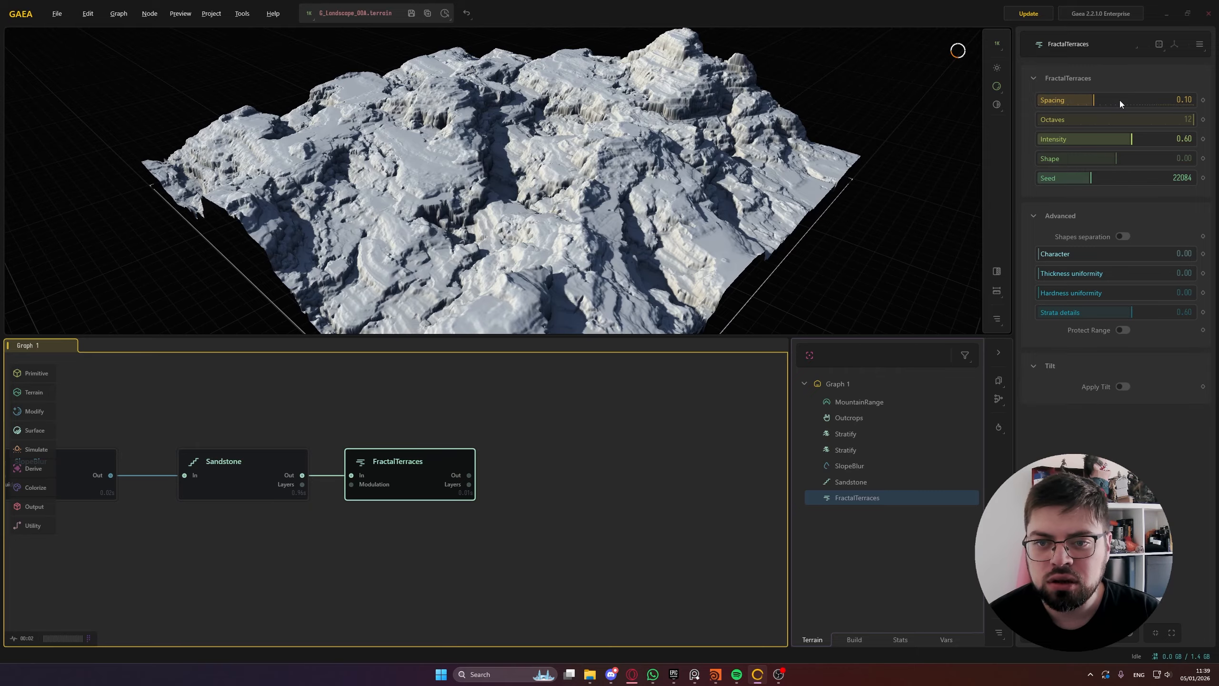
left_click_drag(1118, 100, 1168, 99)
Set the FractalTerraces Spacing to 0.2 and examine the terraces up close
double_click(1086, 101)
type("0.2")
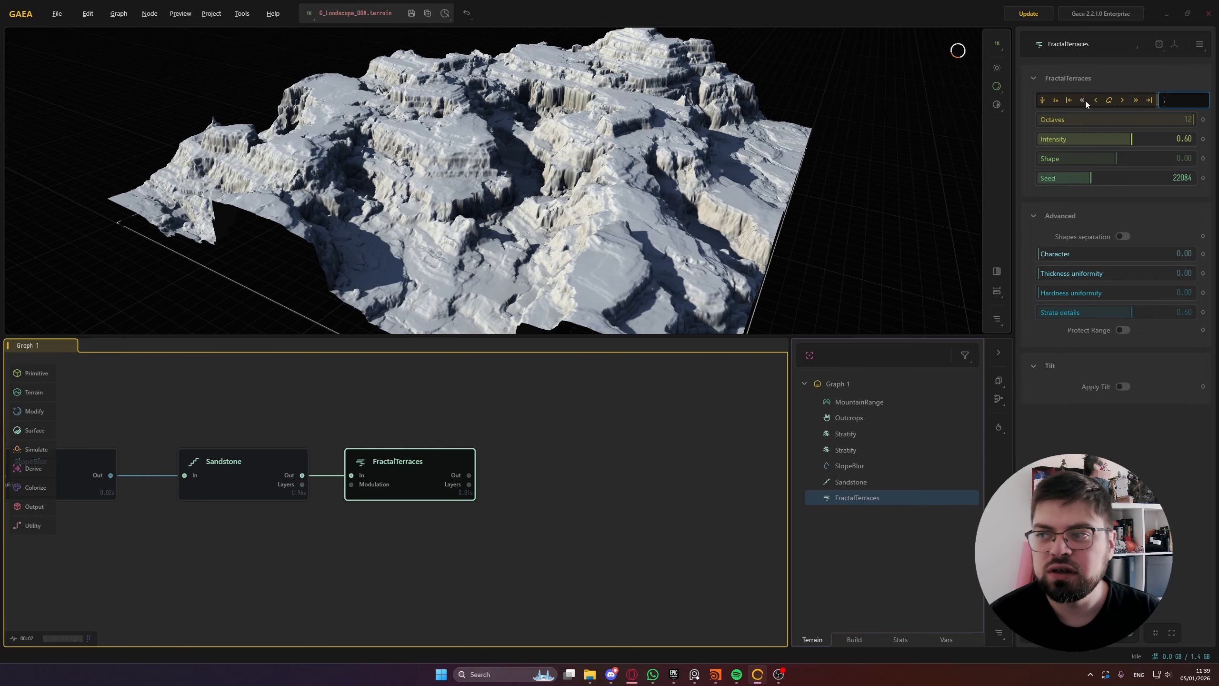
key("Return")
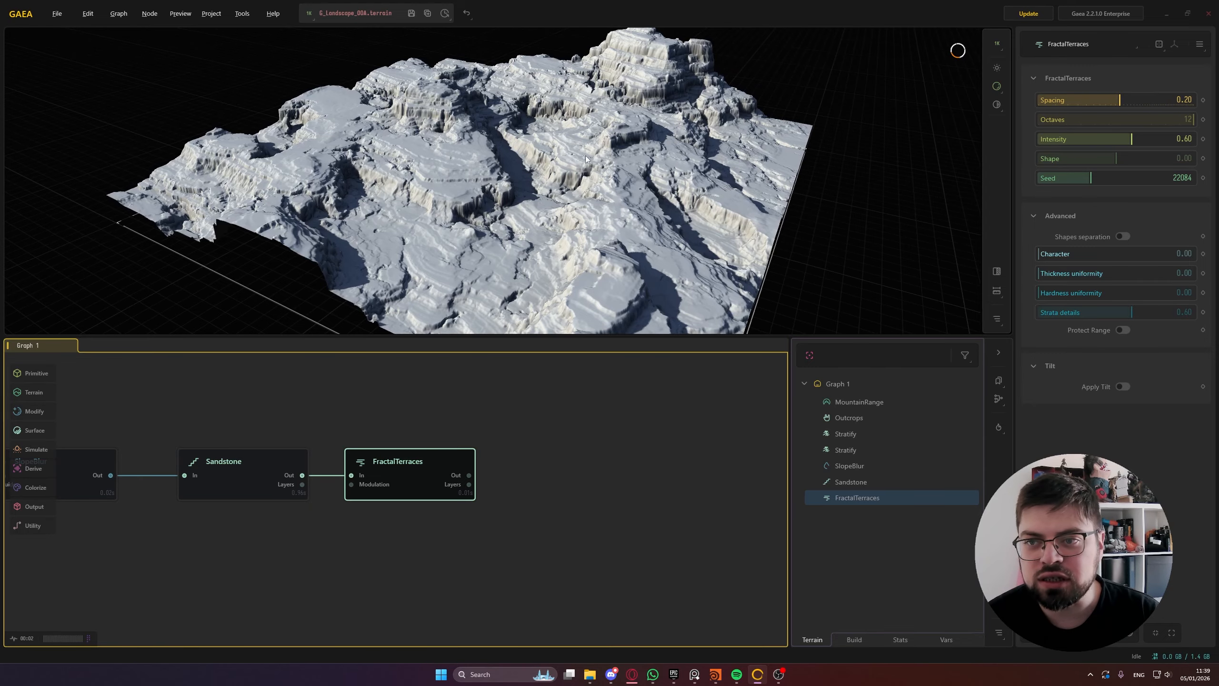
left_click_drag(581, 167, 548, 178)
scroll(528, 186, "up", 5)
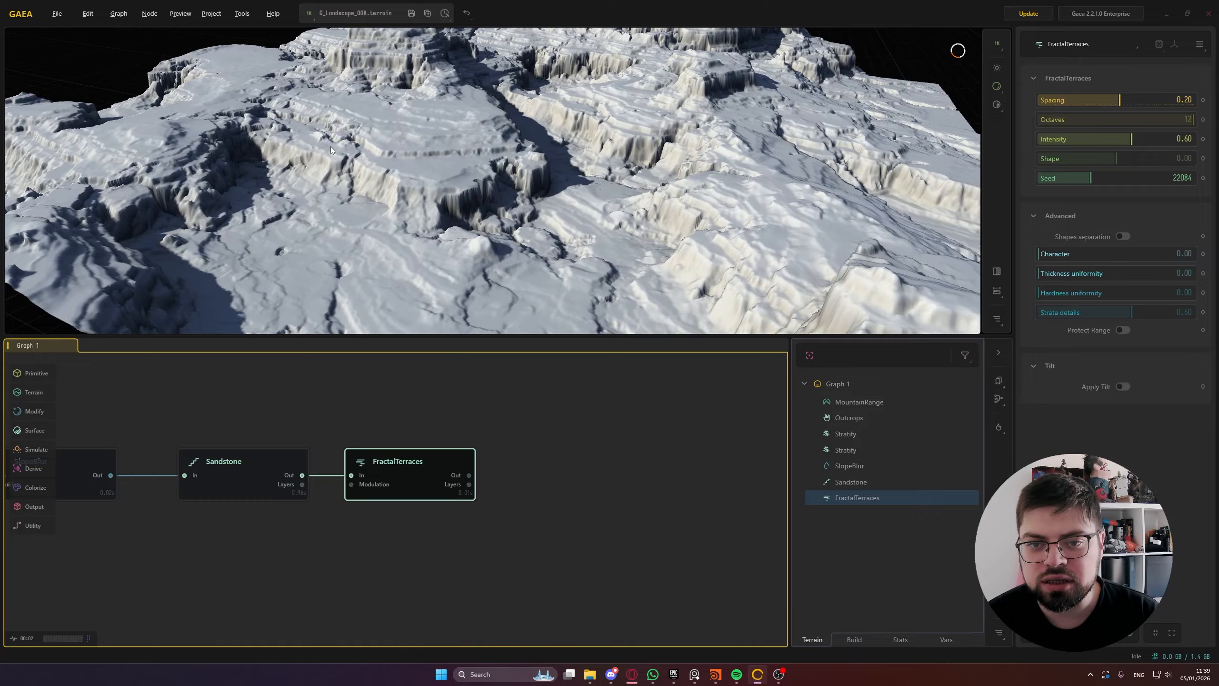
Add a Thermal2 node fed by the FractalTerraces output
middle_click_drag(554, 435, 447, 460)
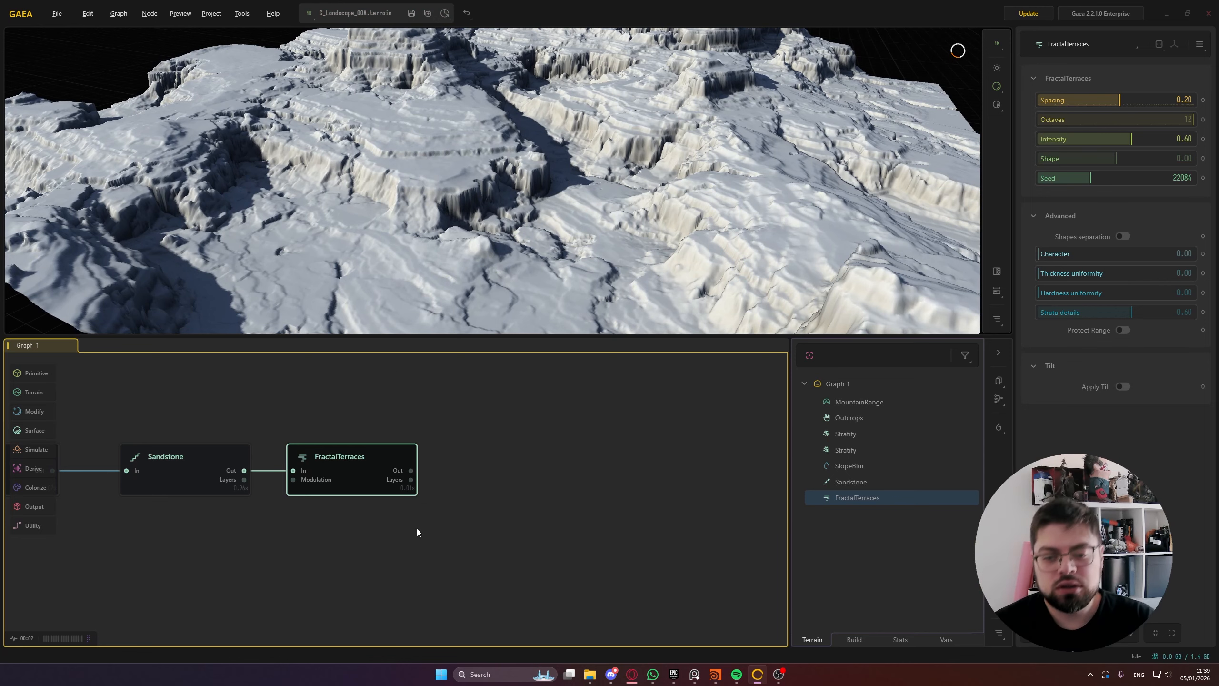
key("Down")
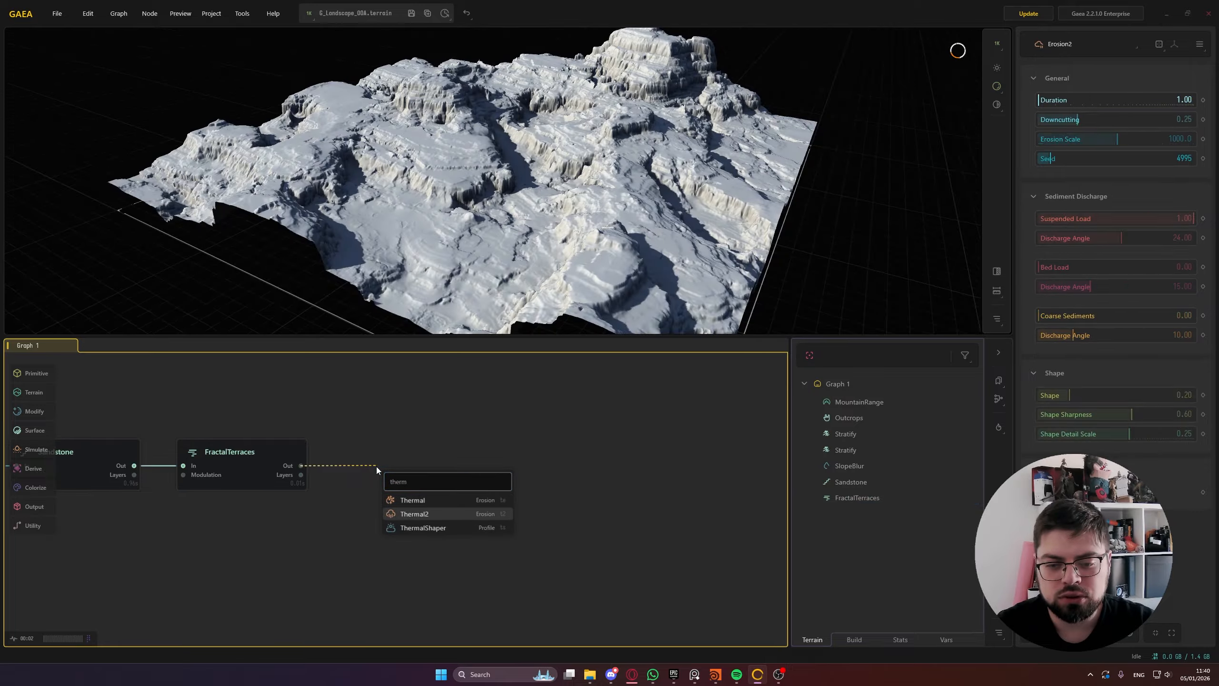
key("Return")
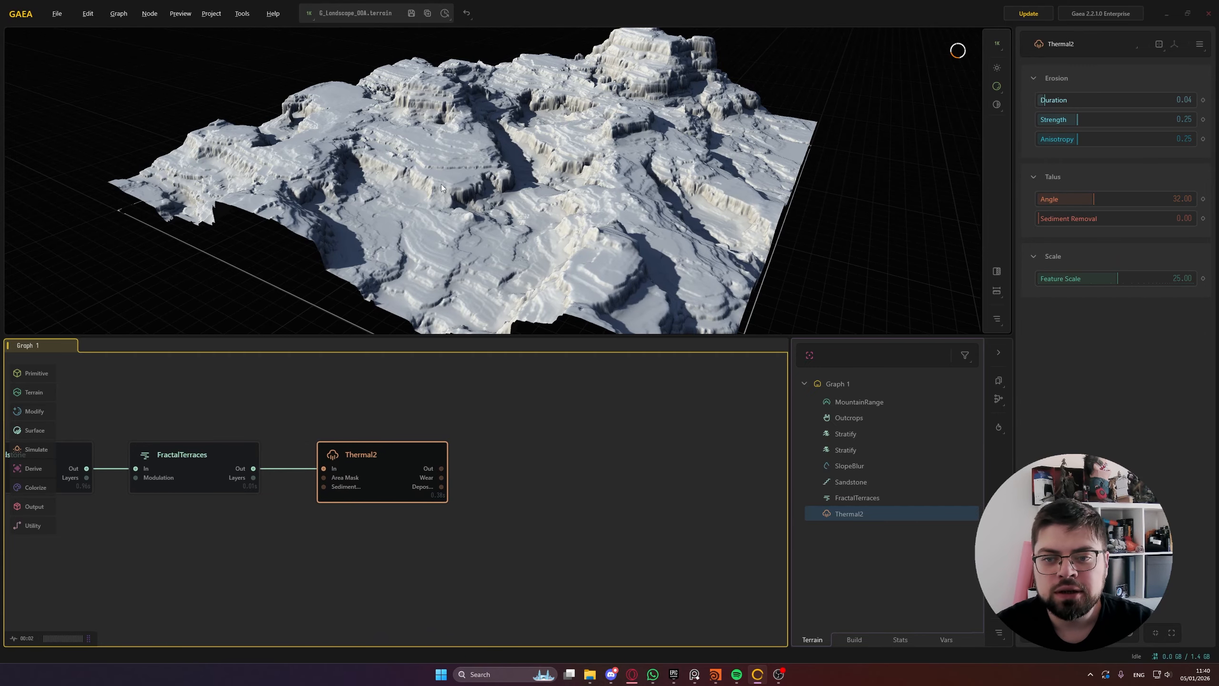
Compare the terrain at the FractalTerraces and Thermal2 nodes repeatedly to judge the thermal erosion effect
left_click_drag(441, 184, 431, 187)
left_click(217, 470)
left_click(406, 465)
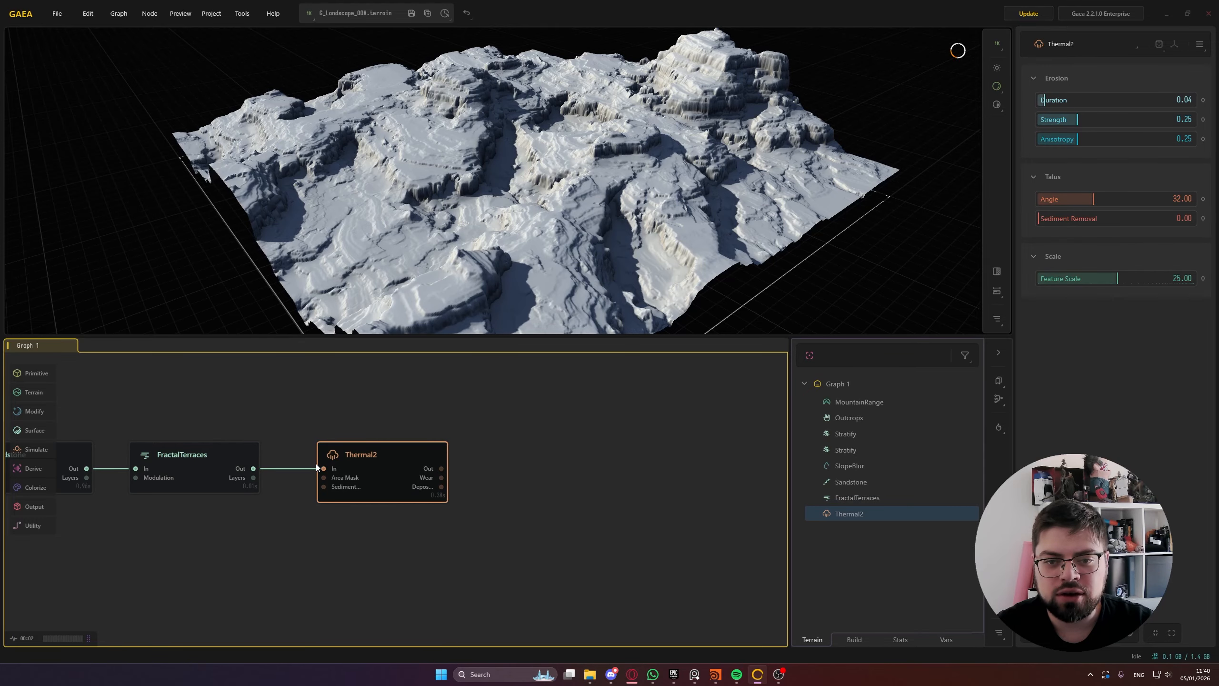
left_click(211, 470)
left_click(371, 463)
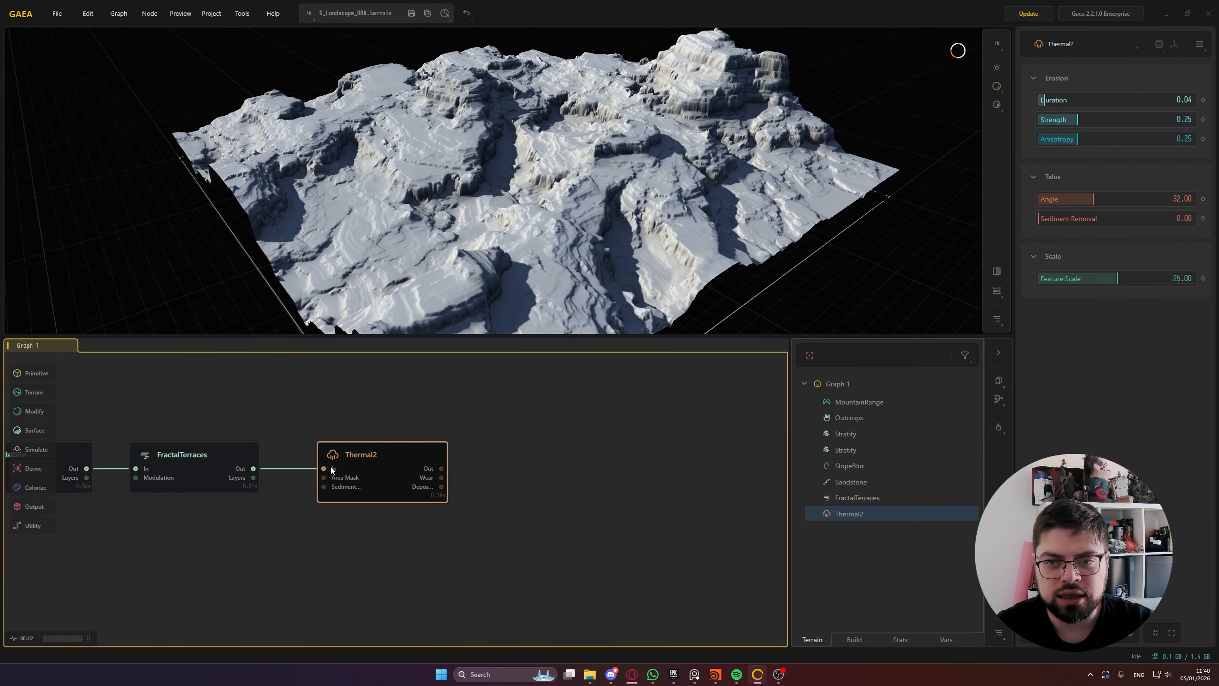
left_click(223, 467)
left_click(389, 462)
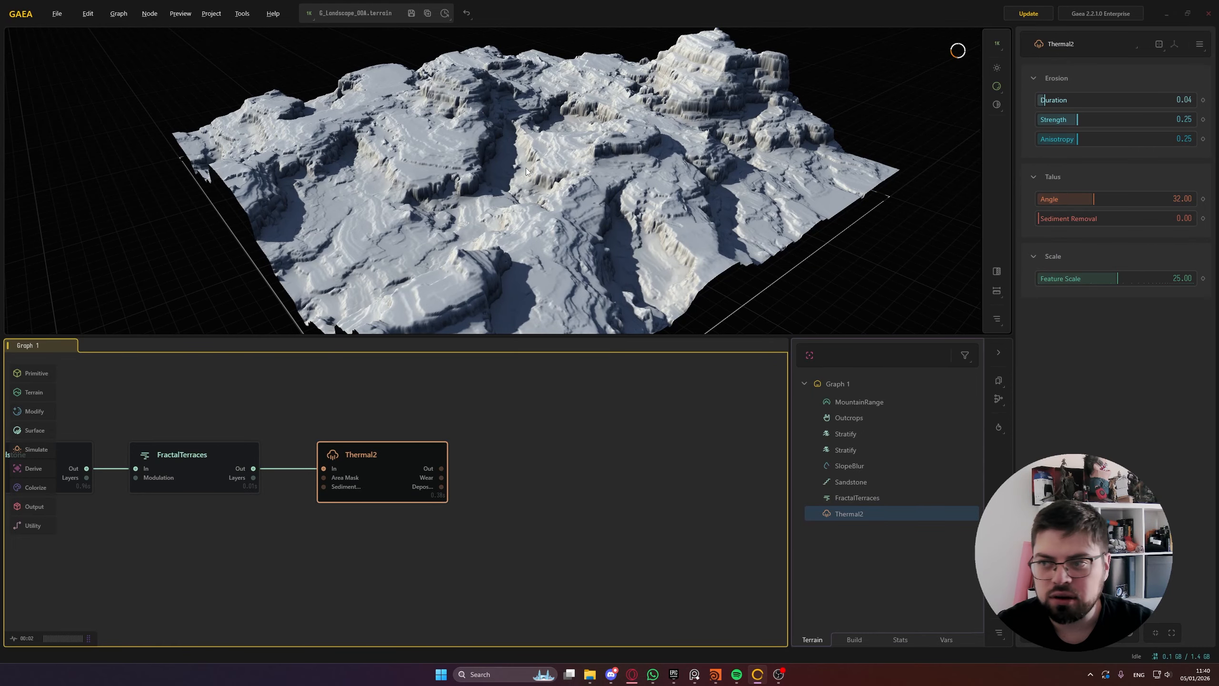
left_click_drag(527, 169, 584, 167)
Try Thermal2 Duration values of 0.3 and 0.2
double_click(1153, 99)
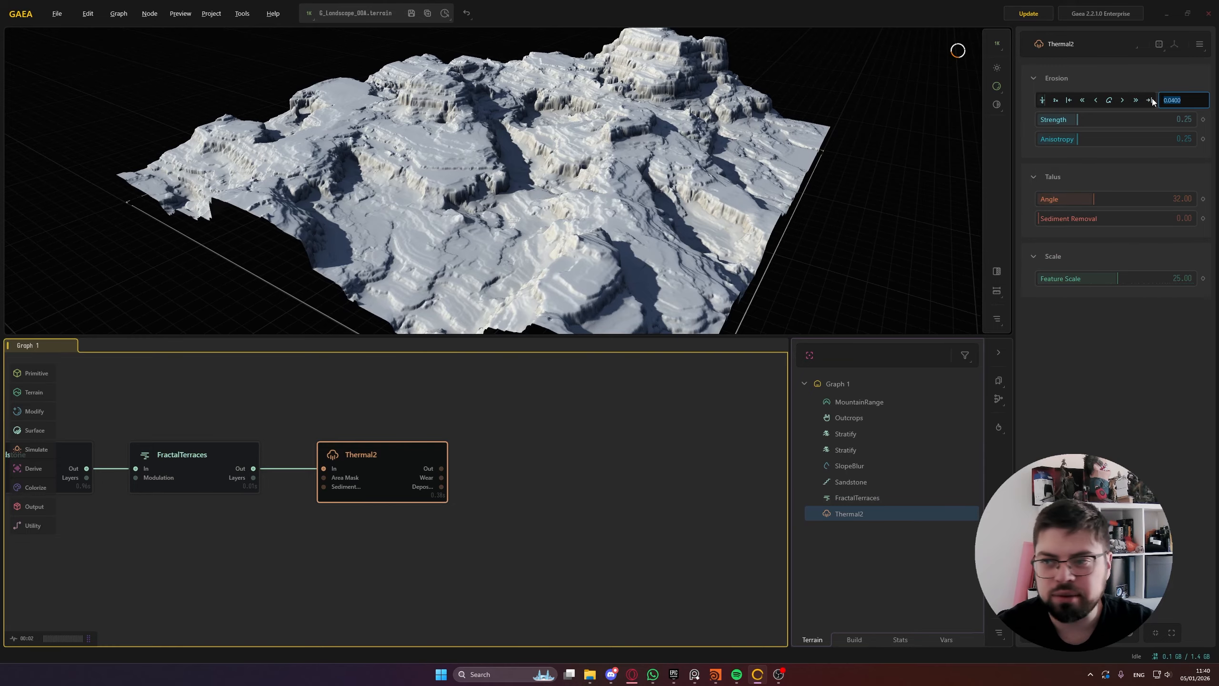
type("0.3")
key("Return")
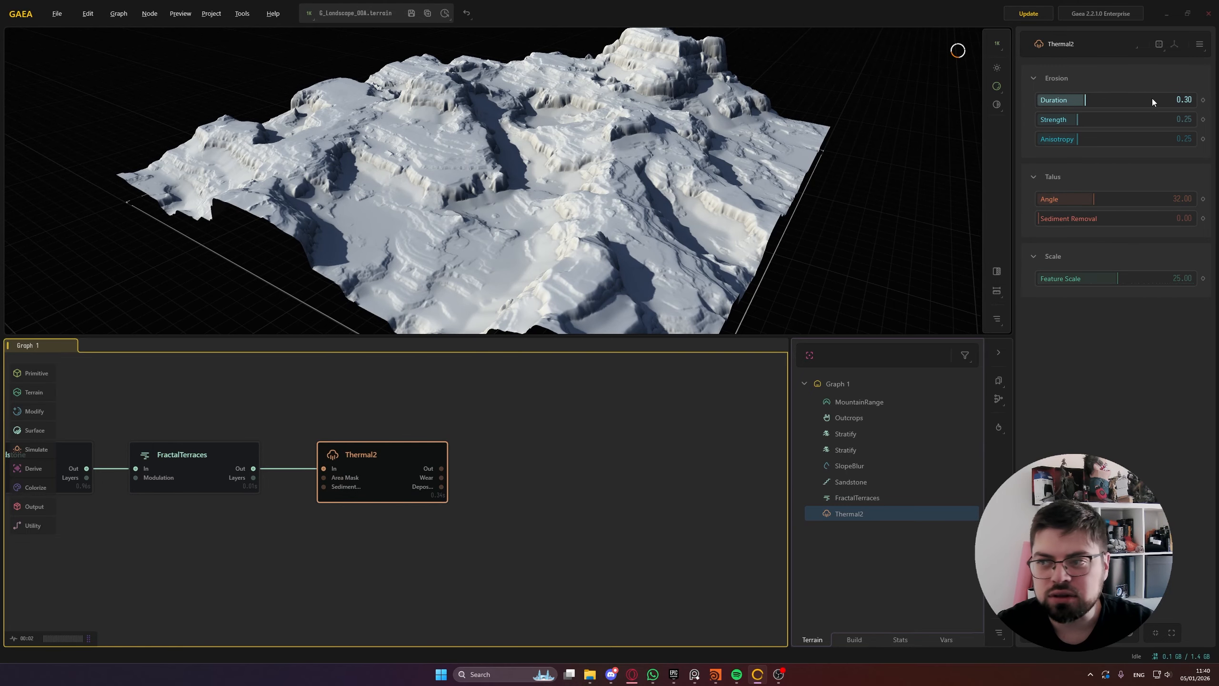
double_click(1153, 99)
type("0.2")
key("Return")
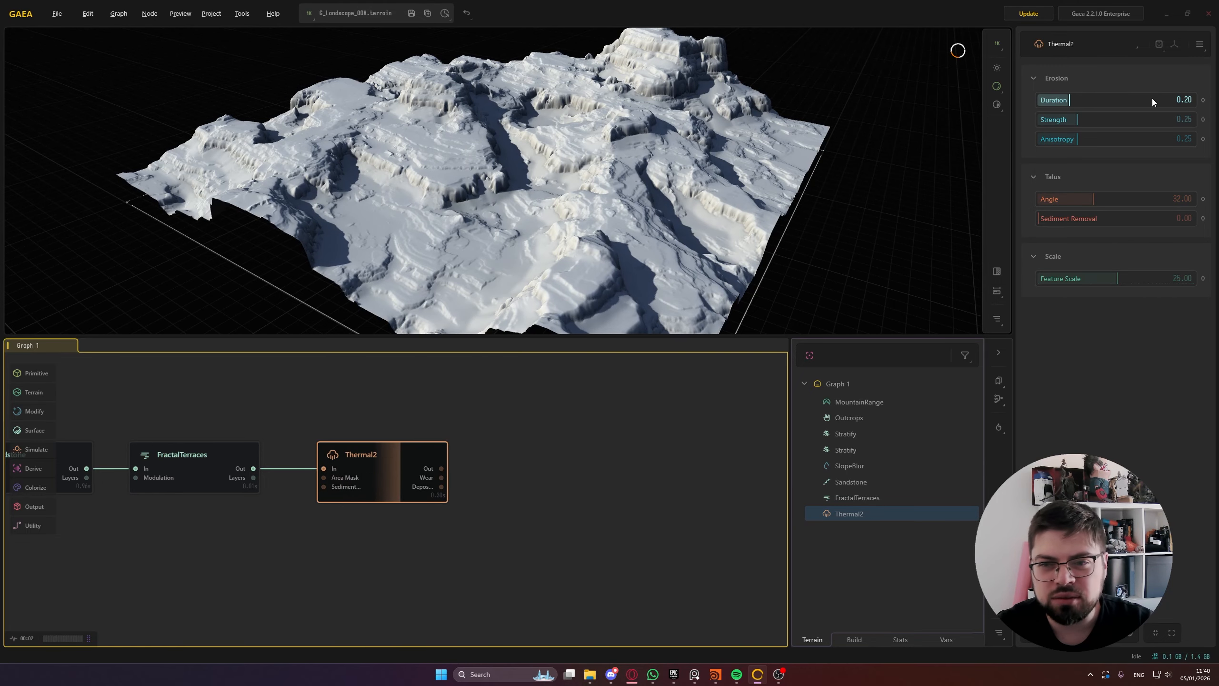
Set the Thermal2 Duration to 0.1 and compare its terrain with the FractalTerraces node
double_click(1152, 99)
type("0.1")
key("Return")
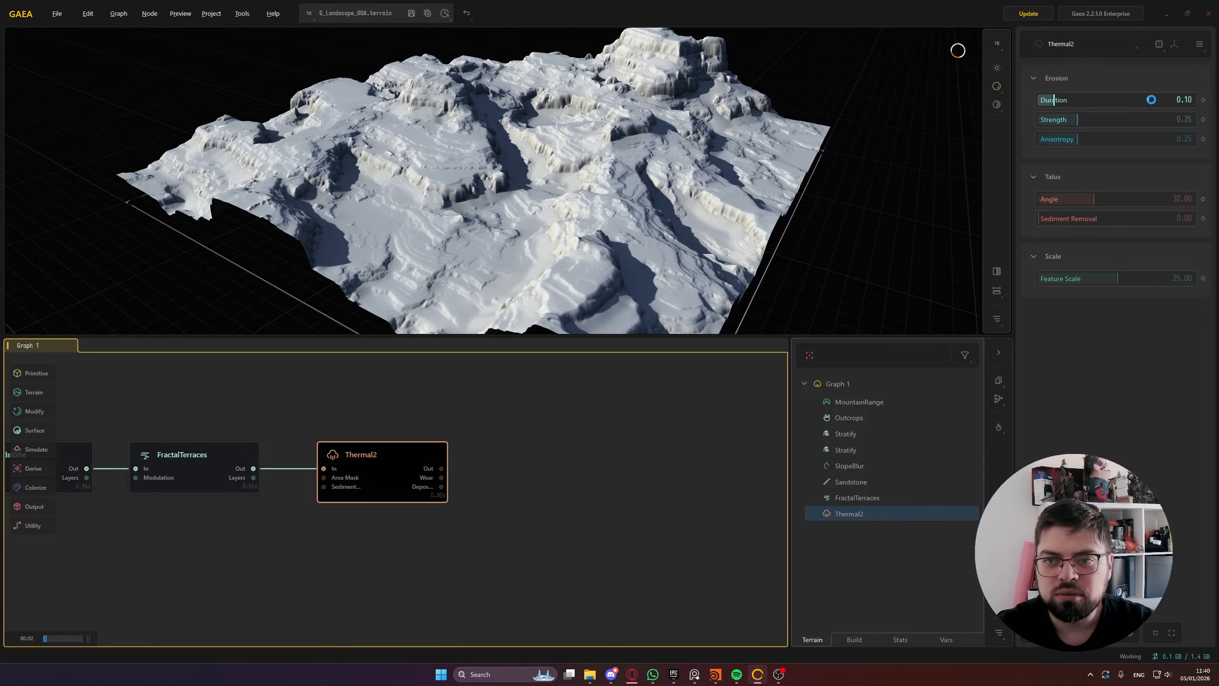
left_click(229, 456)
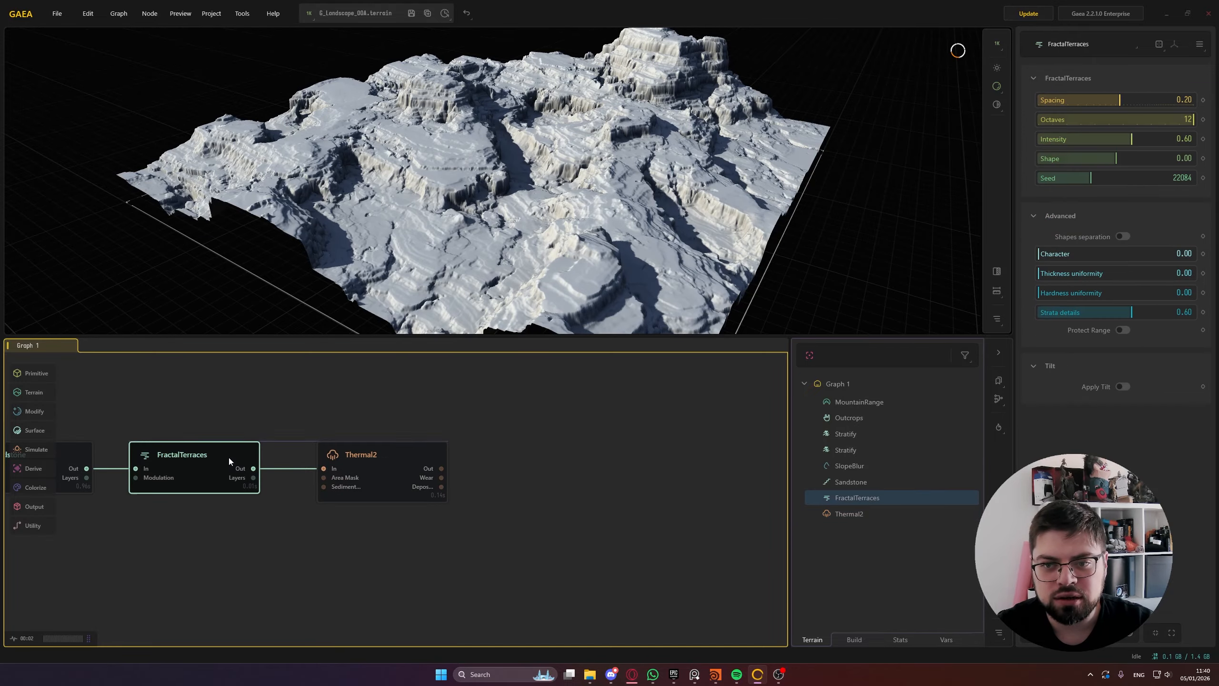
left_click(358, 464)
left_click_drag(489, 184, 511, 164)
scroll(522, 150, "up", 4)
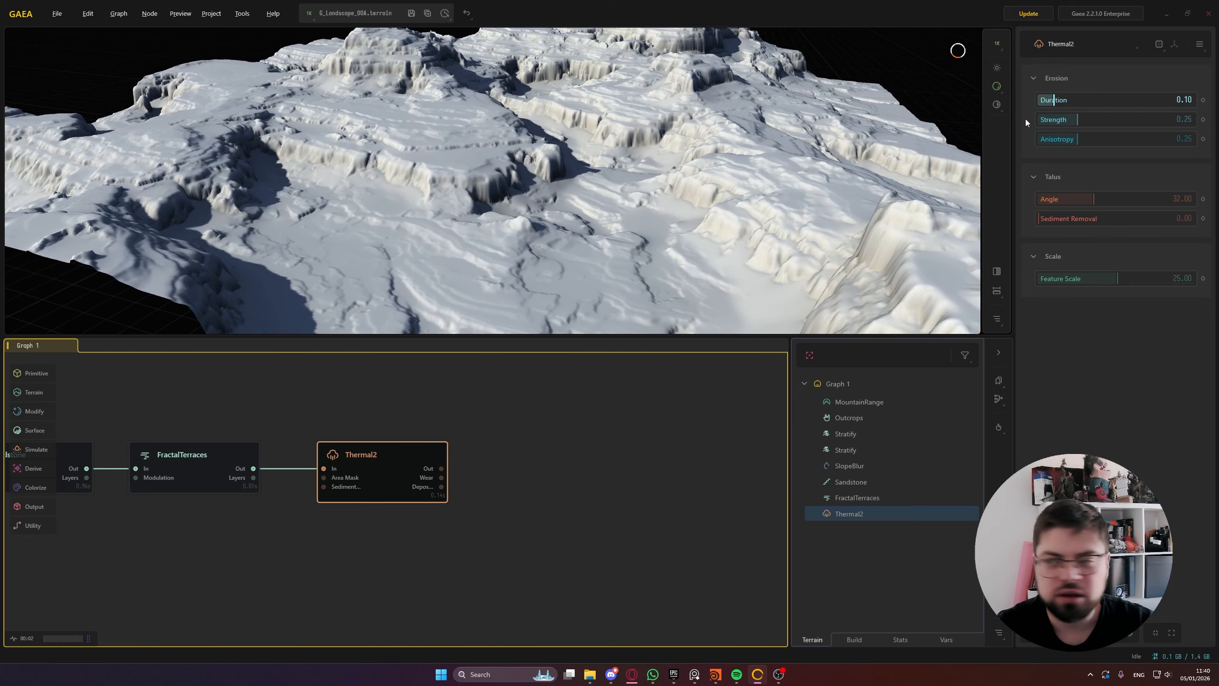
Set the Thermal2 Strength to 0.40 and its Feature Scale to 22
left_click_drag(1093, 122, 1121, 118)
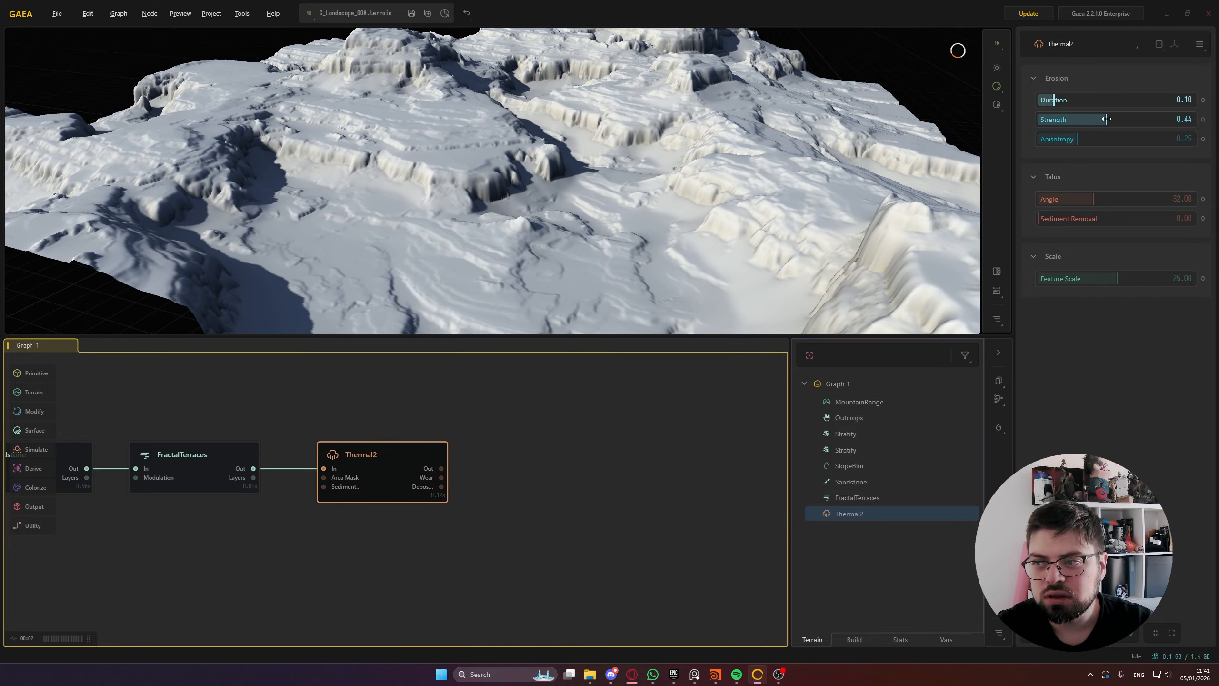
double_click(1111, 120)
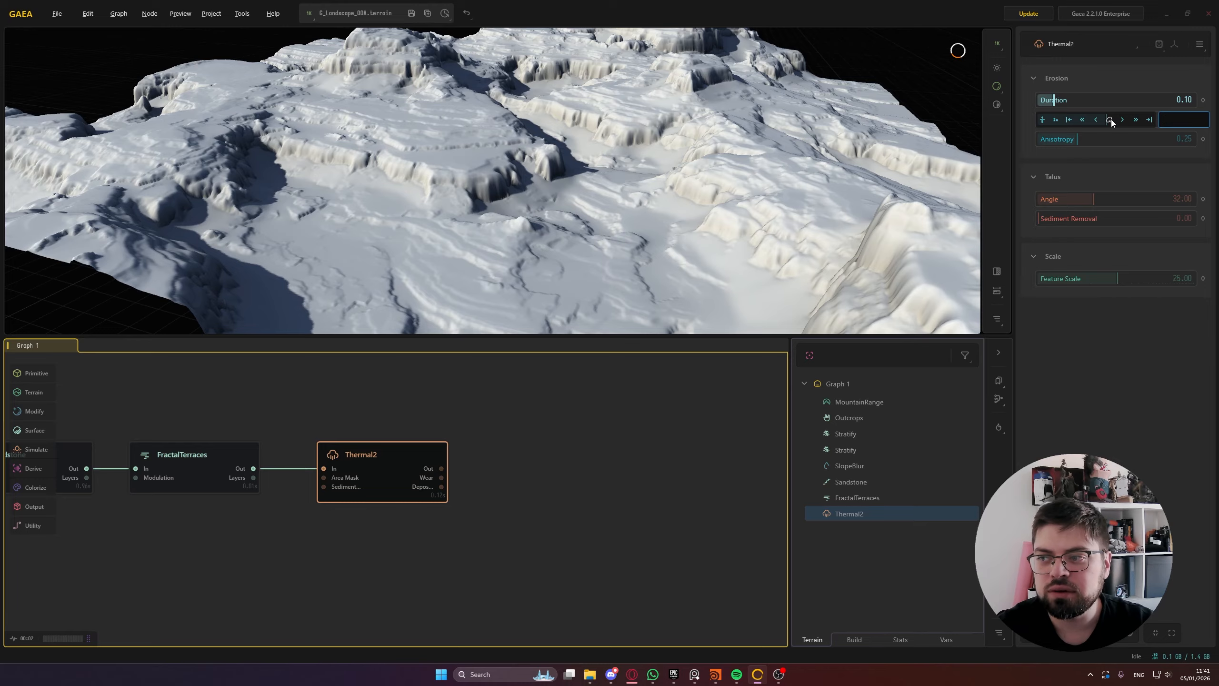
mouse_move(1106, 279)
left_mouse_down()
mouse_move(1085, 280)
mouse_move(1120, 278)
left_mouse_up()
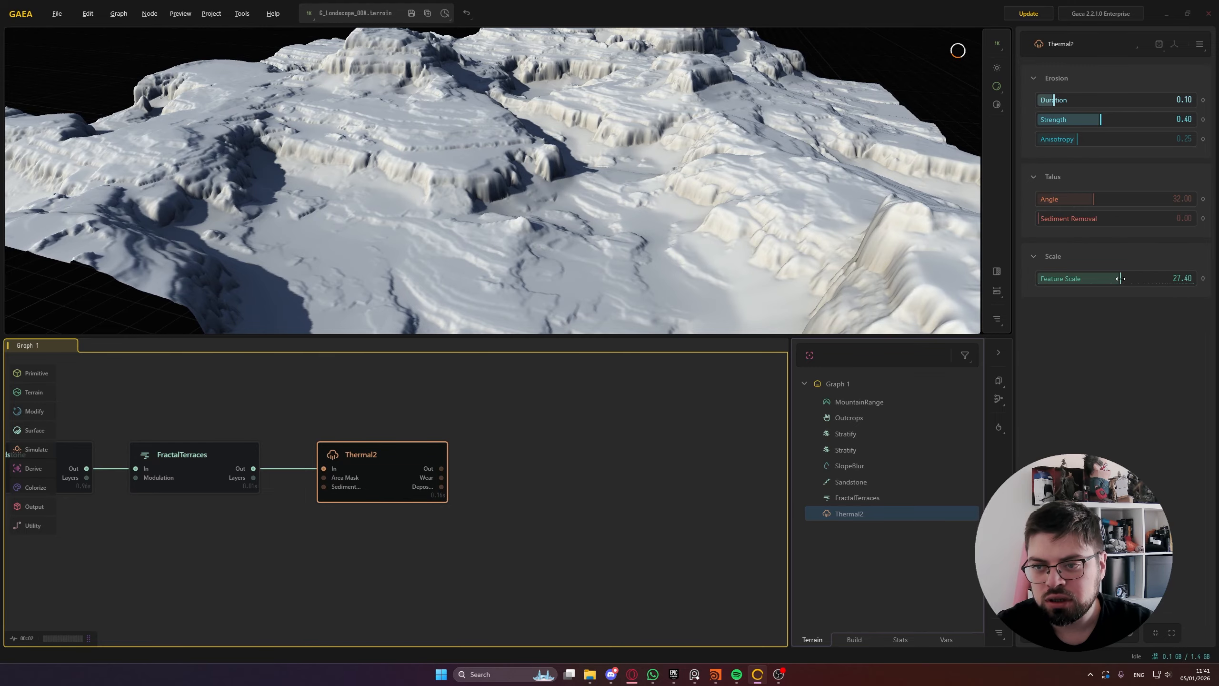
double_click(1120, 278)
type(".22")
key("Return")
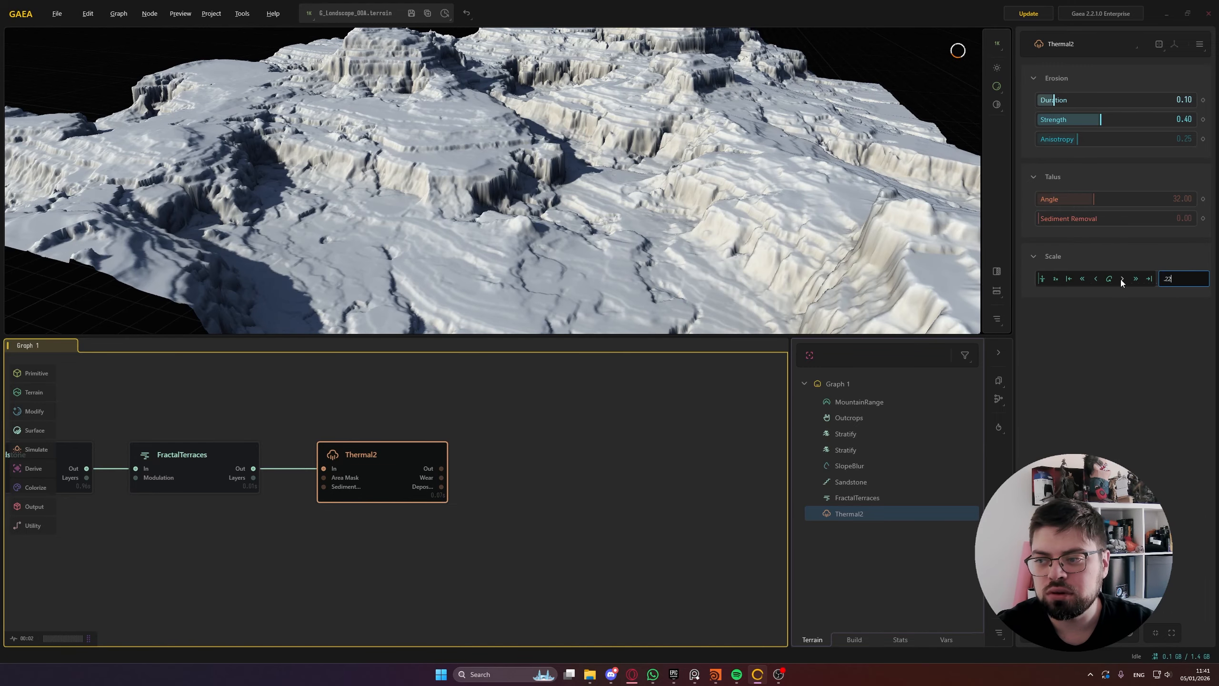
key("Return")
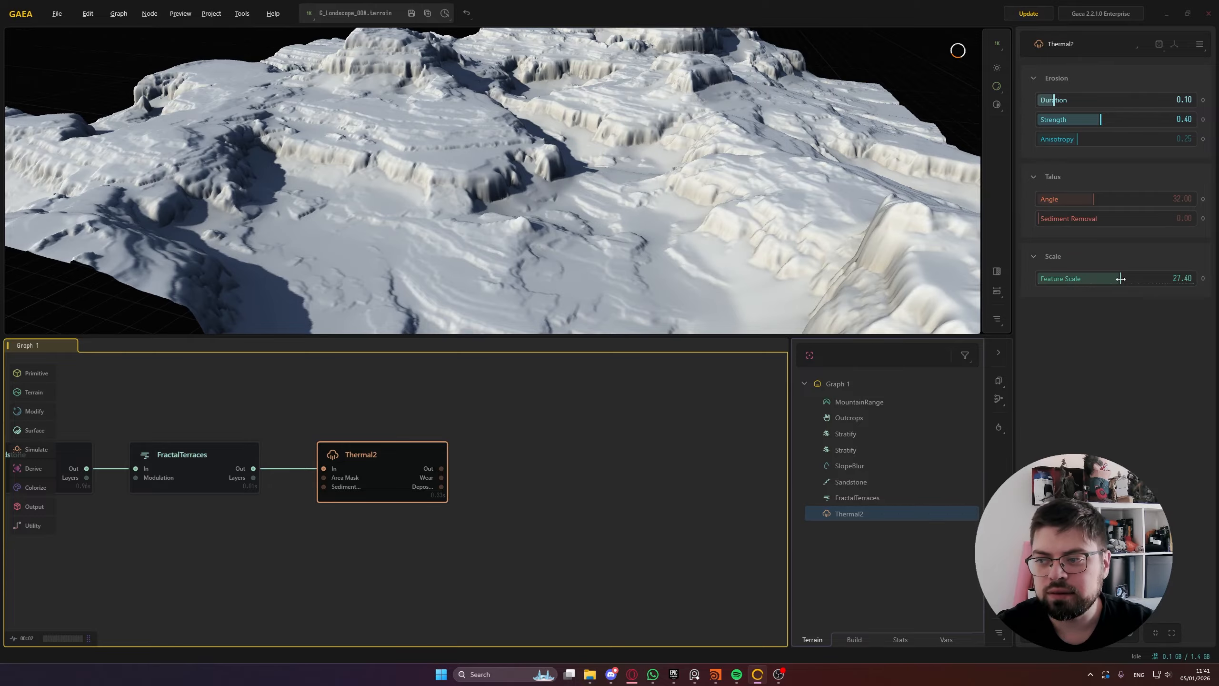
double_click(1121, 280)
type("22")
key("Return")
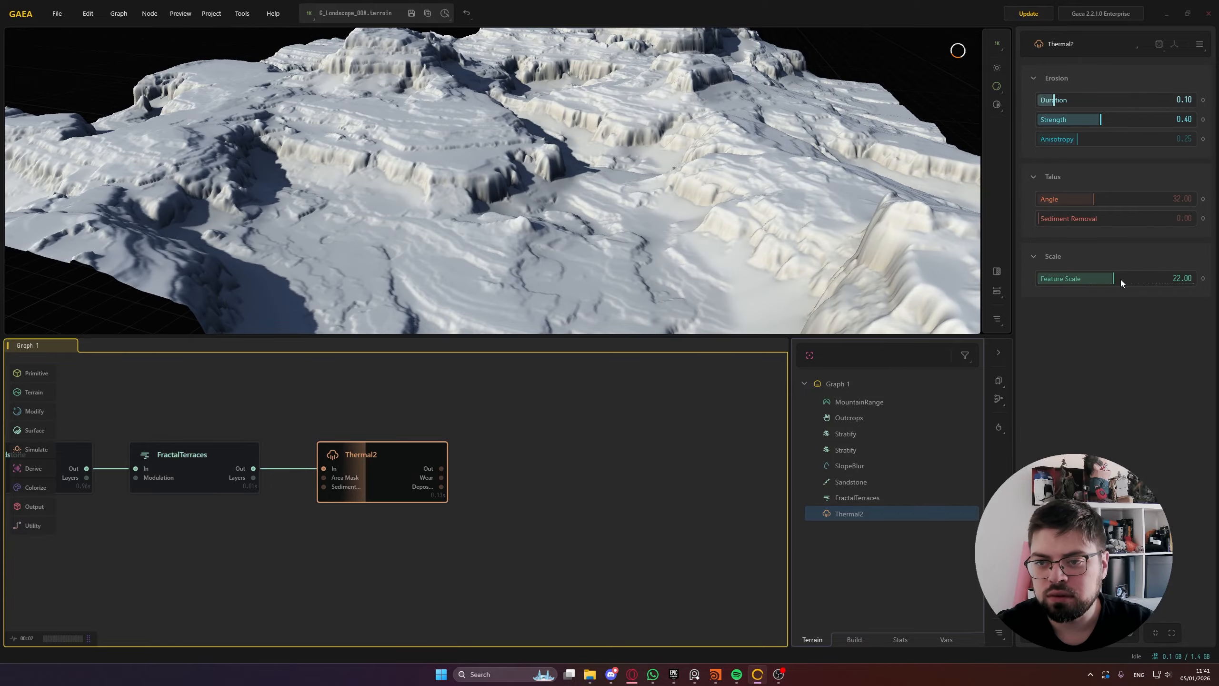
Examine the thermally eroded terrain from several angles and look over the Thermal2 node in the graph
scroll(623, 200, "down", 5)
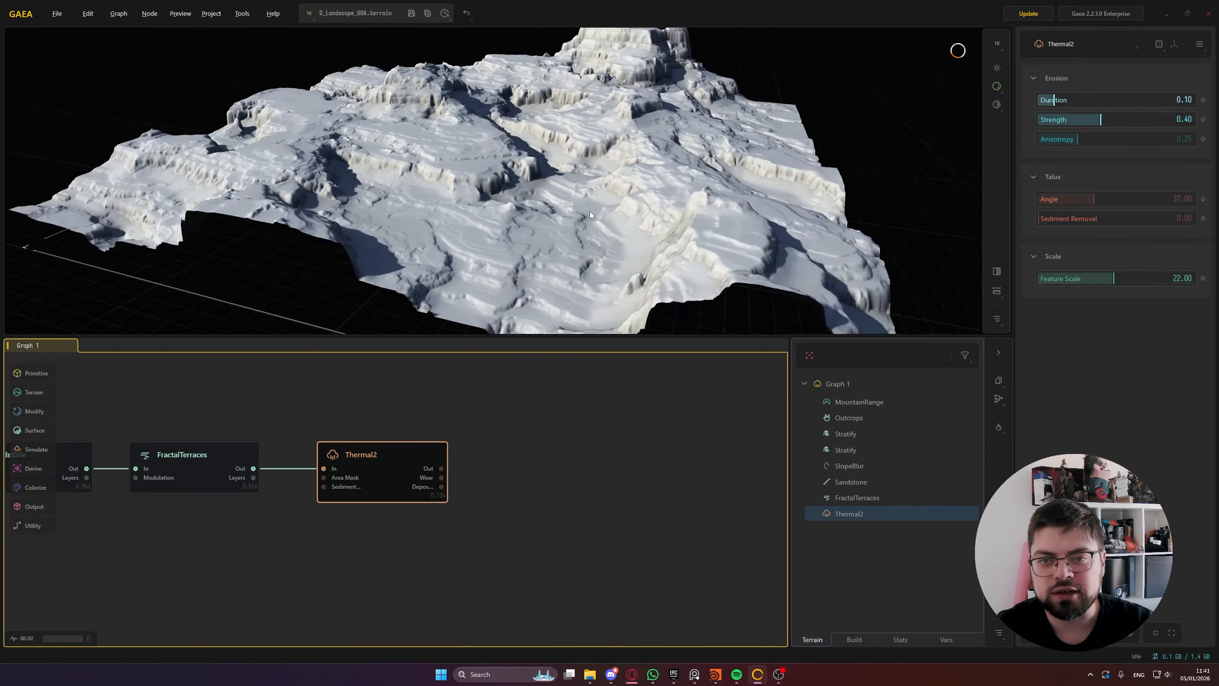
left_click_drag(590, 212, 607, 190)
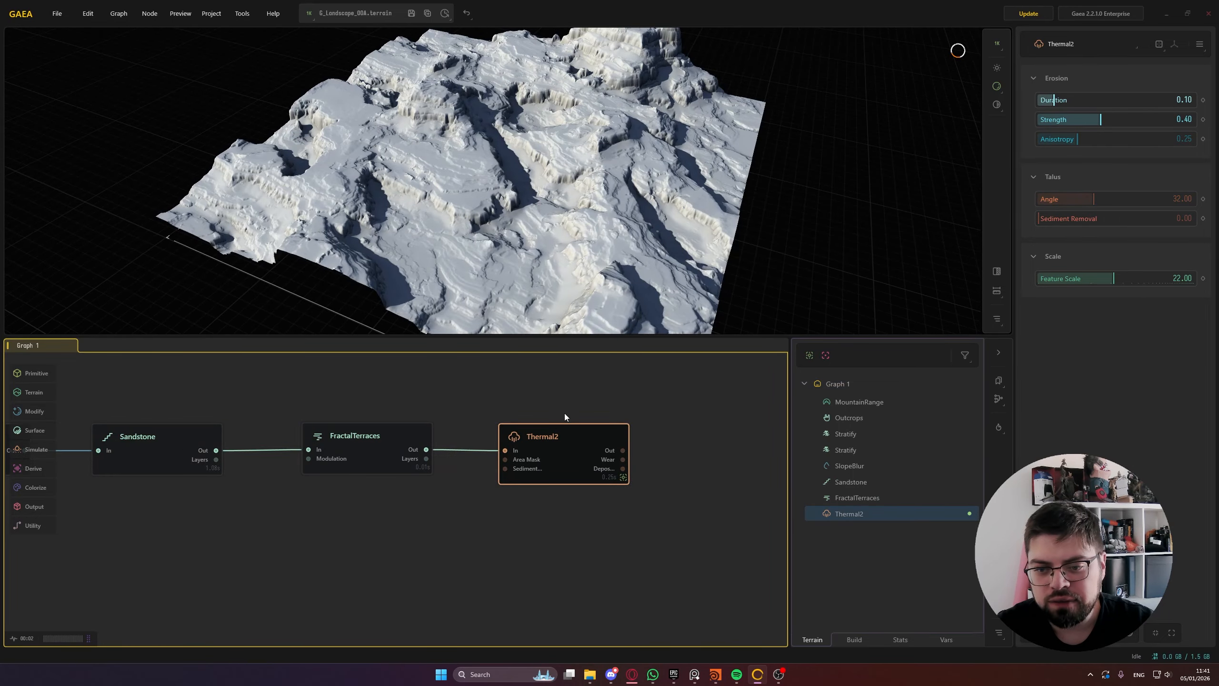
left_click(562, 404)
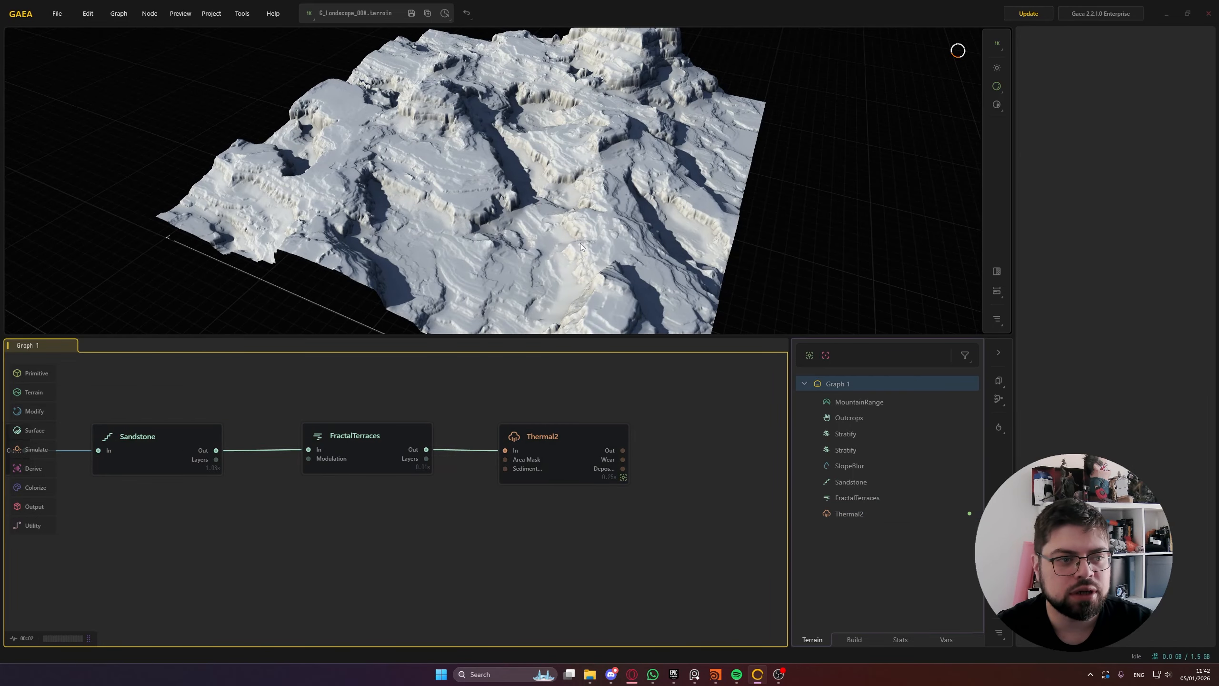
mouse_move(513, 211)
left_mouse_down()
mouse_move(446, 178)
mouse_move(515, 193)
left_mouse_up()
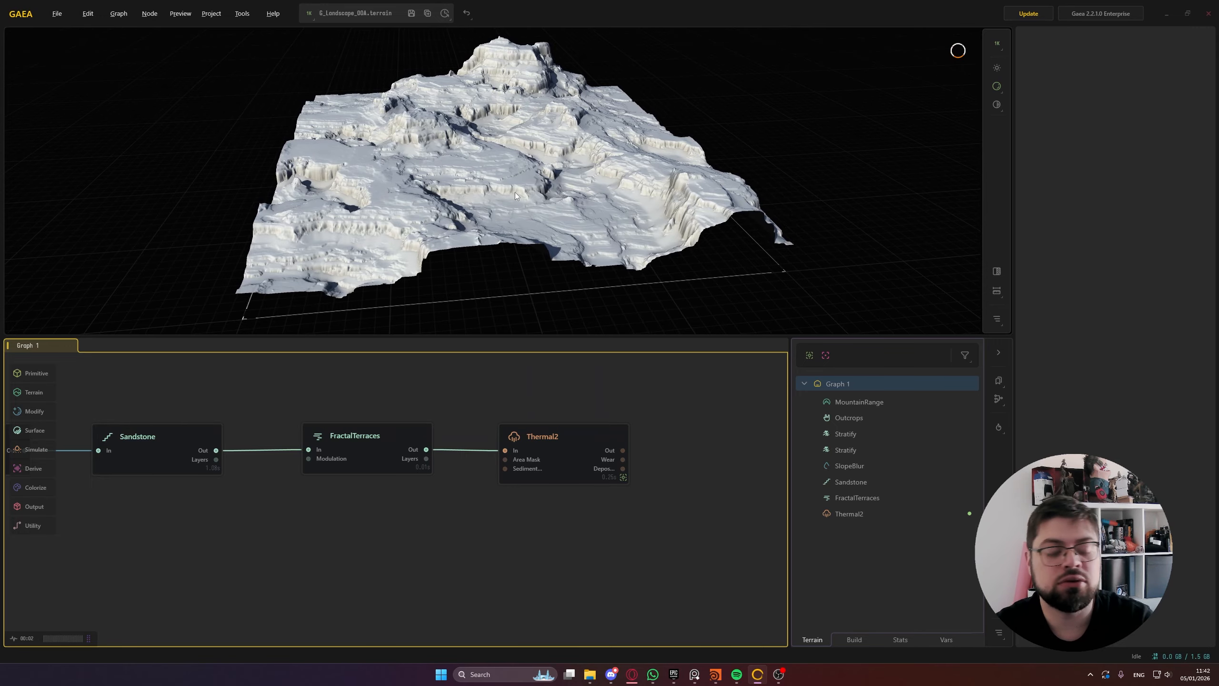
left_click(564, 443)
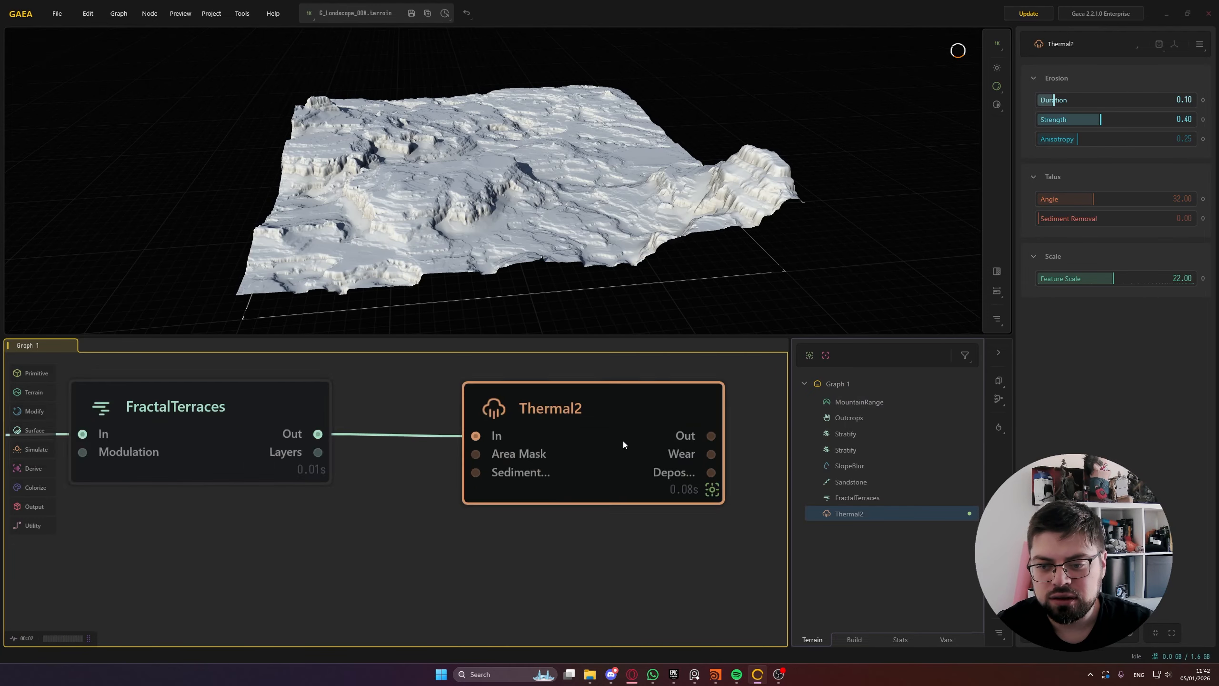
scroll(623, 442, "up", 1)
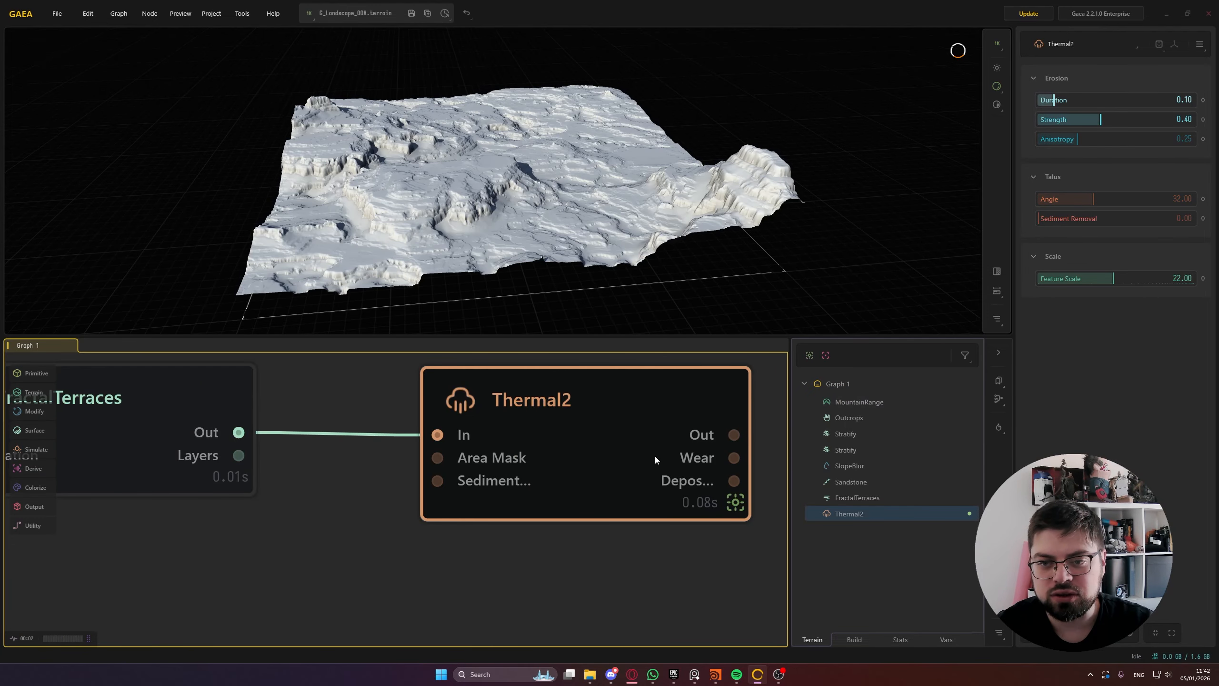
scroll(594, 403, "down", 4)
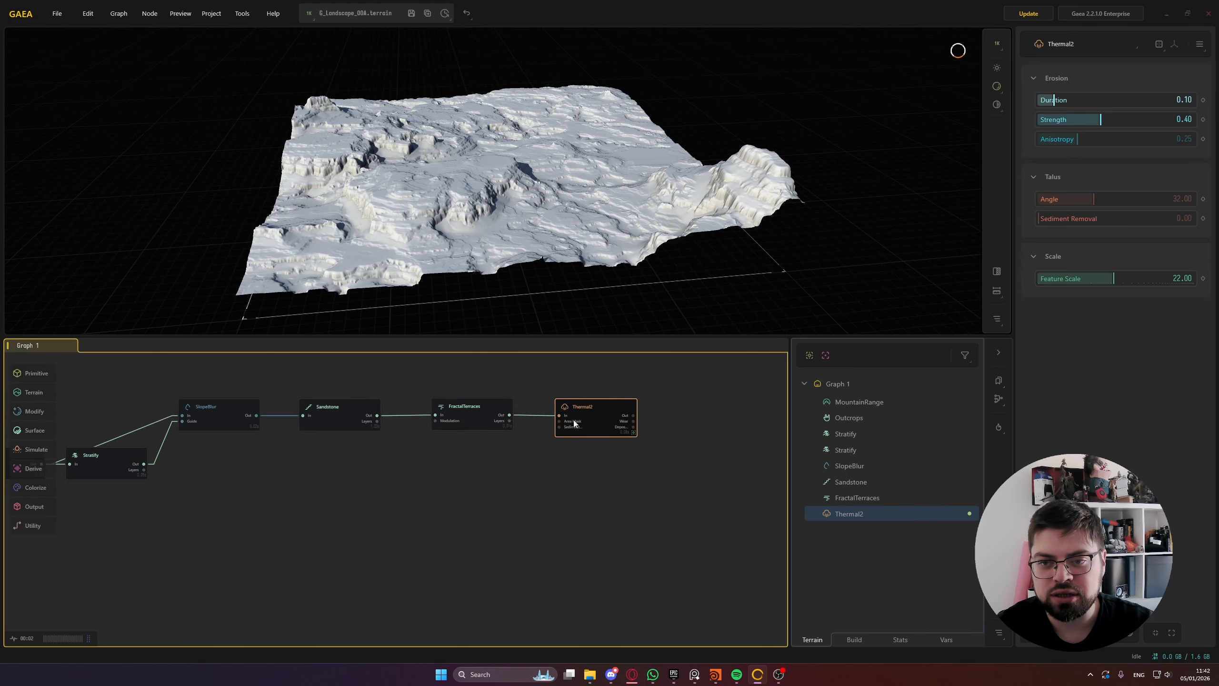
Try MountainRange Seed values of 15880 and 20914 while previewing the Thermal2 result
left_click(379, 450)
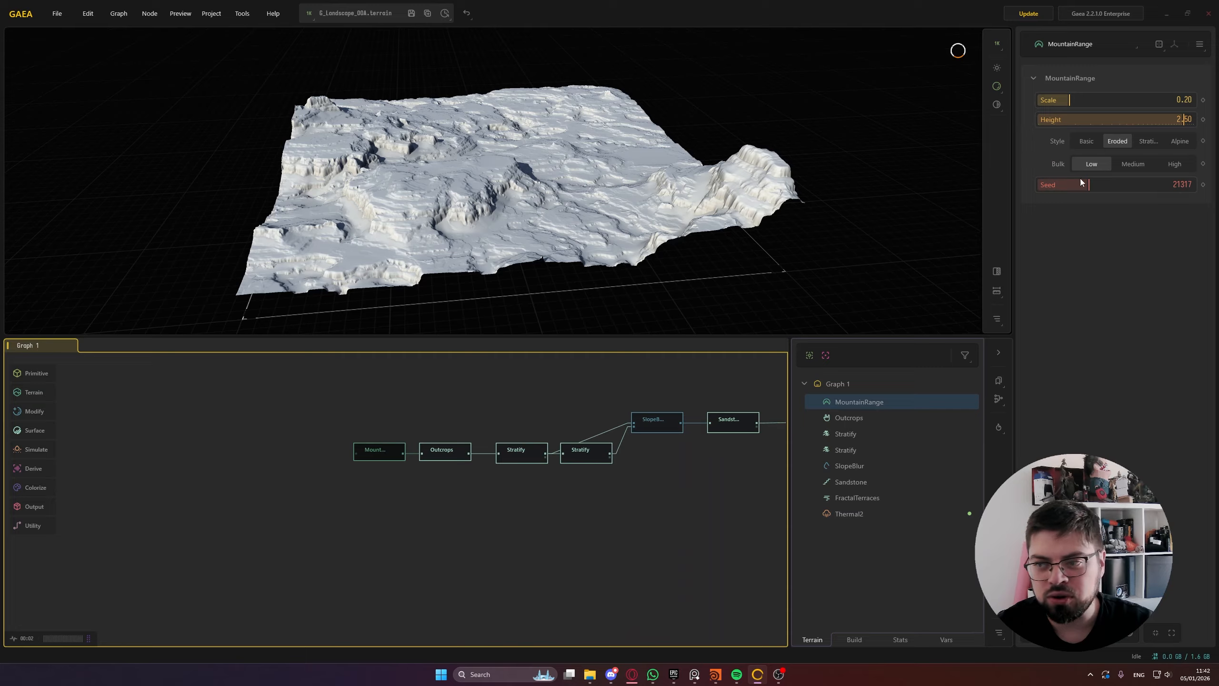
left_click_drag(1081, 182, 1077, 186)
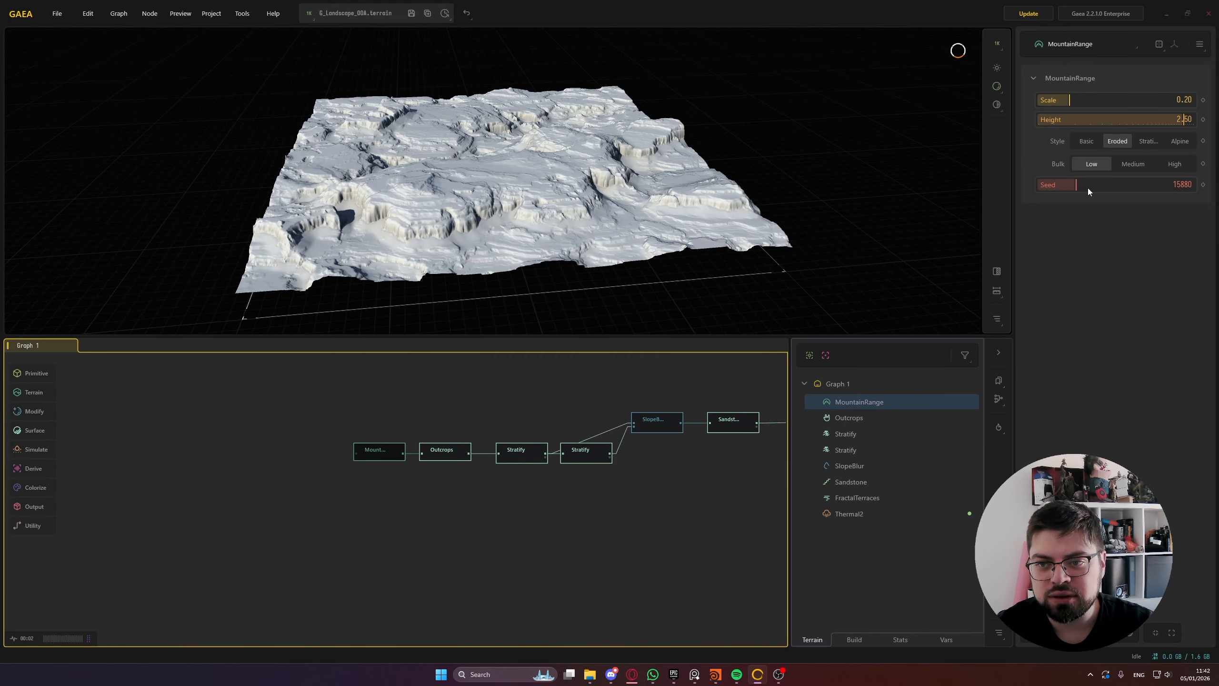
left_click(1088, 189)
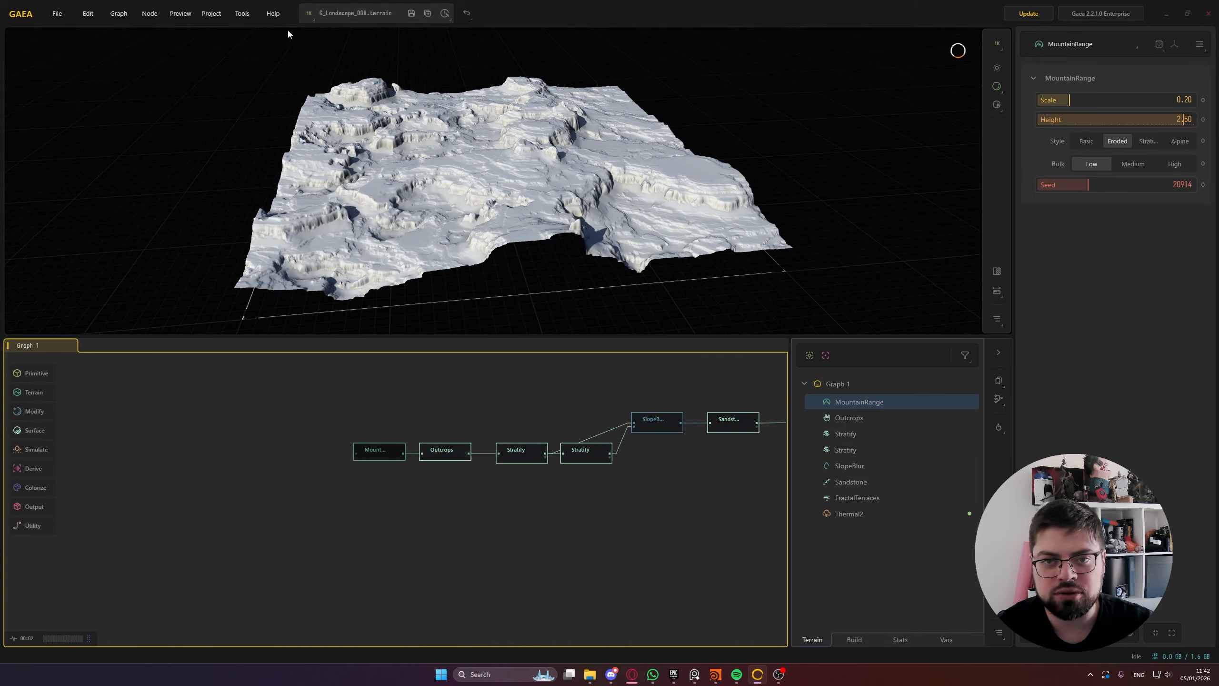
Lower the preview resolution and try further MountainRange Seed values, including 26754, 28566, 30781 and 34607
left_click(308, 12)
left_click(342, 66)
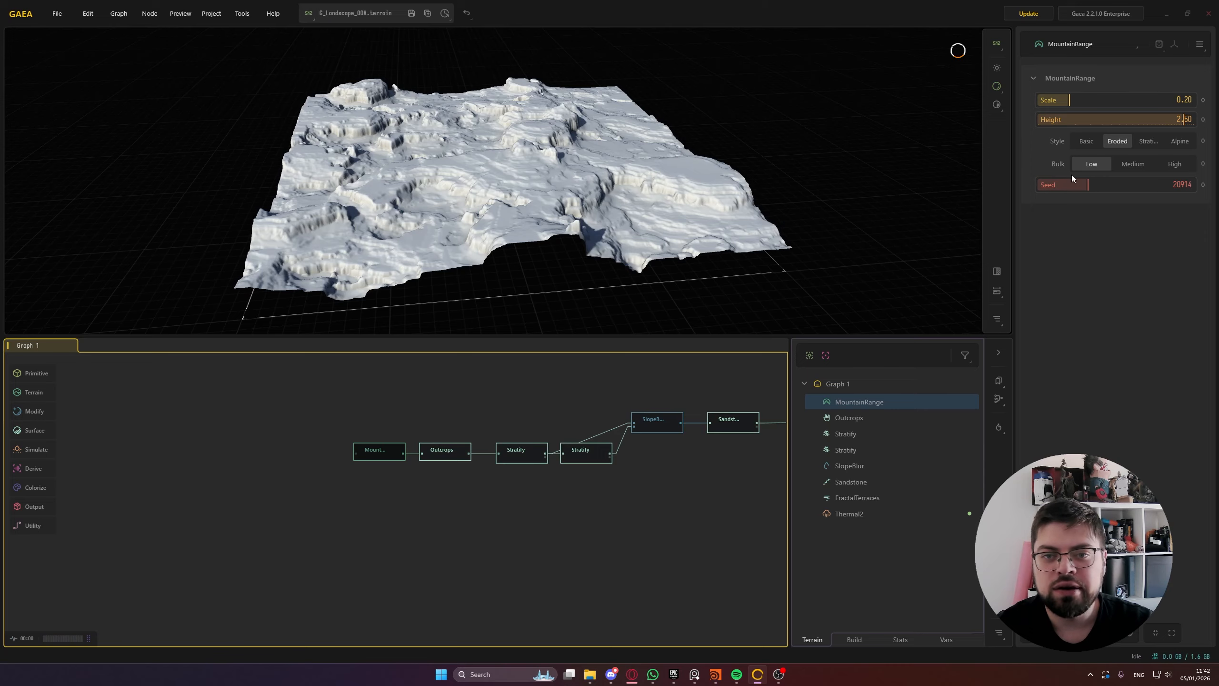
left_click(1103, 186)
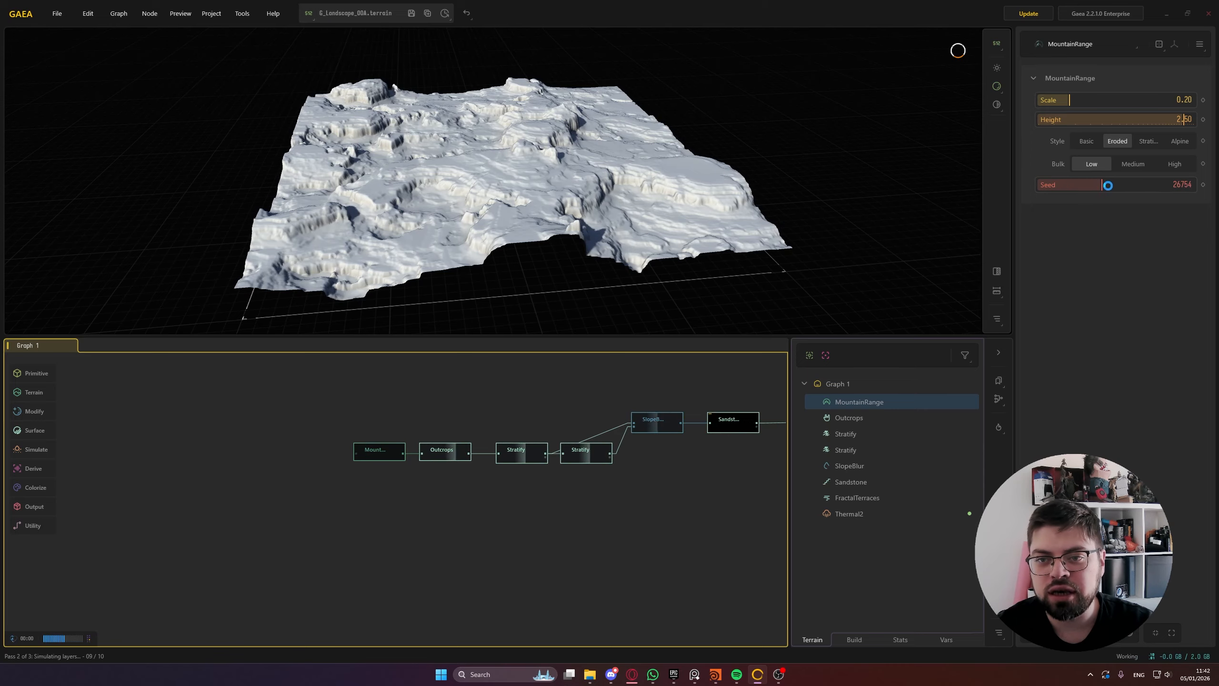
left_click(1107, 186)
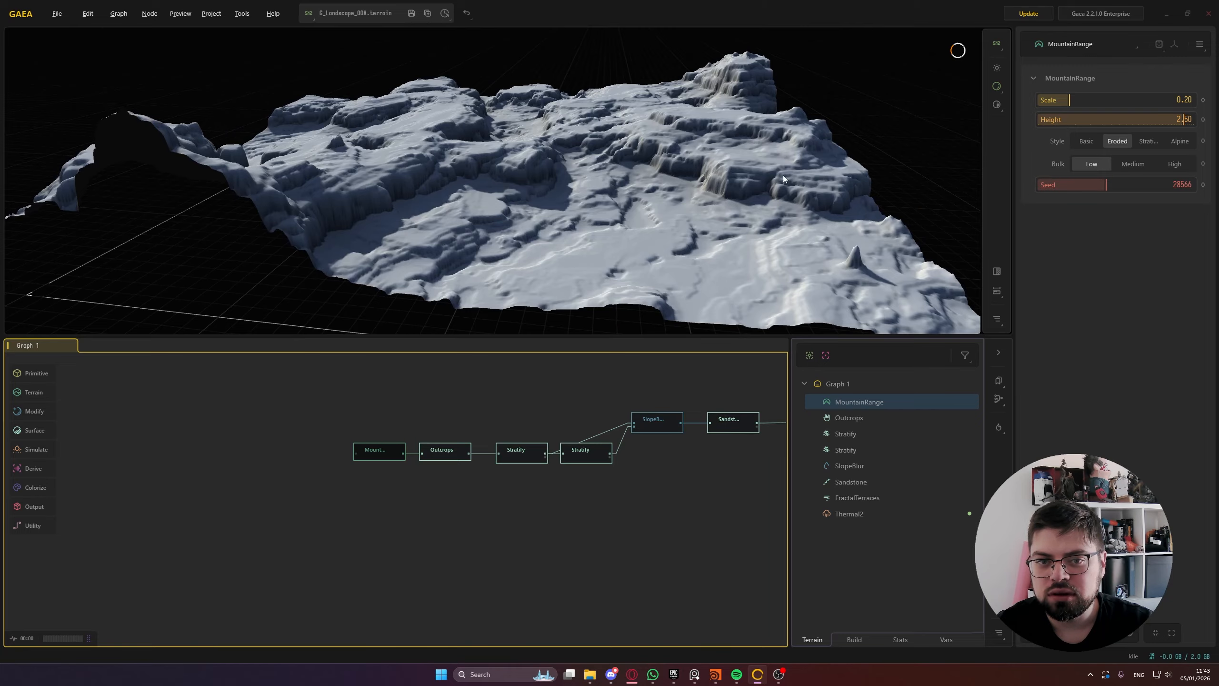
left_click(1112, 185)
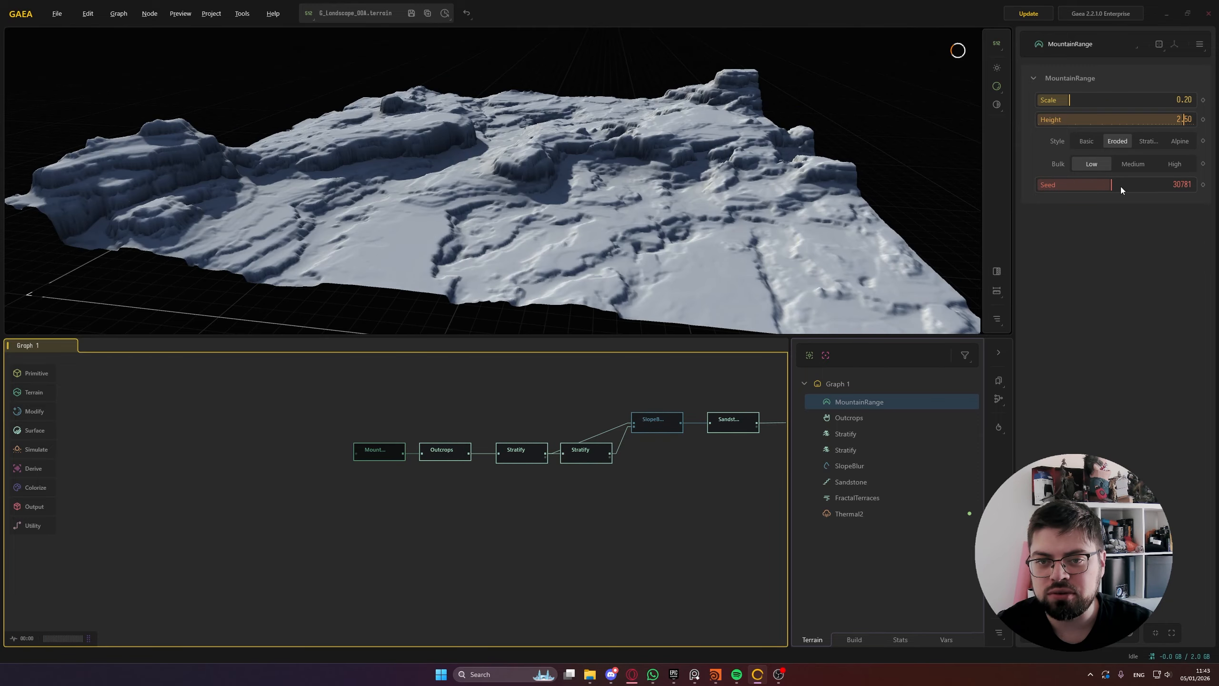
left_click(1122, 187)
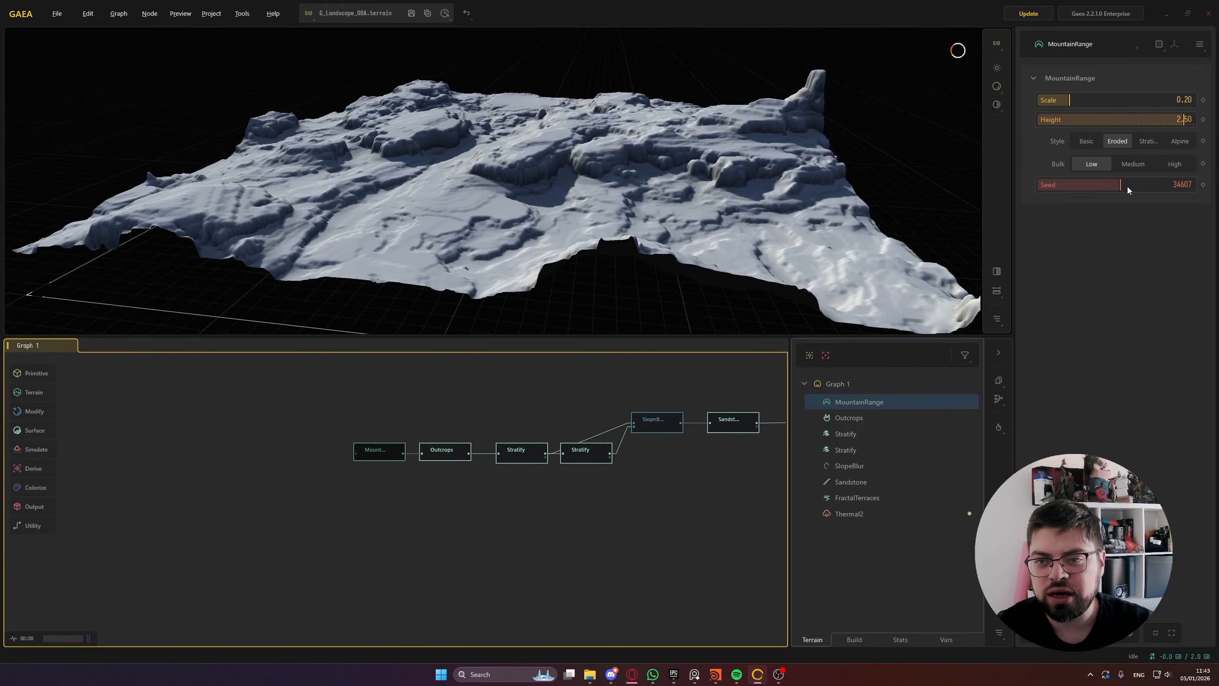
left_click(1129, 187)
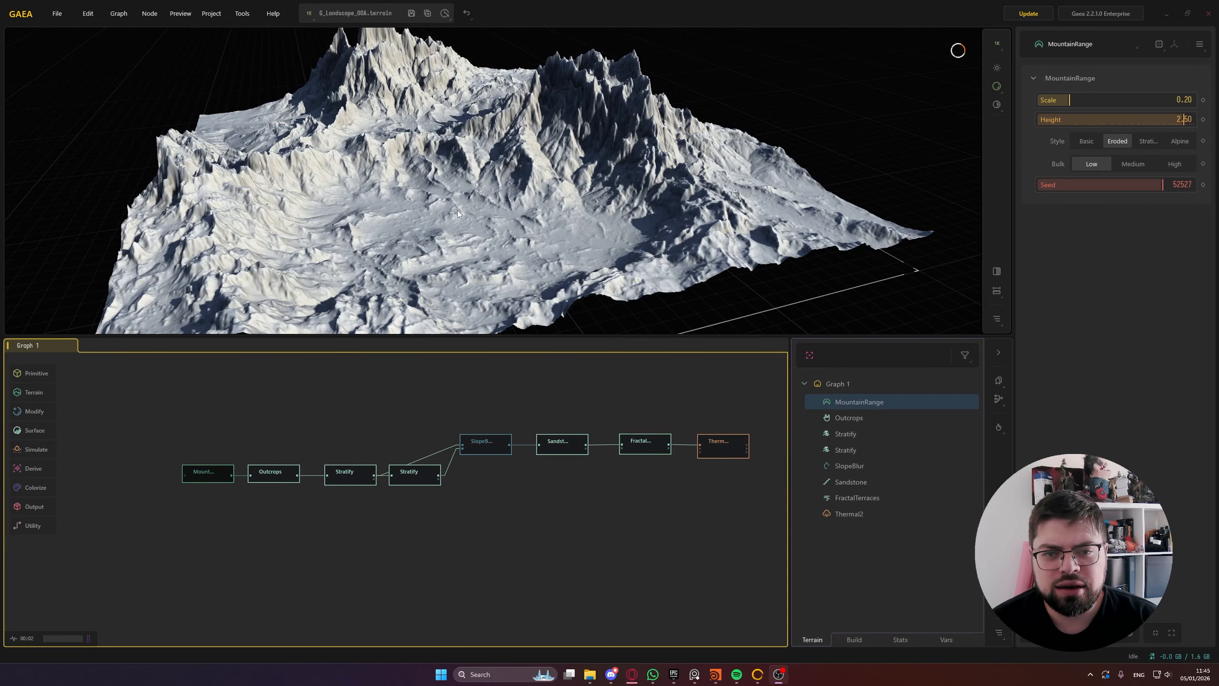
Set the Outcrops Seed to 11652 and check the outcrops on the mountain slopes
left_click_drag(459, 213, 483, 195)
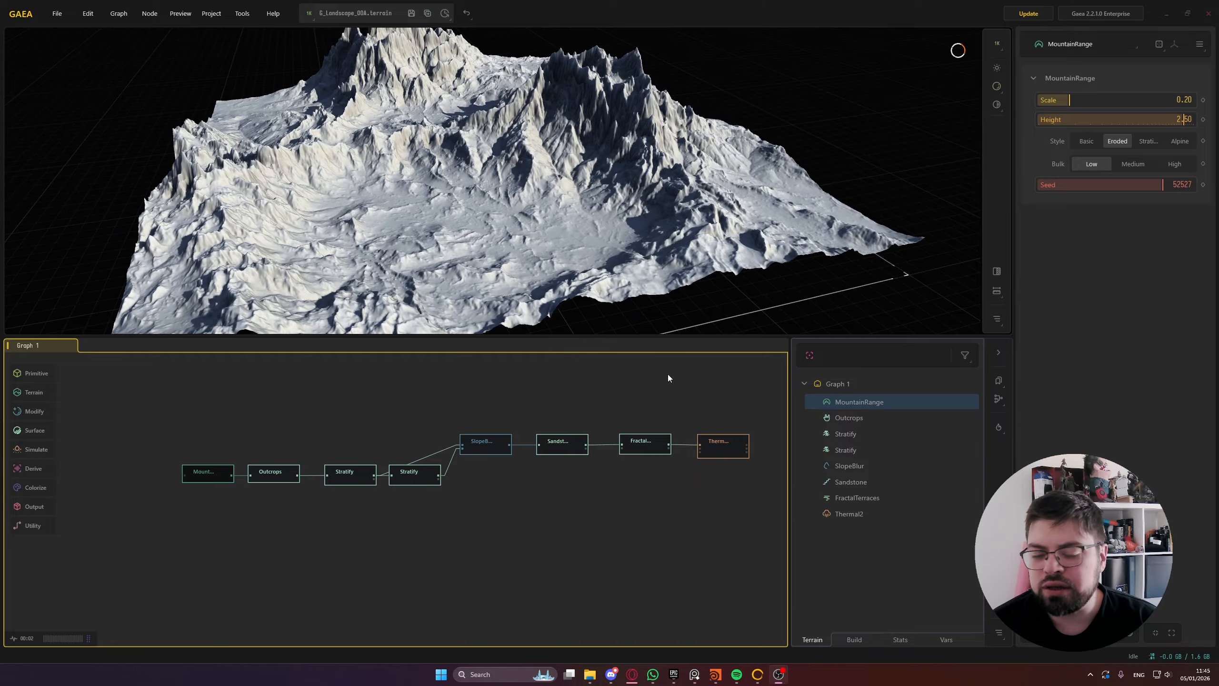
left_click(278, 475)
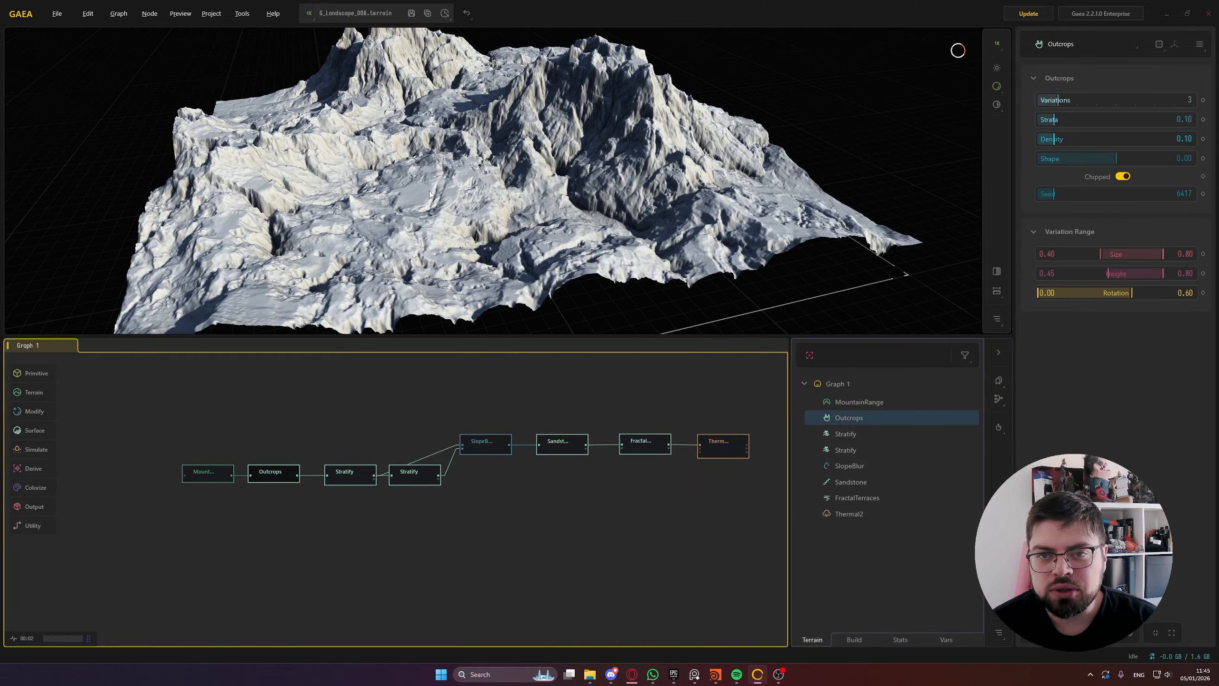
left_click_drag(428, 191, 671, 176)
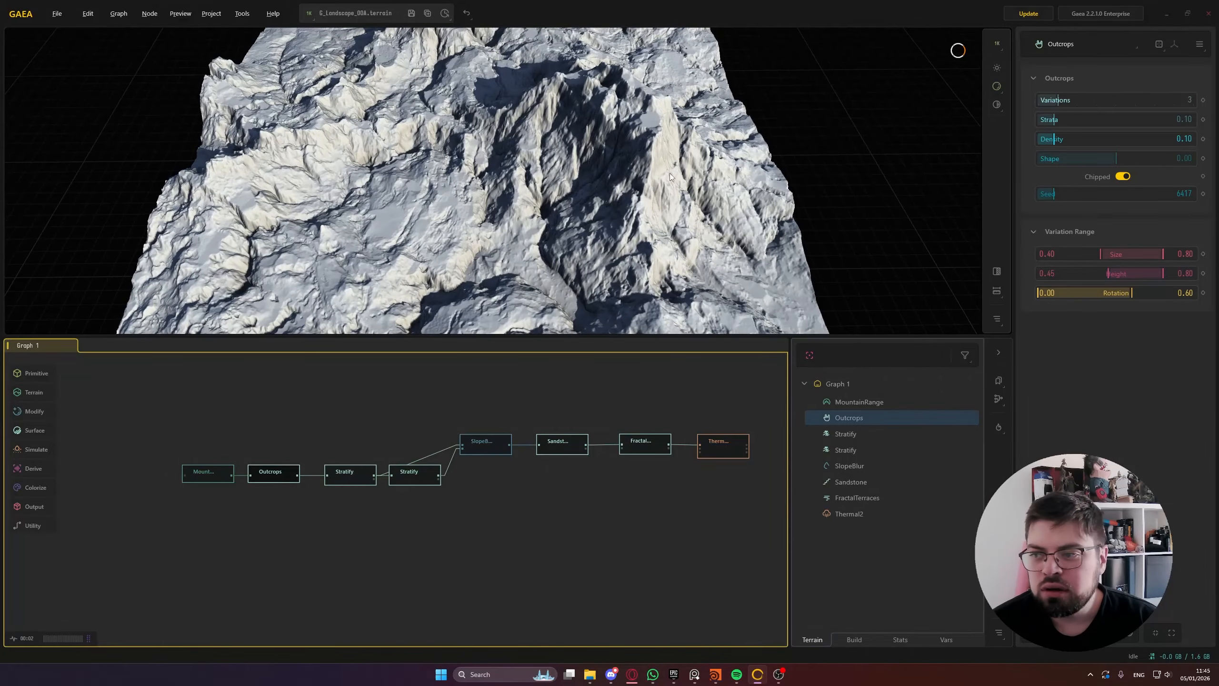
left_click(1066, 194)
left_click_drag(566, 172, 512, 123)
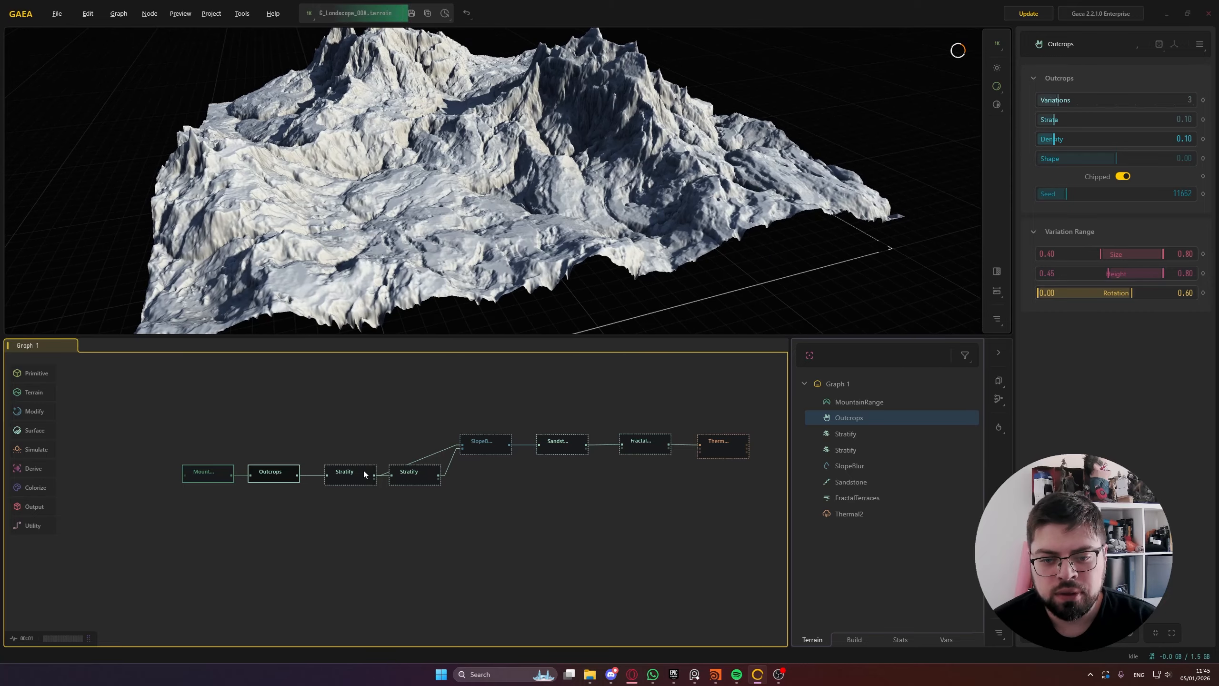
Review the terrain at both Stratify nodes, SlopeBlur and Sandstone in turn to judge each node's contribution
left_click(358, 473)
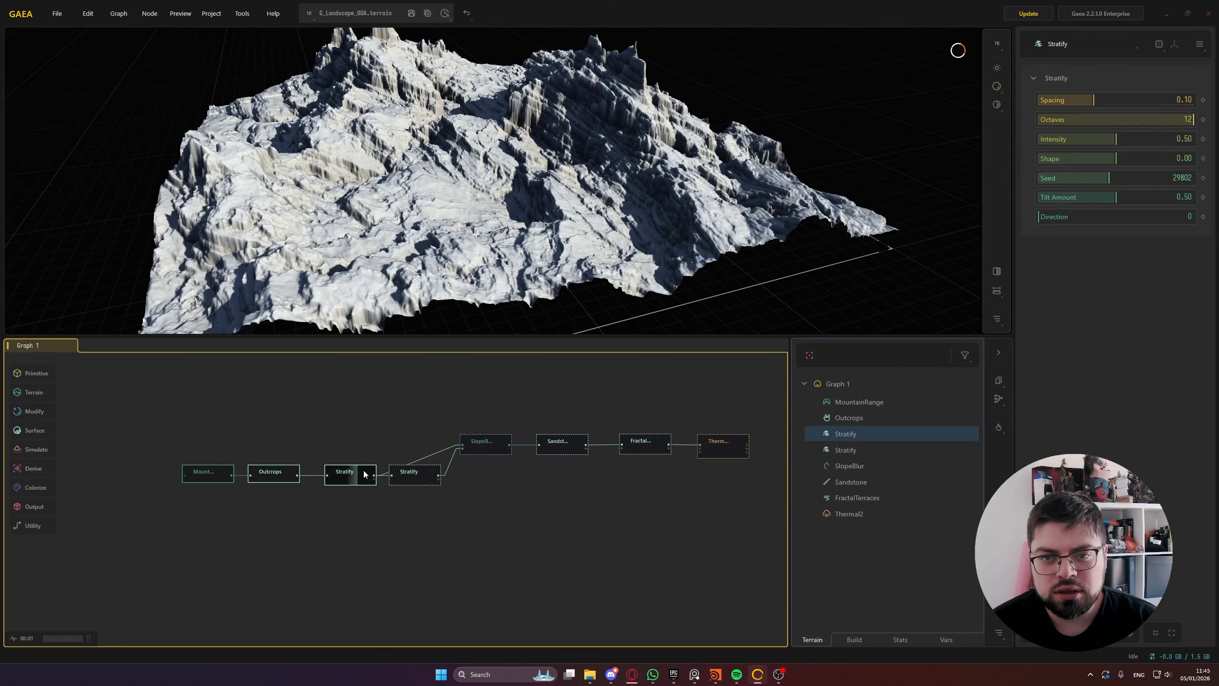
left_click(407, 475)
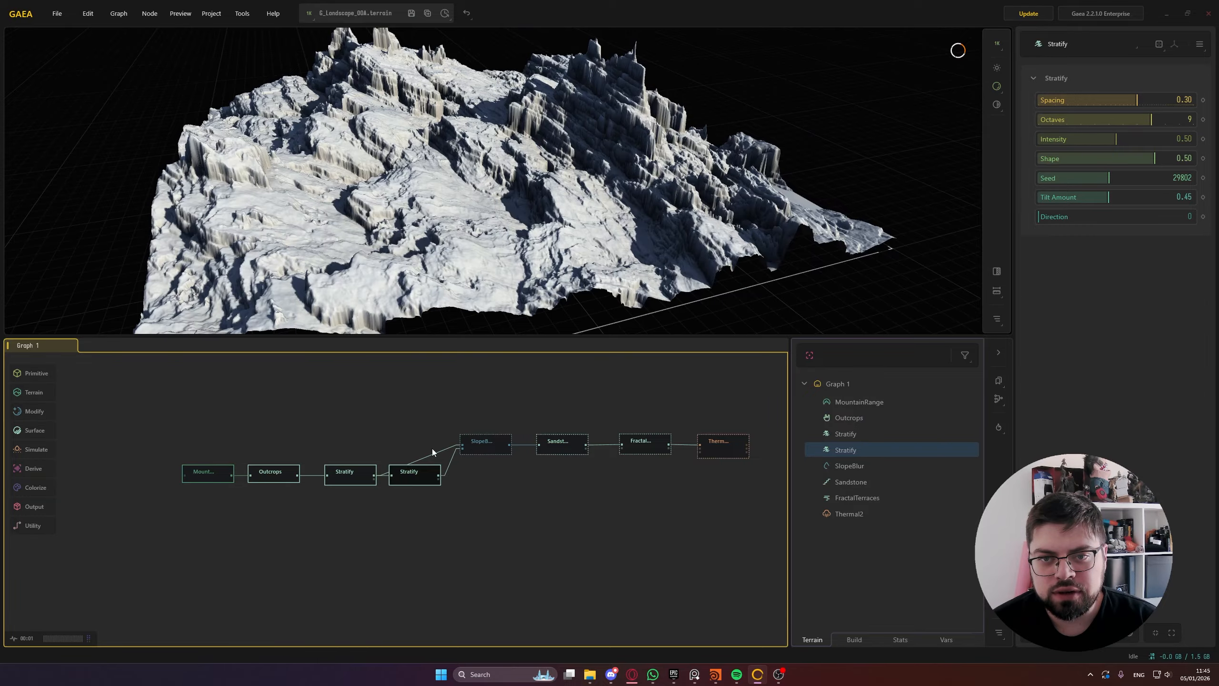
left_click(480, 447)
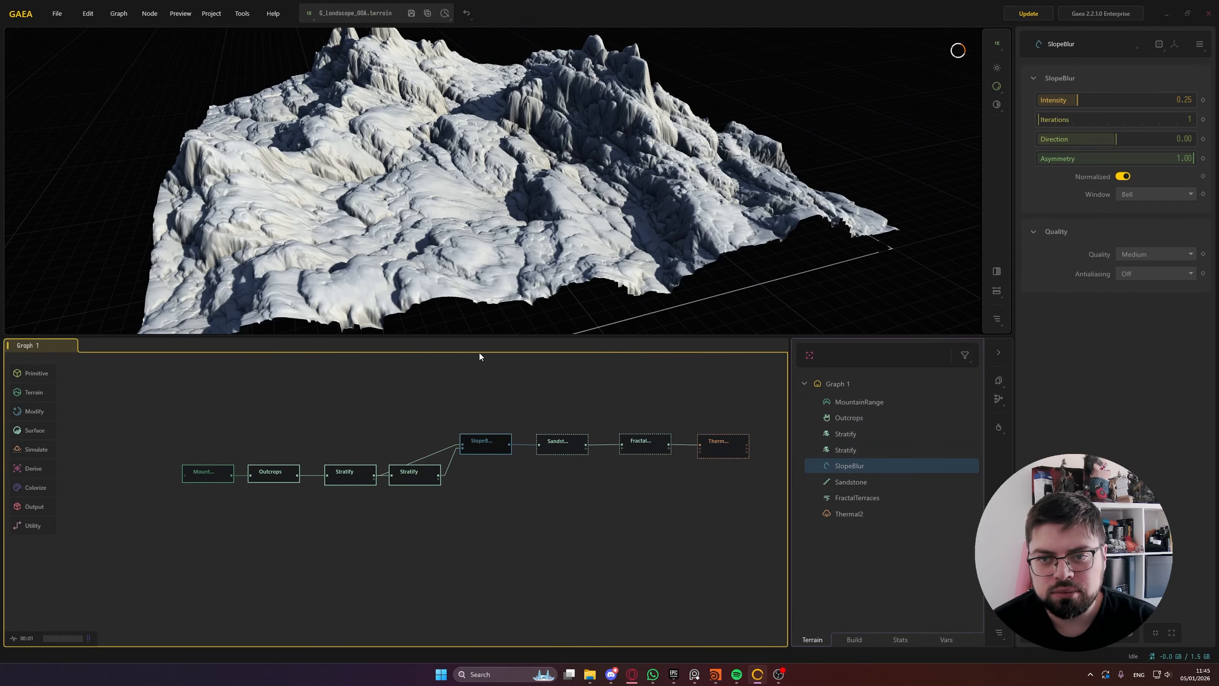
scroll(451, 212, "up", 5)
left_click_drag(456, 192, 471, 299)
left_click(564, 447)
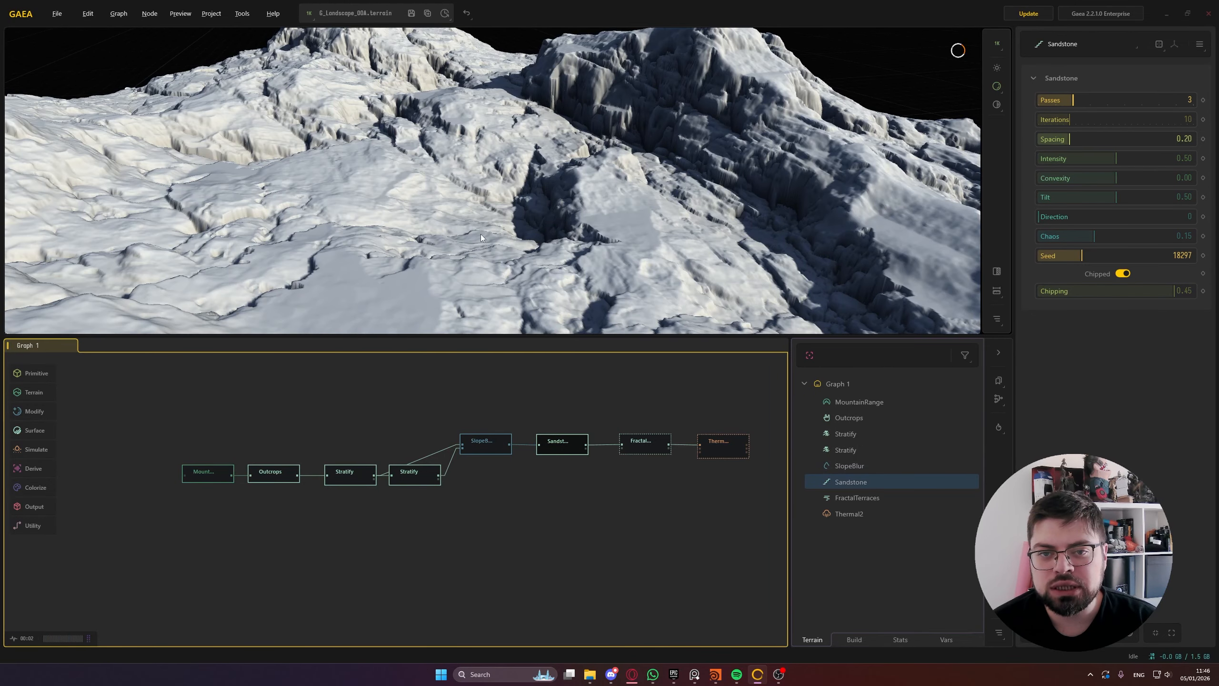
scroll(480, 236, "down", 5)
mouse_move(463, 240)
left_mouse_down()
mouse_move(480, 254)
mouse_move(467, 217)
mouse_move(478, 240)
left_mouse_up()
scroll(466, 213, "up", 2)
Compare the terrain at the Sandstone and FractalTerraces nodes repeatedly to judge the terracing effect
middle_click_drag(534, 421, 388, 411)
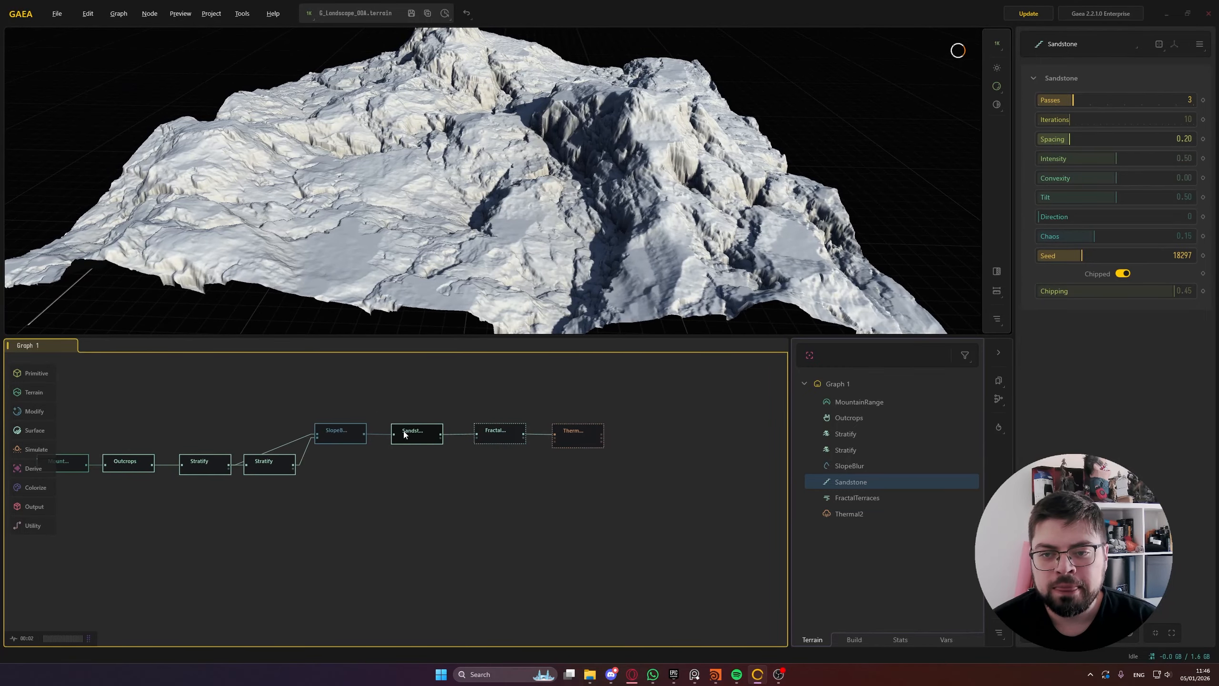
left_click(490, 434)
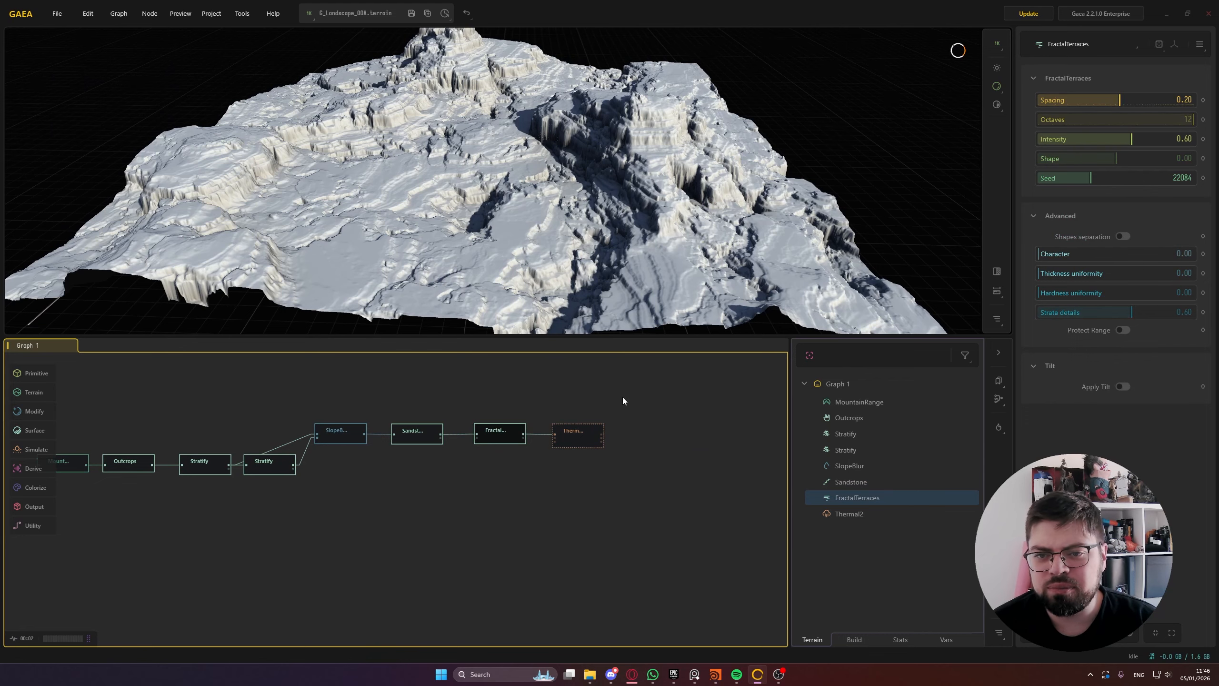
left_click(423, 437)
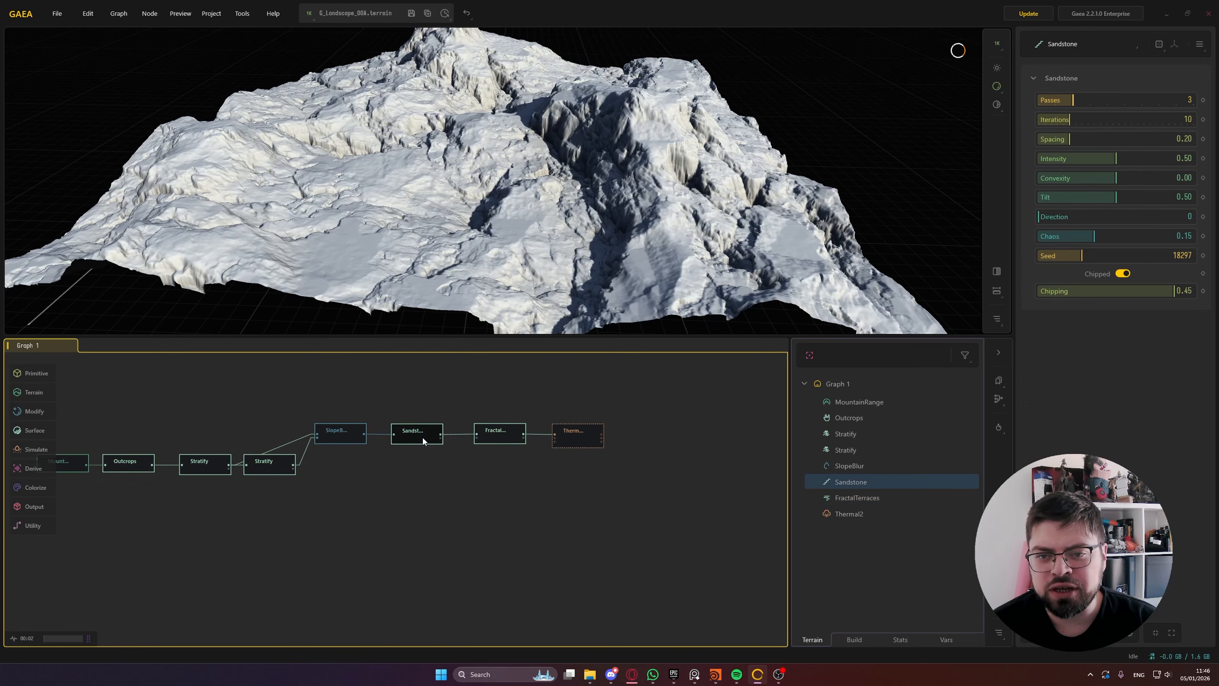
left_click(498, 436)
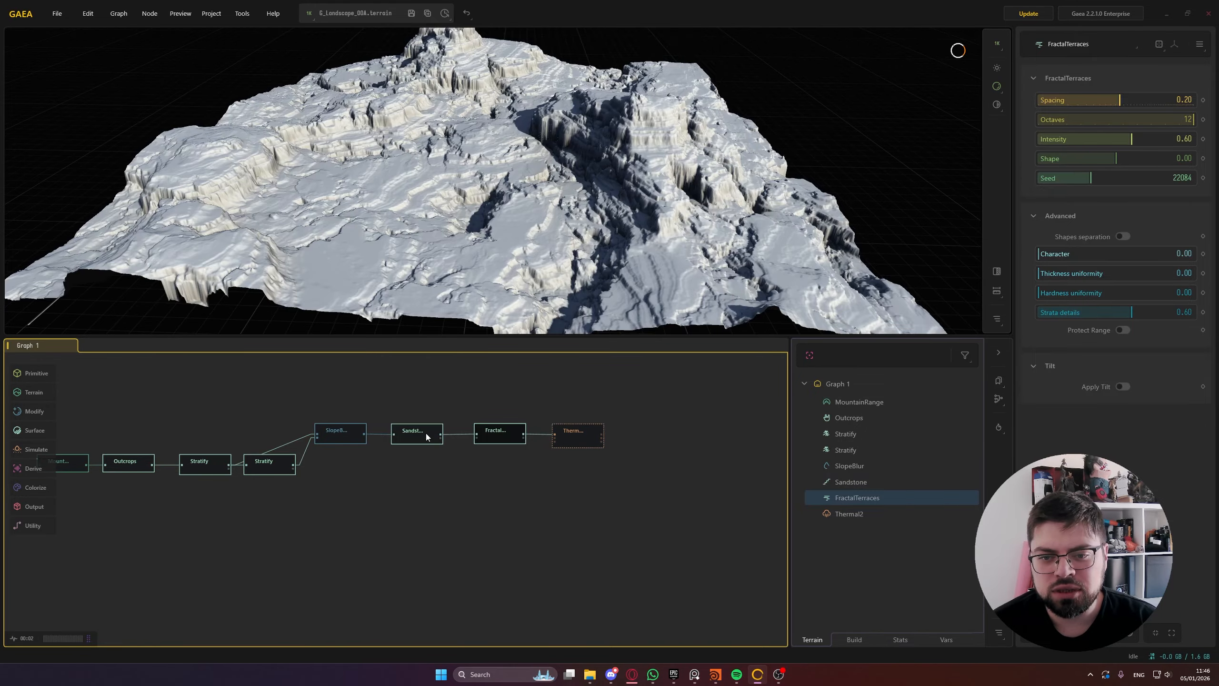
left_click(426, 433)
left_click(502, 433)
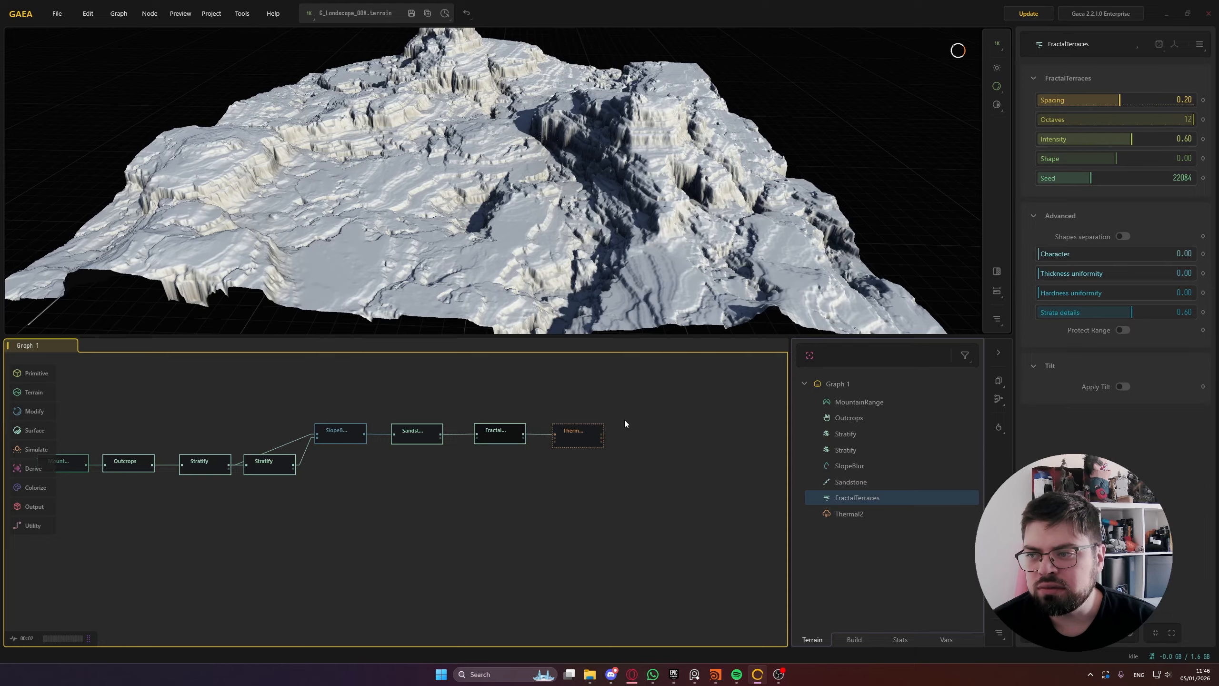
Examine the Thermal2 terrain from several angles and distances to judge how thermal erosion affects the cliffs and terraces
left_click(583, 436)
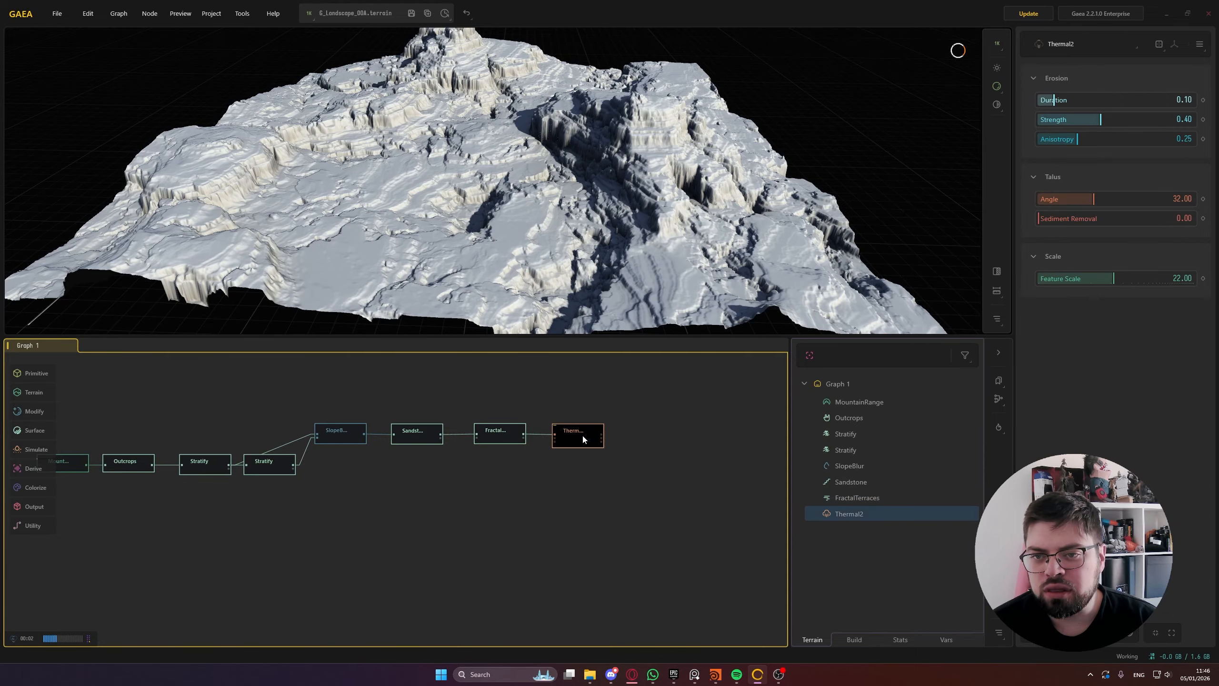
scroll(520, 166, "up", 4)
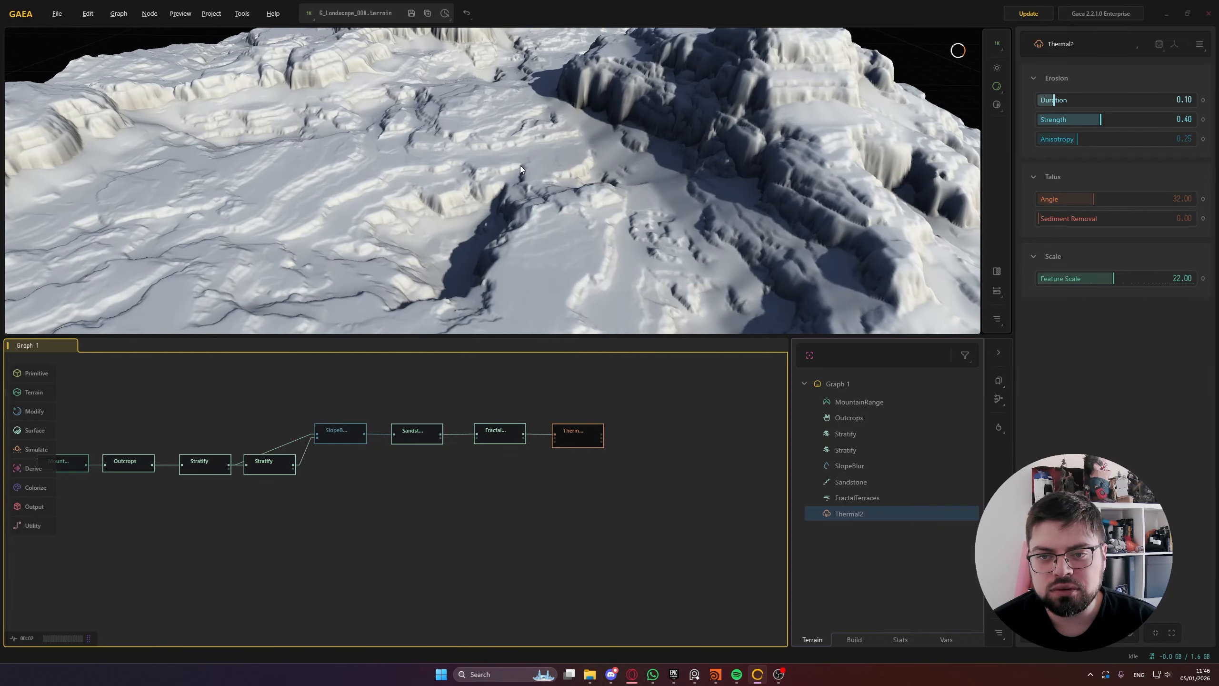
mouse_move(520, 166)
left_mouse_down()
mouse_move(512, 174)
mouse_move(507, 158)
mouse_move(531, 169)
mouse_move(531, 210)
mouse_move(538, 178)
mouse_move(522, 165)
left_mouse_up()
scroll(522, 164, "down", 4)
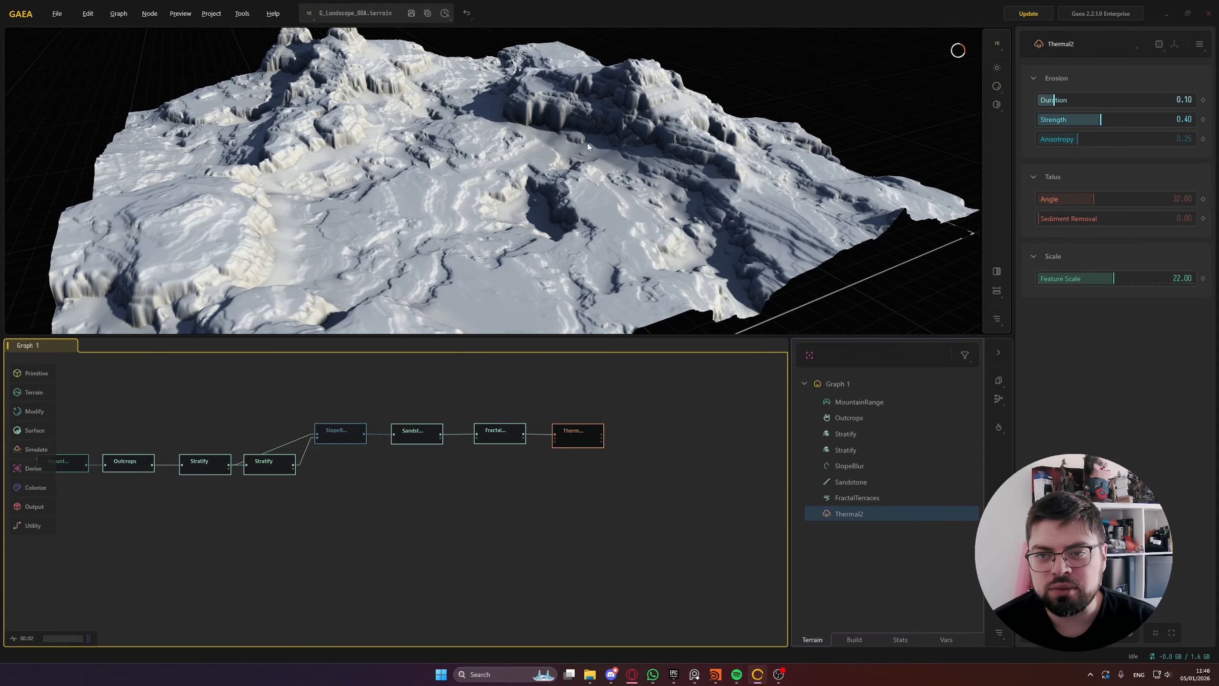
scroll(587, 137, "up", 5)
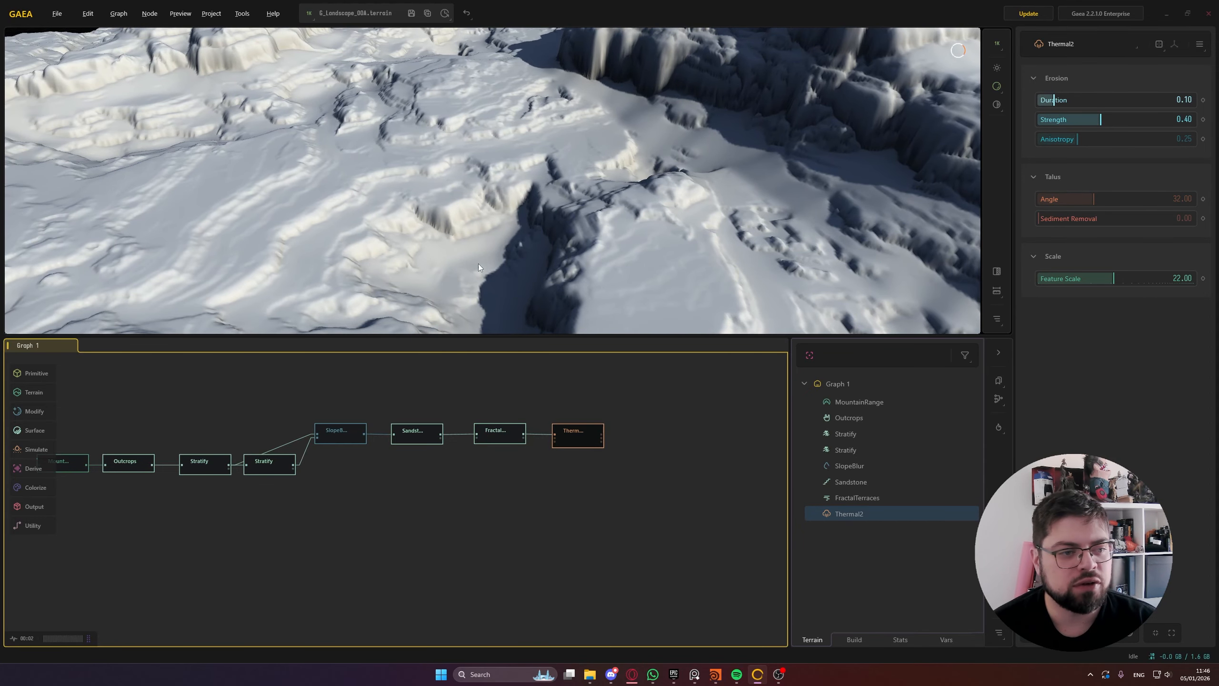
scroll(511, 178, "down", 5)
mouse_move(512, 178)
left_mouse_down()
mouse_move(493, 217)
mouse_move(489, 176)
left_mouse_up()
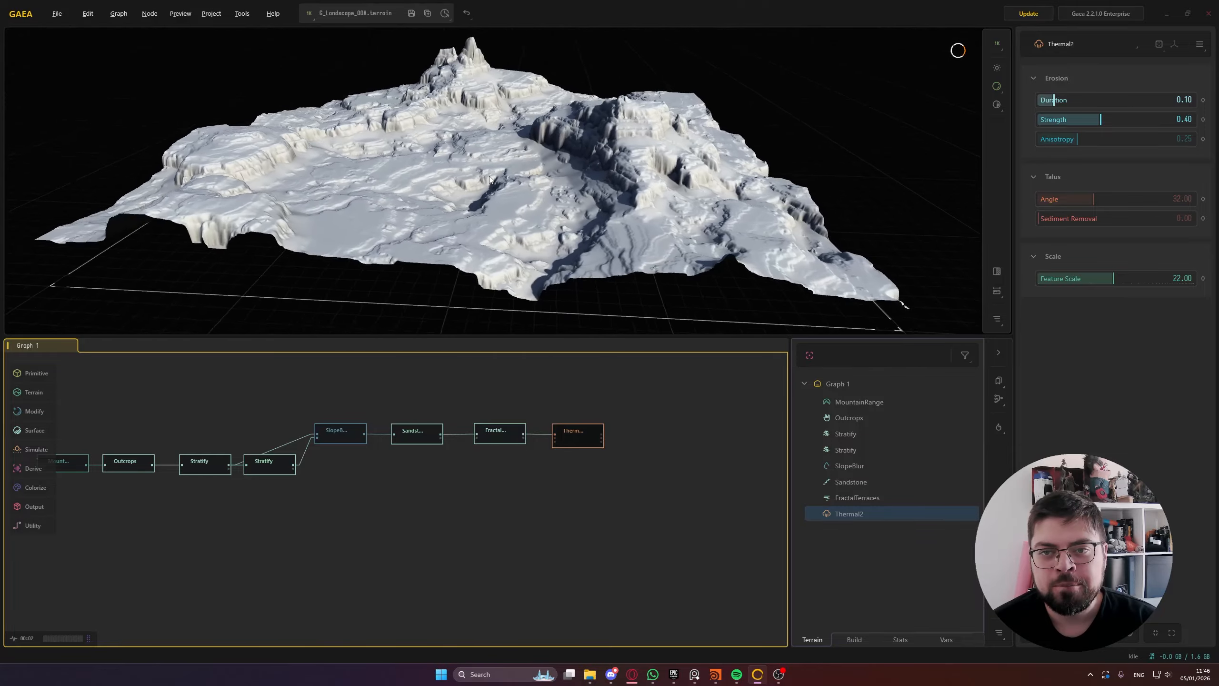
scroll(490, 180, "up", 5)
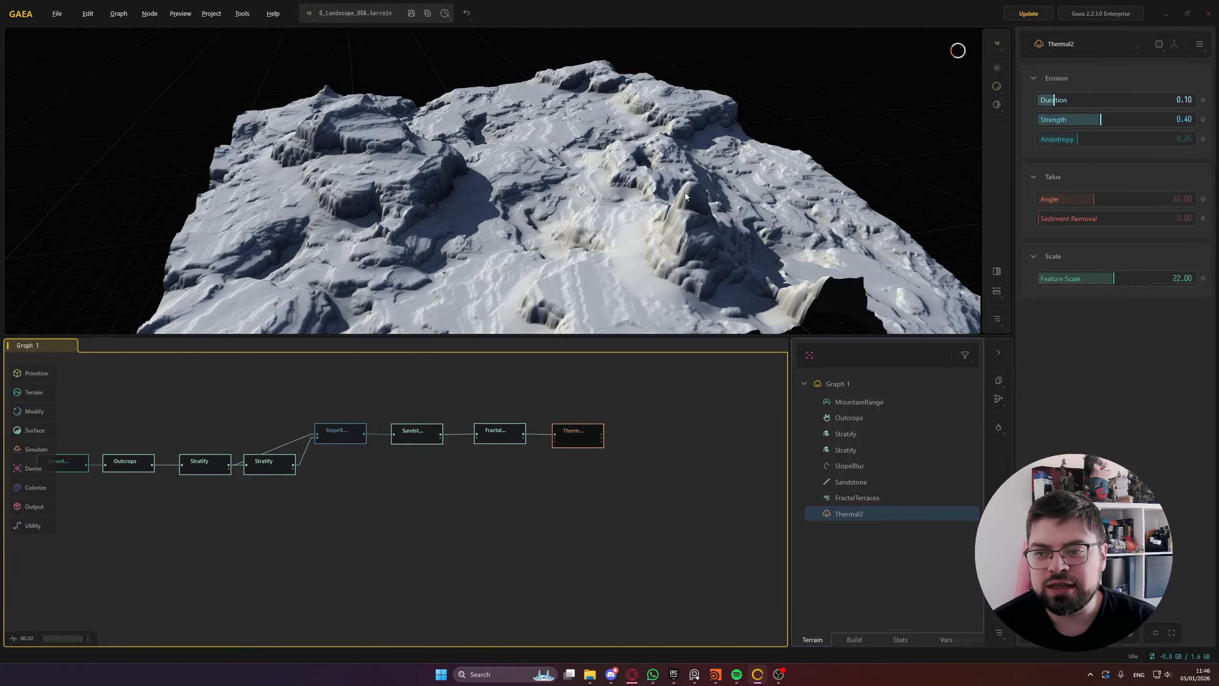
left_click_drag(685, 193, 598, 160)
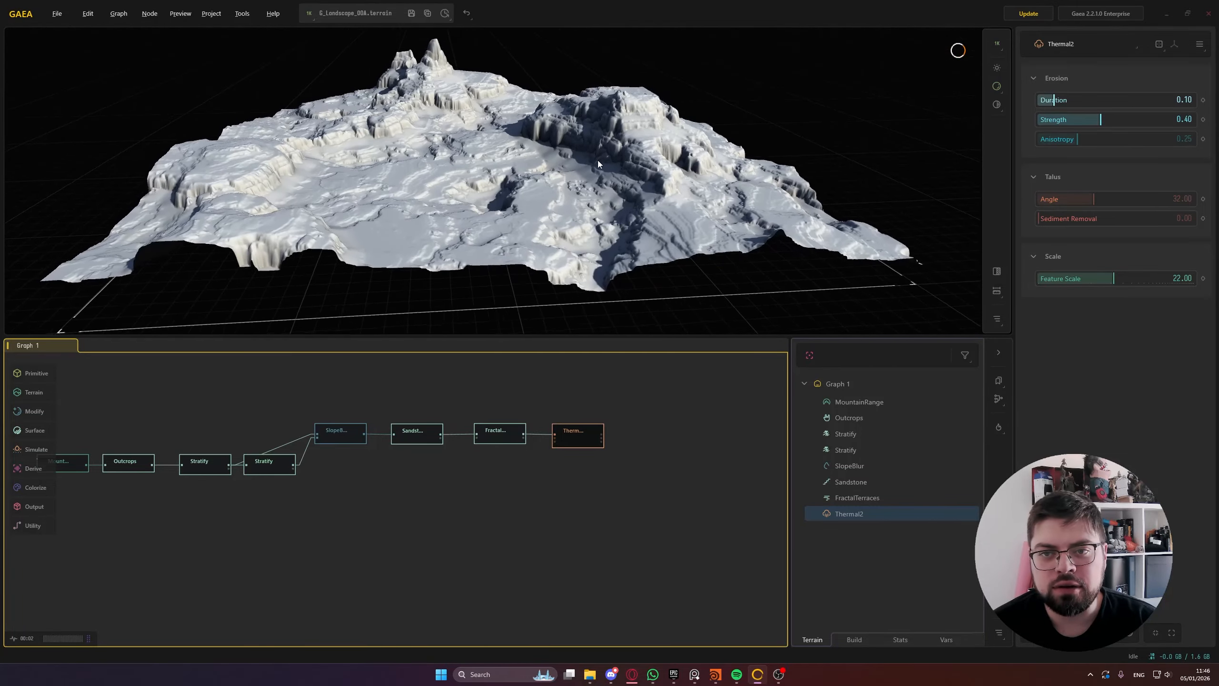
scroll(476, 210, "up", 8)
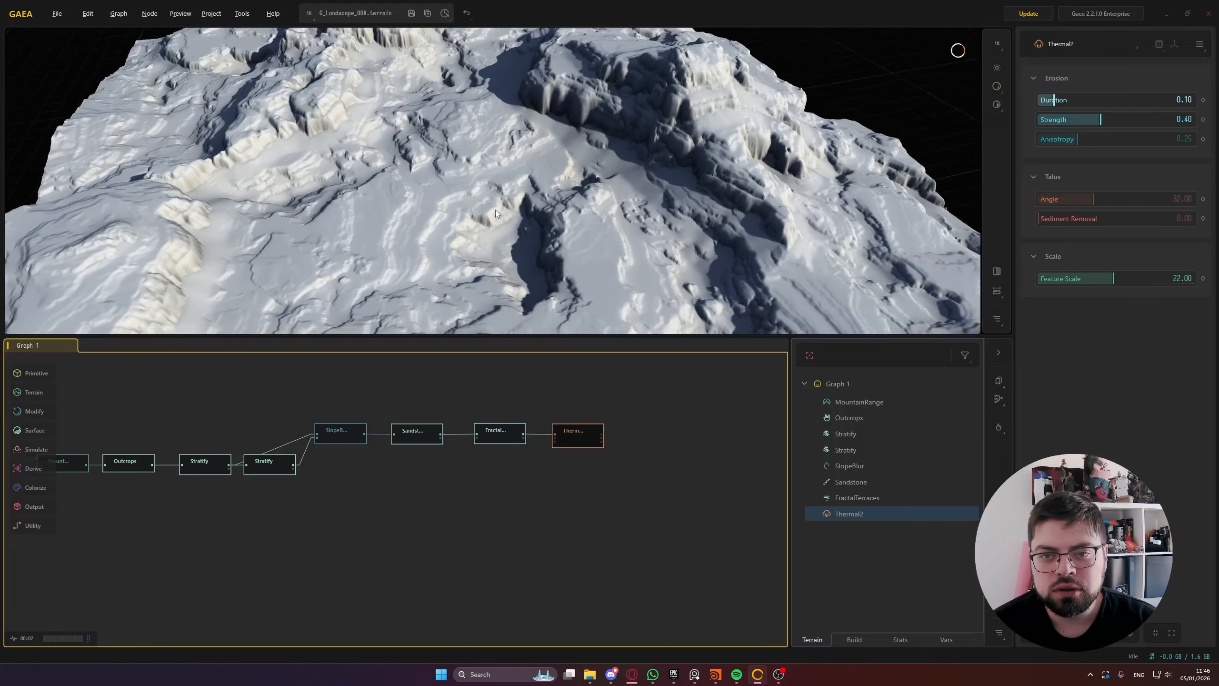
scroll(490, 175, "down", 5)
scroll(486, 186, "up", 5)
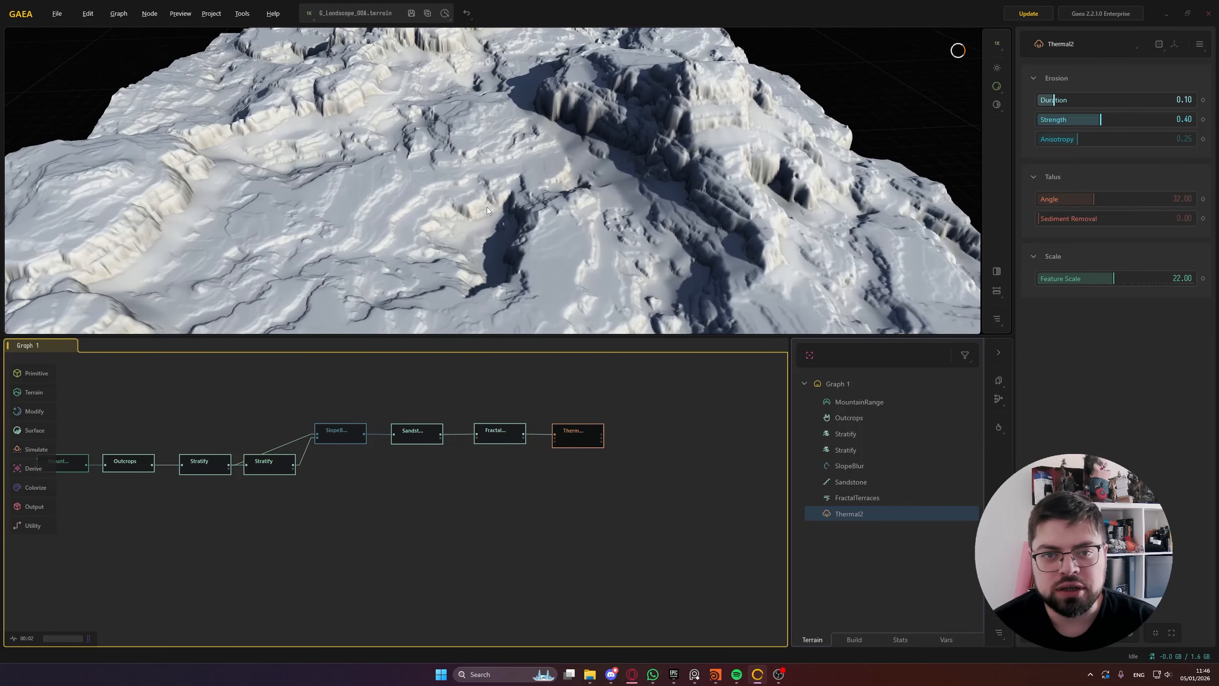
Nudge the Thermal2 node slightly upward in the graph and preview its terrain again
left_click(552, 420)
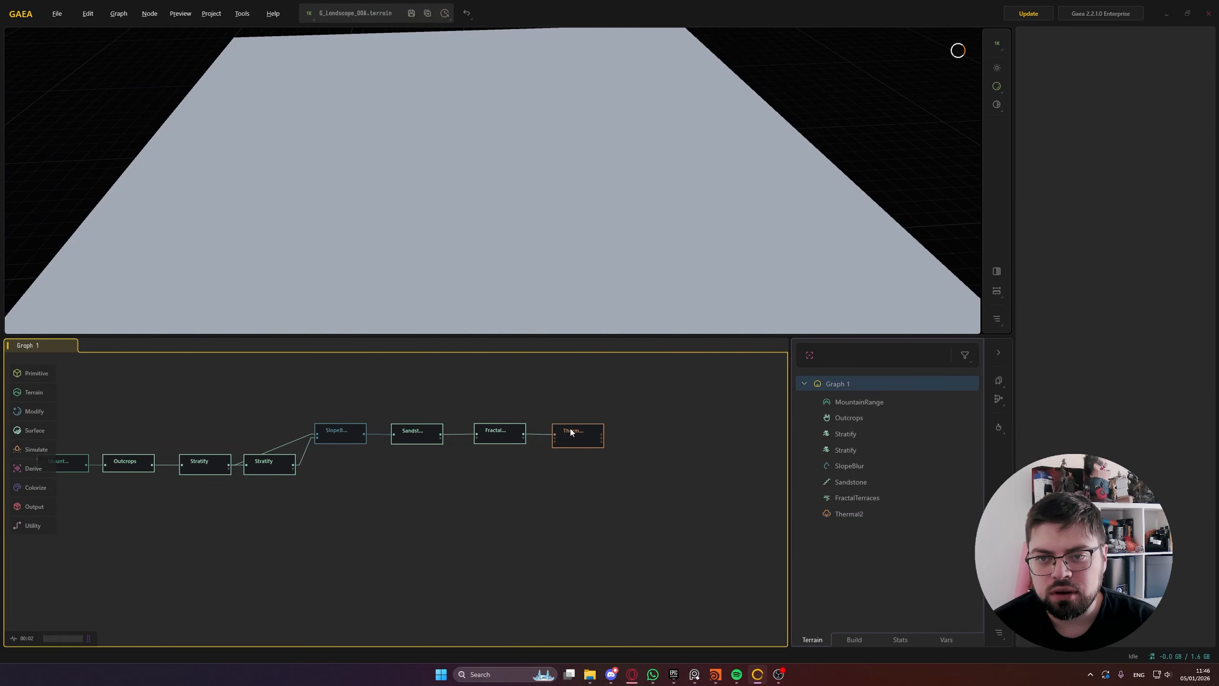
left_click(573, 434)
left_click(583, 472)
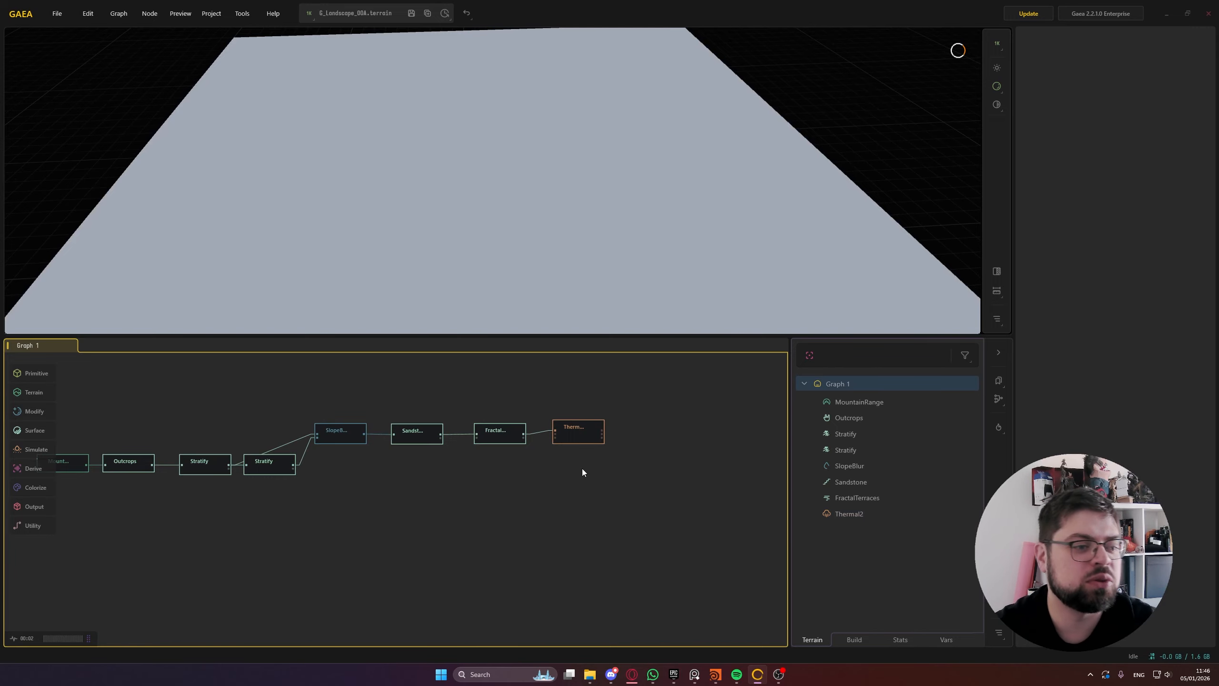
middle_click_drag(616, 428, 520, 439)
left_click(475, 420)
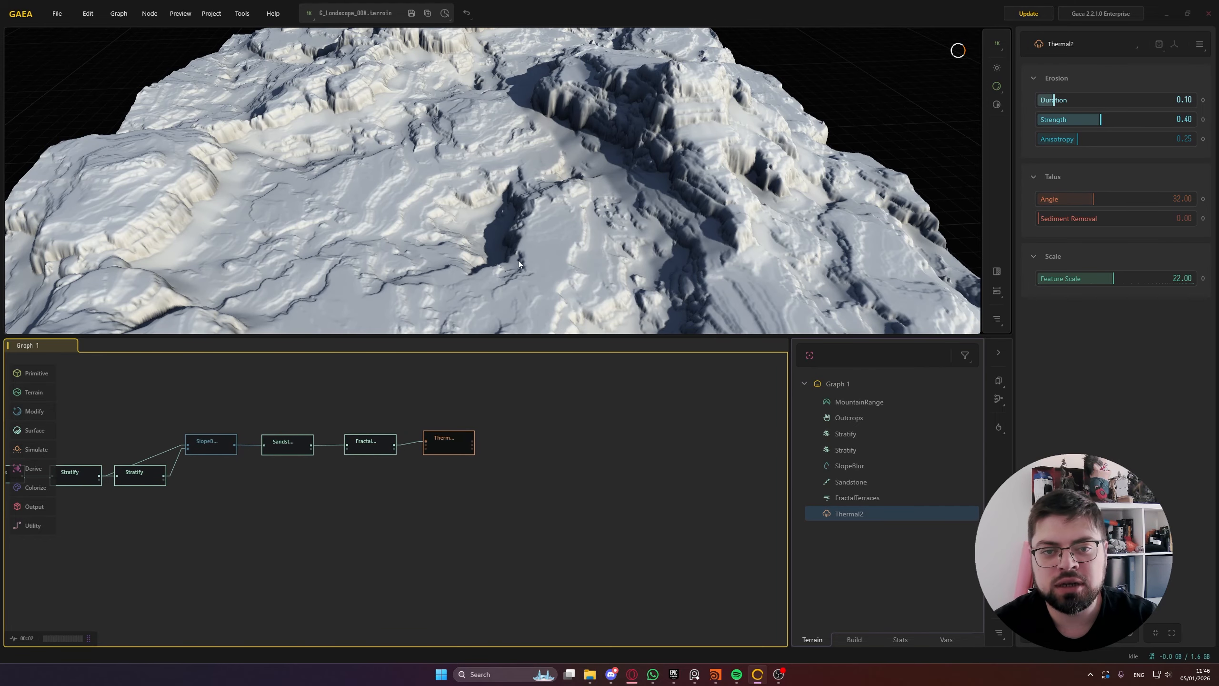
scroll(525, 182, "down", 3)
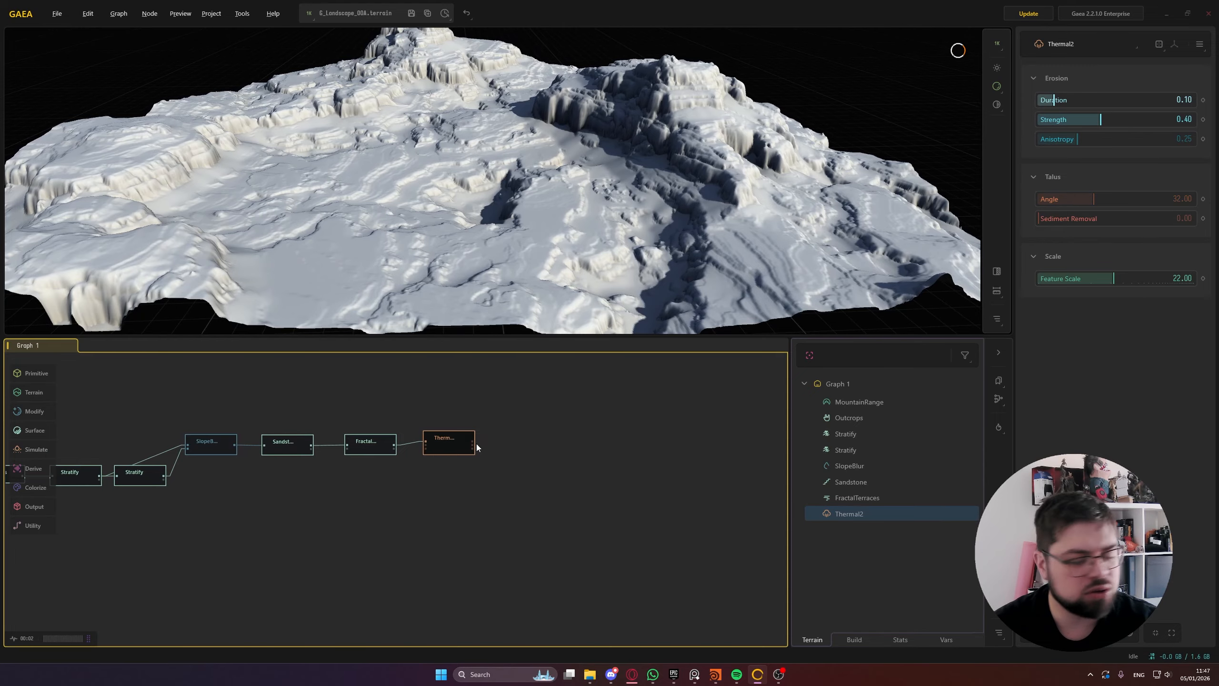
Add an Erosion2 node connected to the Thermal2 output and align it beside Thermal2
scroll(476, 444, "up", 2)
left_click_drag(470, 439, 502, 434)
type("ero")
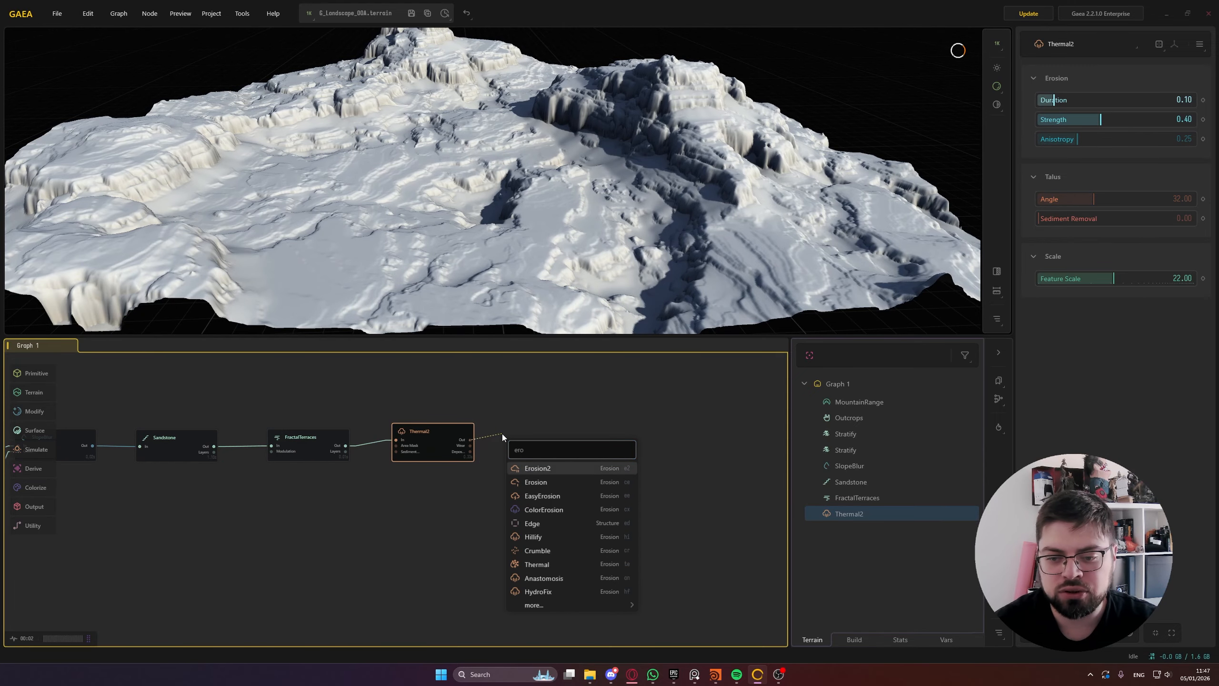
key("Return")
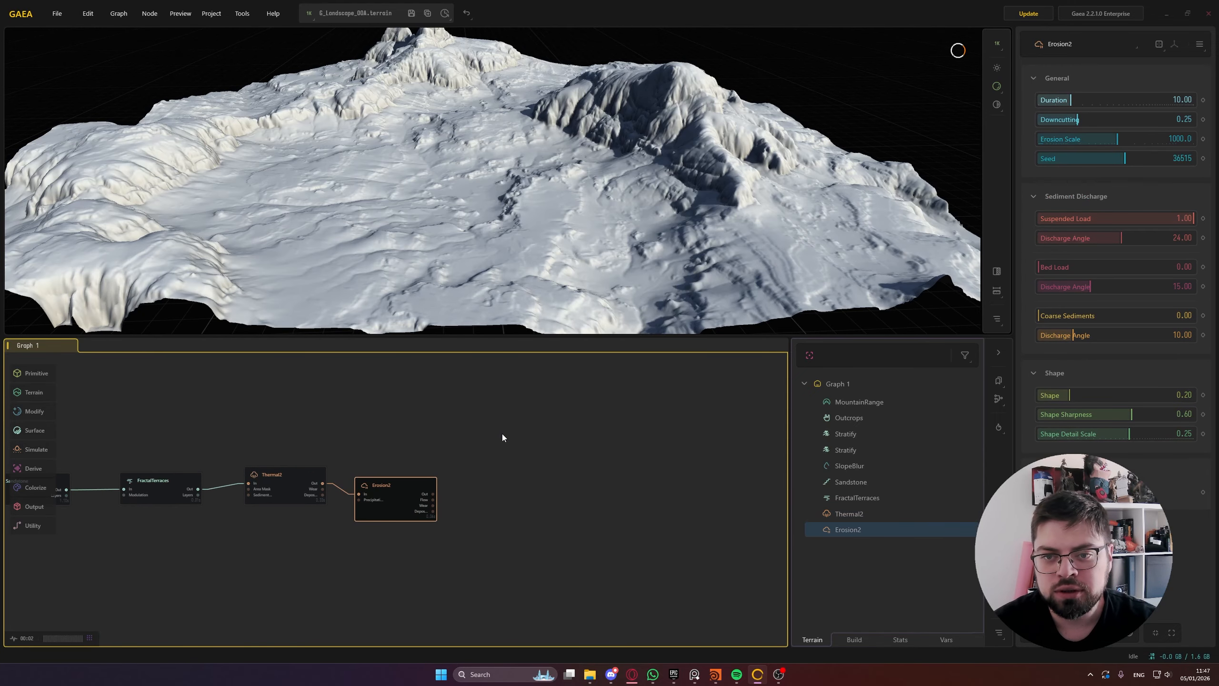
left_click_drag(384, 507, 394, 494)
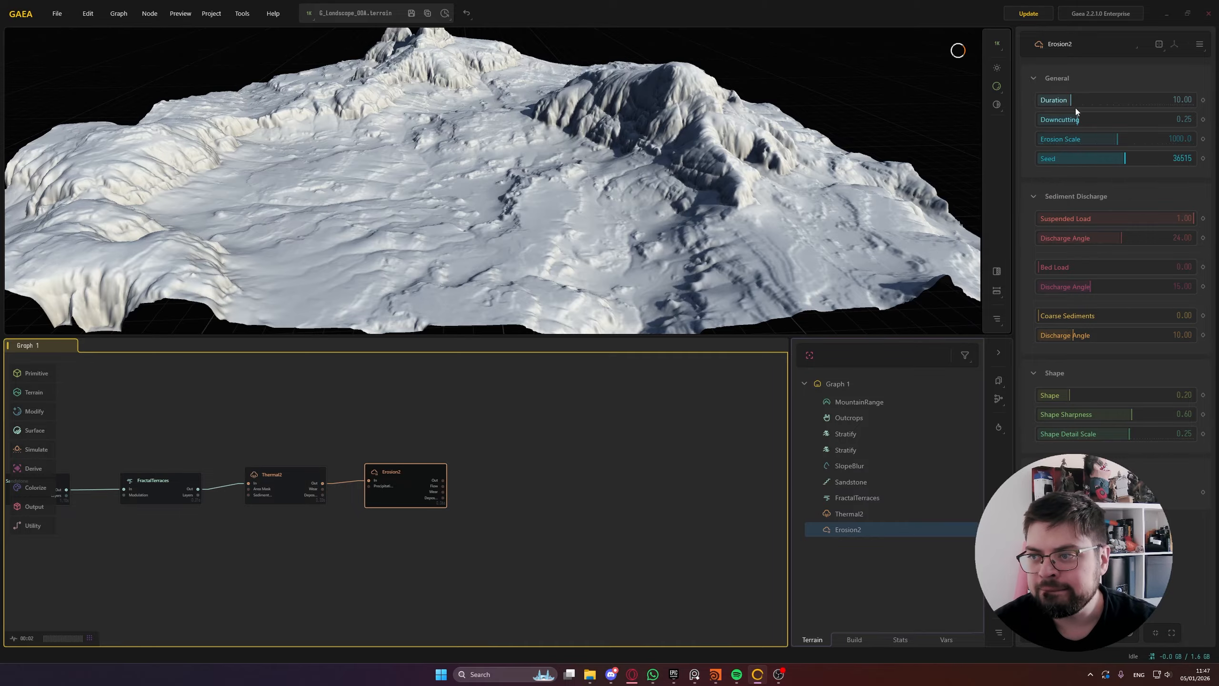
Set the Erosion2 Duration to 1 and Downcutting to 0.05, keeping the node aligned with Thermal2
double_click(1160, 101)
type("1")
key("Return")
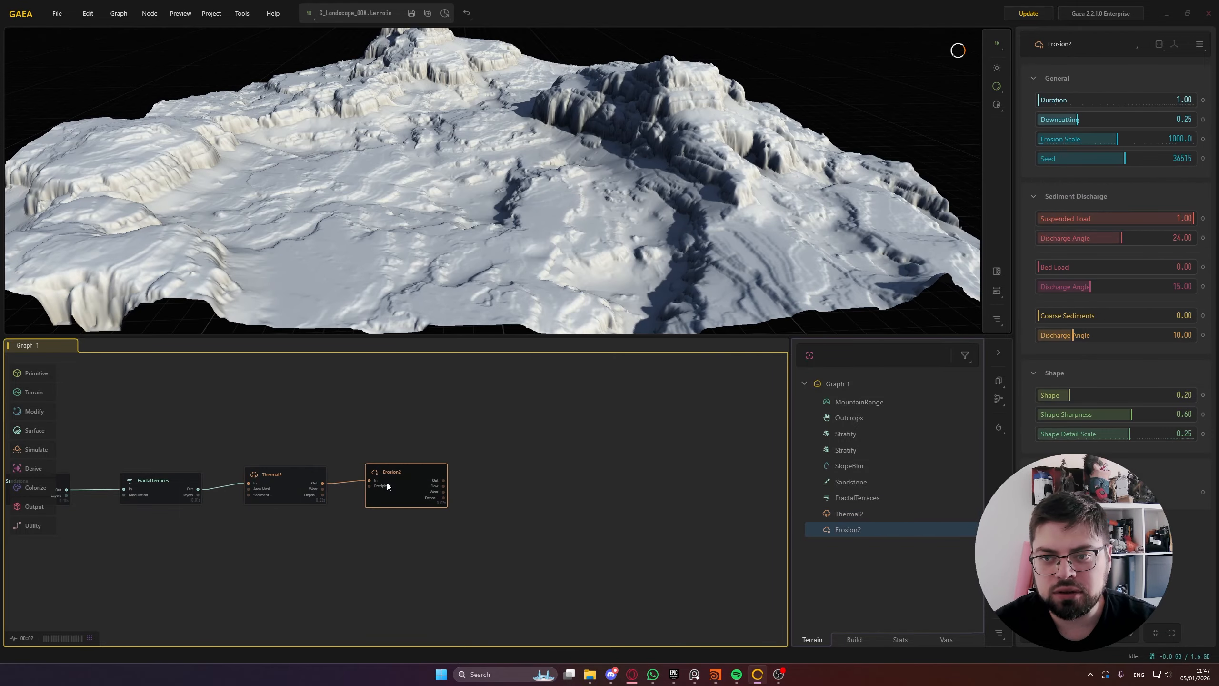
left_click_drag(397, 488, 400, 490)
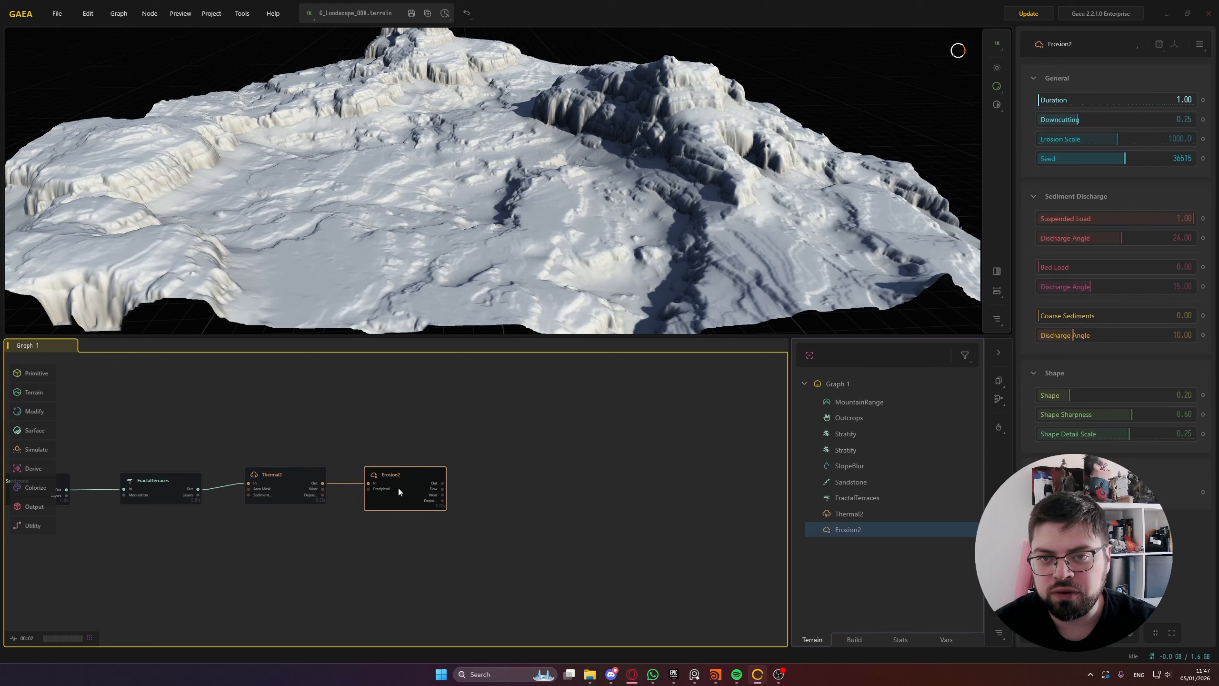
double_click(1068, 119)
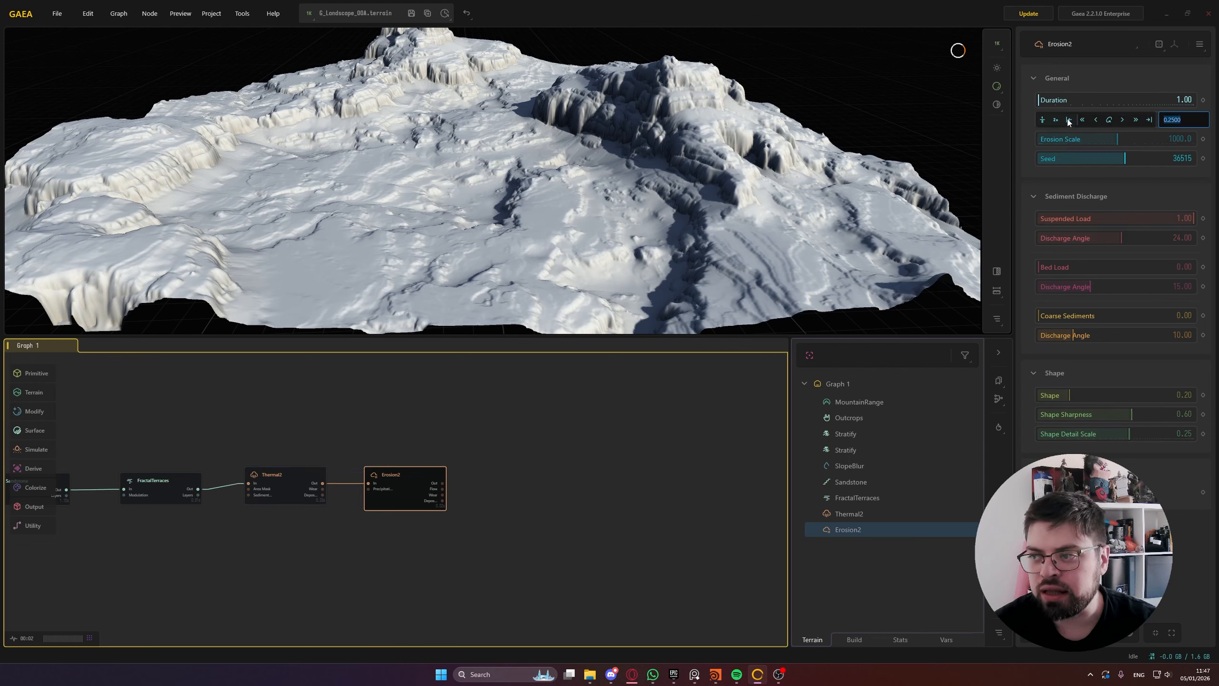
type("0.05")
key("Return")
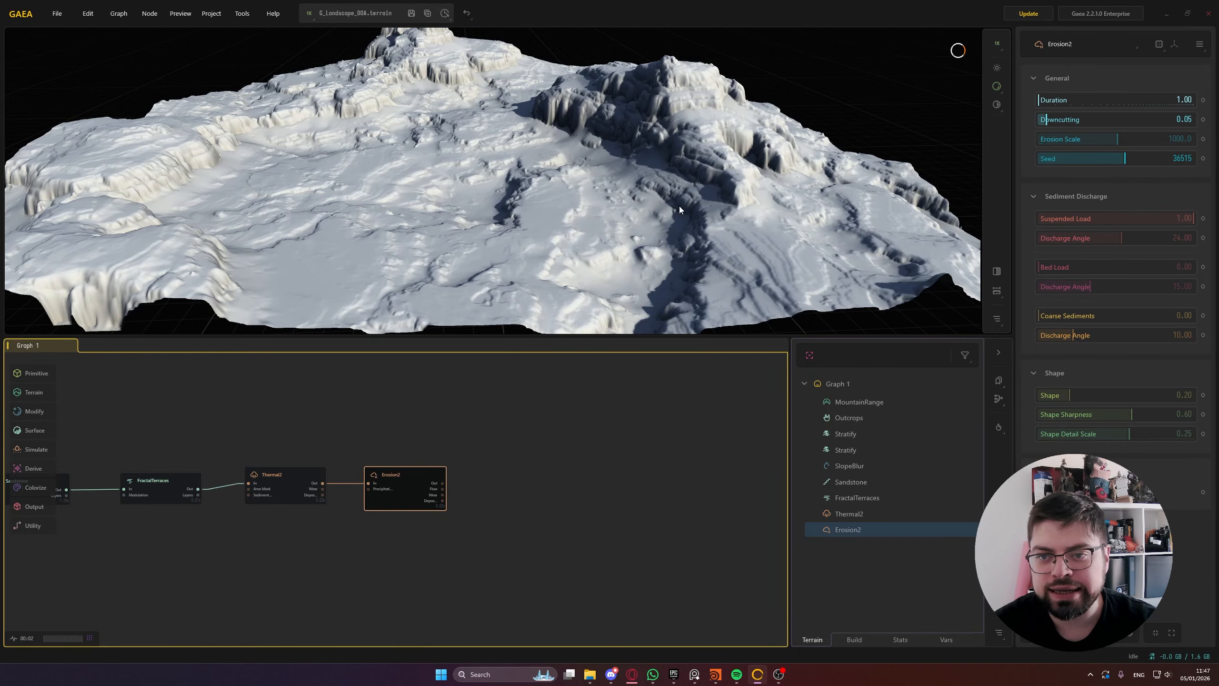
Inspect the Erosion2 terrain up close and from several angles, checking the flow channels and the cliff bases
left_click_drag(407, 177, 721, 213)
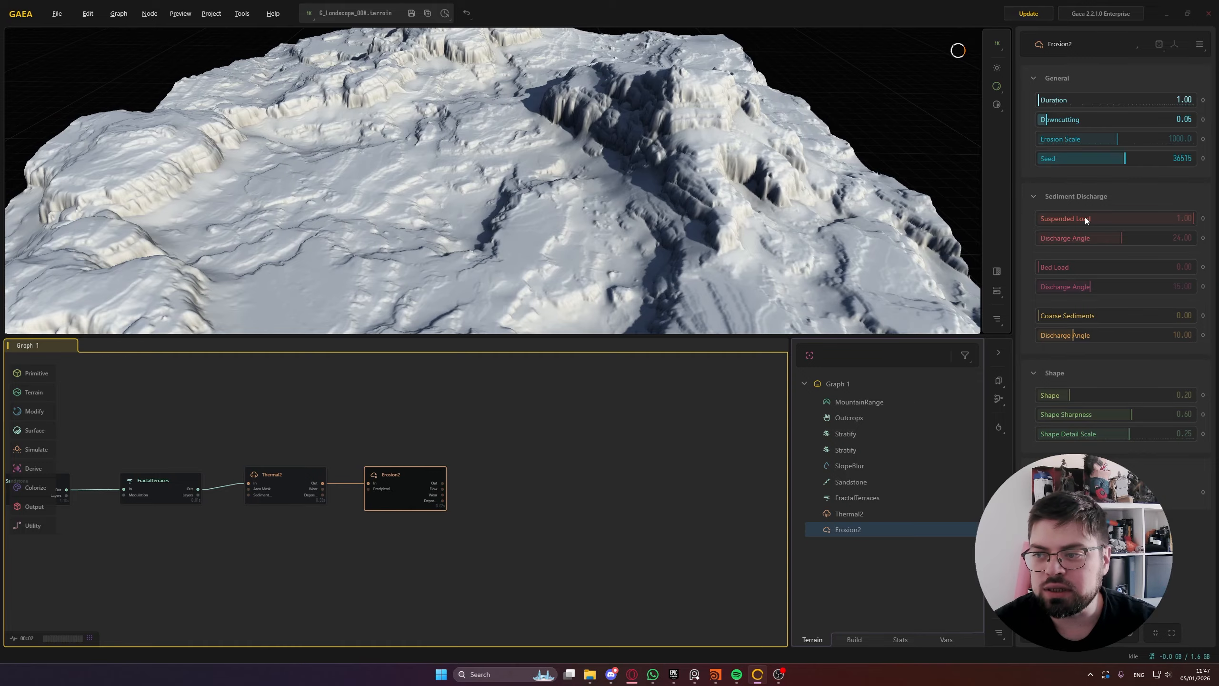
left_click_drag(326, 191, 212, 143)
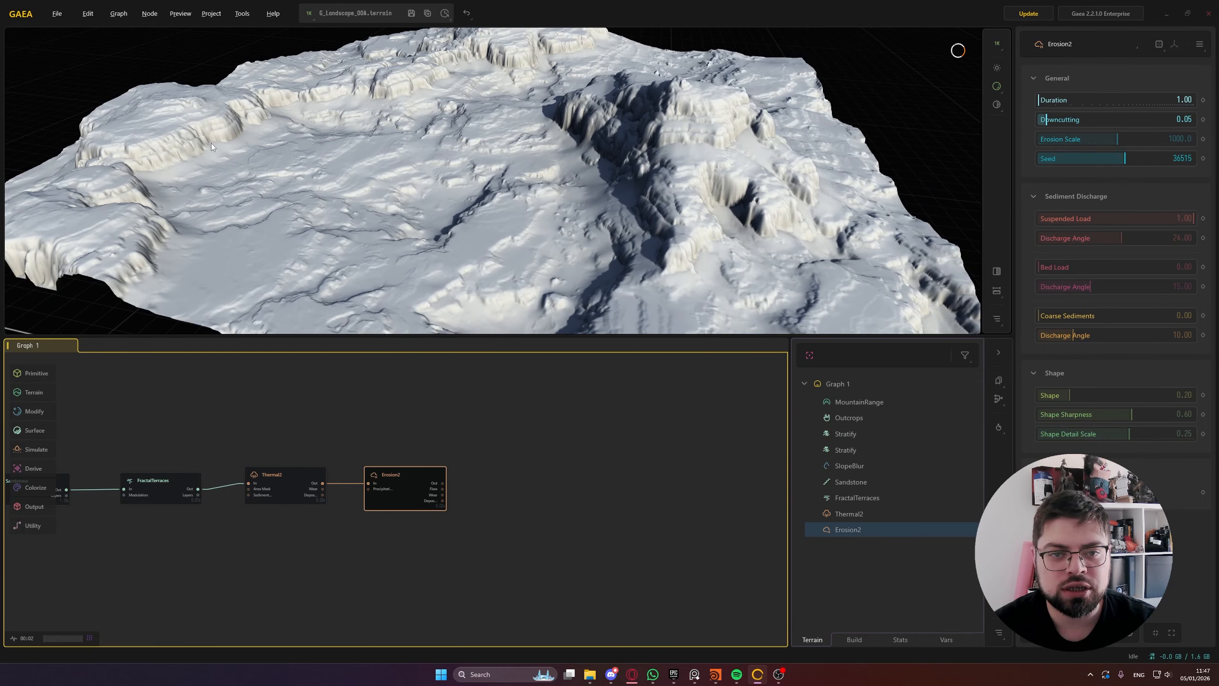
scroll(209, 123, "up", 4)
middle_click_drag(209, 123, 299, 162)
scroll(315, 144, "up", 5)
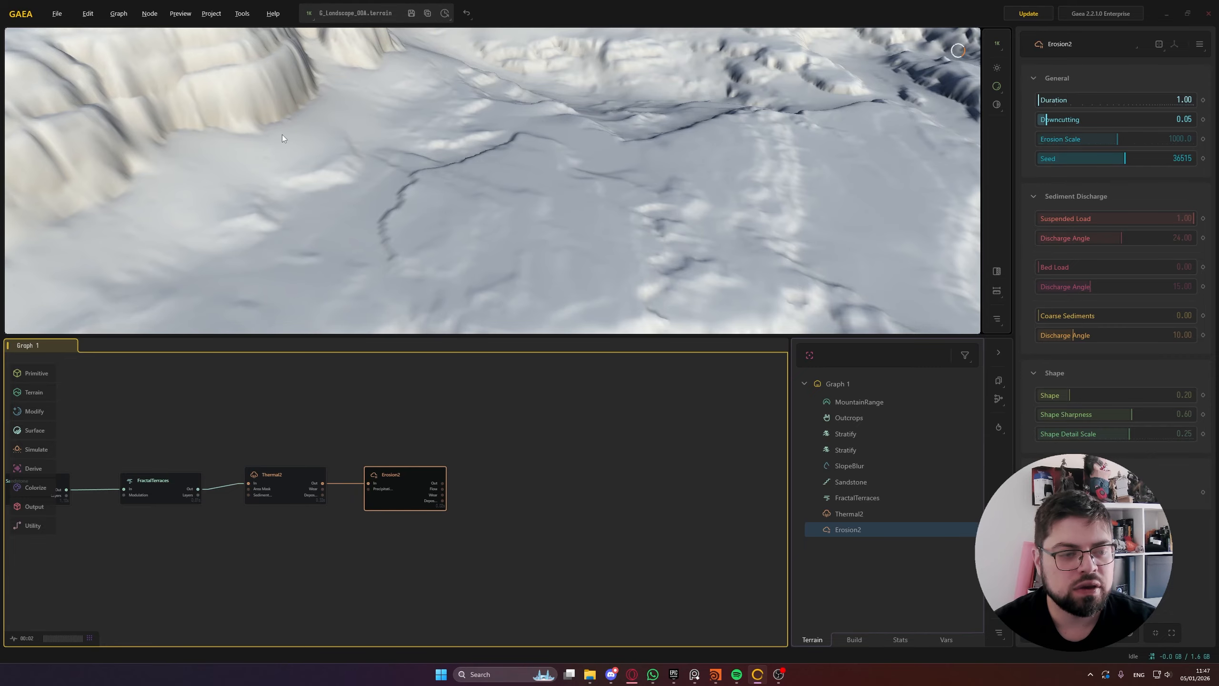
scroll(337, 173, "down", 6)
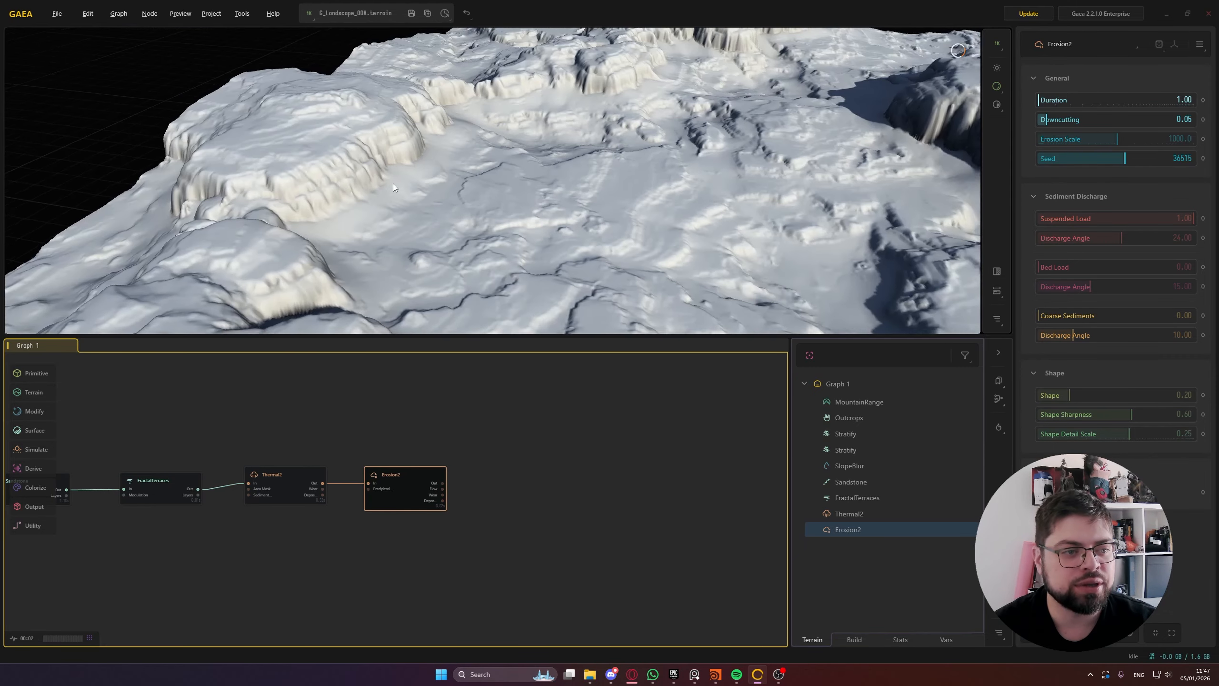
left_click_drag(392, 183, 656, 153)
scroll(667, 174, "up", 3)
mouse_move(591, 192)
left_mouse_down()
mouse_move(606, 182)
mouse_move(587, 202)
left_mouse_up()
left_click_drag(560, 199, 535, 179)
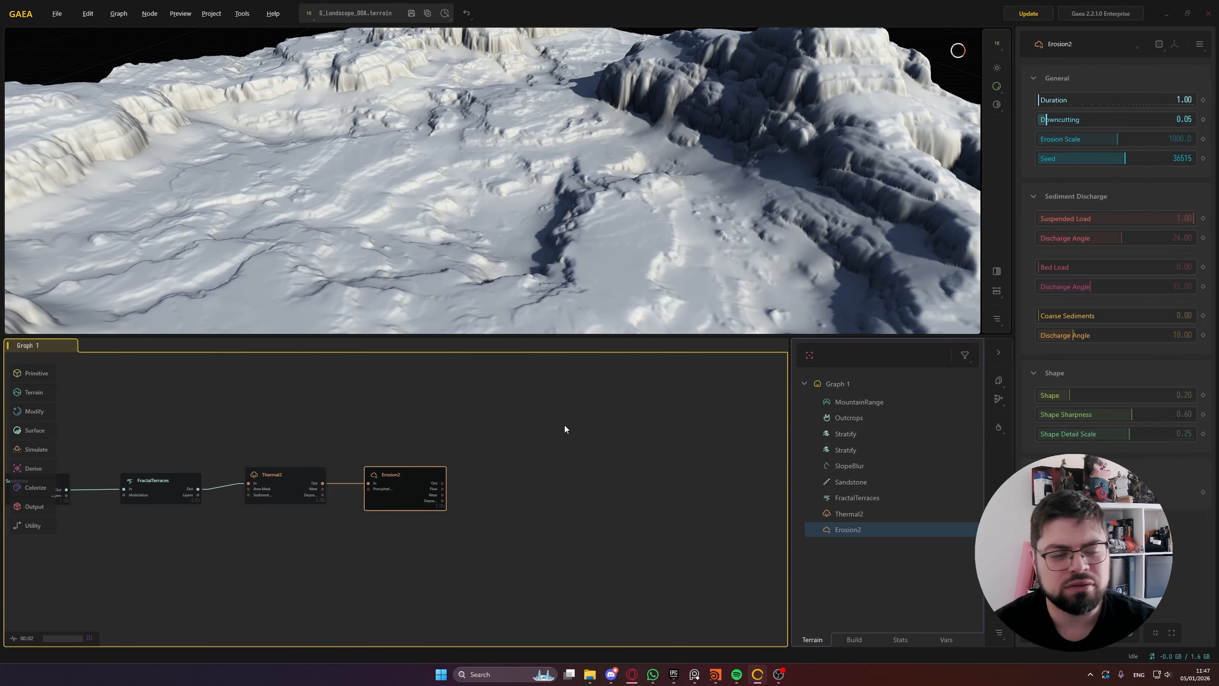
Preview the eroded terrain at 2048 x 2048, return the preview resolution to 1024 x 1024 and deselect the node
middle_click_drag(564, 425, 509, 419)
left_click(308, 13)
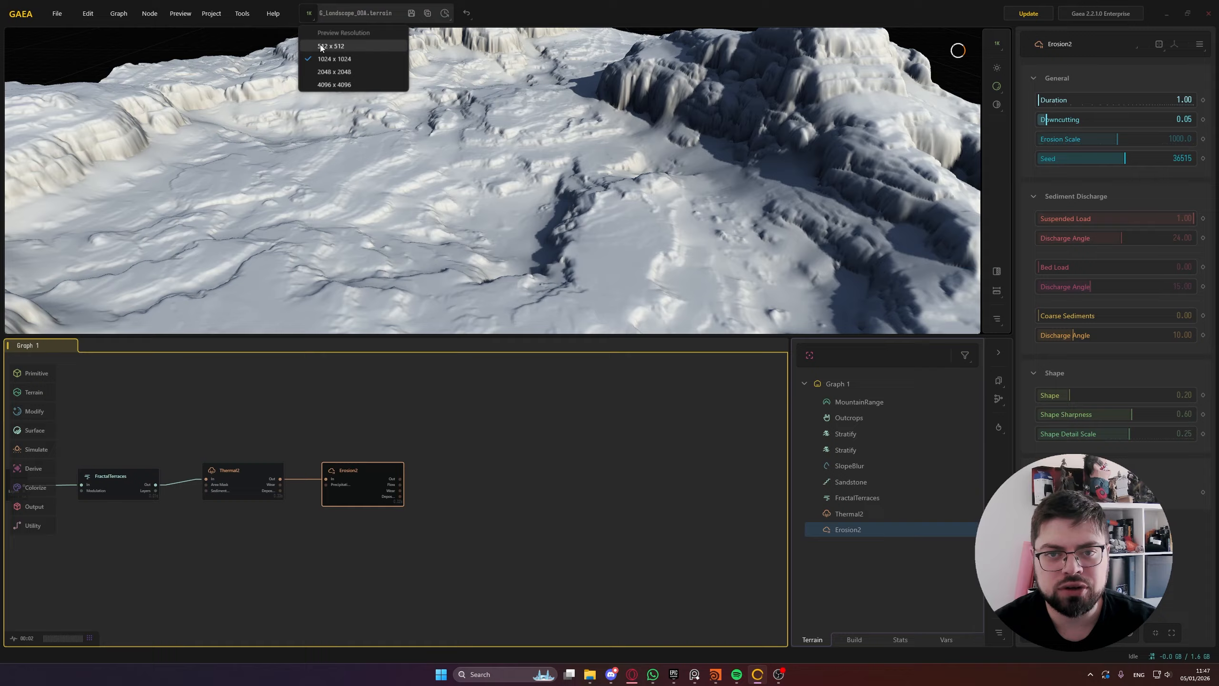
left_click(331, 72)
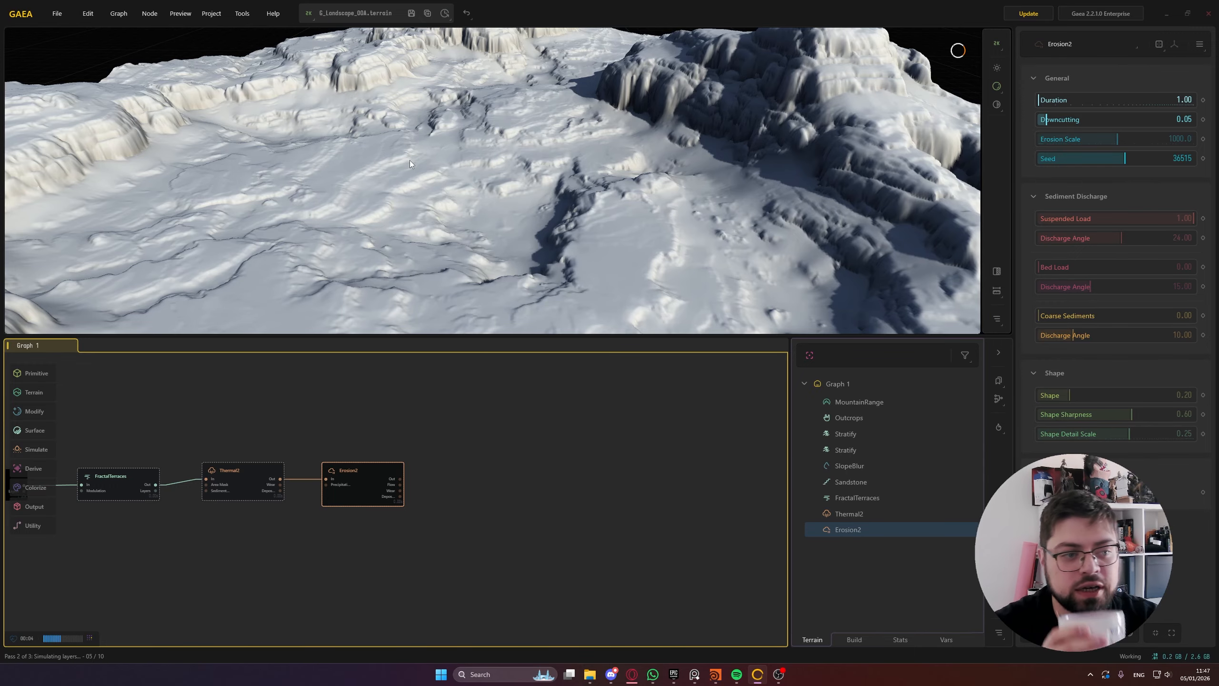
left_click_drag(410, 160, 303, 44)
left_click(308, 13)
left_click(337, 59)
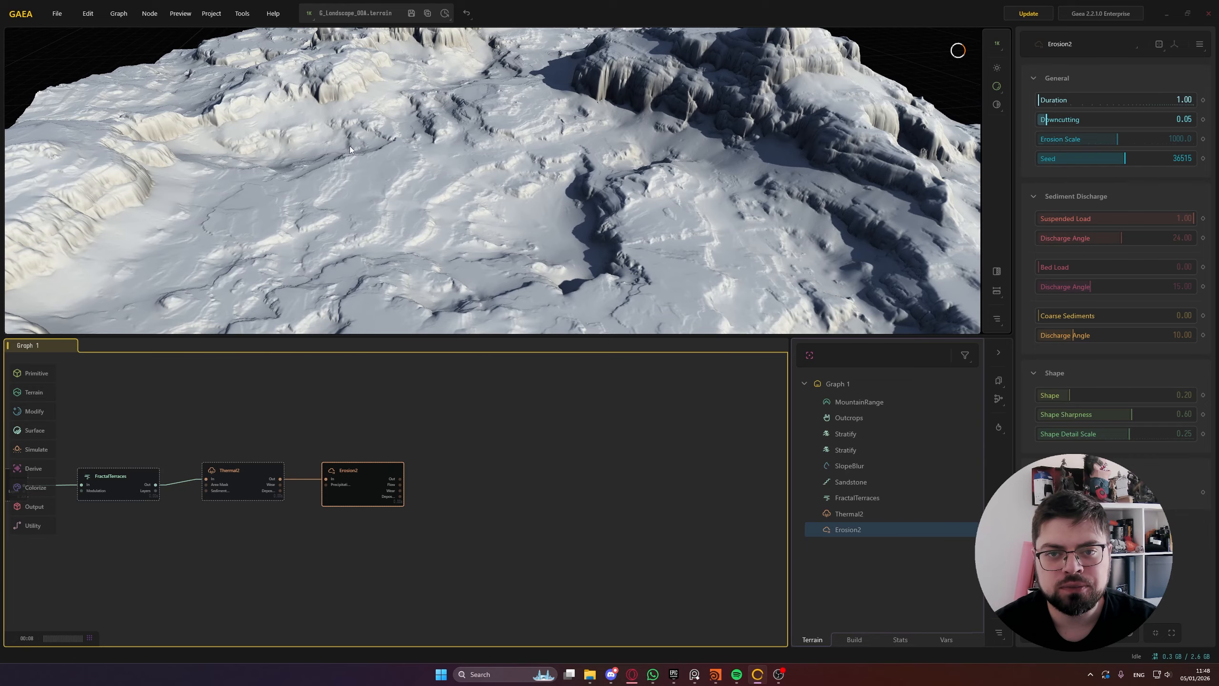
left_click(474, 464)
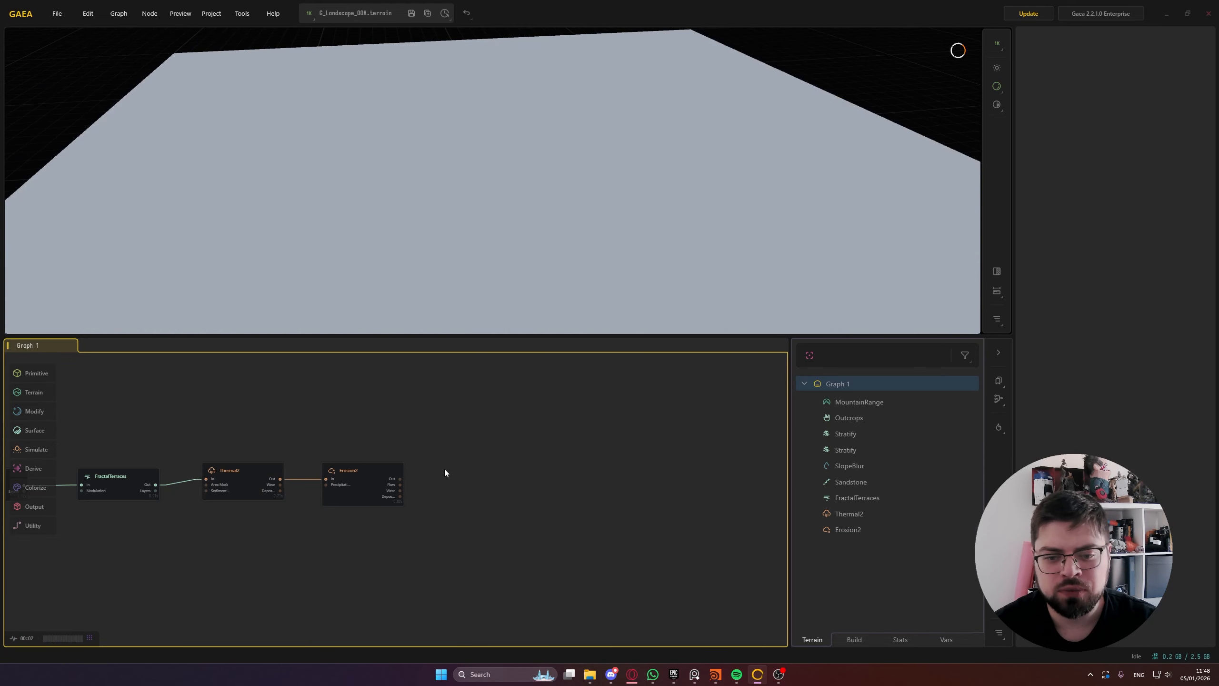
middle_click_drag(488, 474, 473, 479)
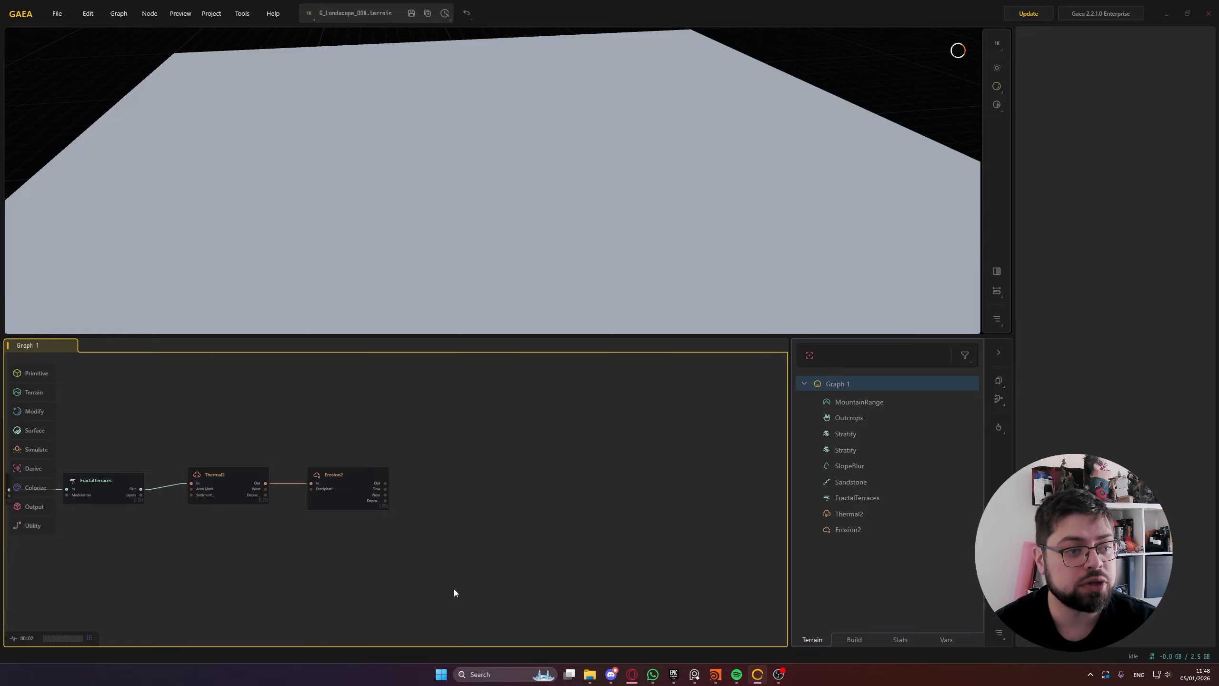
Switch to File Explorer and open the 50_UHQ_Terrain_Vol.2_Alpha_TIFF folder
left_click(590, 674)
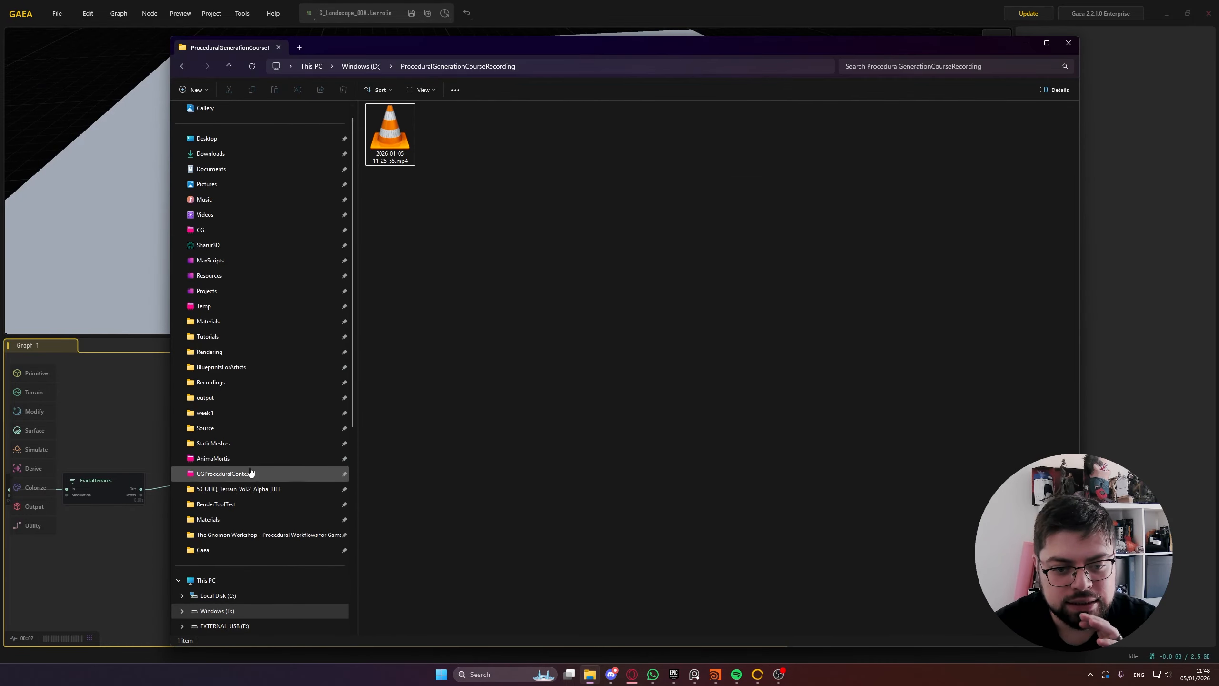
left_click(242, 479)
left_click(242, 490)
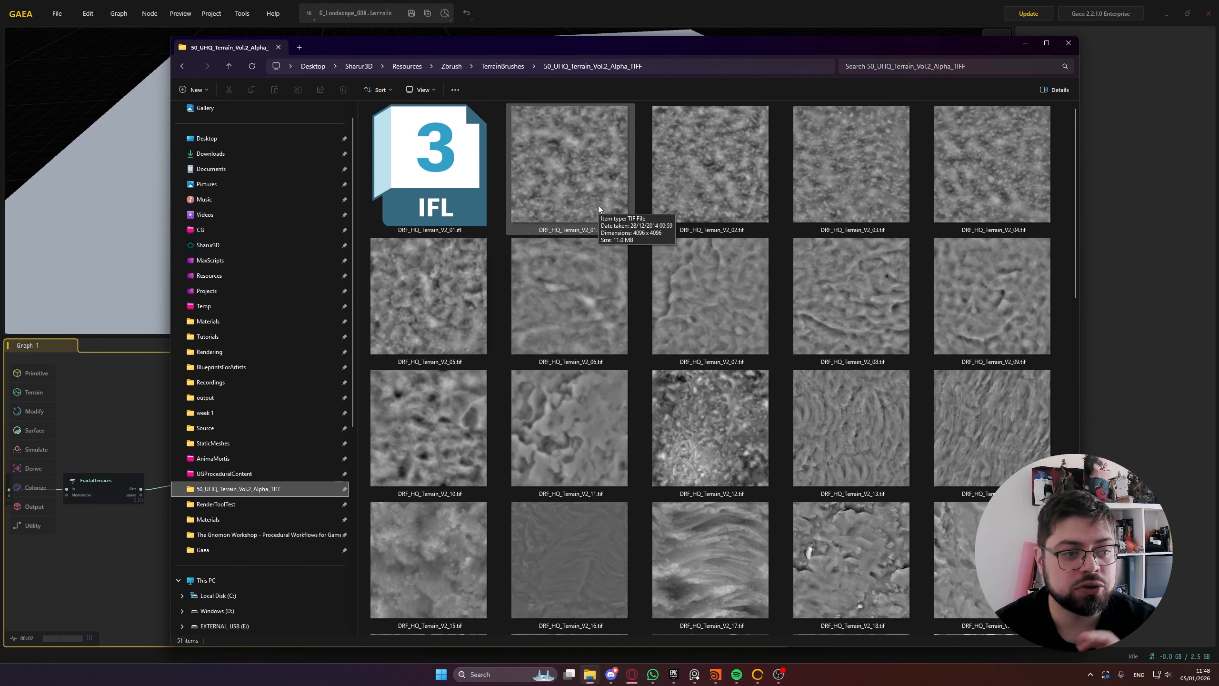
Look through the first terrain alpha images at full size, from DRF_HQ_Terrain_V2_01.tif to DRF_HQ_Terrain_V2_09.tif, and close the viewer
double_click(610, 197)
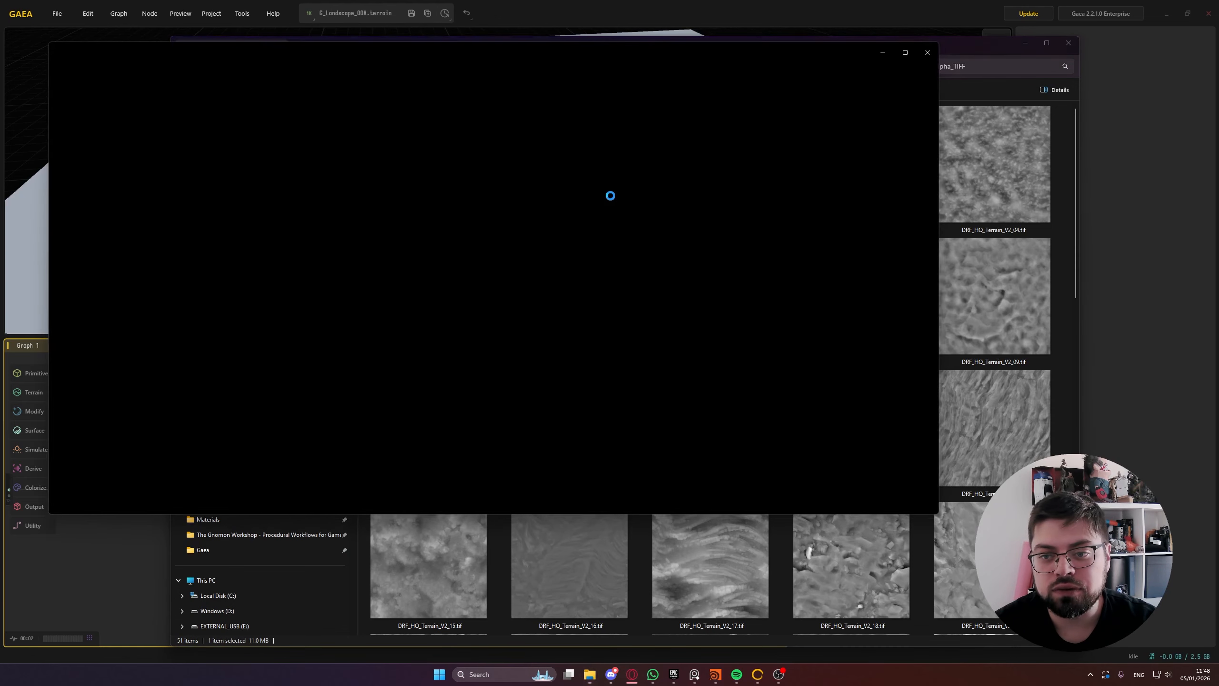
key("Right")
key("Right")
key("Right")
key("Right")
key("Right")
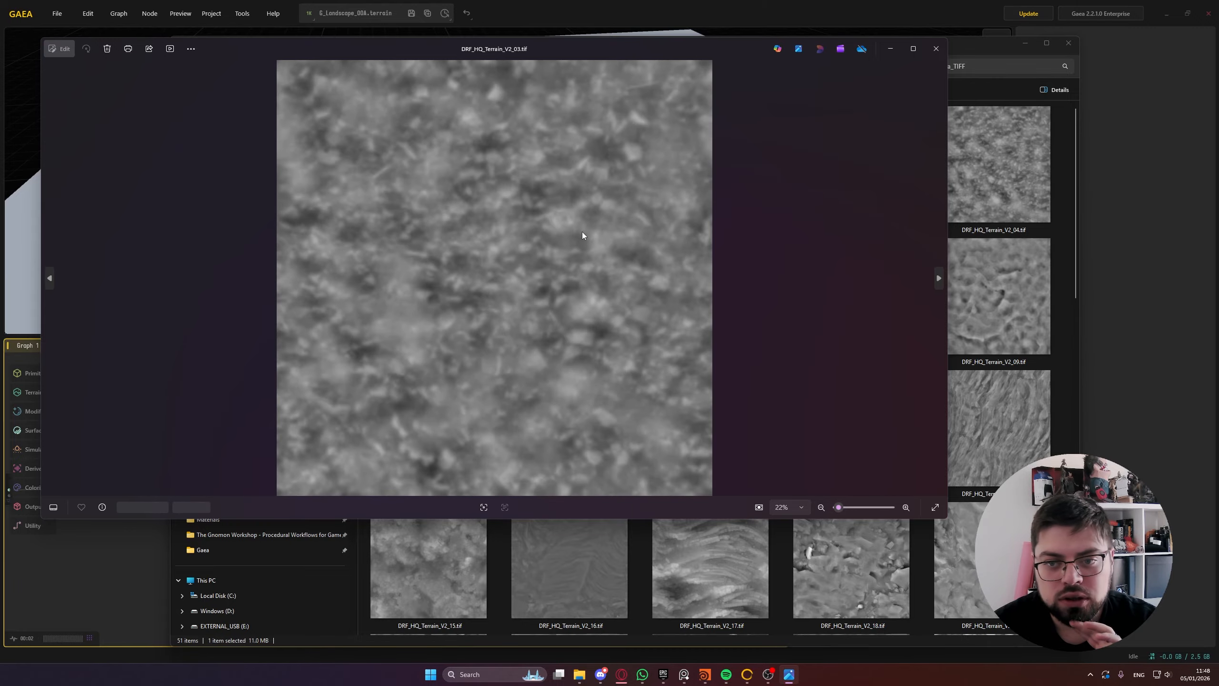
key("Right")
key("Right")
key("Right")
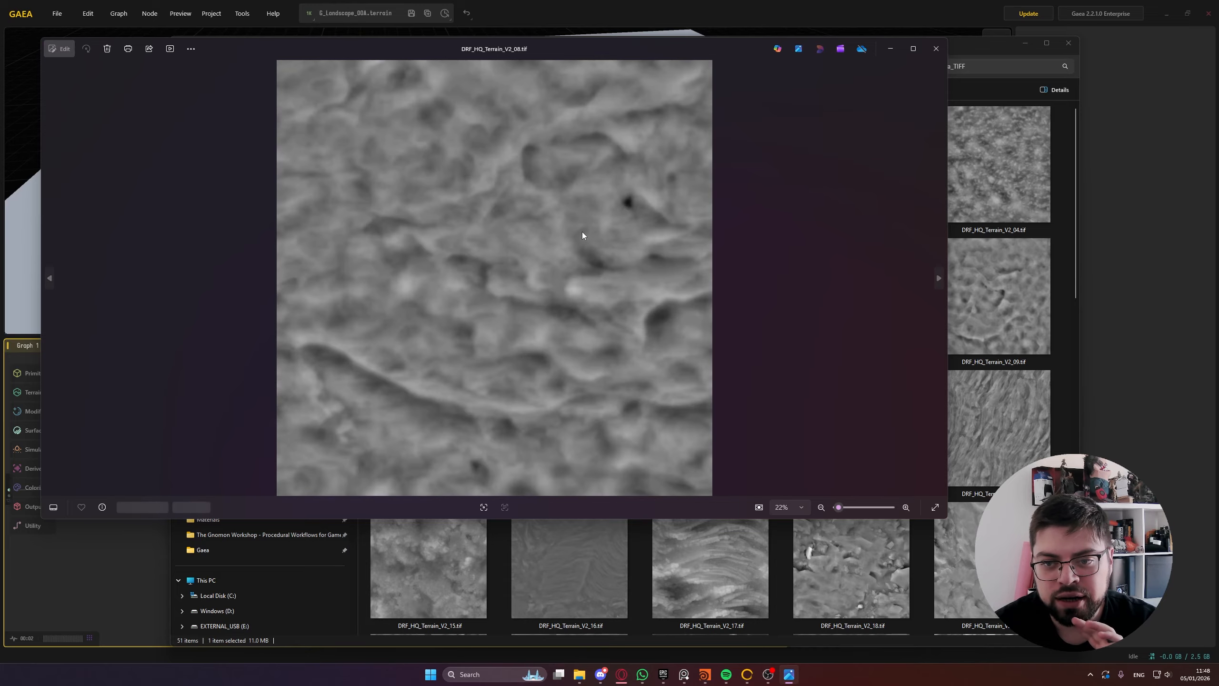
key("Right")
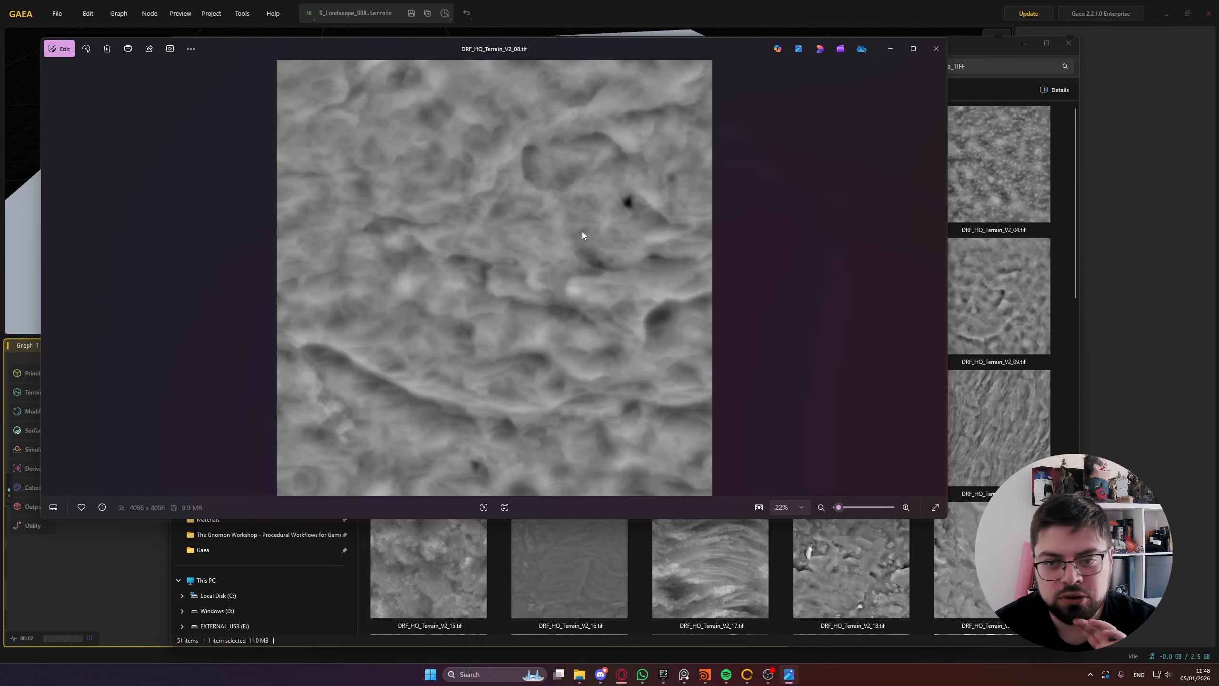
key("Left")
left_click(936, 49)
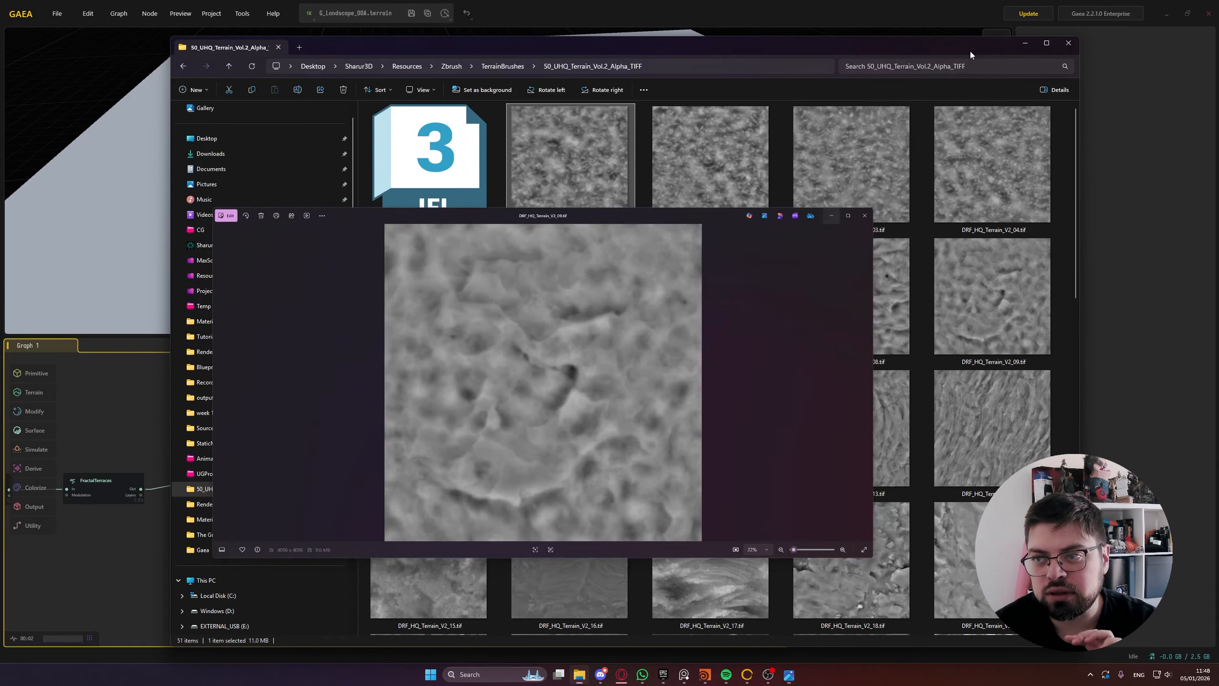
Switch back to Gaea and add a File node to the graph beside Erosion2
left_click(1023, 45)
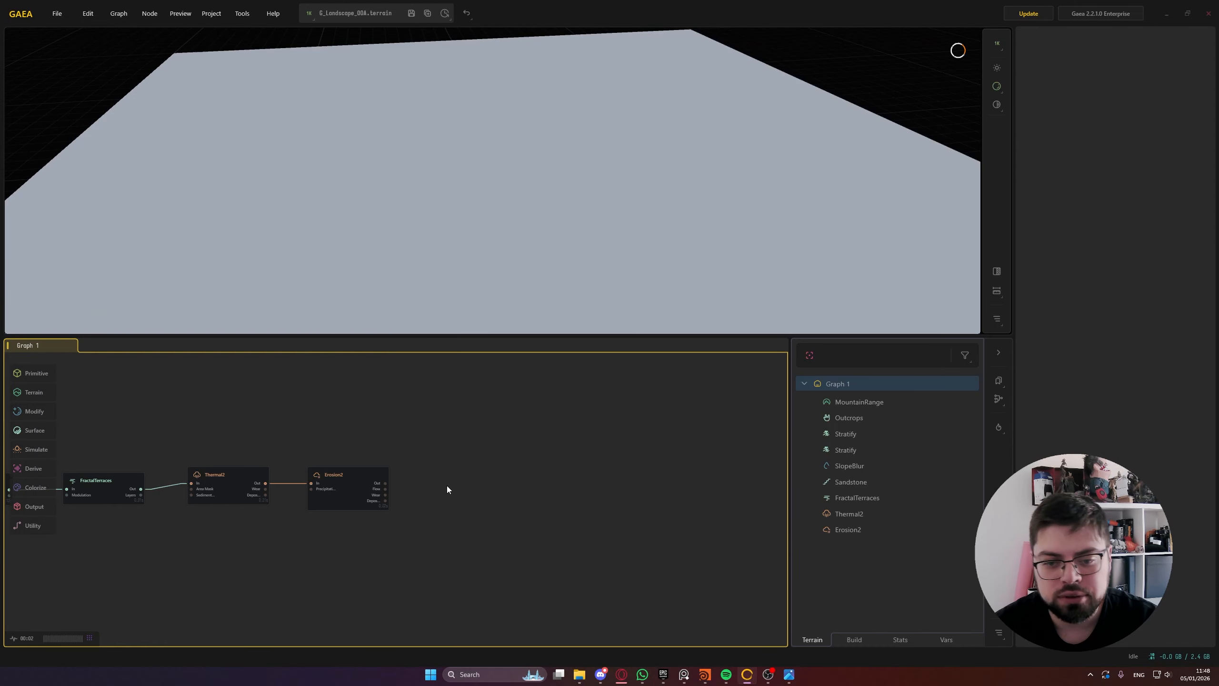
scroll(447, 486, "up", 2)
key("Tab")
type("file")
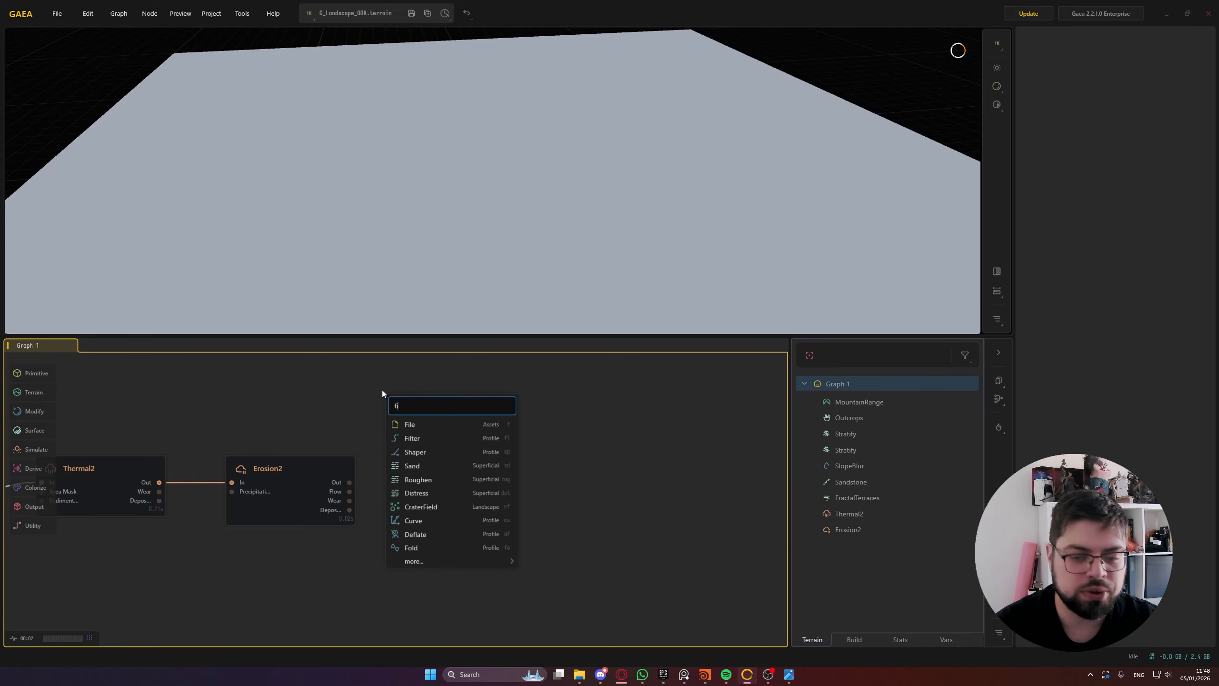
key("Return")
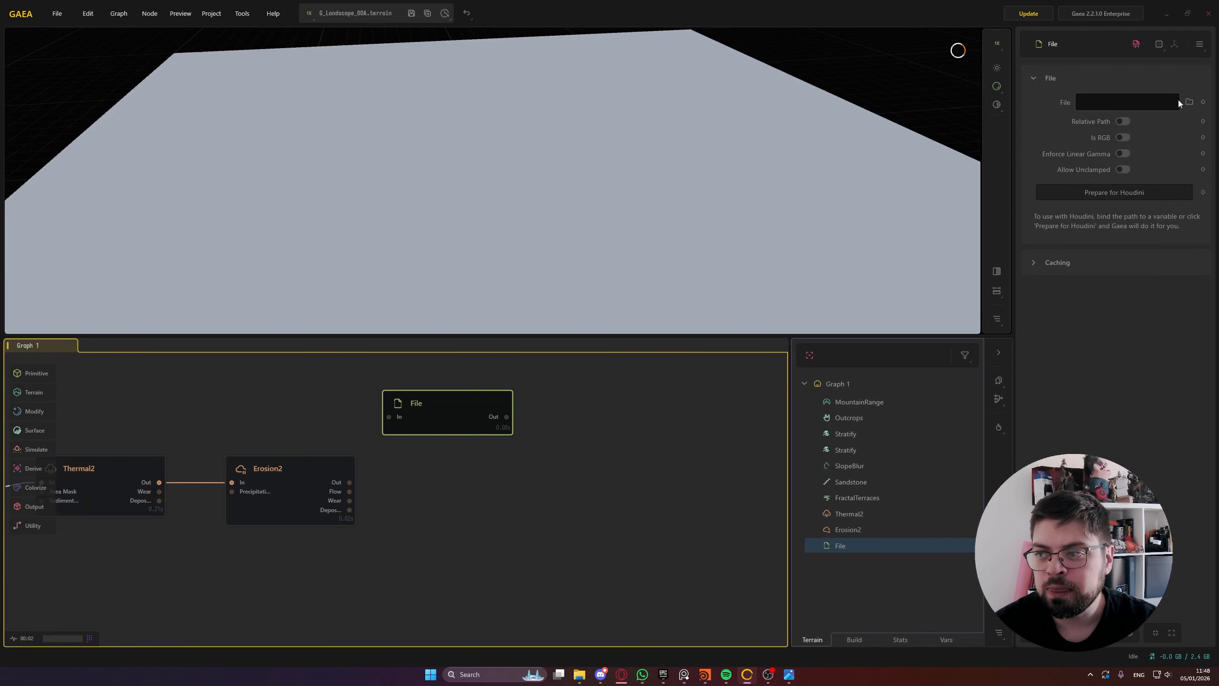
Load DRF_HQ_Terrain_V2_07.tif from the 50_UHQ_Terrain_Vol.2_Alpha_TIFF folder into the File node, reusing the folder's path from File Explorer
left_click(1190, 102)
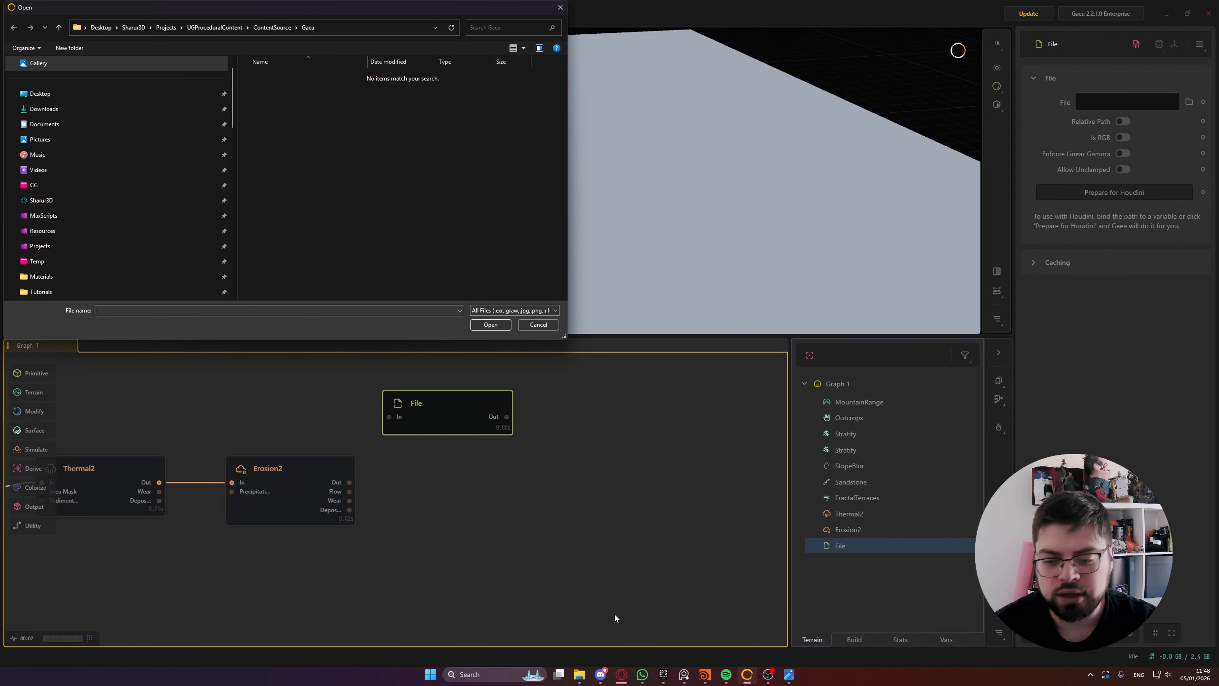
left_click(580, 675)
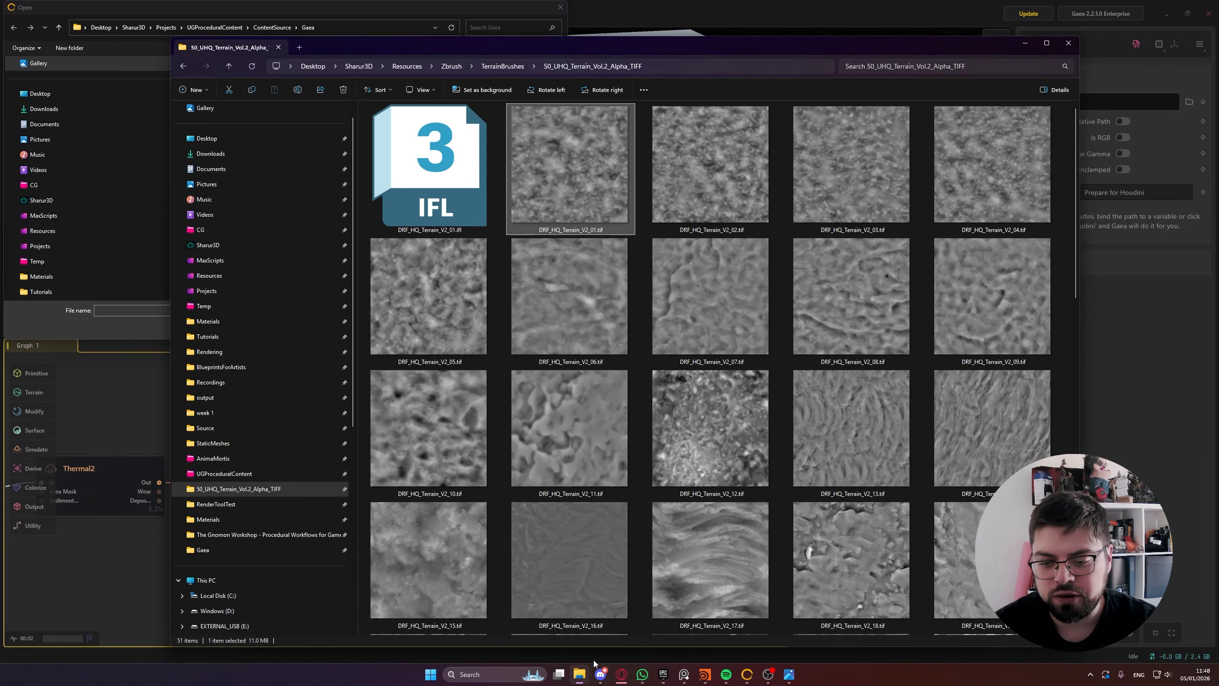
left_click(690, 64)
key("ctrl+c")
left_click(656, 53)
left_click(346, 34)
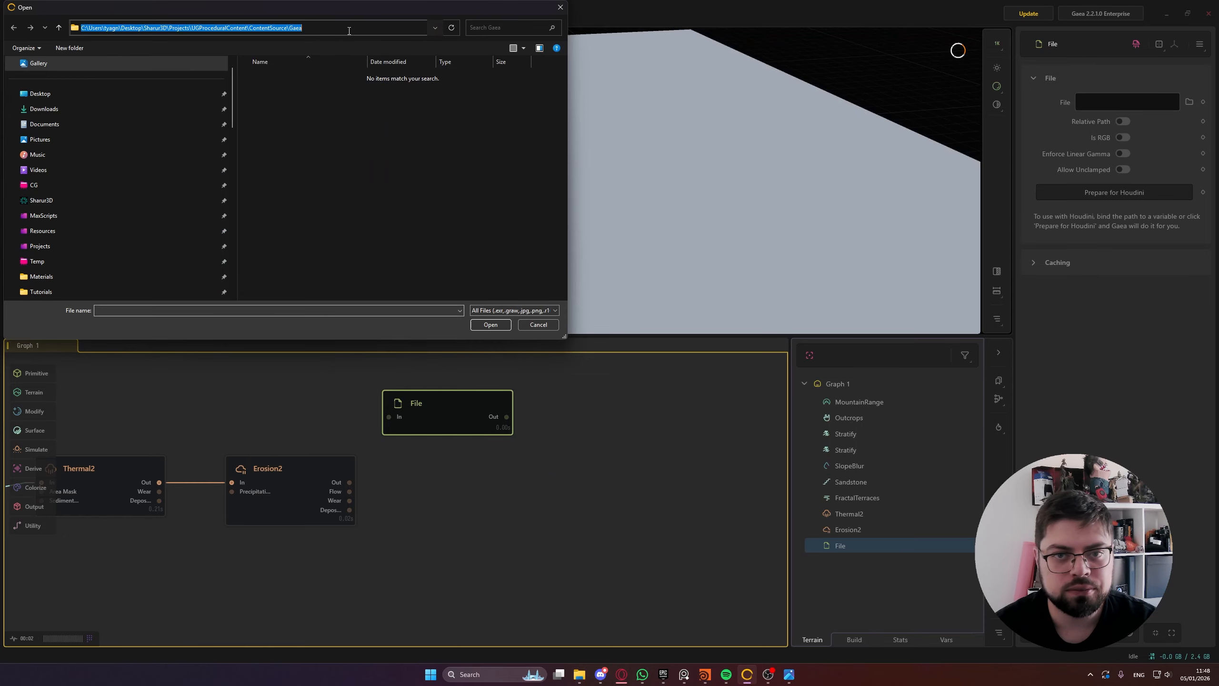
key("ctrl+v")
key("Return")
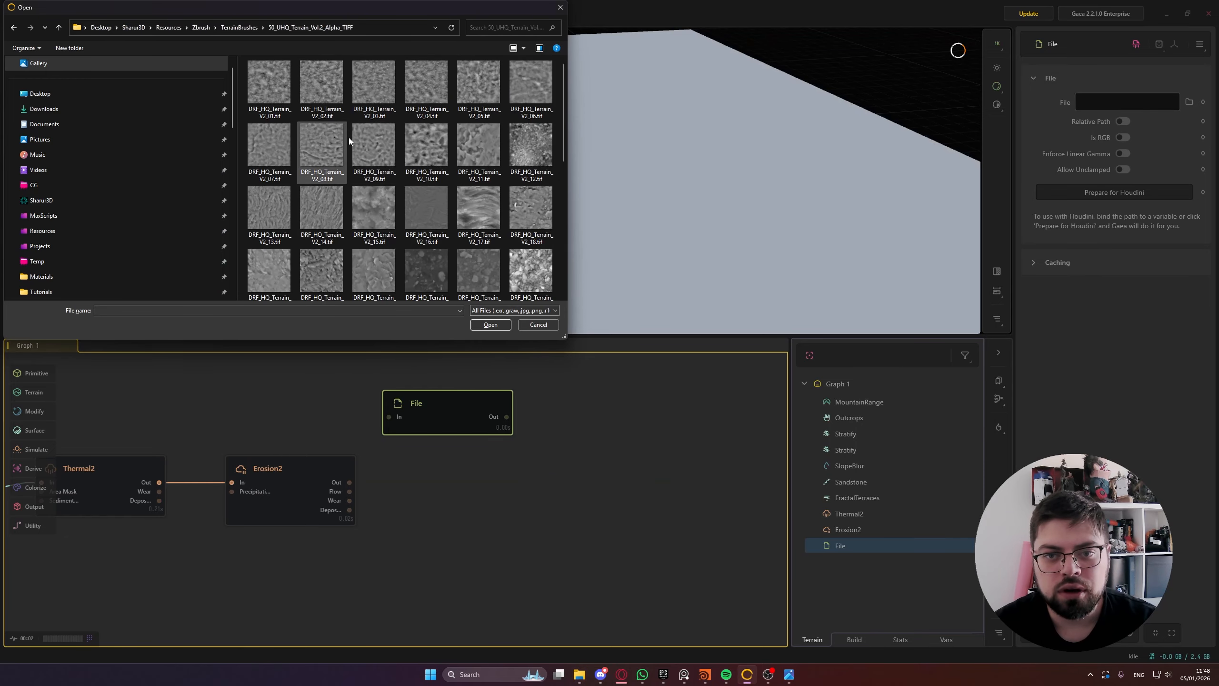
double_click(271, 149)
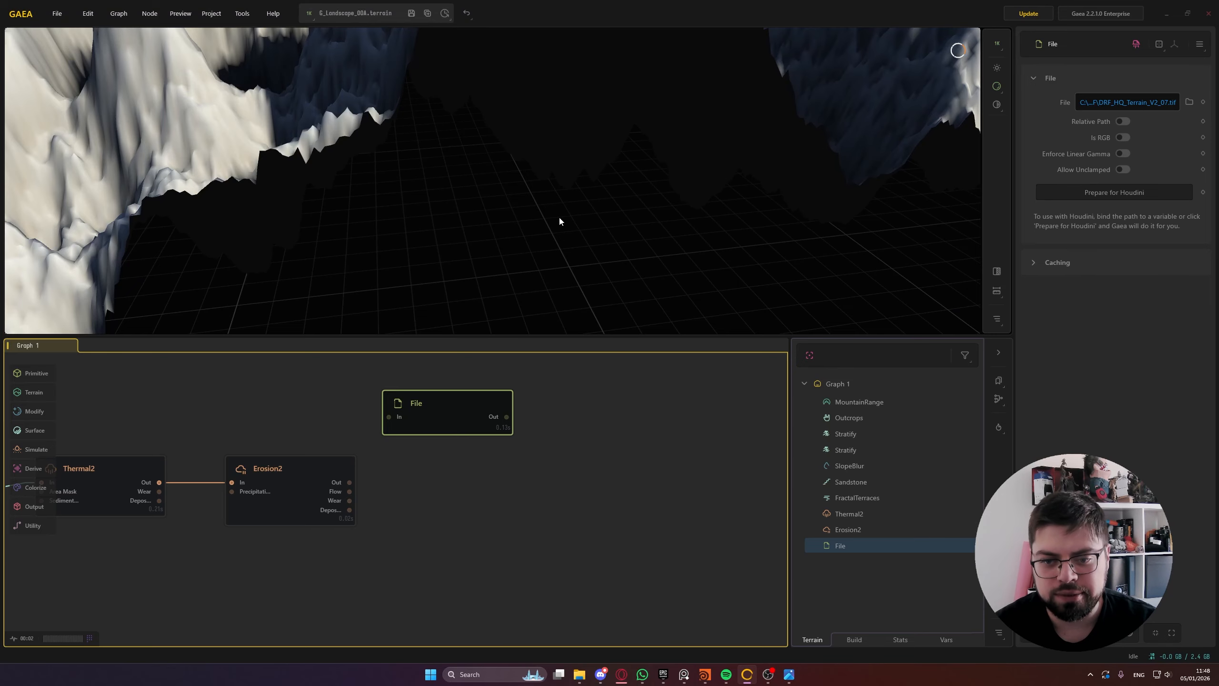
Attach an Adjust node to the output of the File node
scroll(560, 218, "down", 10)
mouse_move(569, 182)
left_mouse_down()
mouse_move(583, 204)
mouse_move(624, 185)
mouse_move(610, 168)
mouse_move(569, 197)
left_mouse_up()
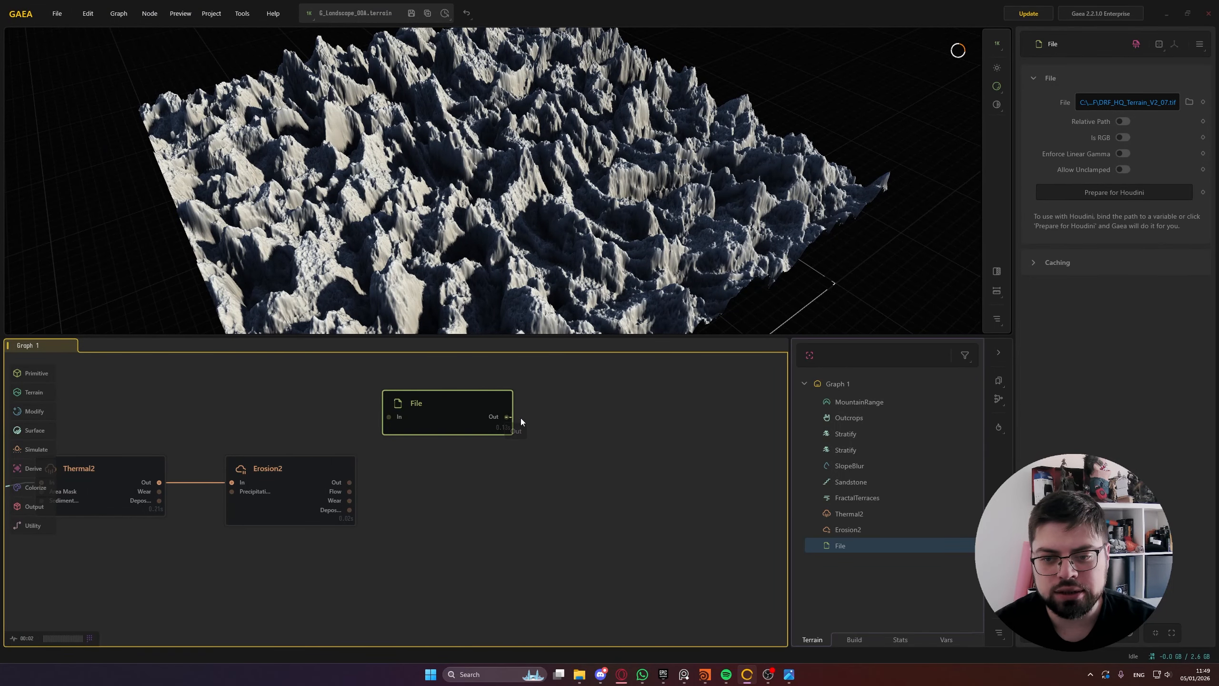
left_click_drag(521, 421, 532, 415)
left_click(559, 450)
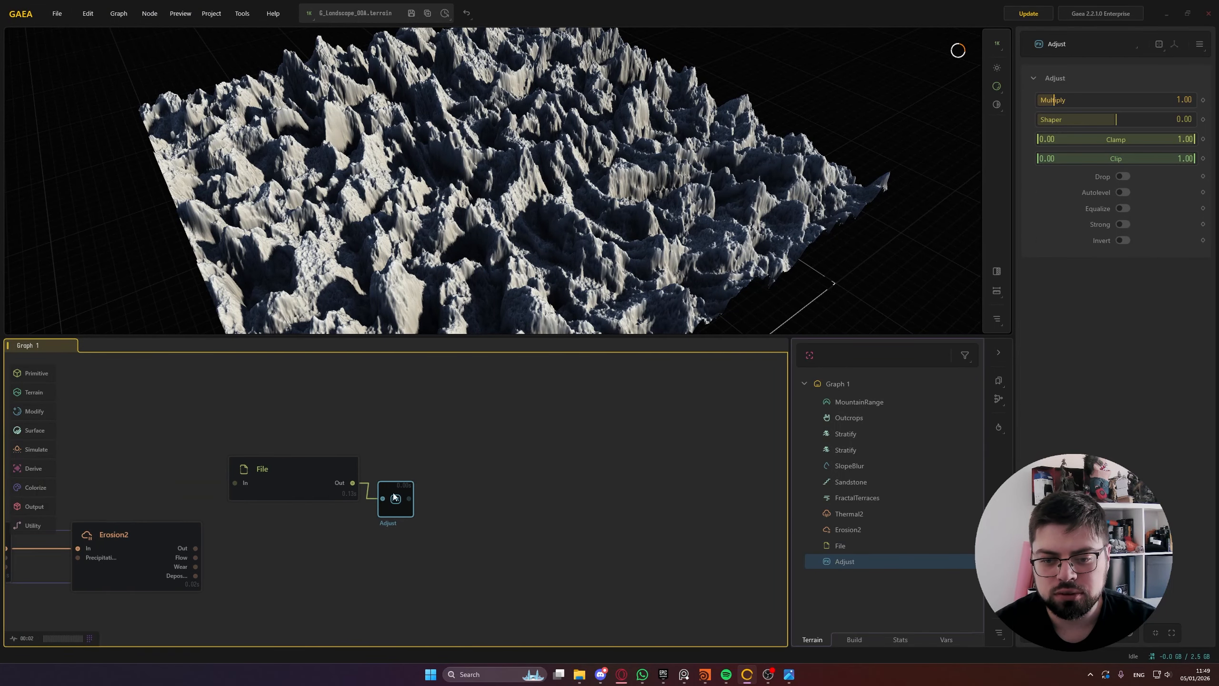
Set the lower Clamp limit of the Adjust node to 0.2
double_click(1055, 140)
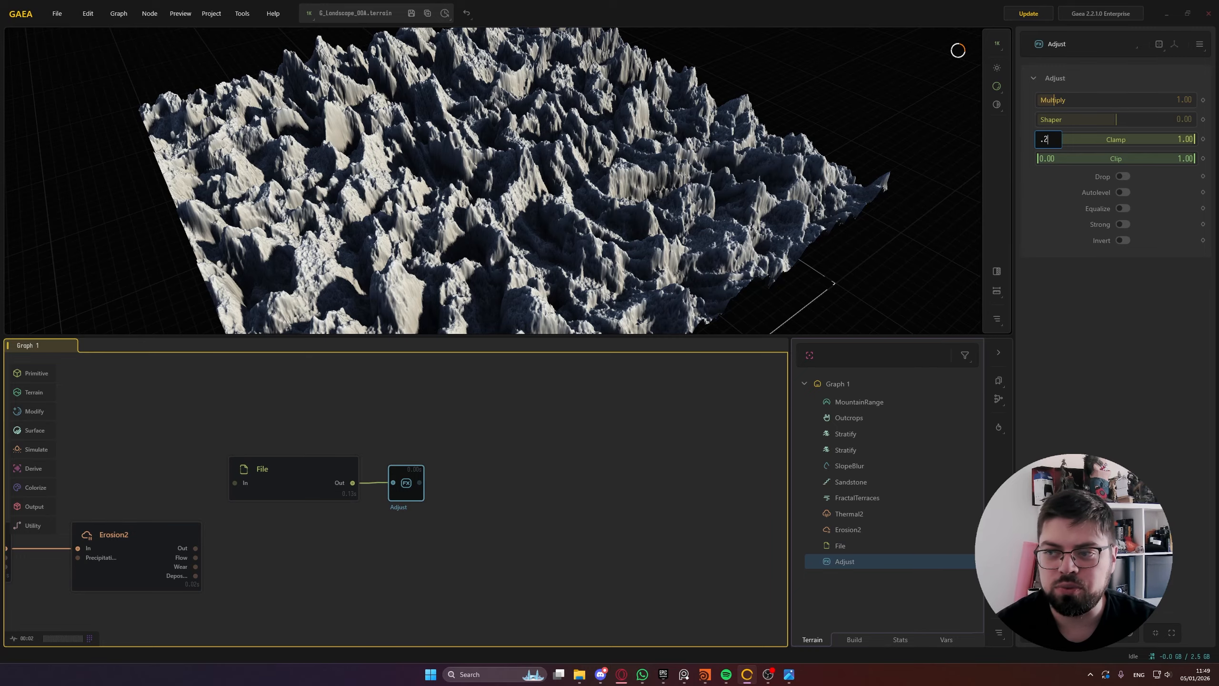
type(".2")
key("Return")
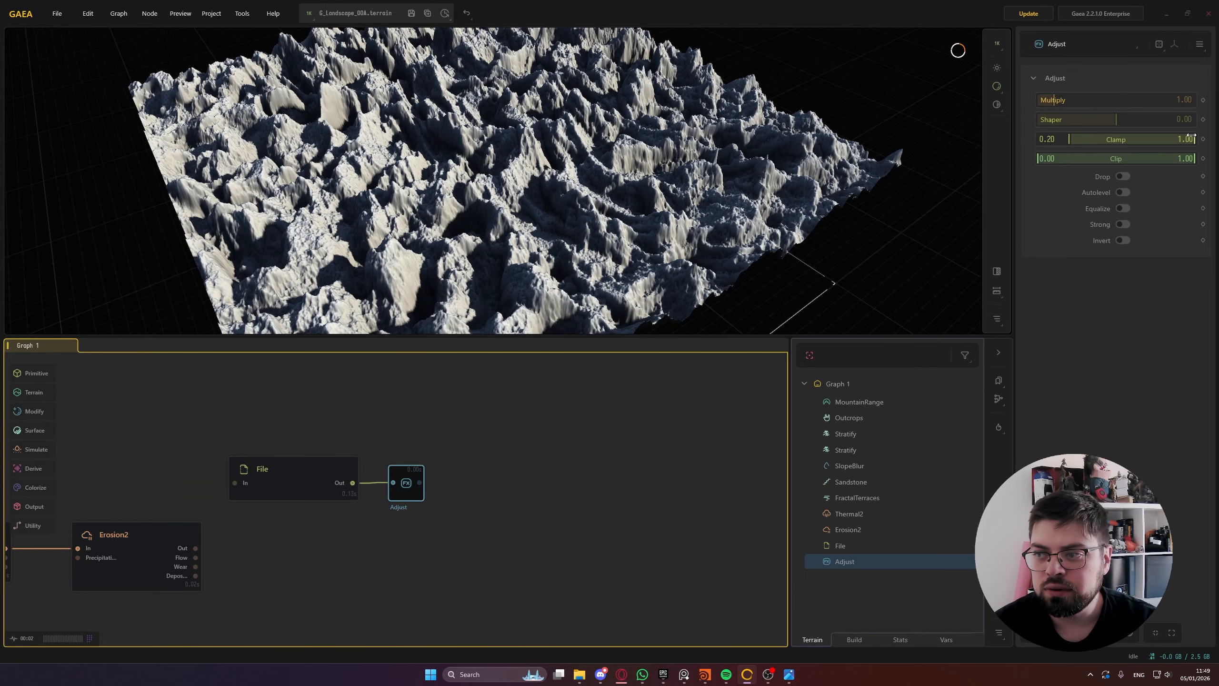
Set the Adjust node's Clamp range to 0.00–0.15 to flatten the alpha terrain
left_click_drag(1192, 138, 1061, 139)
double_click(1186, 138)
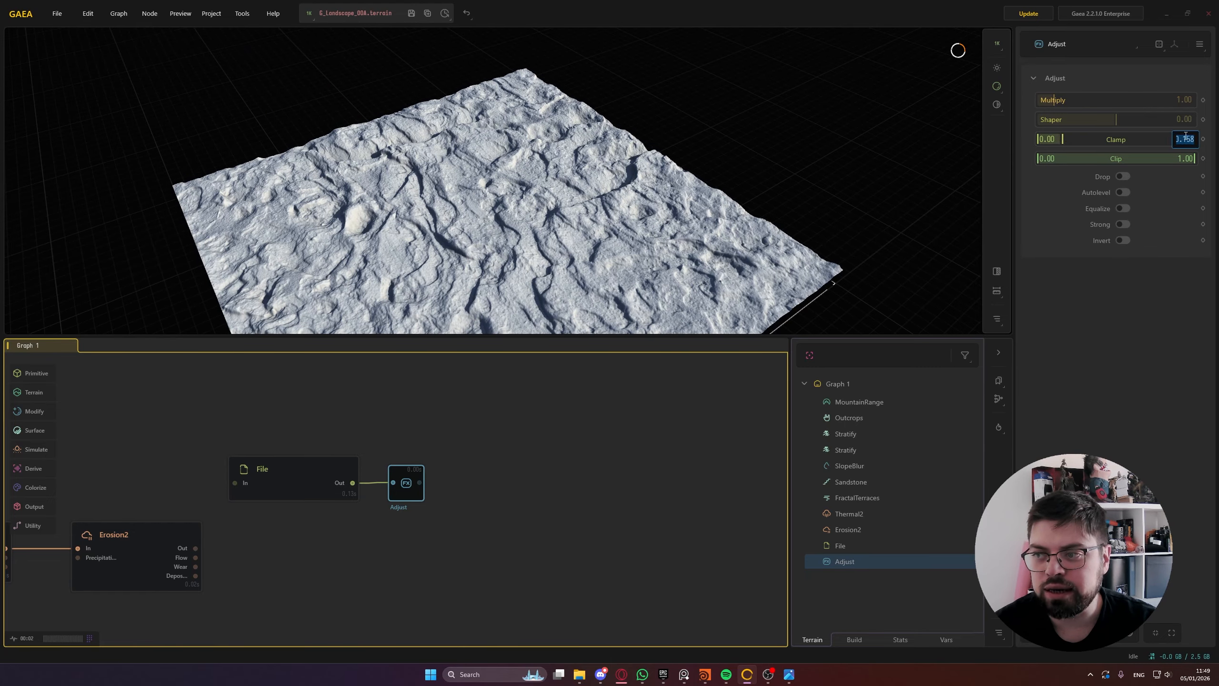
type("0.15")
key("Return")
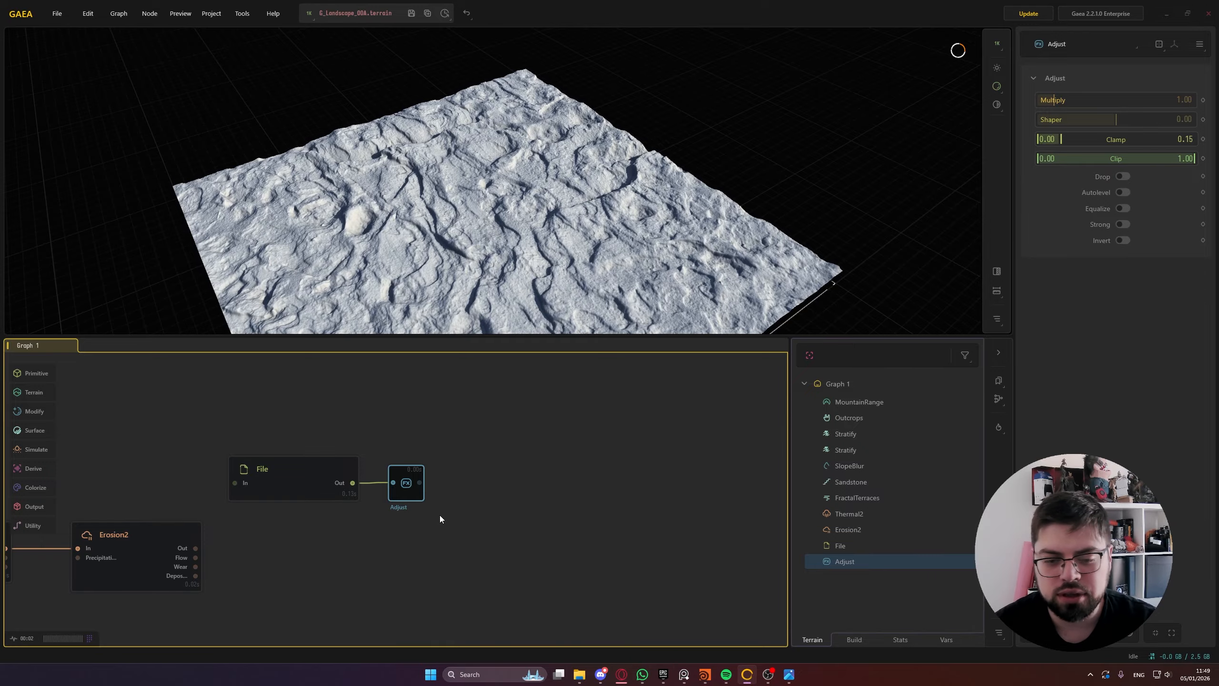
Add a Transpose node fed by Erosion2's Out and connect the Adjust output to its Reference input
left_click_drag(442, 515, 444, 454)
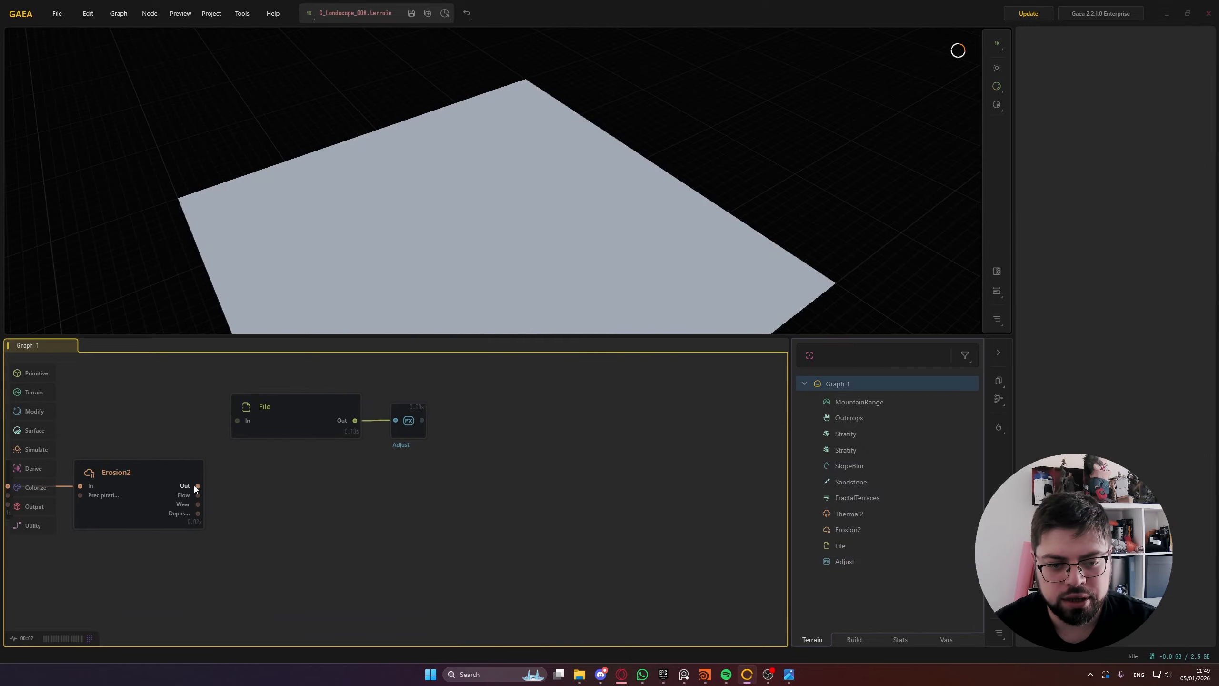
left_click_drag(198, 485, 411, 491)
type("tran")
key("Down")
key("Return")
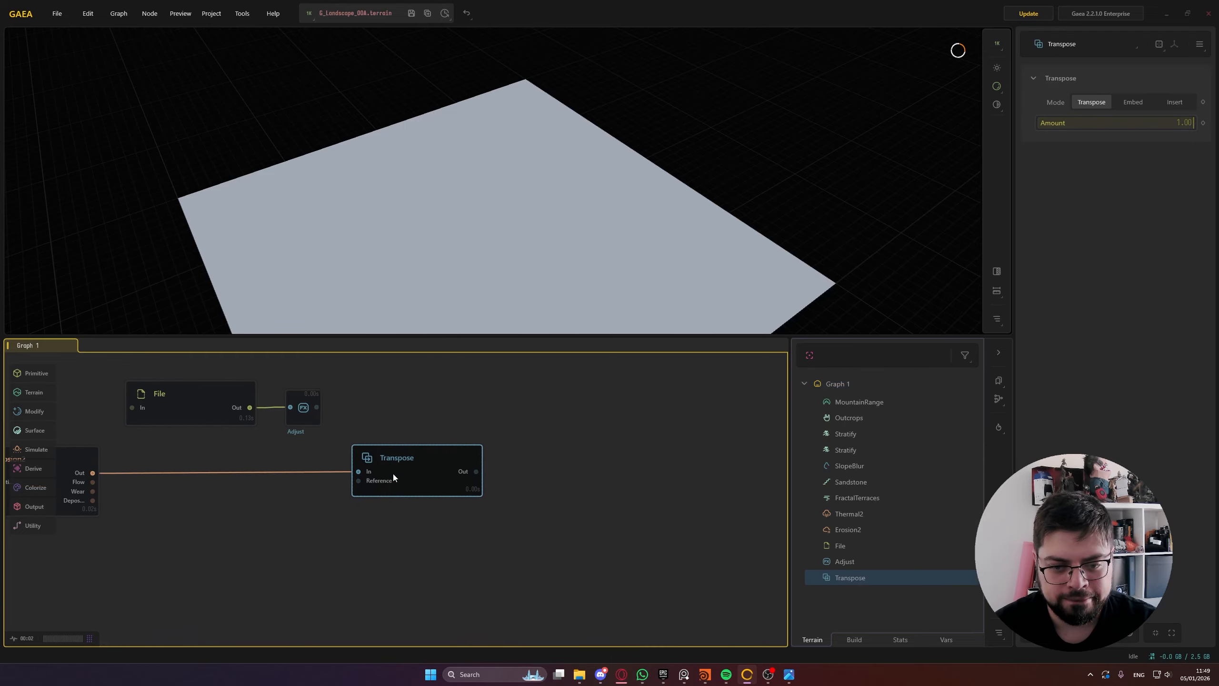
left_click_drag(317, 408, 358, 482)
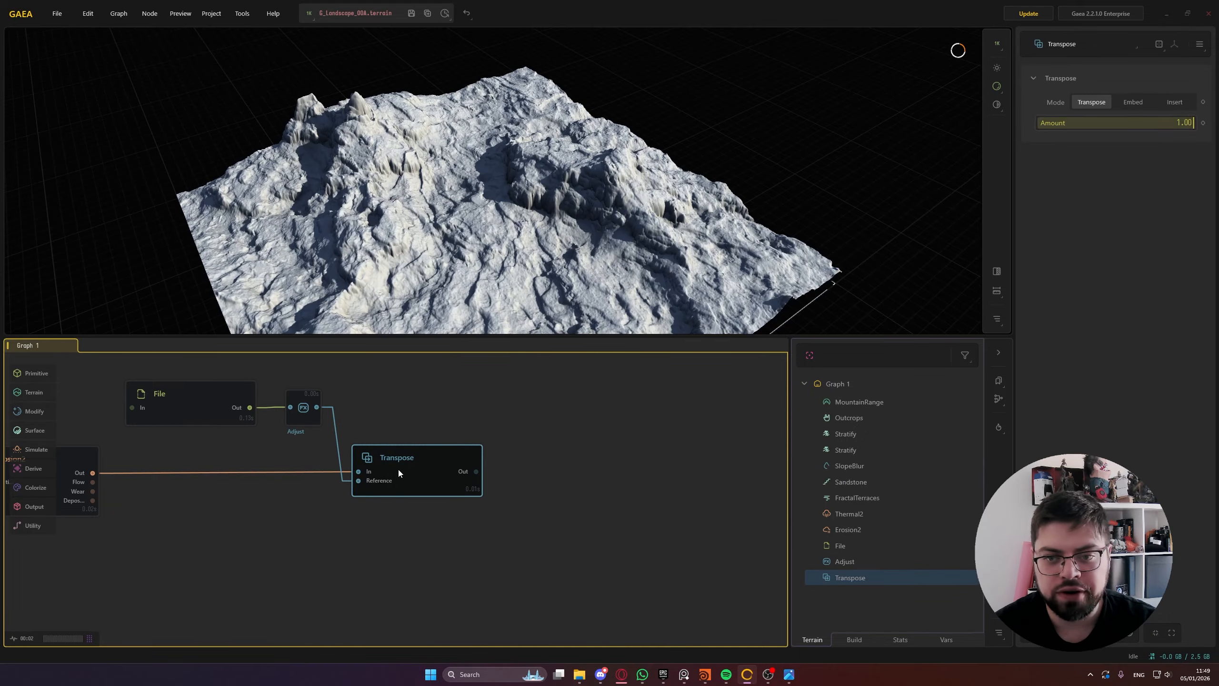
Set the Transpose Amount to 0.3 and inspect the transferred surface detail up close
left_click_drag(529, 237, 949, 178)
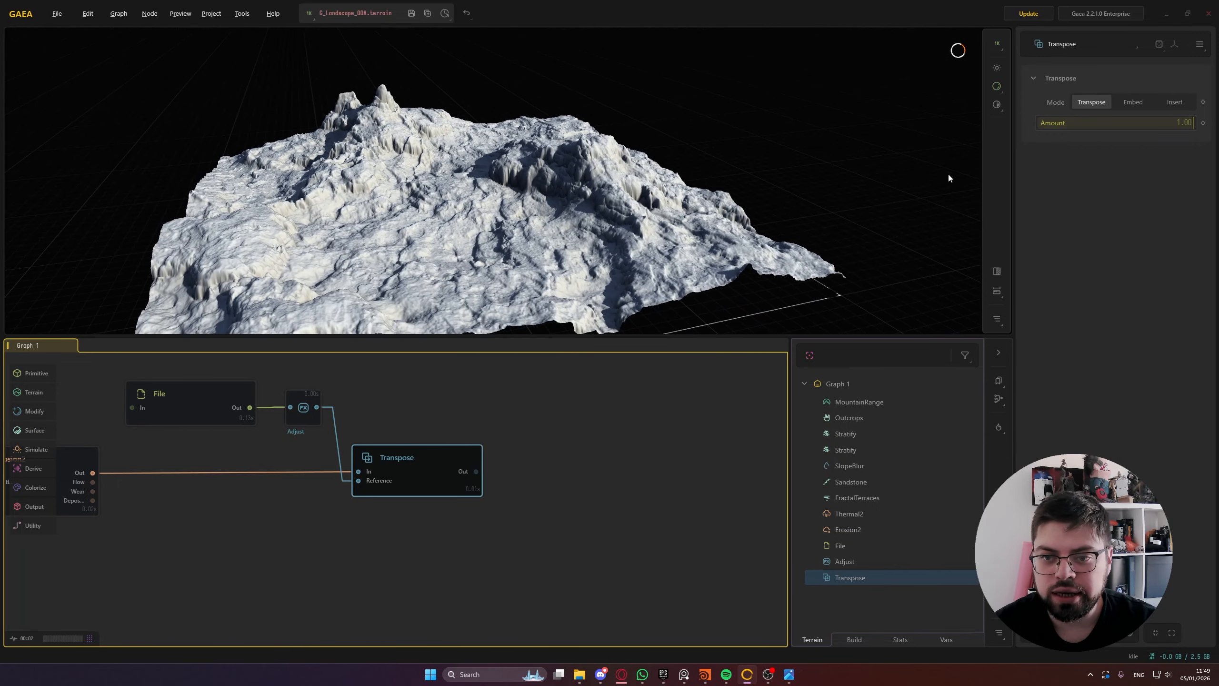
left_click_drag(1126, 126, 1077, 127)
right_click(1096, 125)
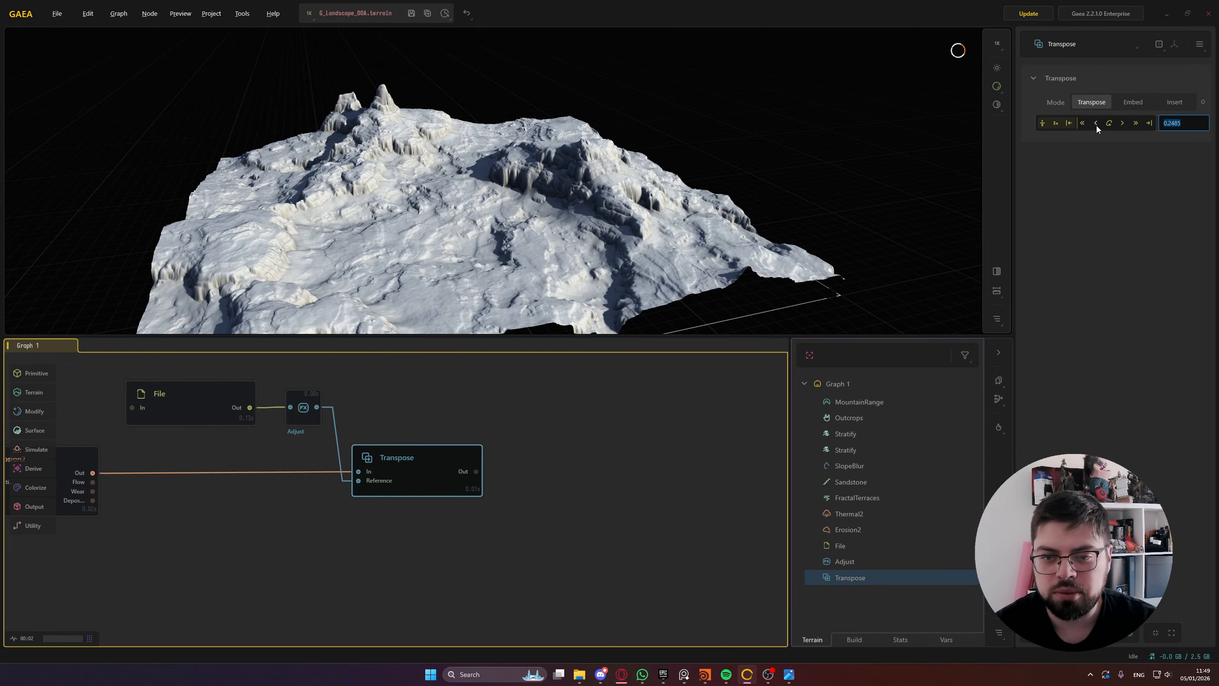
type("0.3")
key("Return")
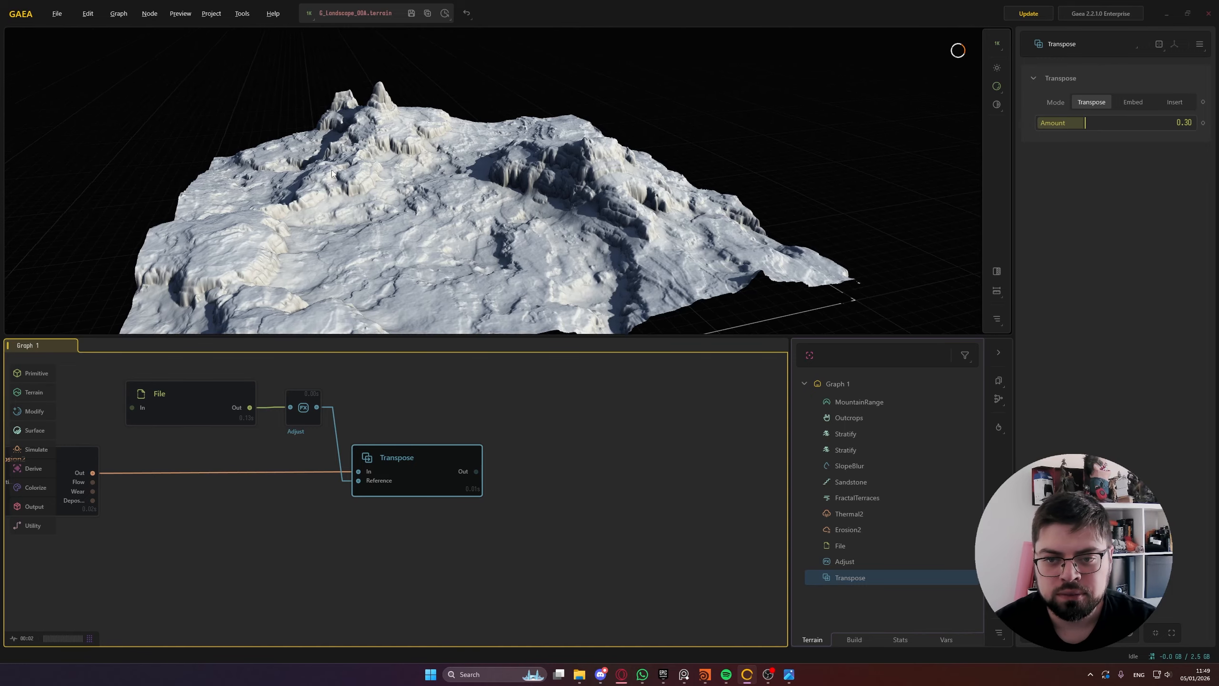
scroll(430, 209, "up", 4)
scroll(419, 228, "down", 5)
scroll(431, 191, "up", 5)
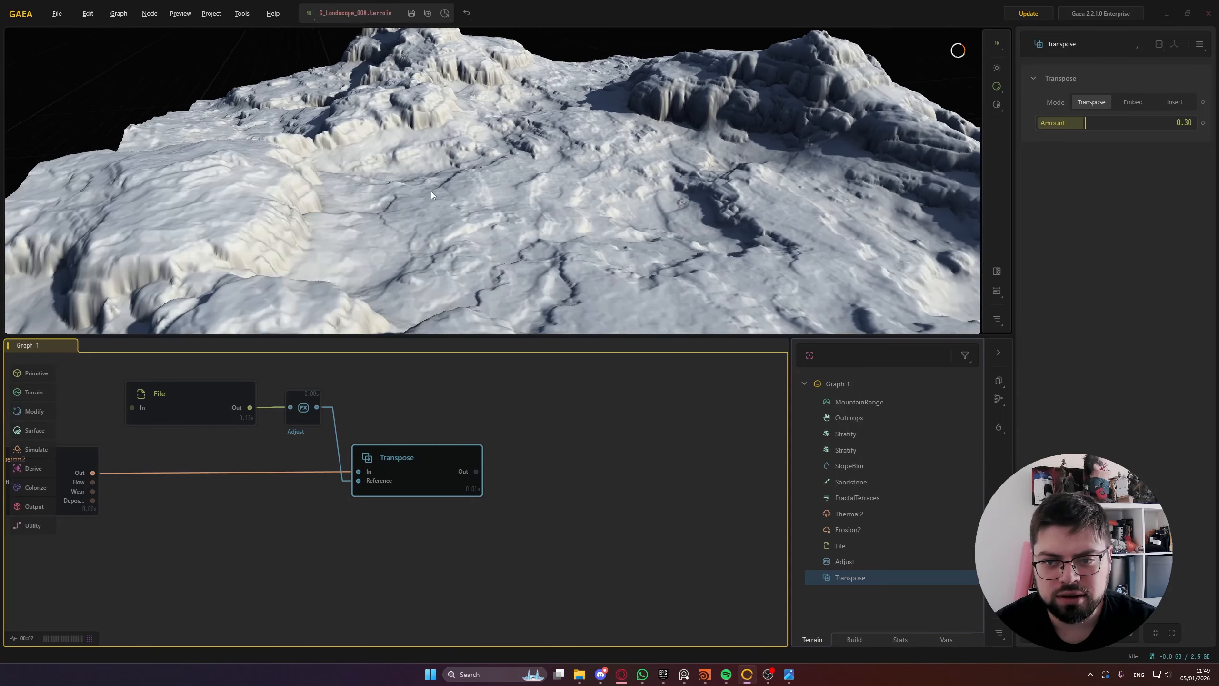
scroll(423, 186, "up", 3)
left_click_drag(411, 183, 356, 177)
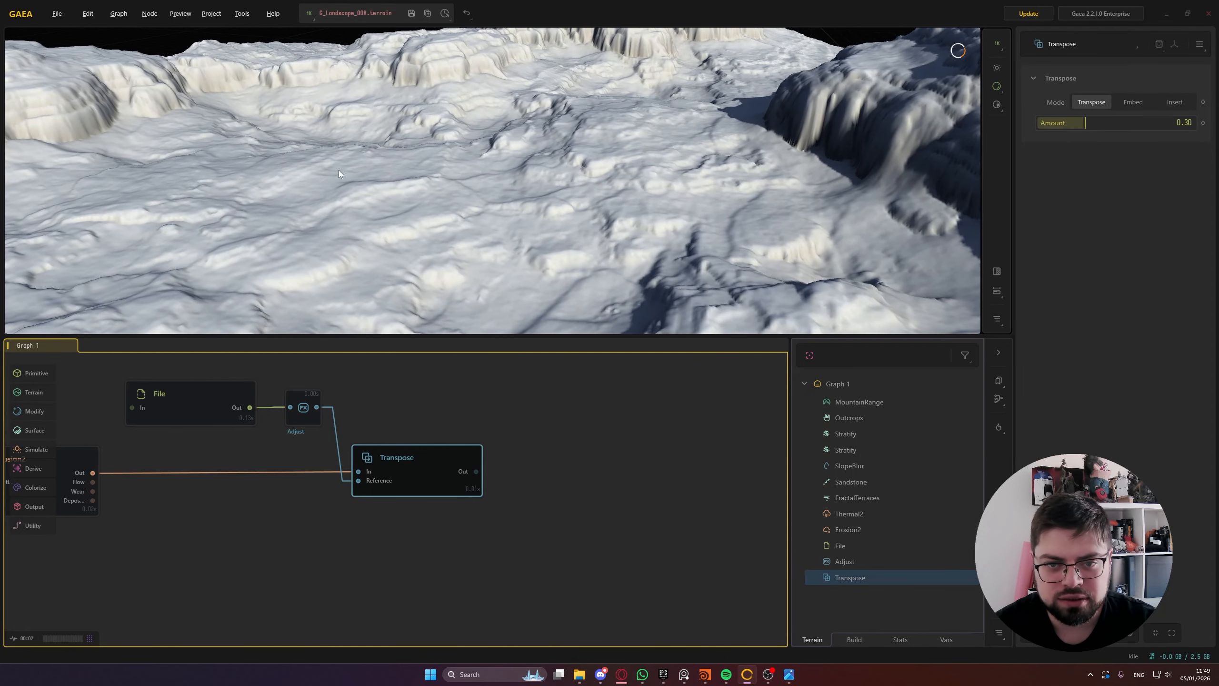
scroll(432, 202, "down", 4)
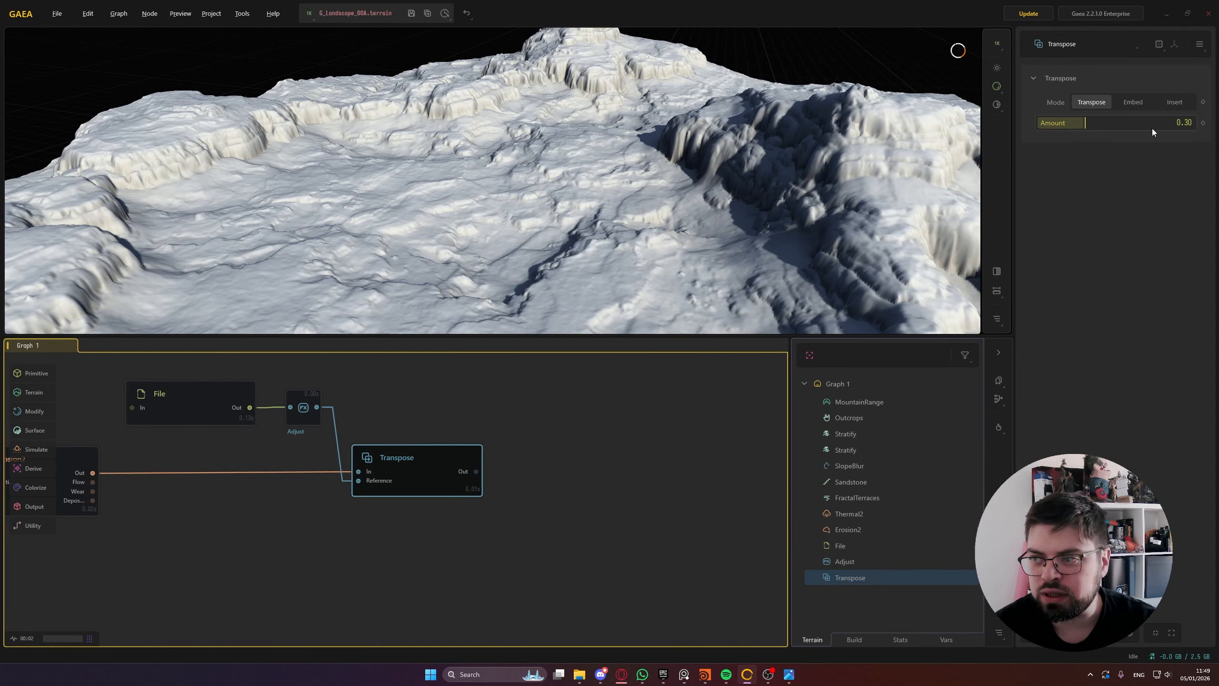
Set the Transpose Amount to 0.5, check the detail from near and far, and deselect the node
double_click(1152, 128)
type("0.5")
key("Return")
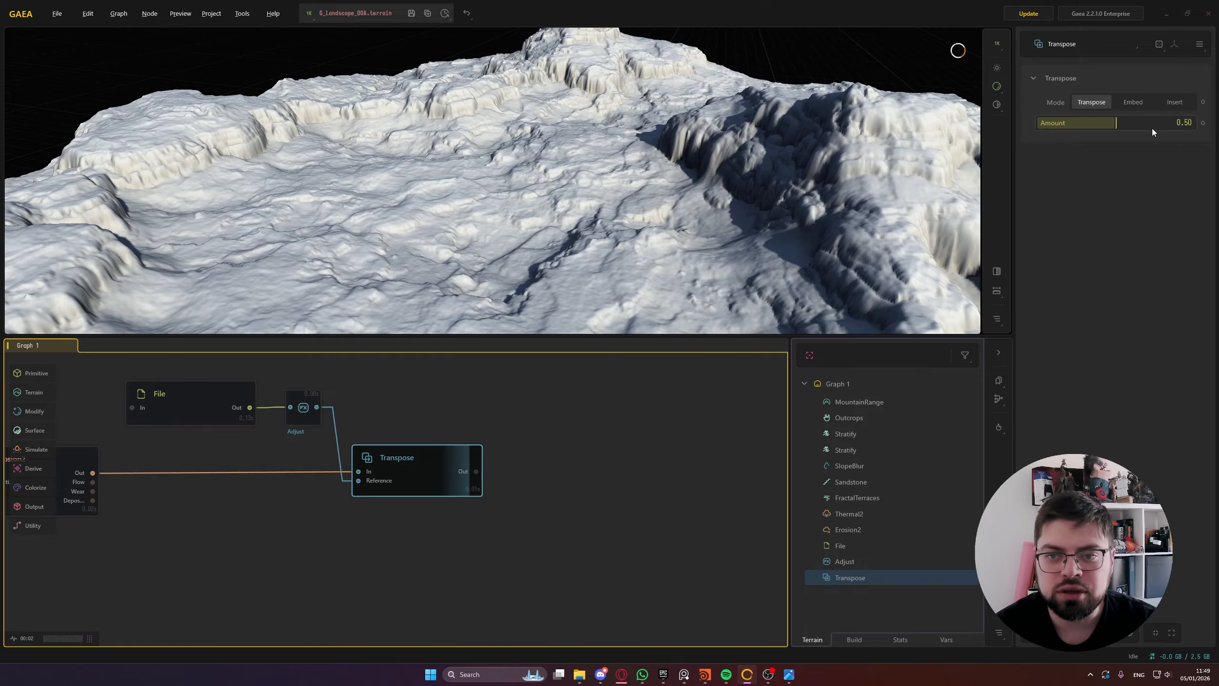
left_click_drag(425, 232, 475, 183)
scroll(456, 226, "down", 5)
scroll(495, 190, "up", 5)
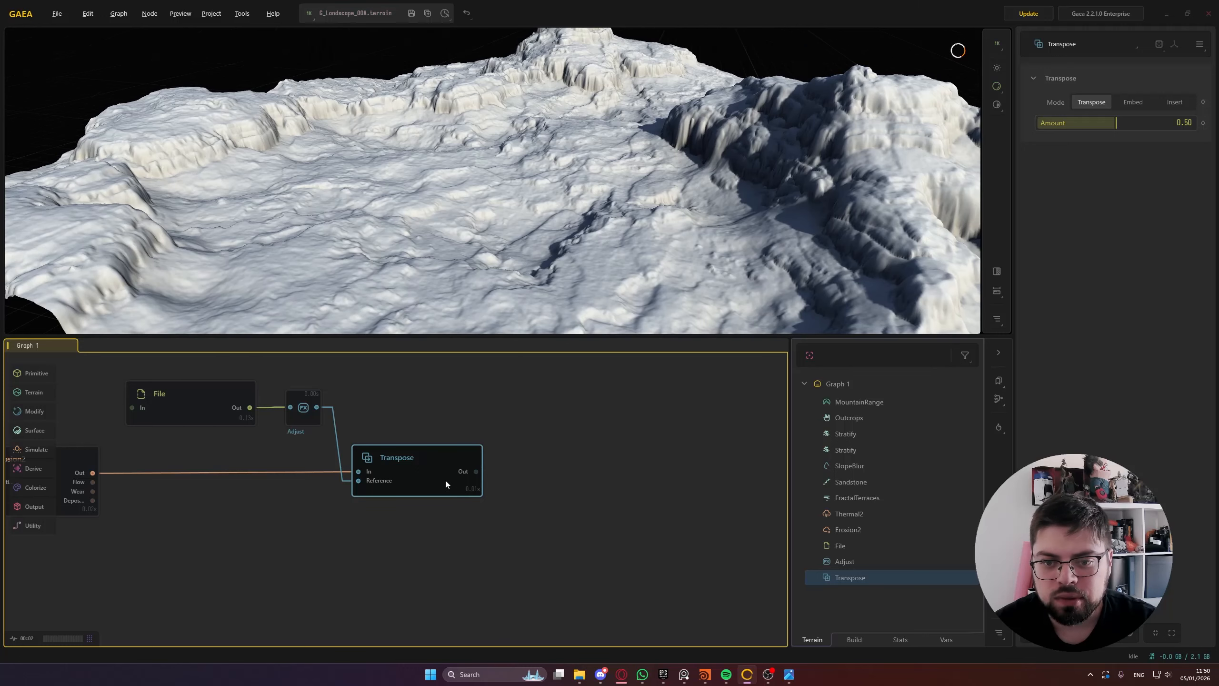
left_click(451, 409)
Duplicate the File and Adjust nodes together, place the copies above and beyond Transpose, and select the copied File node
middle_click_drag(439, 422, 404, 451)
left_click_drag(115, 376, 296, 473)
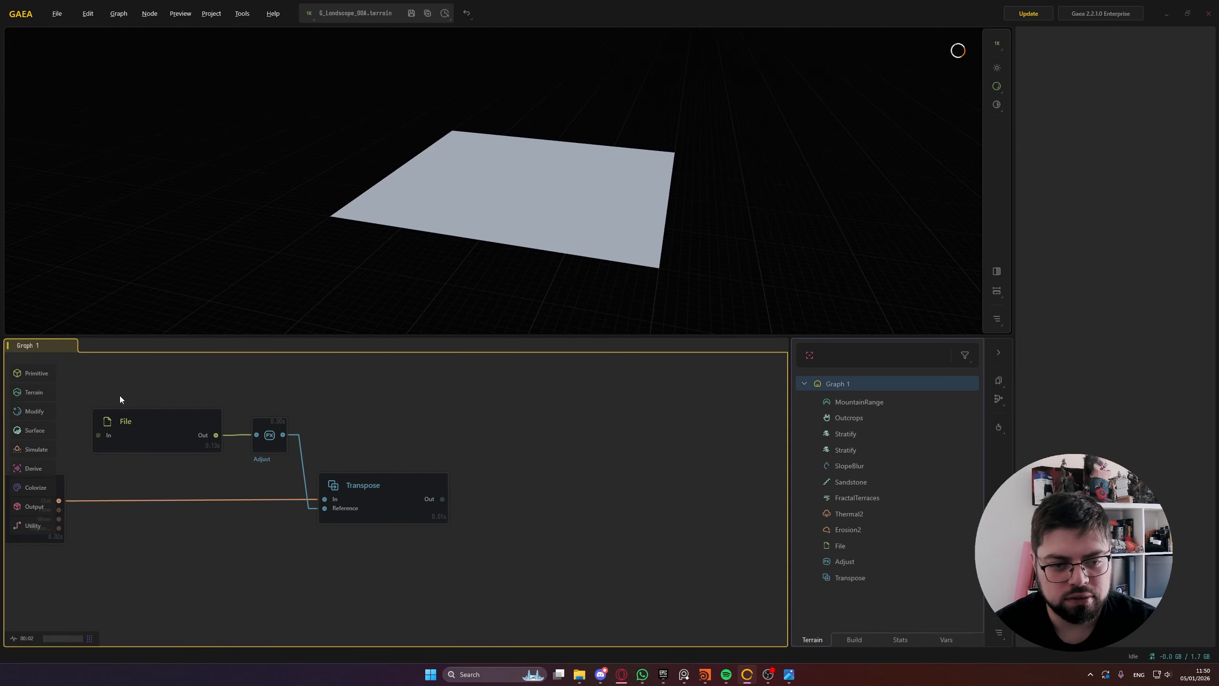
left_click_drag(116, 382, 291, 464)
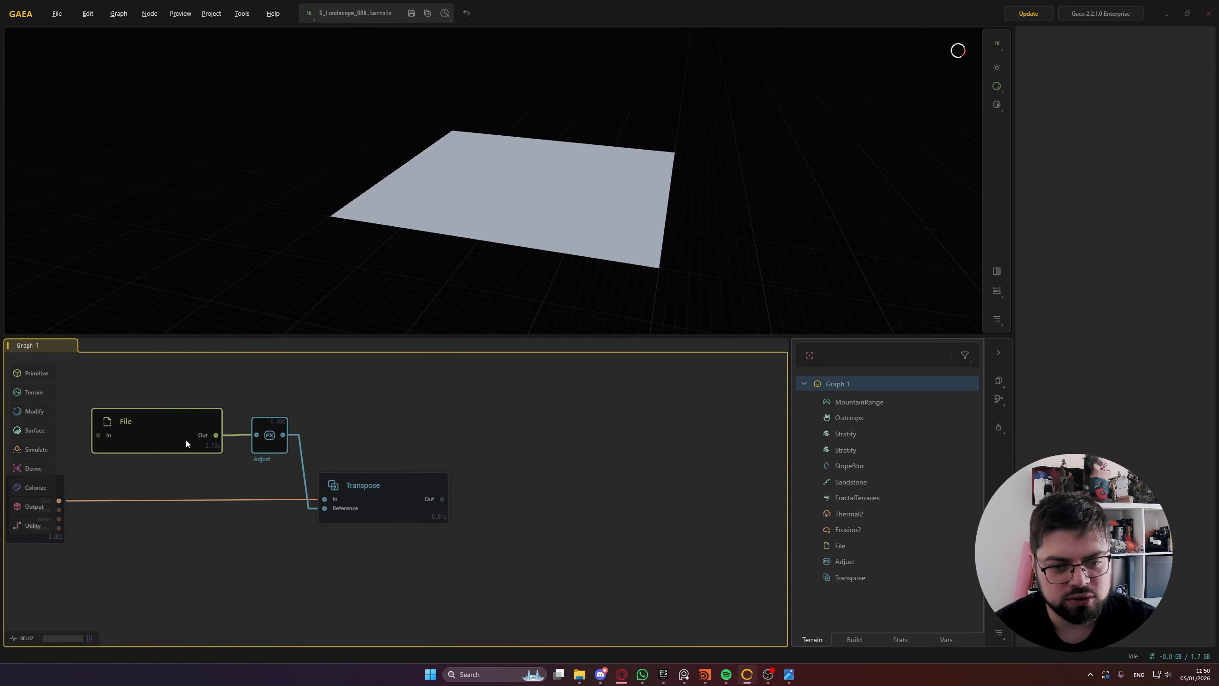
right_click(178, 434)
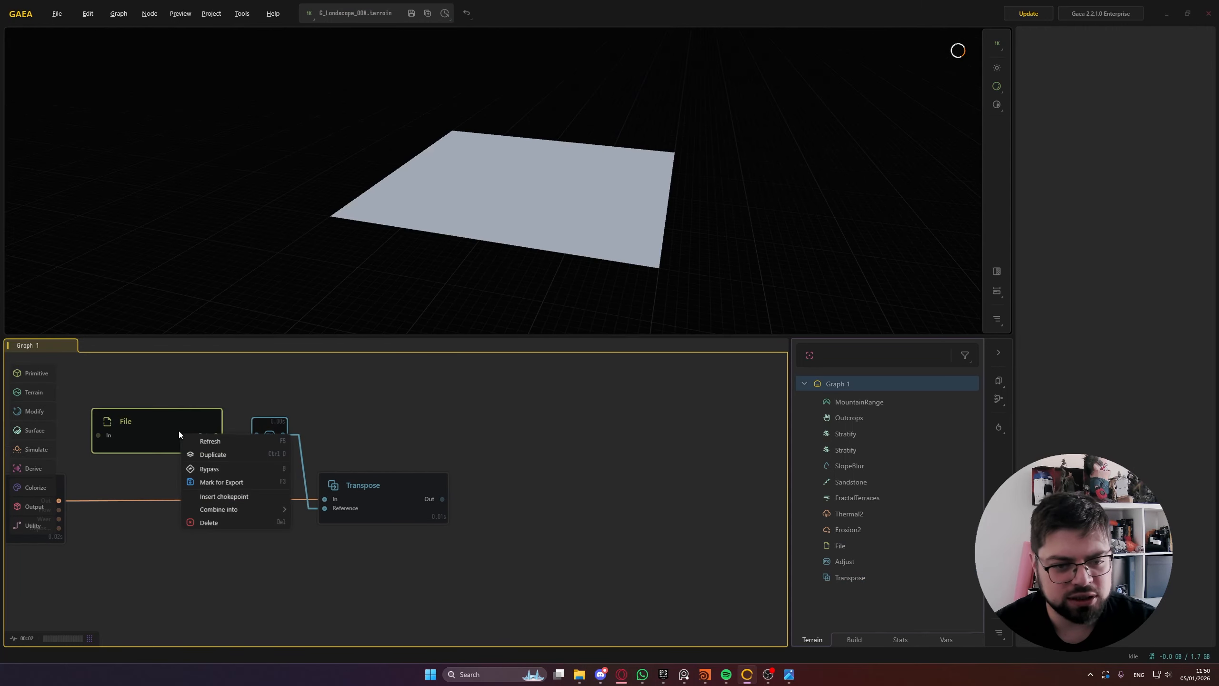
left_click(228, 454)
left_click_drag(188, 488, 449, 407)
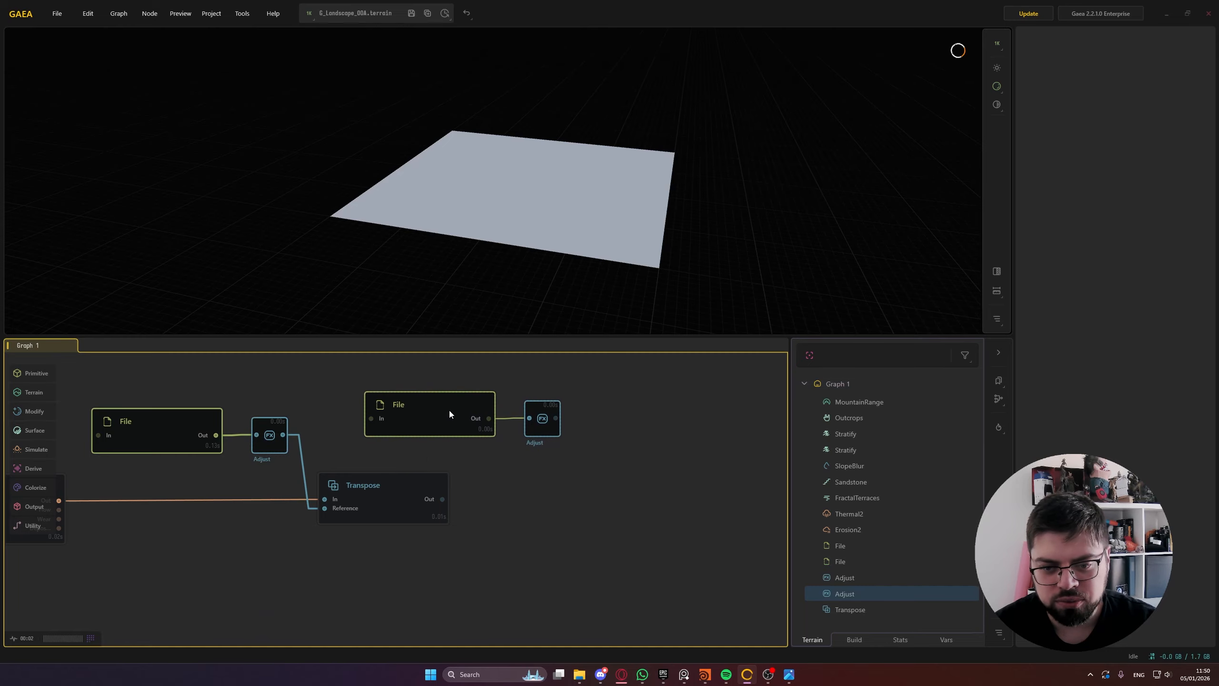
left_click(442, 412)
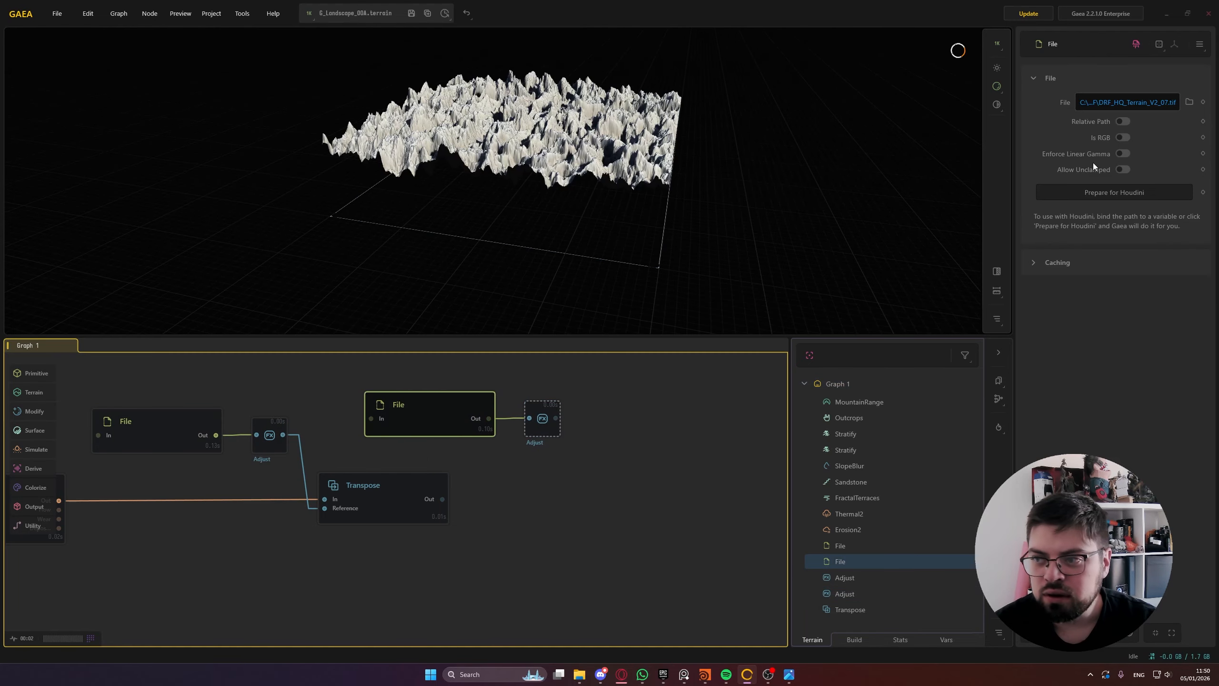
Try DRF_HQ_Terrain_V2_39.tif in the copied File node and lock the preview to the copied Adjust node
left_click(1190, 102)
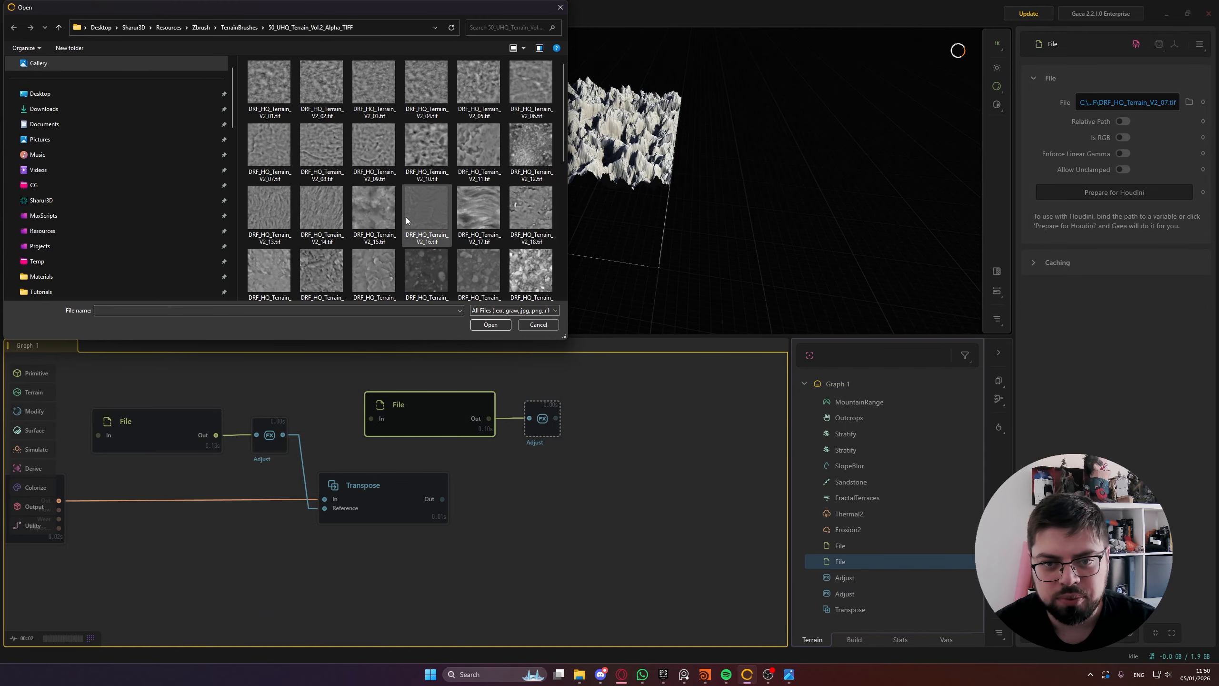
scroll(407, 220, "down", 3)
double_click(374, 262)
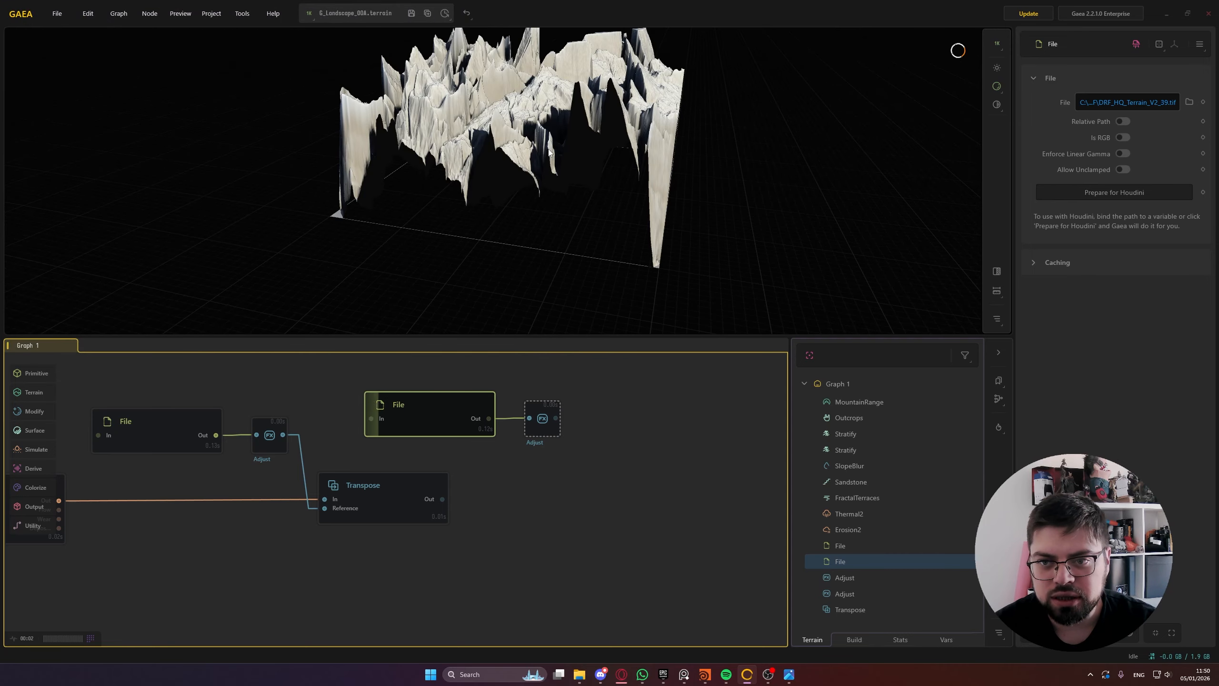
left_click(548, 421)
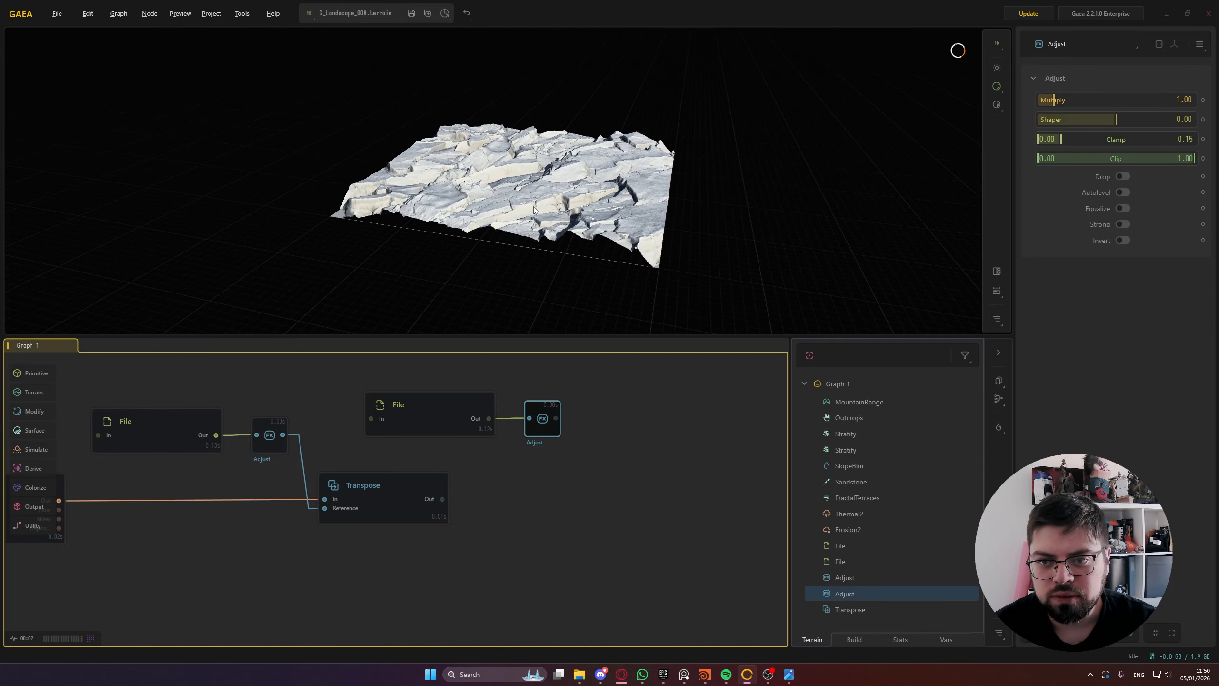
left_click(477, 409)
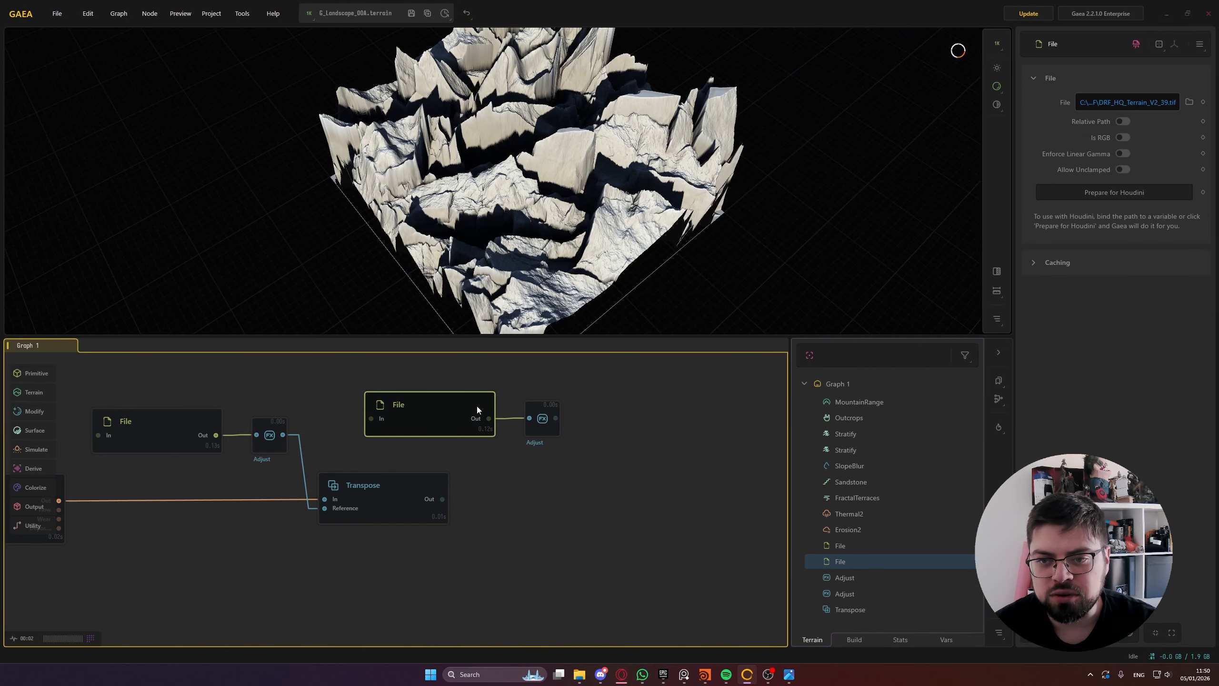
left_click(543, 419)
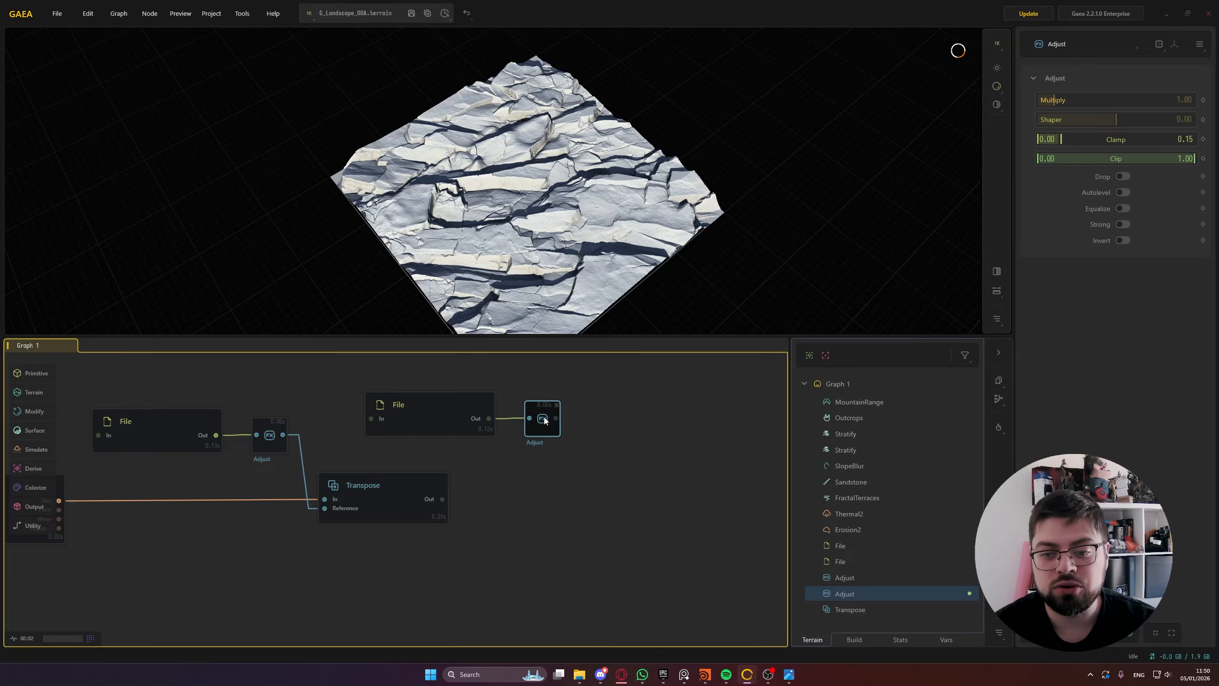
Try DRF_HQ_Terrain_V2_11.tif in the copied File node and replace it with DRF_HQ_Terrain_V2_01.tif
left_click(417, 420)
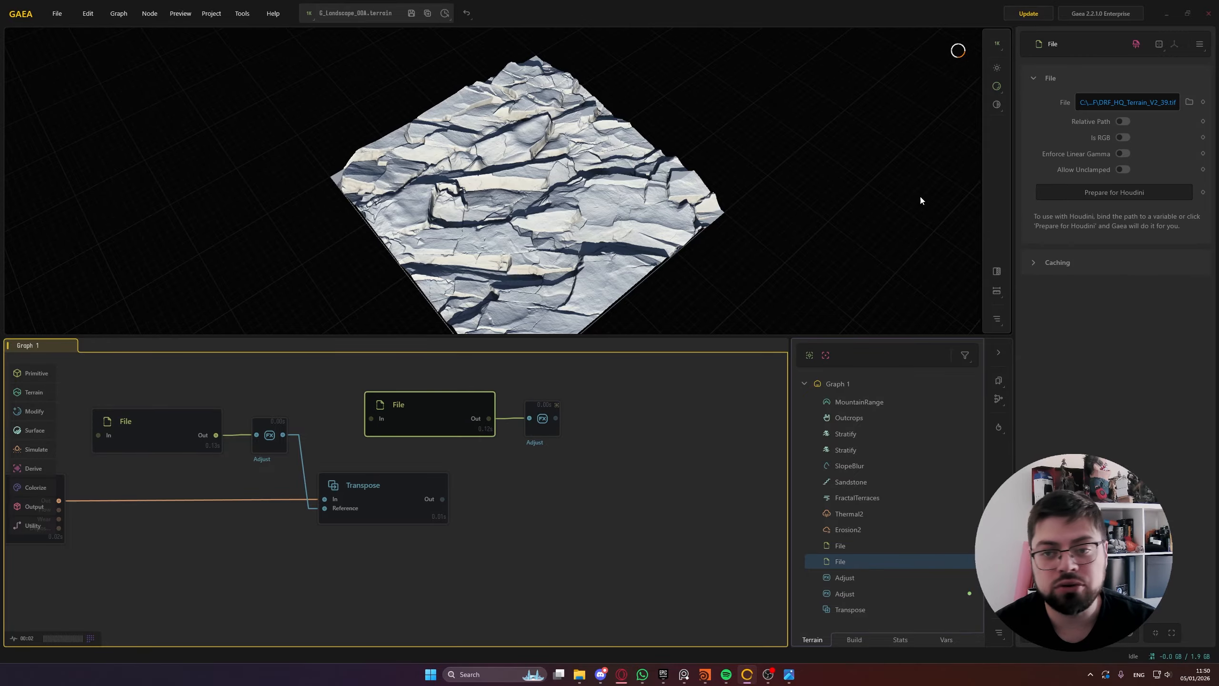
left_click(1185, 104)
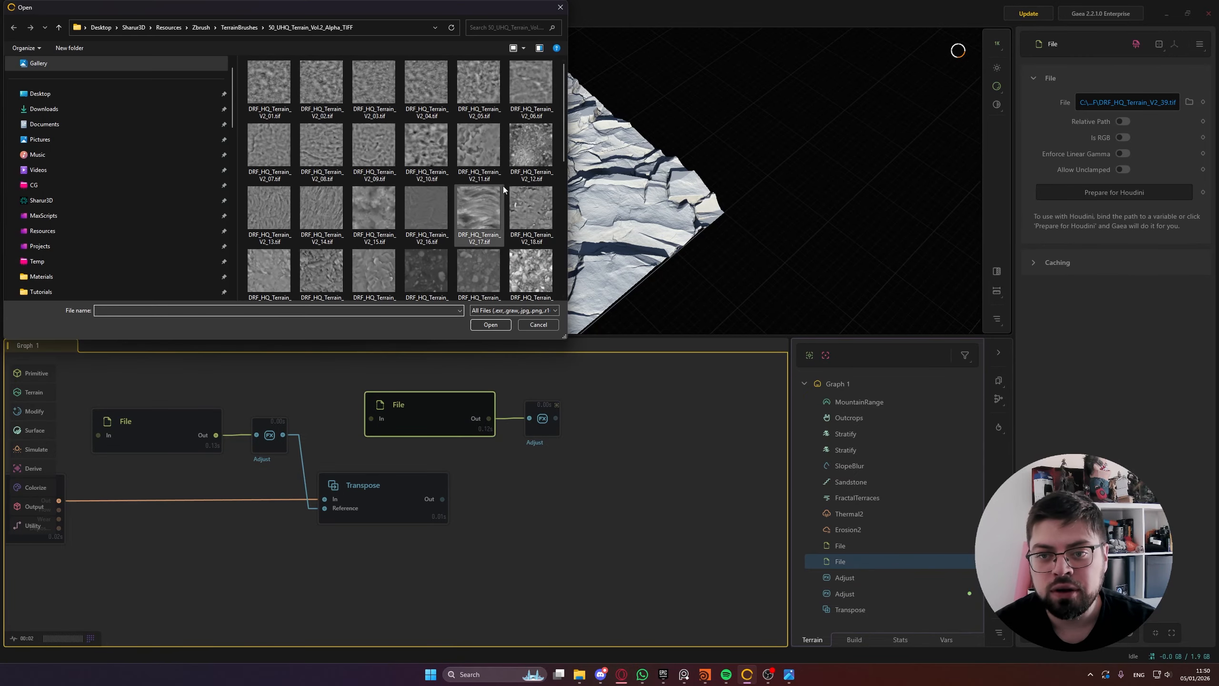
double_click(485, 156)
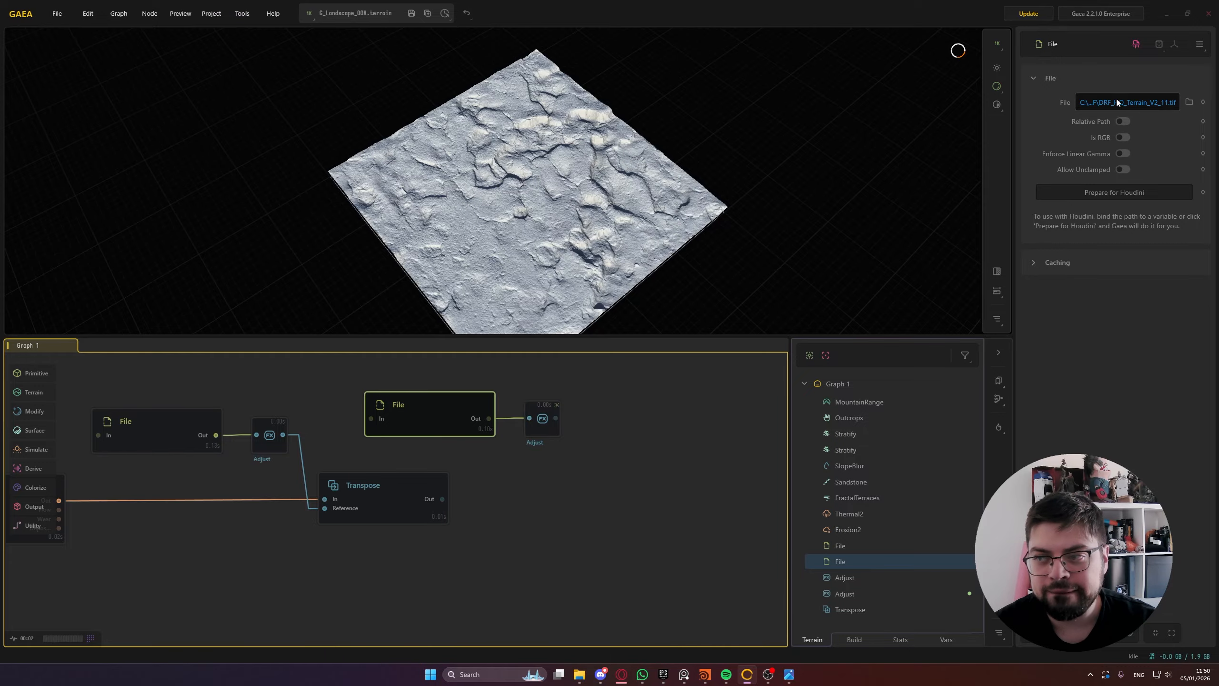
left_click(1190, 102)
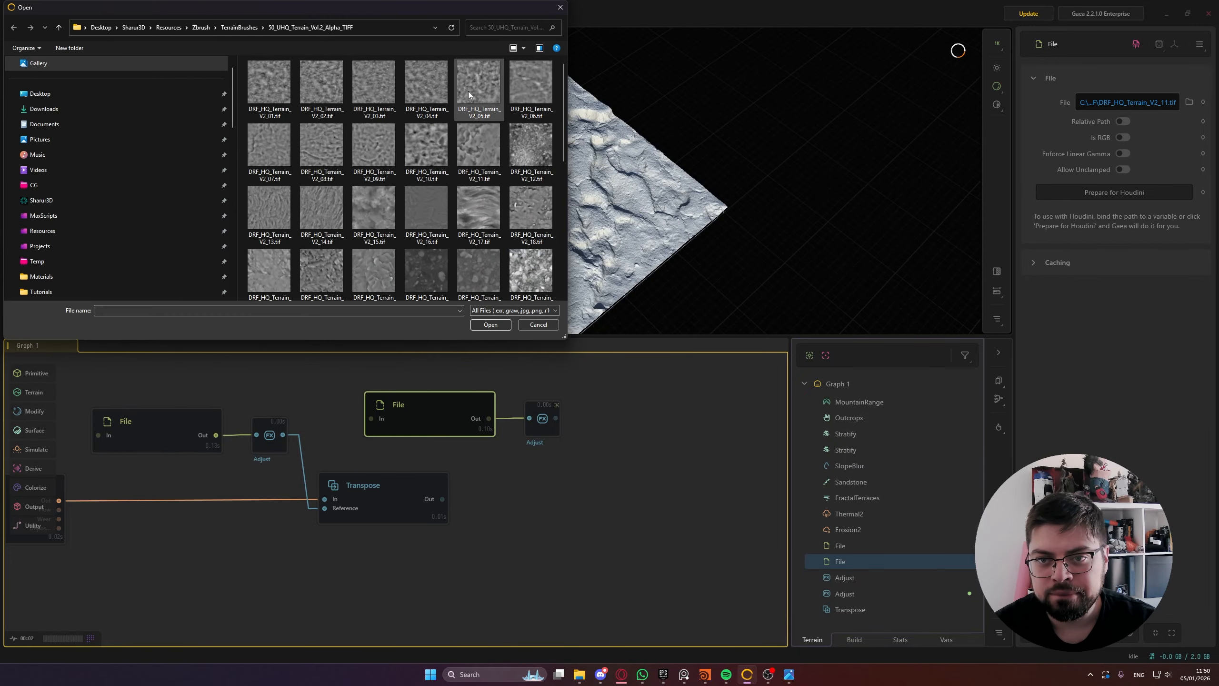
double_click(268, 81)
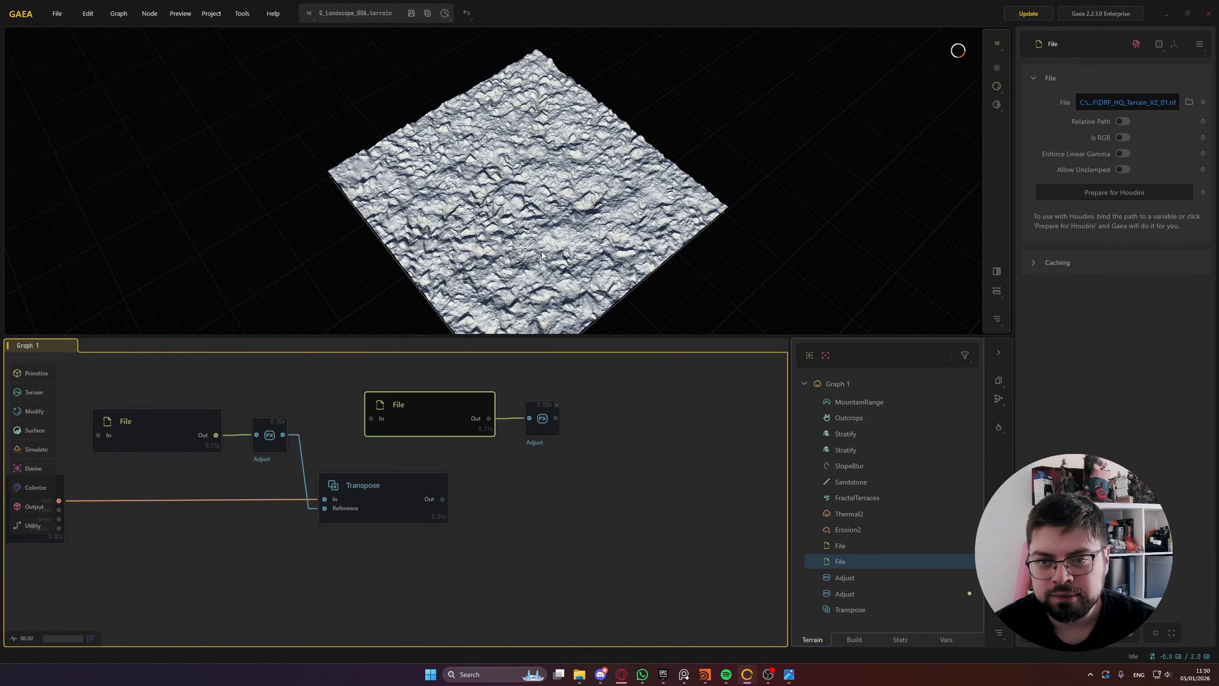
Examine the adjusted DRF_HQ_Terrain_V2_01.tif surface up close and from a distance, and remove the preview lock from the copied Adjust node
scroll(569, 197, "up", 5)
left_click_drag(569, 197, 432, 197)
scroll(499, 145, "down", 5)
scroll(454, 173, "up", 5)
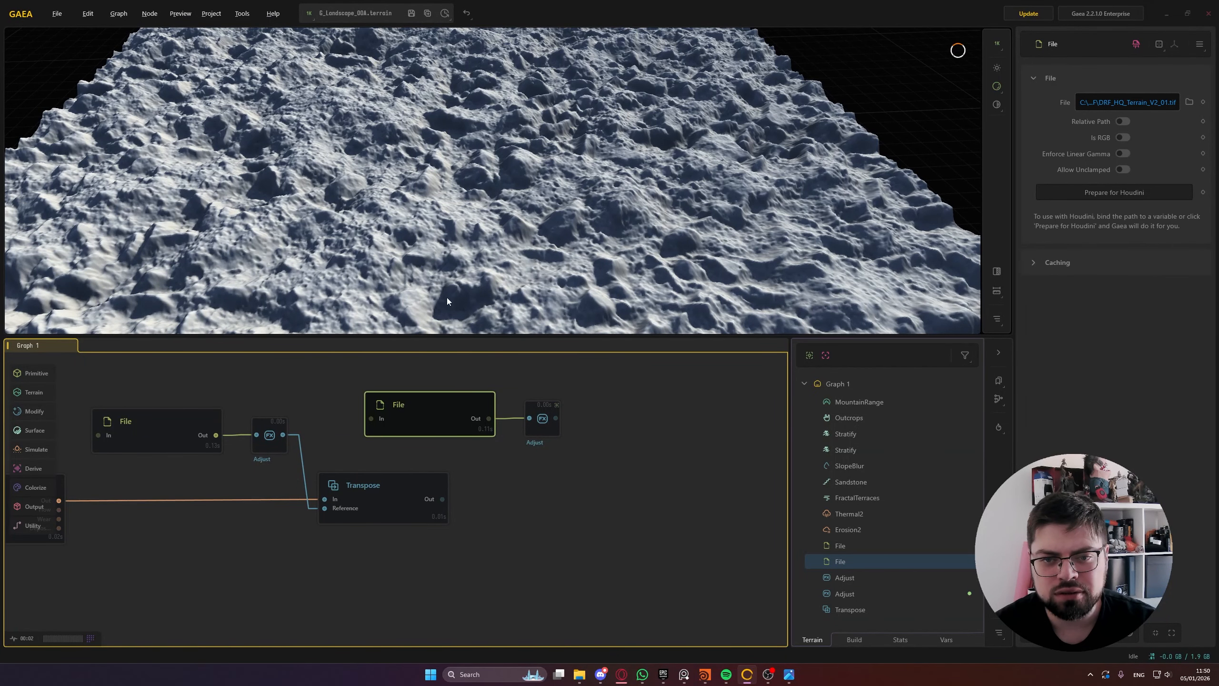
left_click(542, 413)
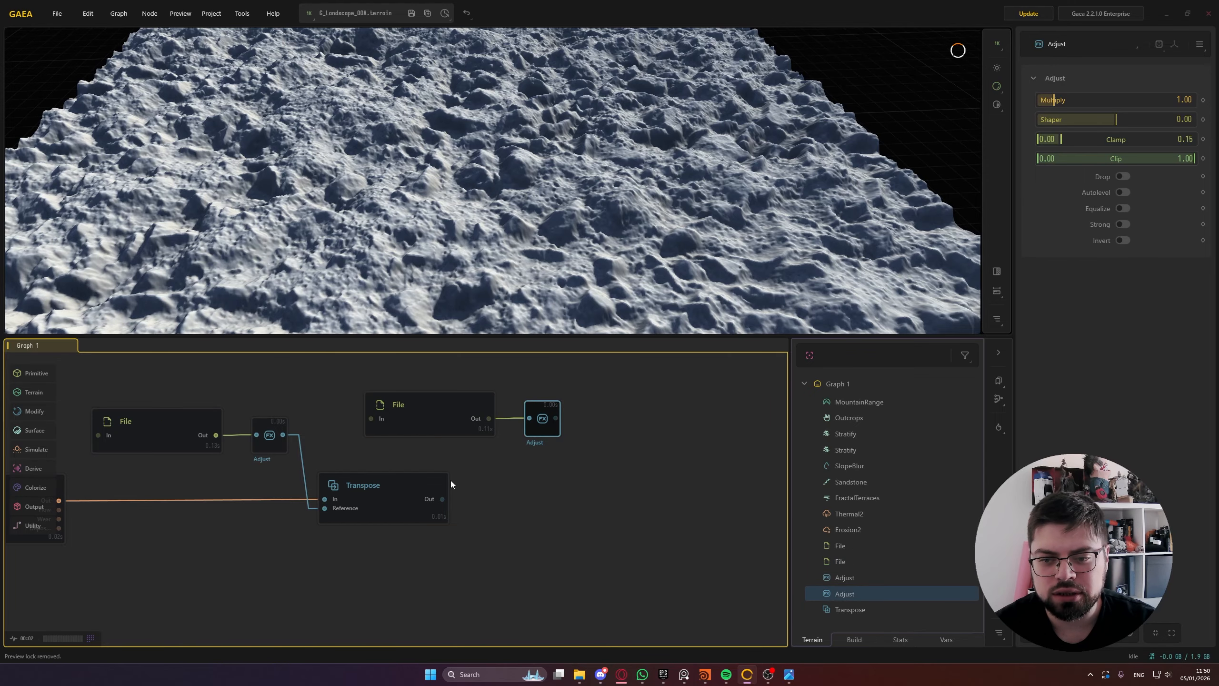
Duplicate the Transpose node after the original, feeding its In from the first Transpose and its Reference from the copied Adjust
left_click(400, 494)
right_click(400, 494)
left_click(450, 307)
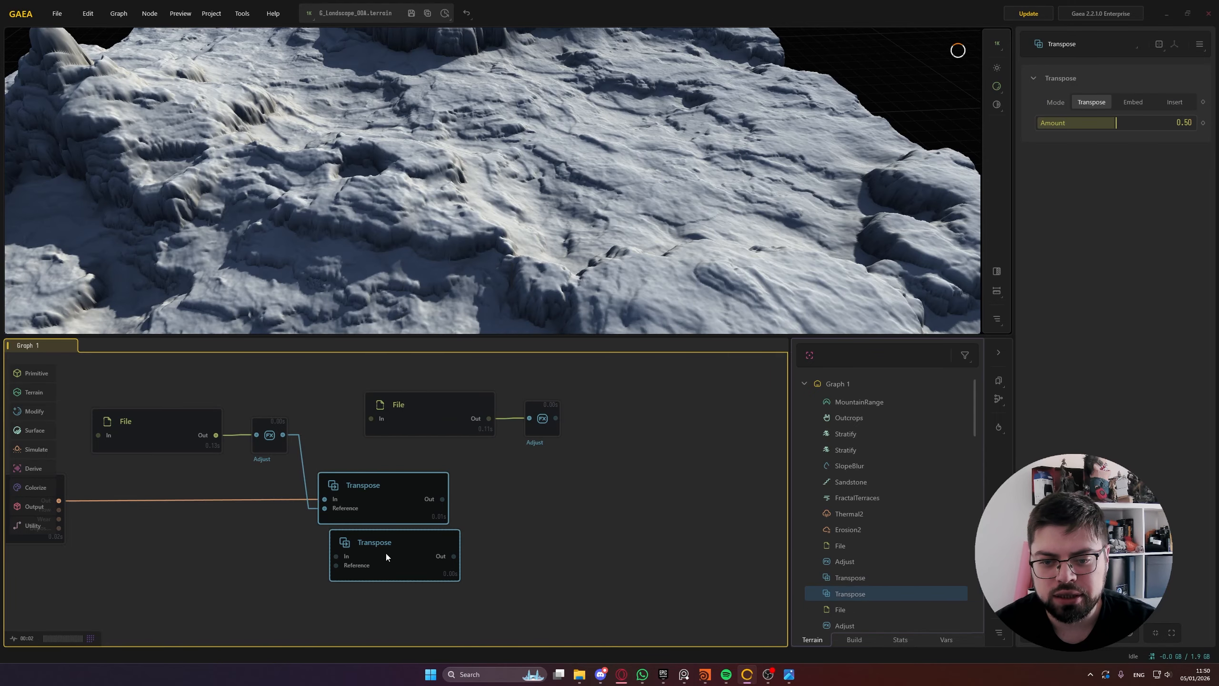
left_click_drag(385, 551, 567, 509)
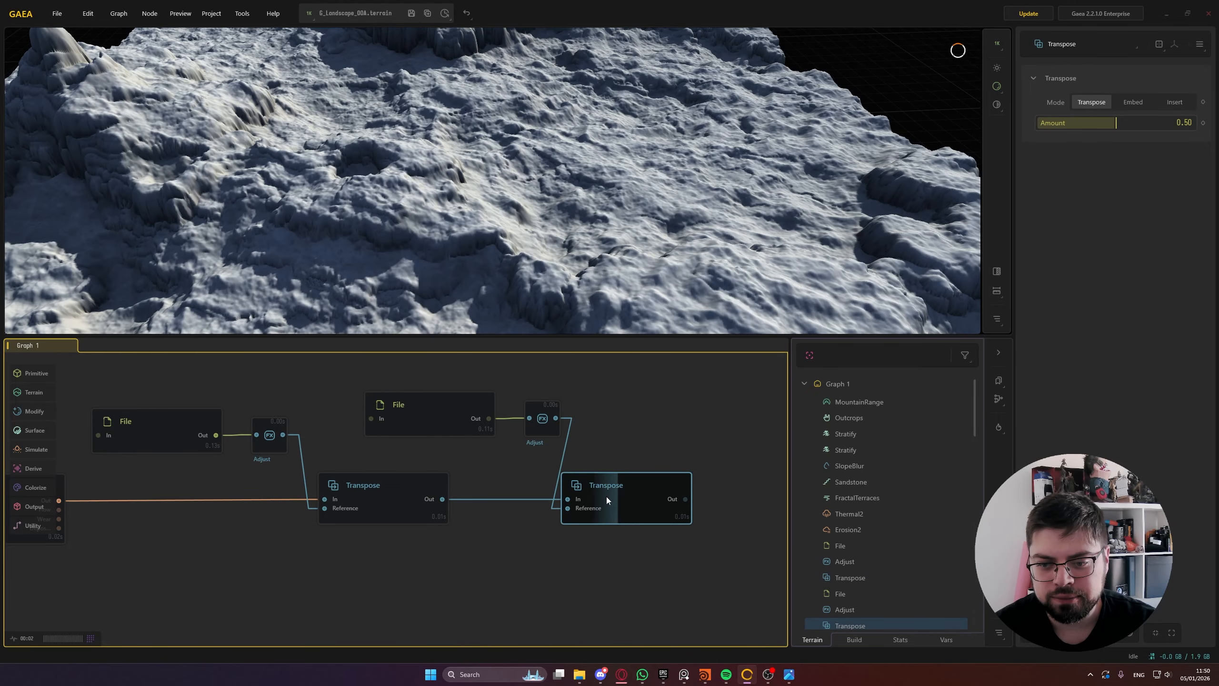
Set the second Transpose's Amount to 0.3 and compare its terrain with the first Transpose's
double_click(1102, 124)
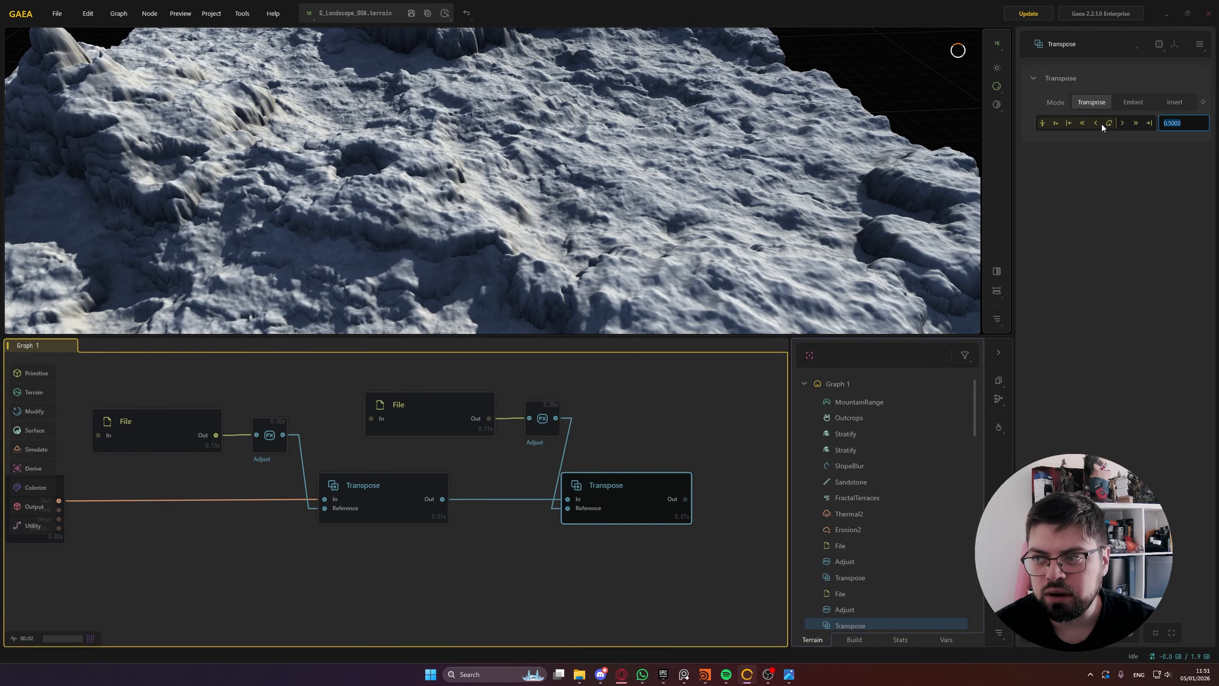
type(".2")
key("BackSpace")
type("3")
key("Return")
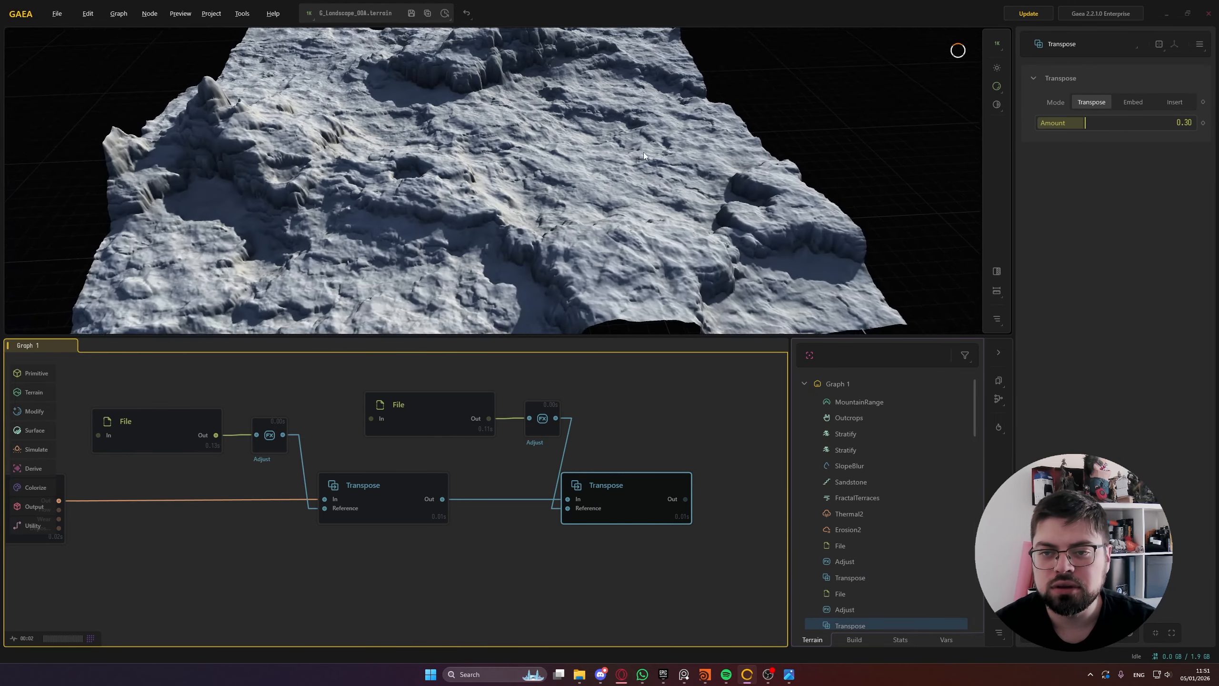
left_click_drag(644, 155, 516, 178)
left_click(381, 494)
left_click(618, 493)
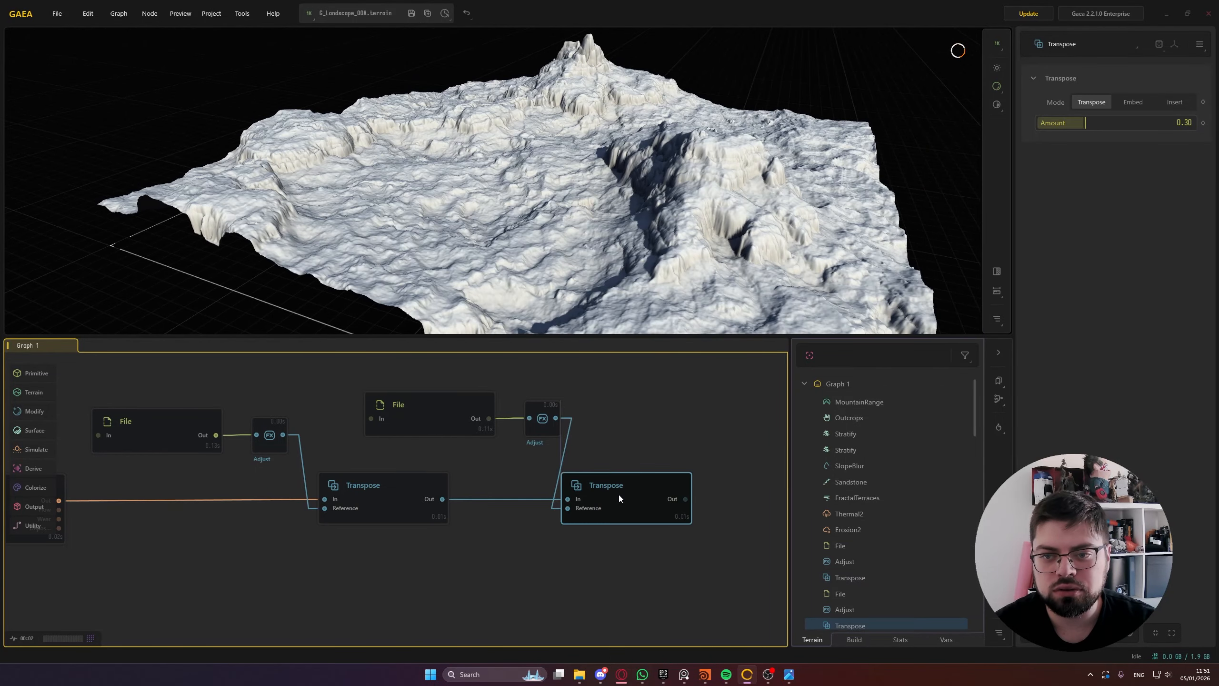
Set the second Transpose's Amount to 0.2 and compare its terrain with Erosion2 and the first Transpose
double_click(1093, 123)
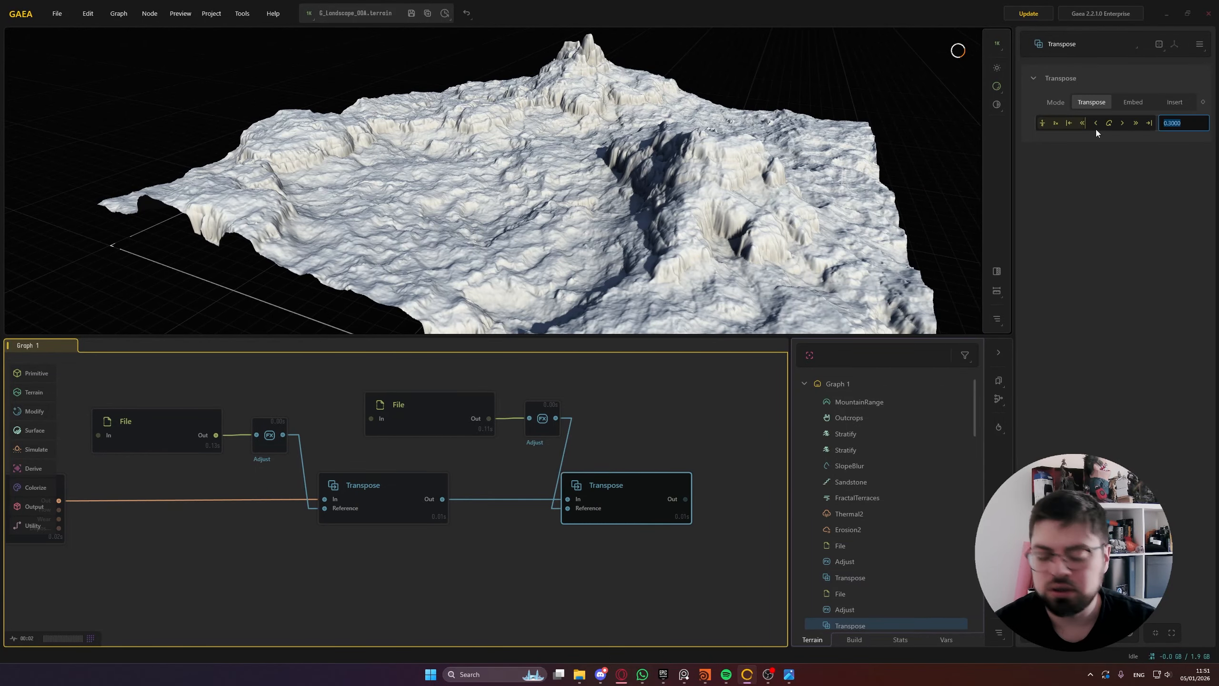
scroll(555, 376, "down", 2)
left_click(203, 476)
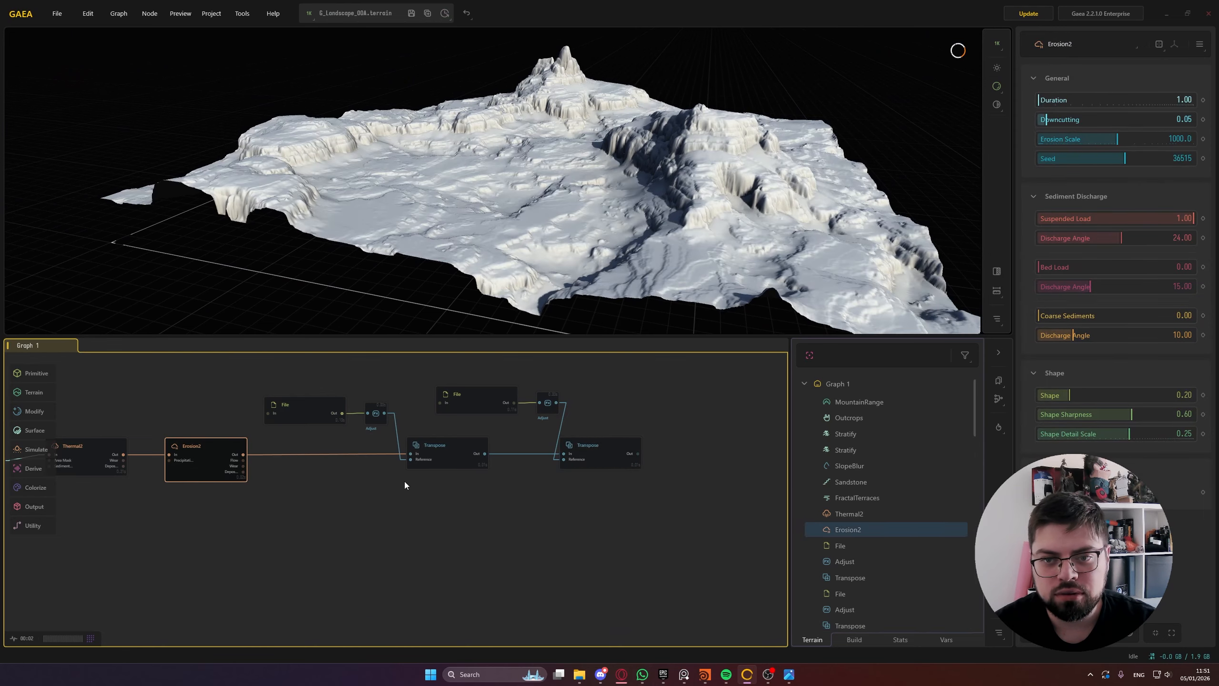
left_click_drag(446, 219, 500, 399)
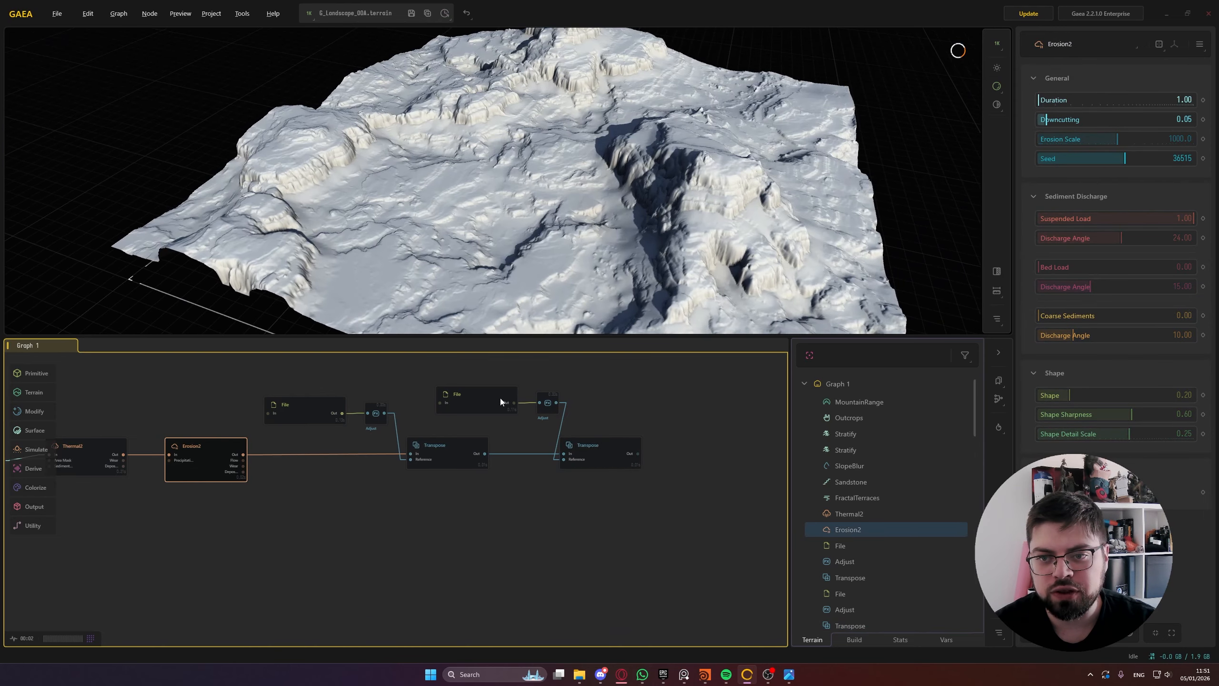
left_click(595, 454)
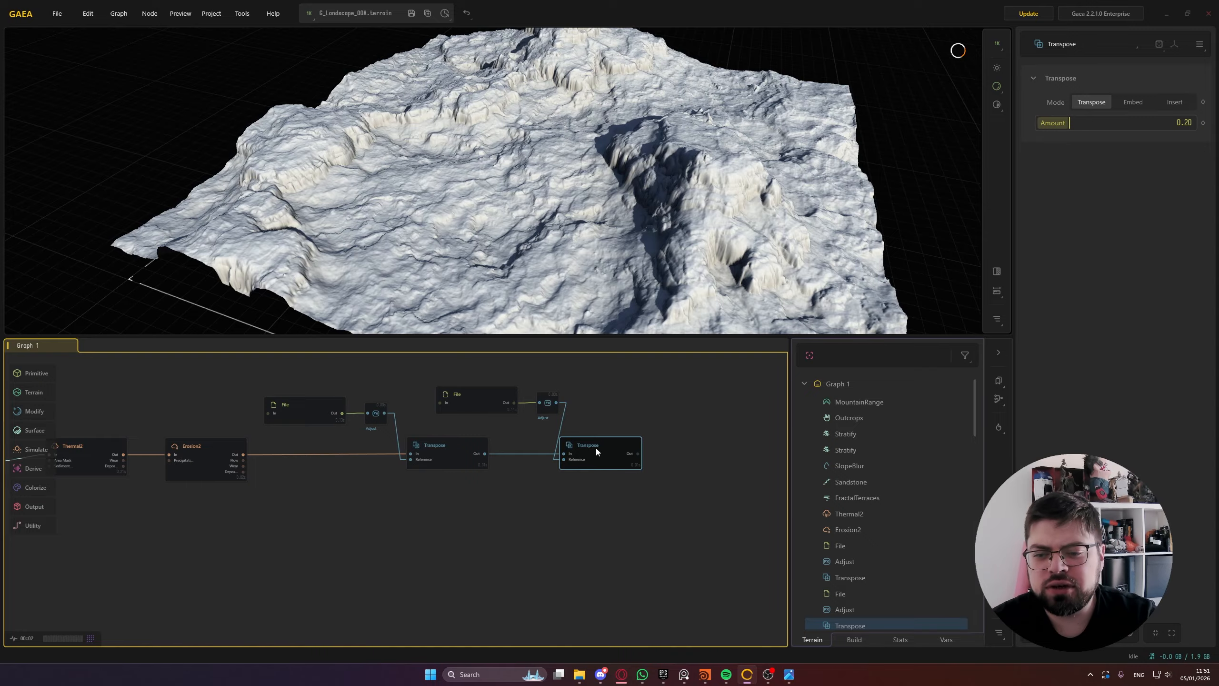
left_click(463, 460)
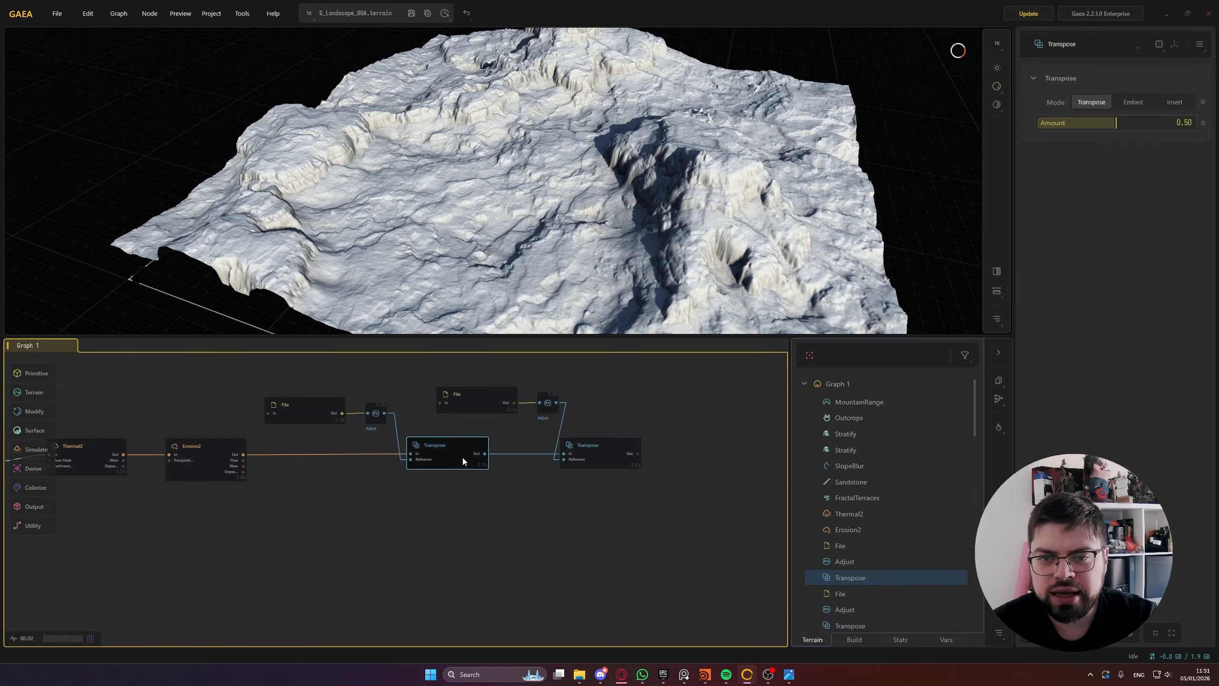
left_click(603, 453)
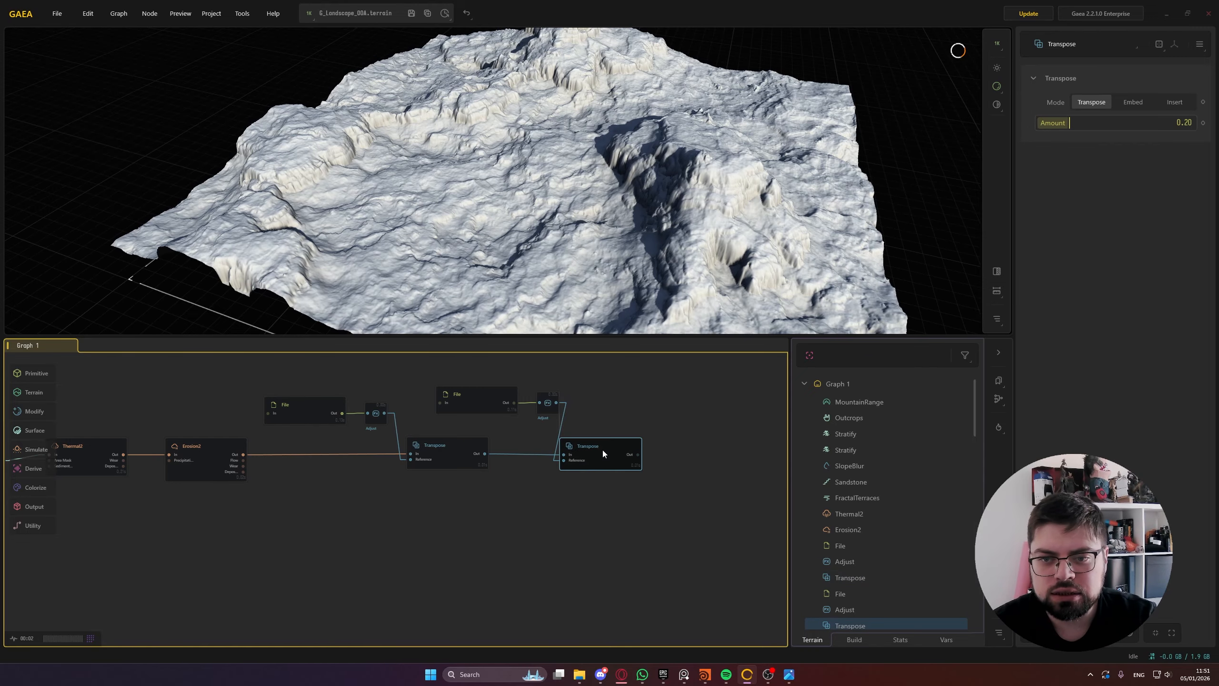
Lock the preview to the second Adjust node and try DRF_HQ_Terrain_V2_18.tif and DRF_HQ_Terrain_V2_24.tif in its File node
left_click(475, 402)
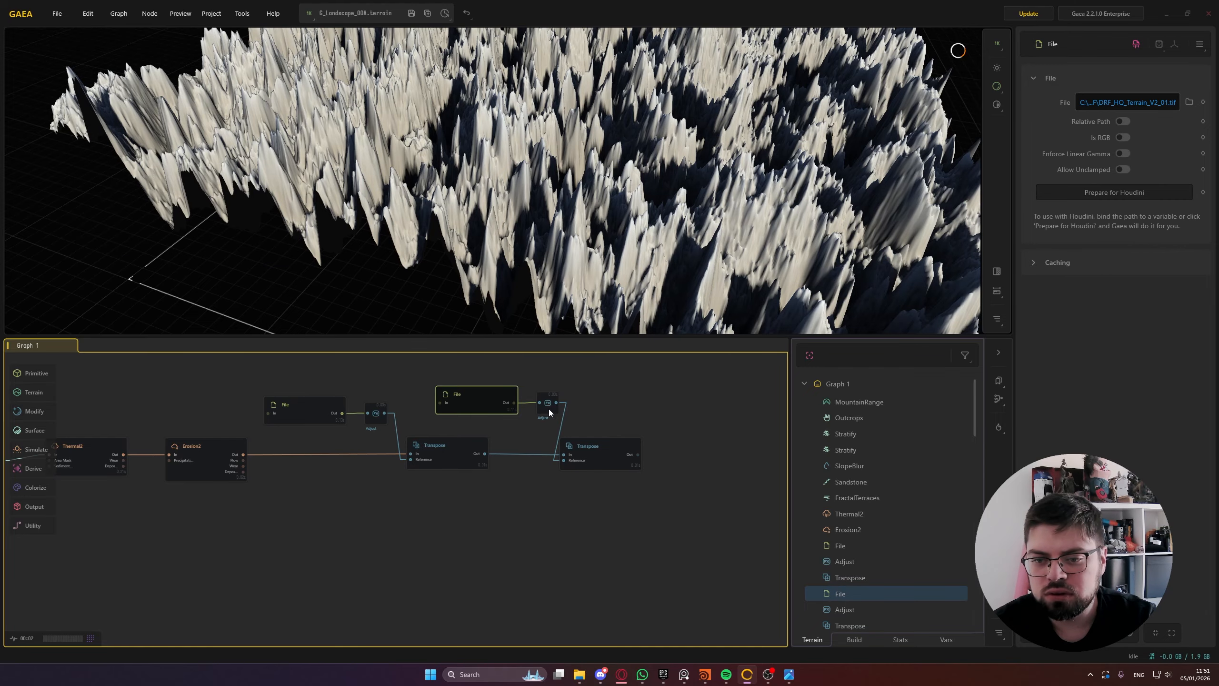
left_click(548, 405)
left_click(483, 408)
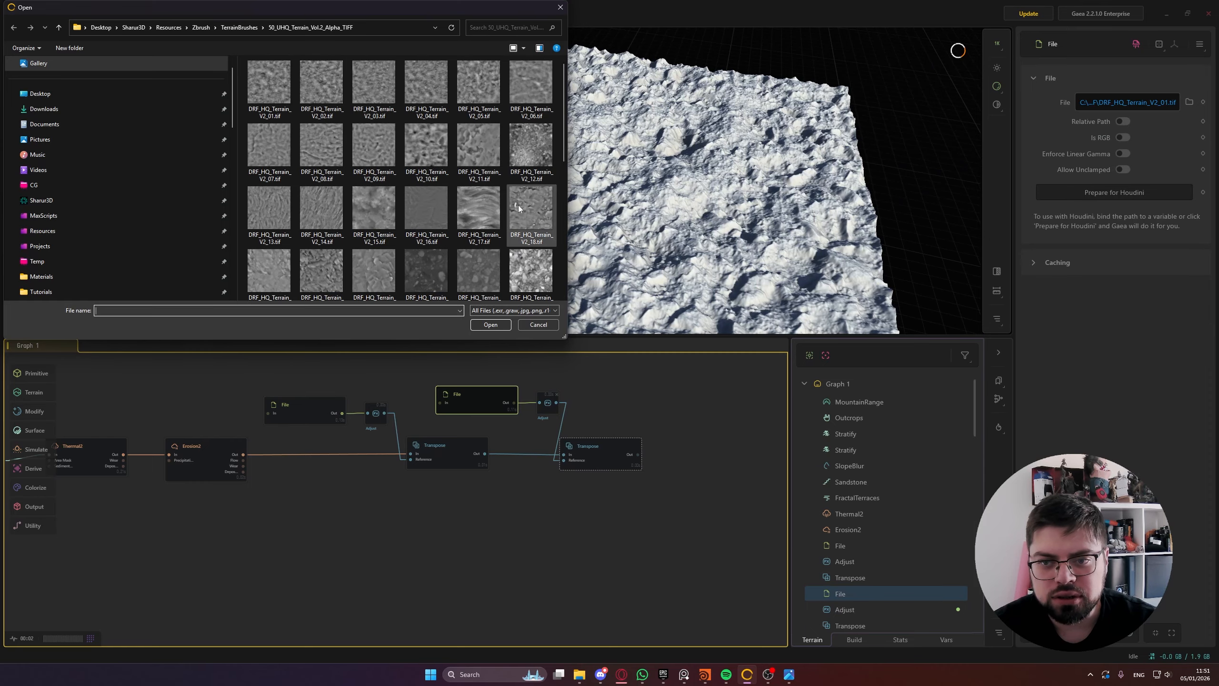
double_click(519, 207)
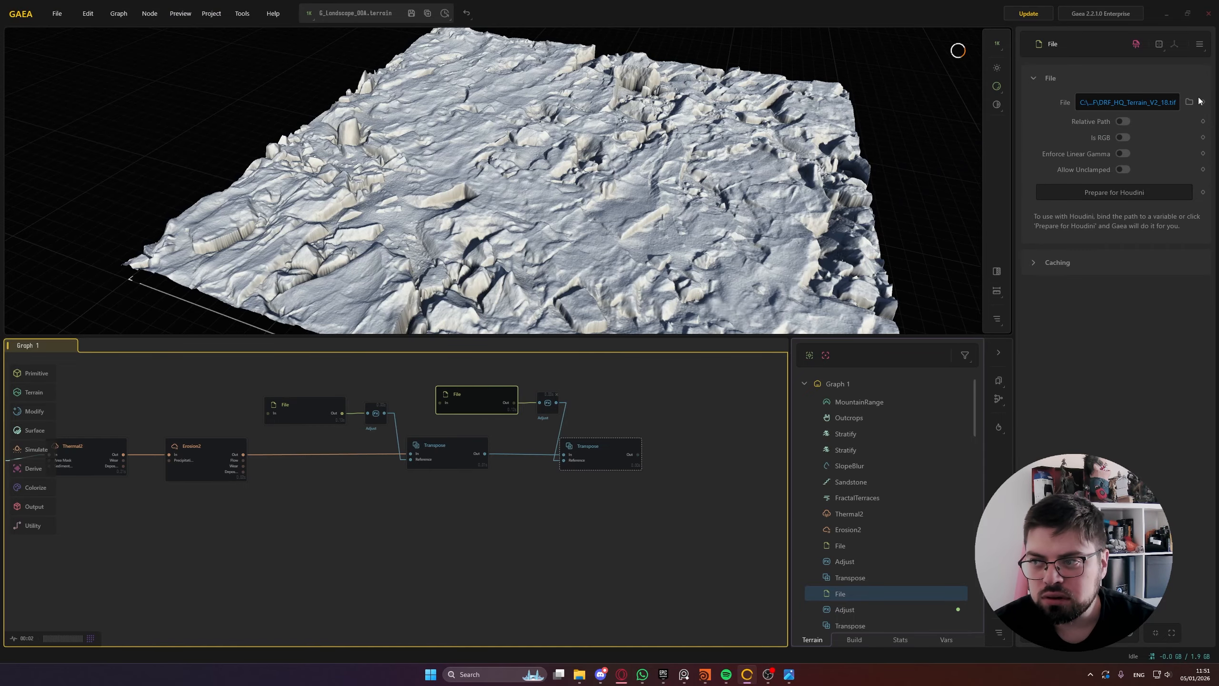
left_click(1198, 100)
scroll(475, 231, "down", 1)
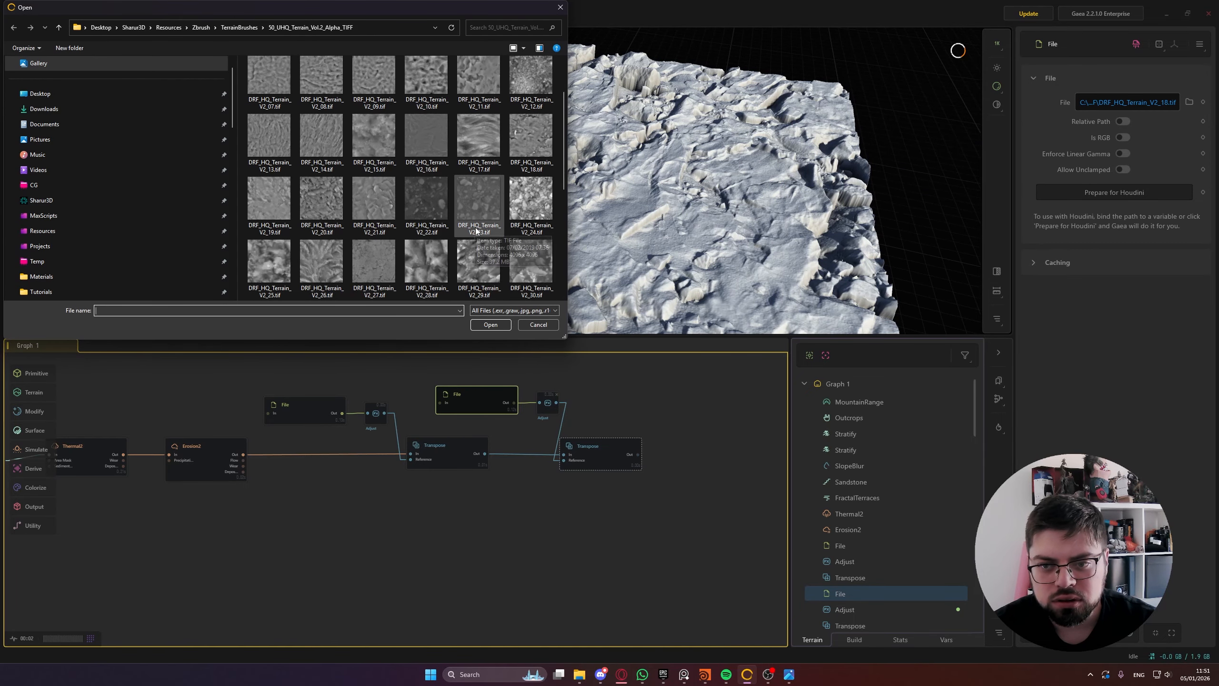
left_click(526, 198)
double_click(524, 196)
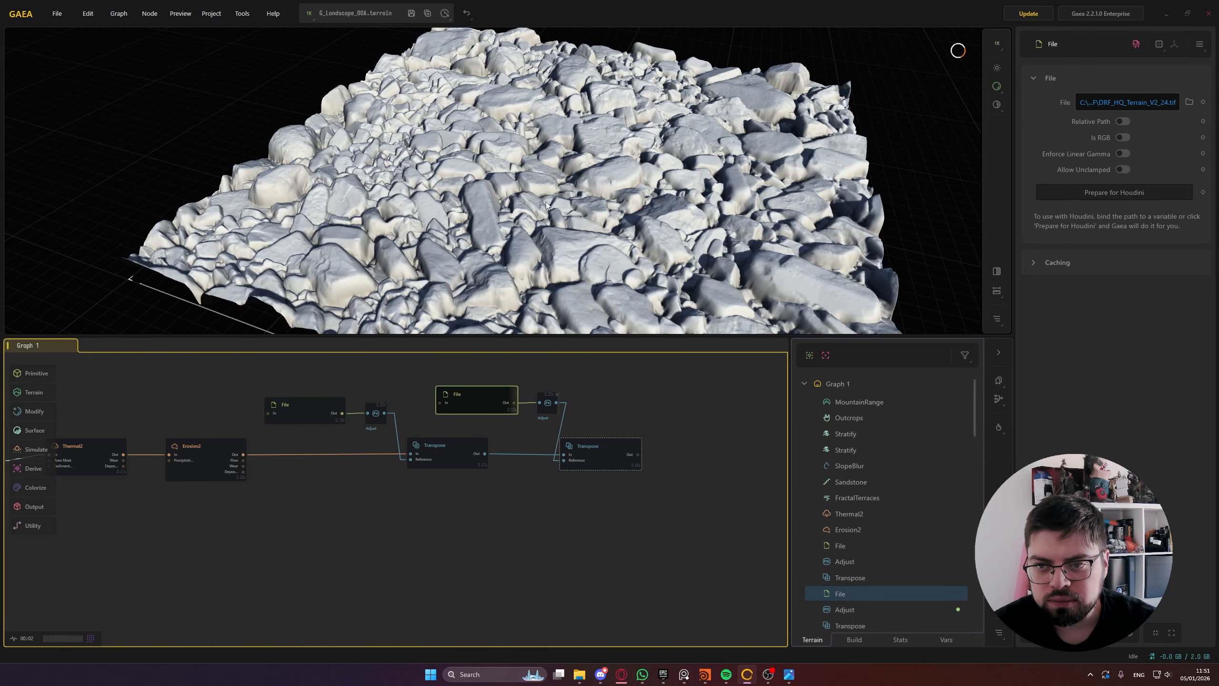
Load DRF_HQ_Terrain_V2_46.tif into the second File node, unlock the preview from Adjust, and show the second Transpose
left_click(1186, 103)
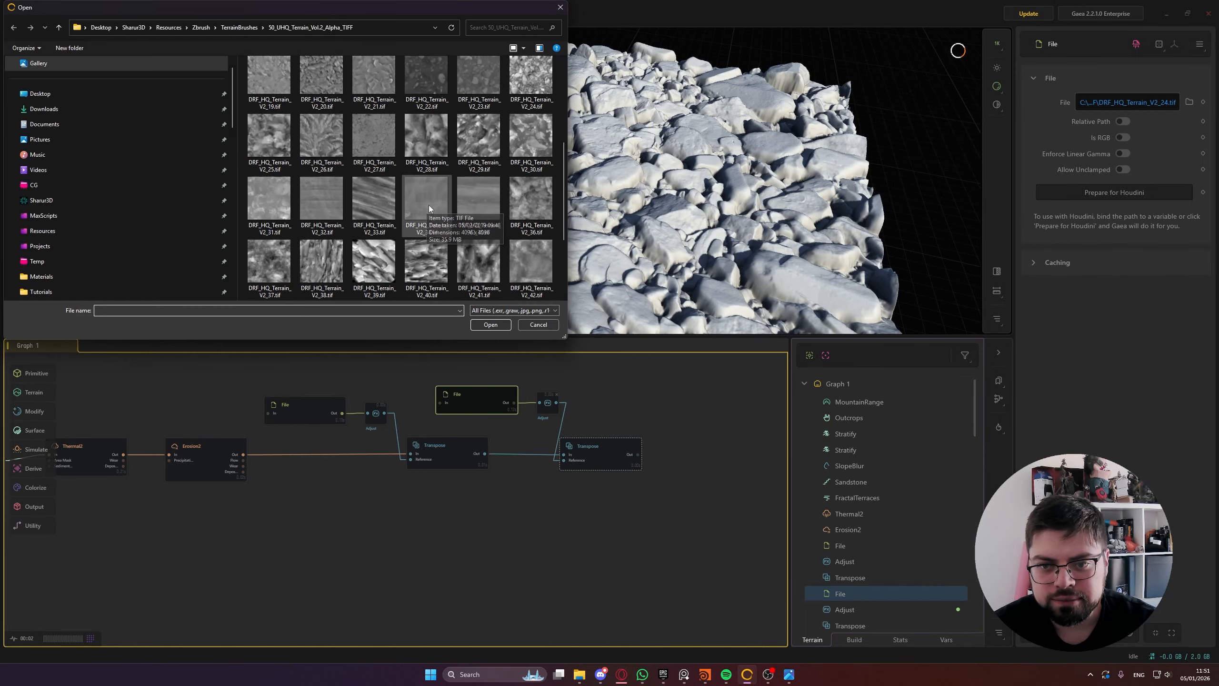
double_click(442, 210)
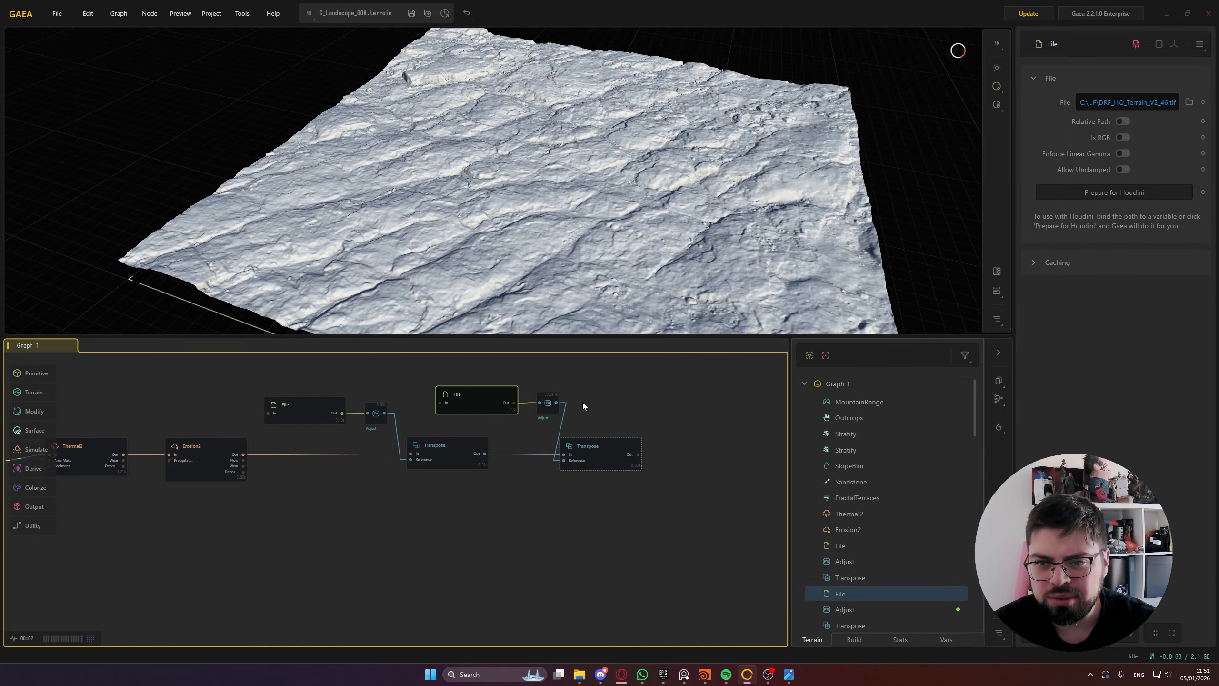
left_click(587, 448)
left_click(553, 395)
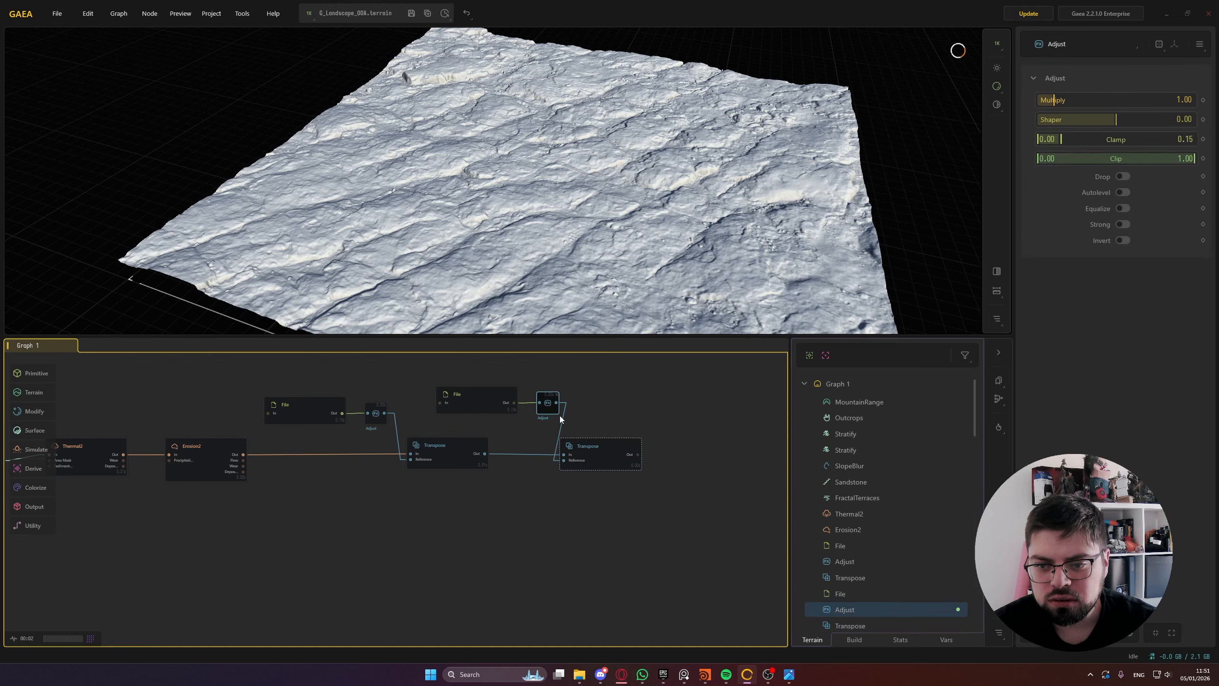
double_click(602, 452)
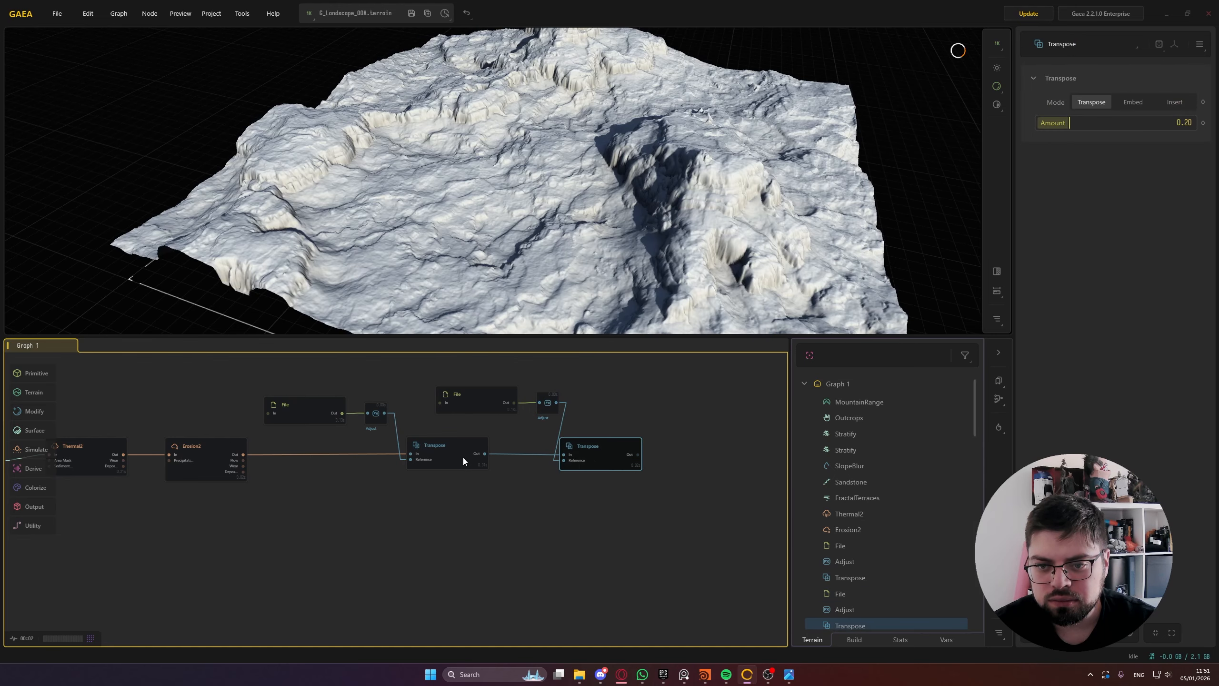
Compare the terrain of both Transpose nodes and set the second Transpose's Amount to 0.3
left_click(463, 456)
left_click(598, 456)
left_click(469, 462)
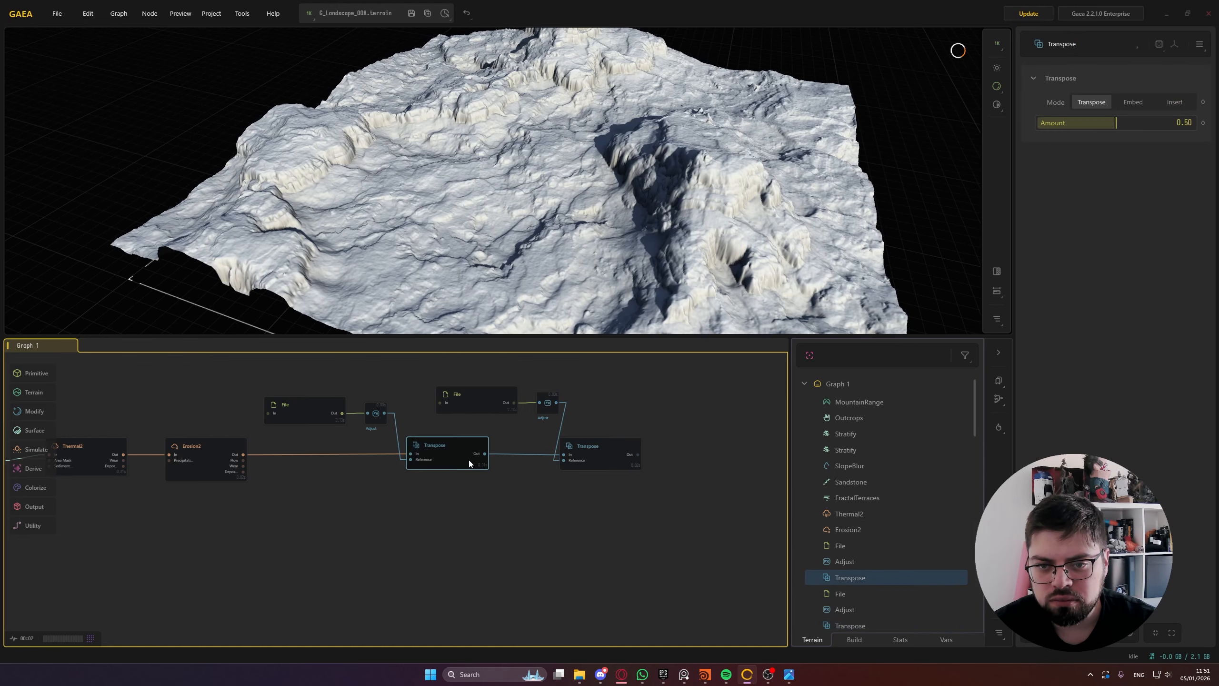
left_click(593, 460)
right_click(1153, 124)
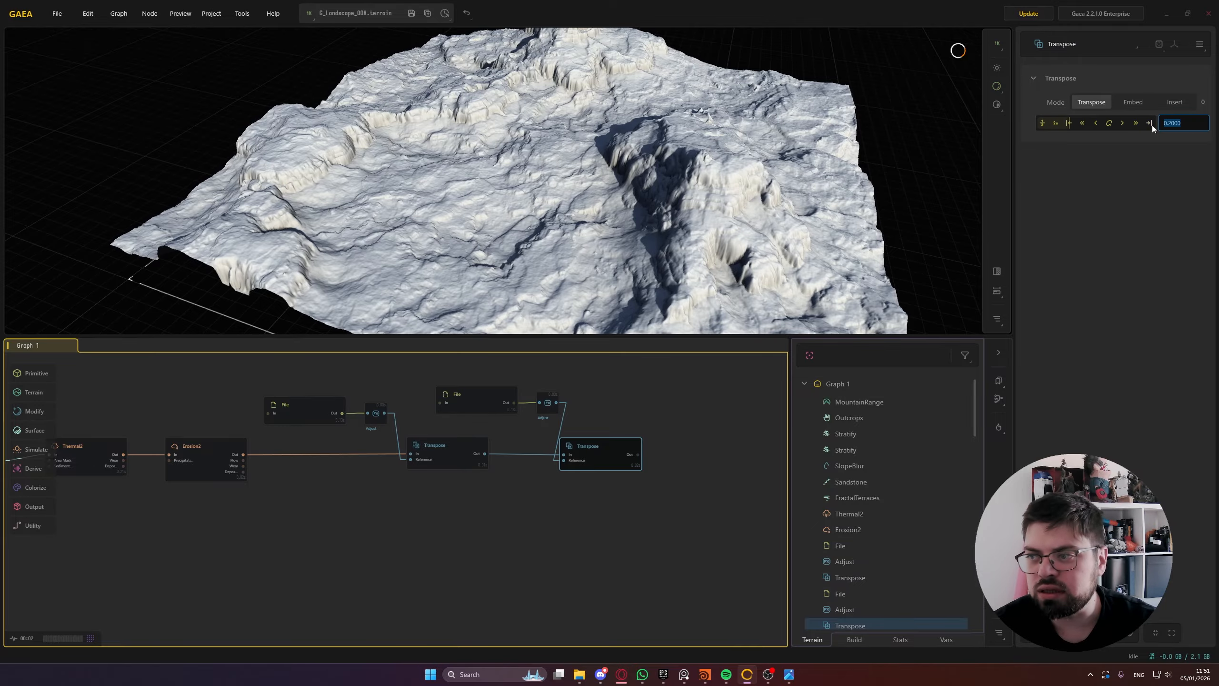
type("0.3")
key("Return")
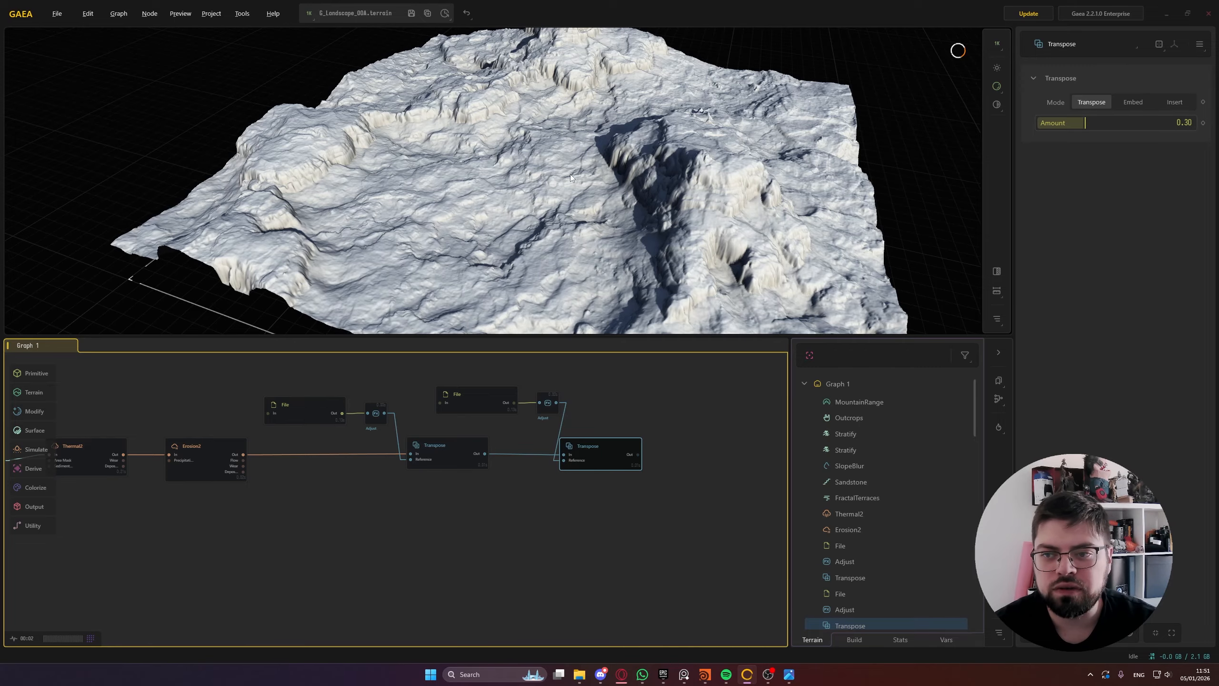
Examine the surface detail of the second Transpose's terrain from close up and from a distance
left_click_drag(569, 174, 511, 125)
scroll(511, 125, "up", 10)
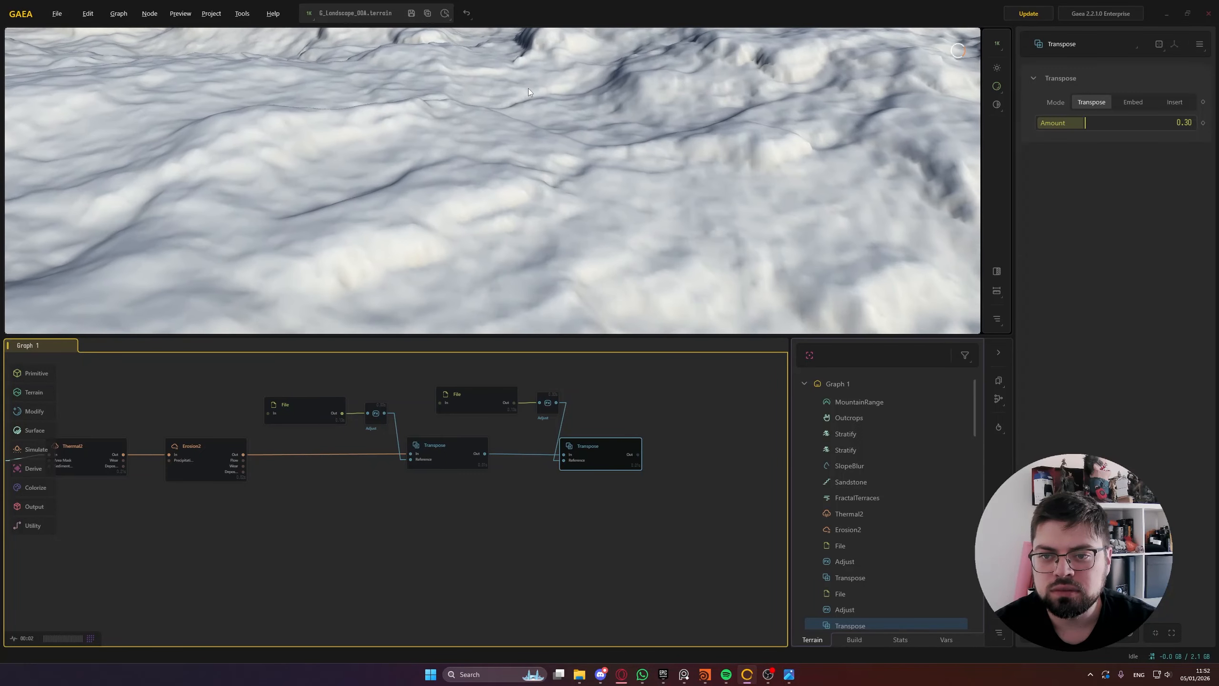
scroll(534, 102, "down", 8)
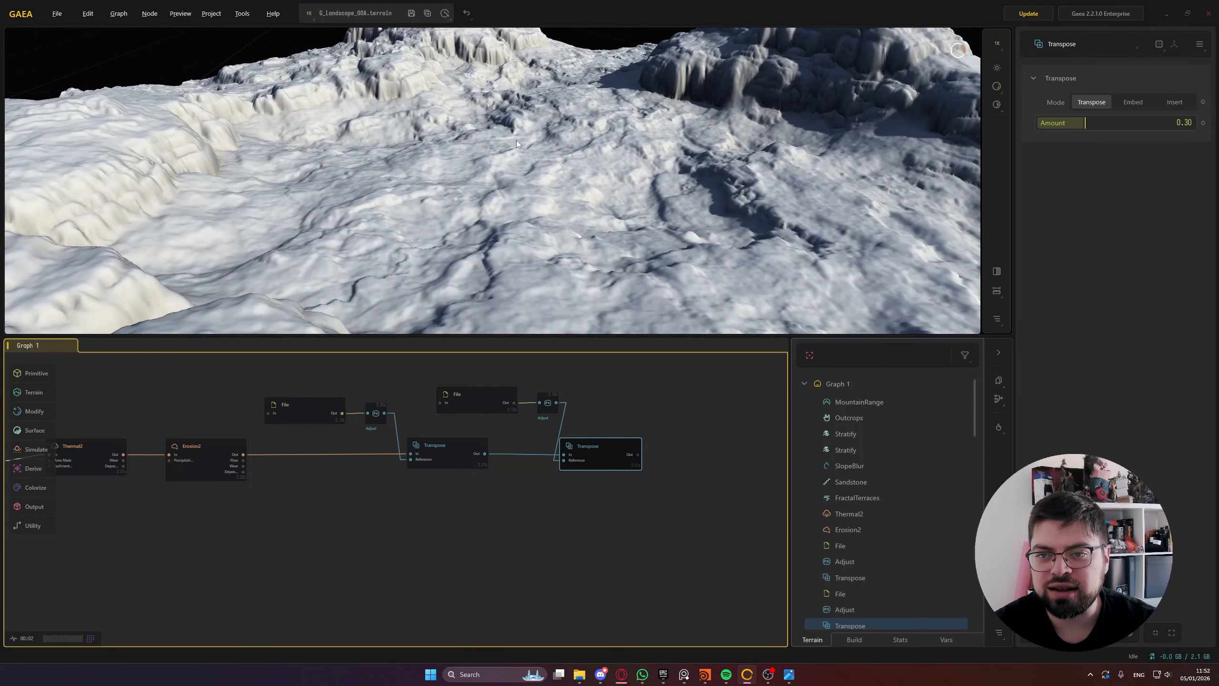
scroll(519, 137, "down", 4)
scroll(527, 119, "up", 8)
left_click_drag(524, 104, 500, 118)
scroll(519, 118, "down", 4)
scroll(512, 124, "down", 8)
scroll(541, 138, "up", 4)
scroll(511, 159, "down", 5)
scroll(510, 122, "up", 5)
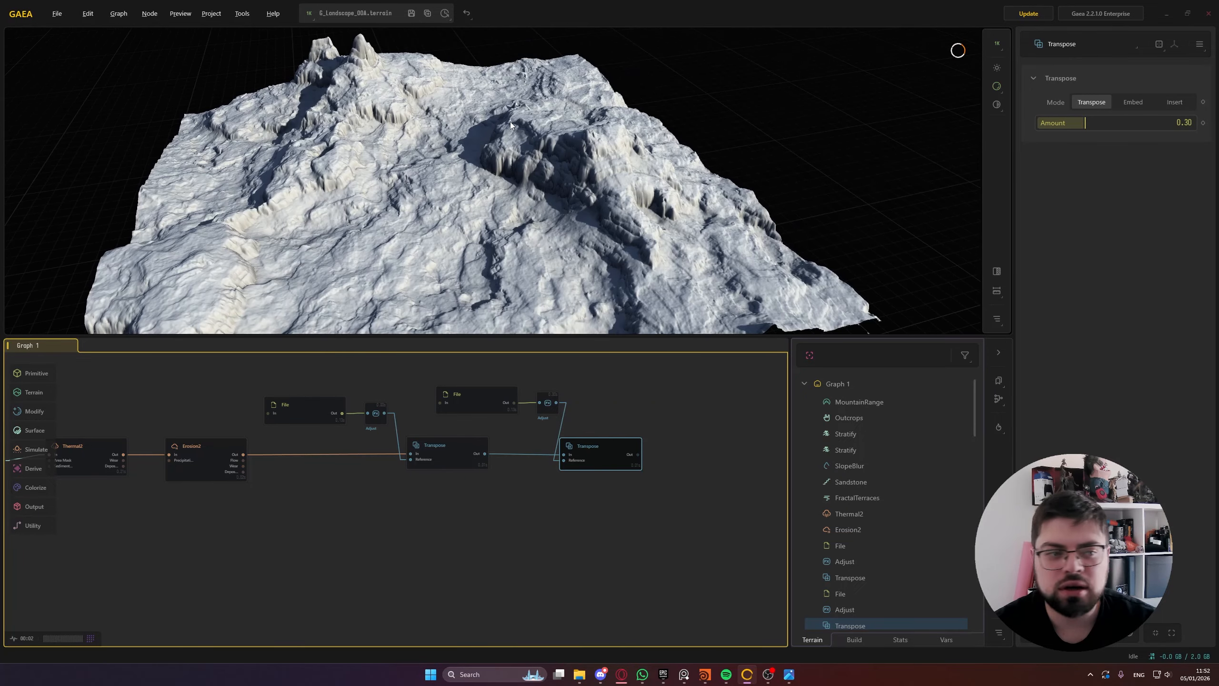
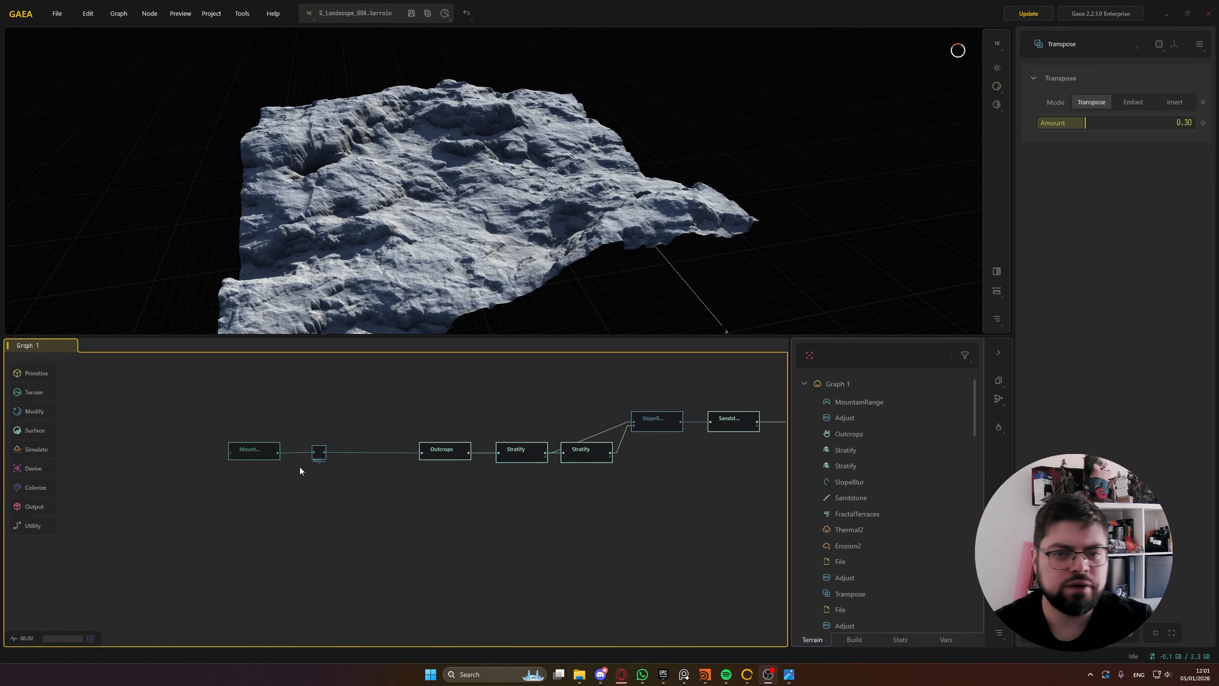
Preview MountainRange and the Adjust node after it, and compare their terrain from several angles
left_click(251, 455)
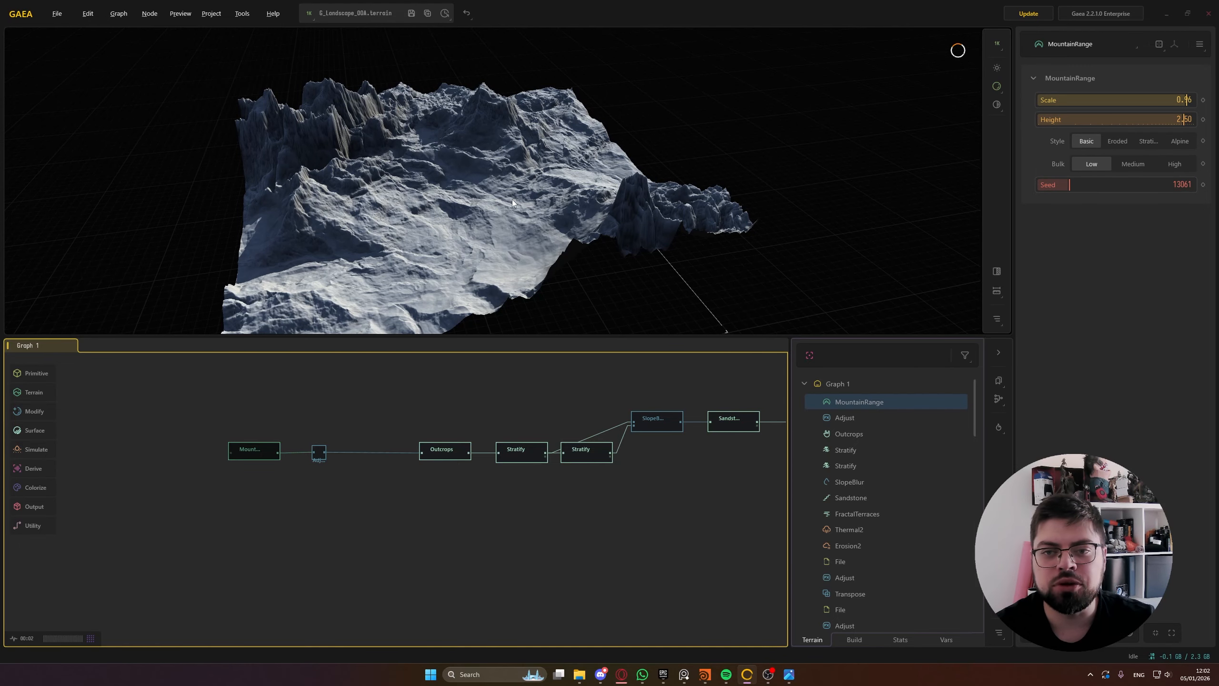
left_click_drag(454, 210, 397, 121)
left_click_drag(439, 76, 394, 263)
left_click(318, 453)
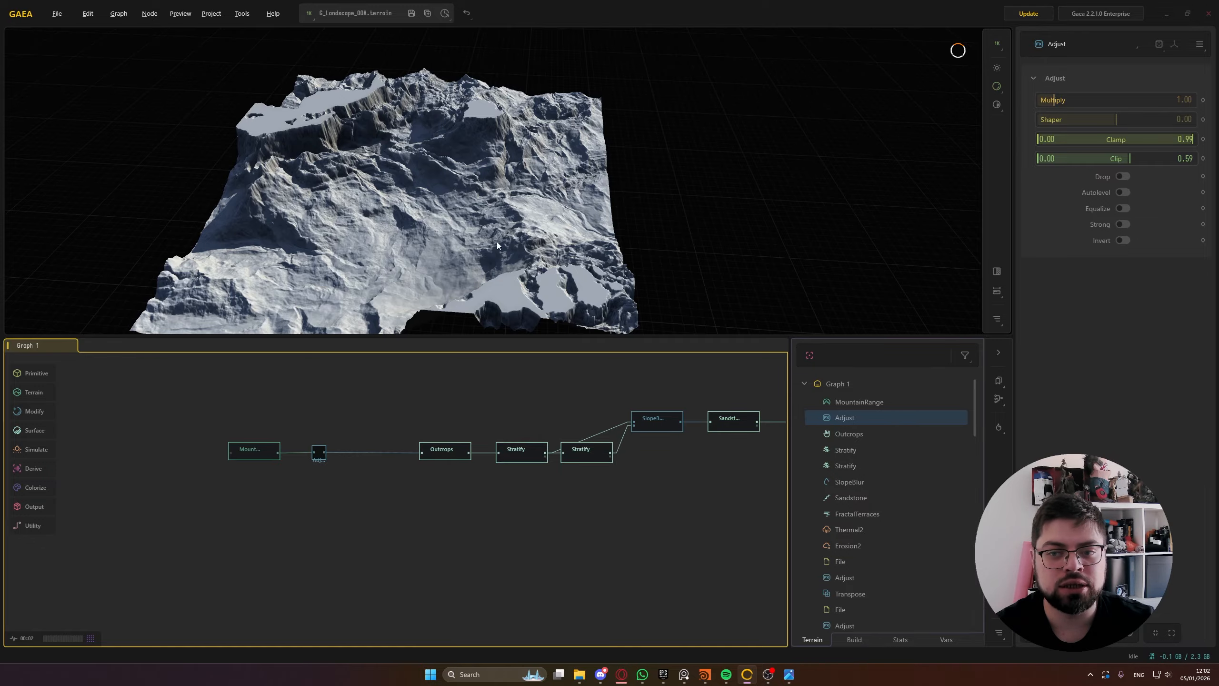
left_click_drag(539, 223, 568, 203)
scroll(488, 233, "down", 1)
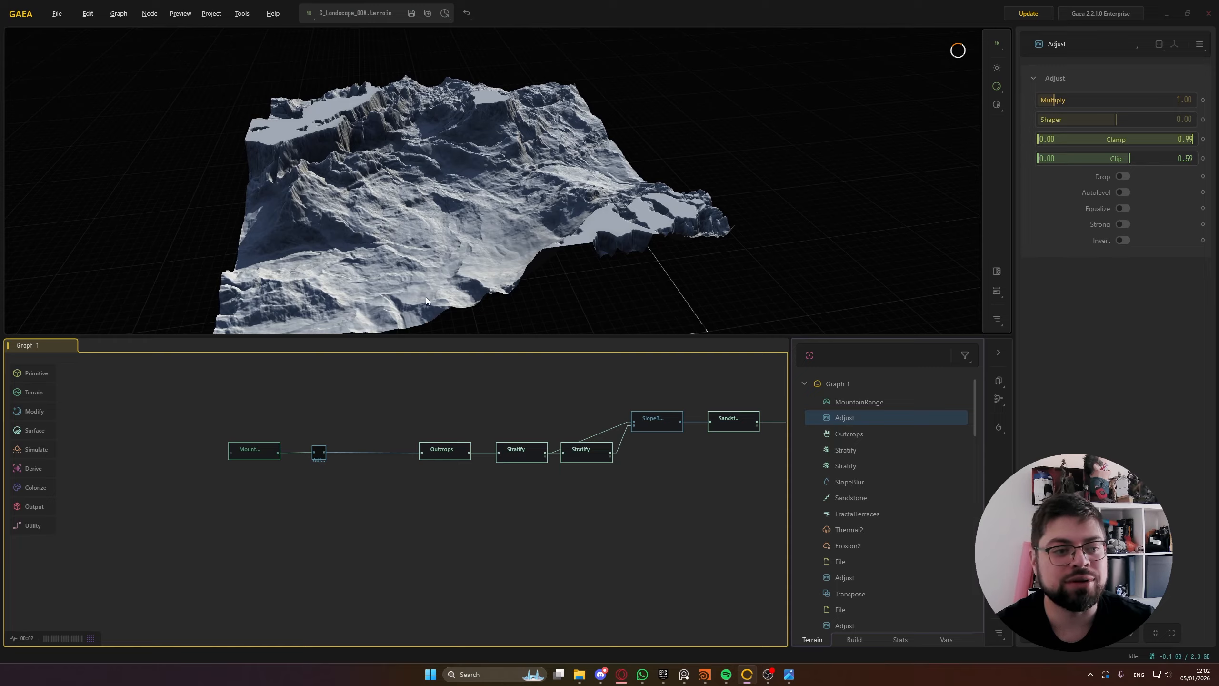
Preview the terrain of the Outcrops node and the second Stratify node
left_click(441, 448)
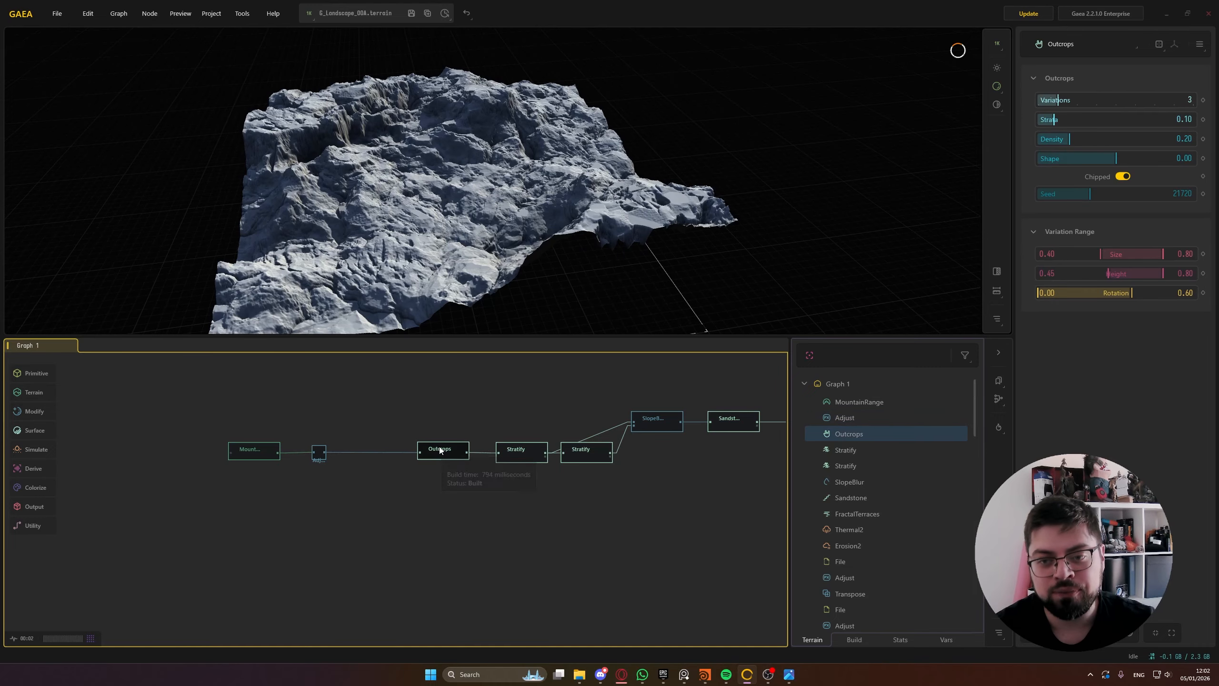
middle_click_drag(512, 412, 403, 409)
scroll(335, 455, "up", 3)
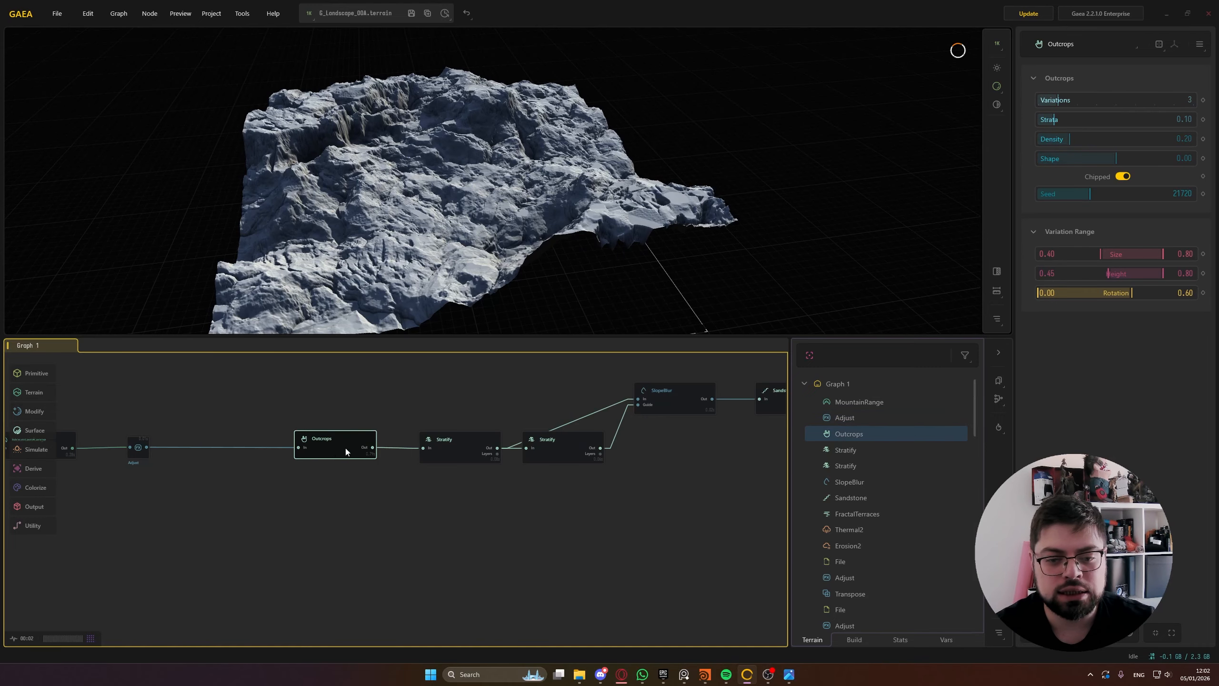
middle_click_drag(504, 396, 381, 406)
left_click(433, 457)
middle_click_drag(549, 475, 344, 474)
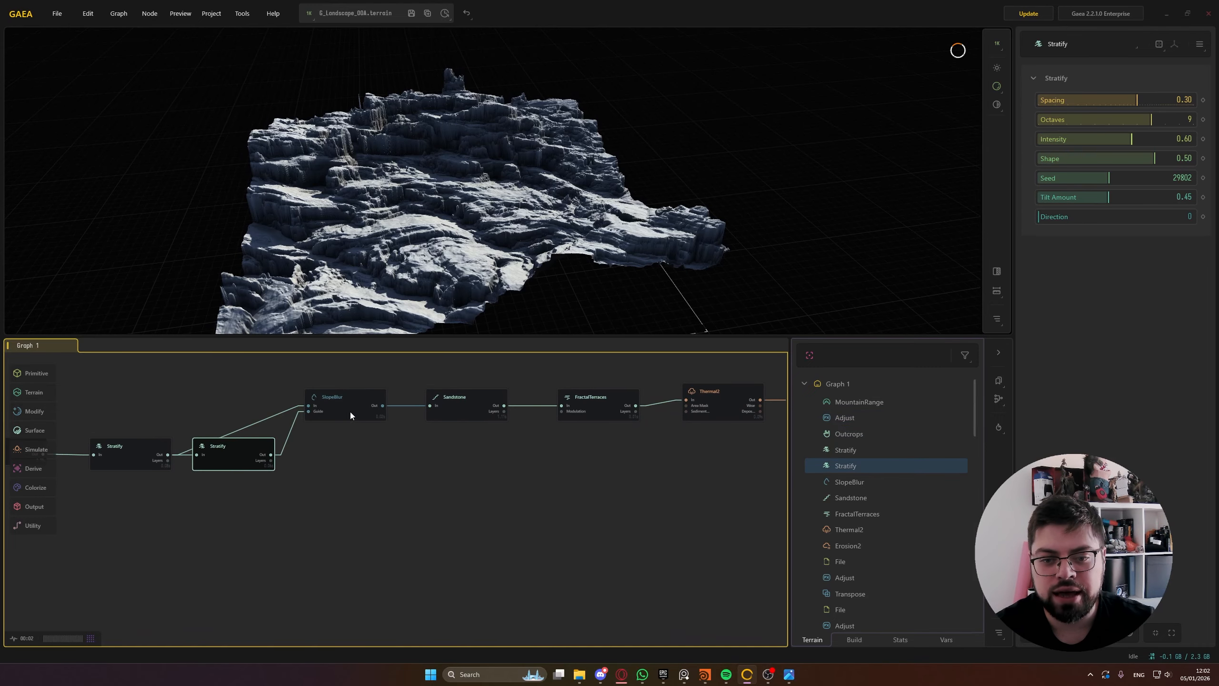
Step the preview along the chain from SlopeBlur through Sandstone to Erosion2
left_click(351, 411)
middle_click_drag(510, 457, 400, 455)
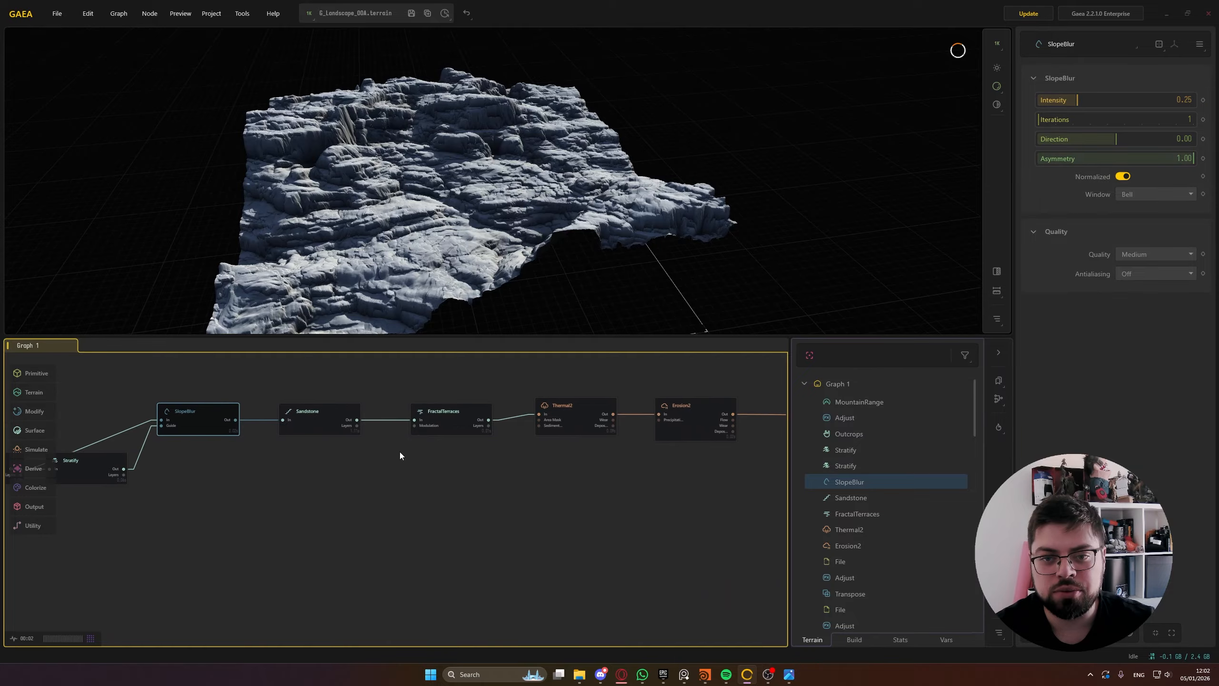
left_click(312, 423)
middle_click_drag(440, 414, 329, 464)
left_click(492, 425)
middle_click_drag(494, 425, 347, 464)
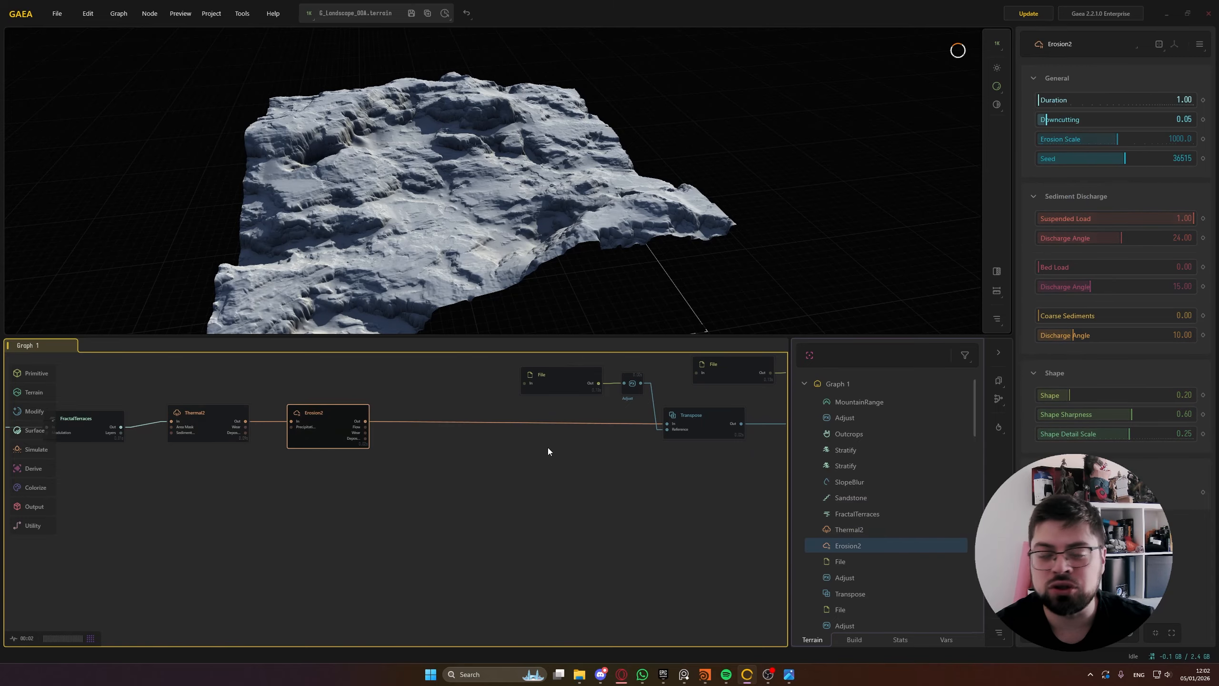
Show the second Transpose's terrain, inspect its detail up close, and save the project
middle_click_drag(580, 465, 339, 461)
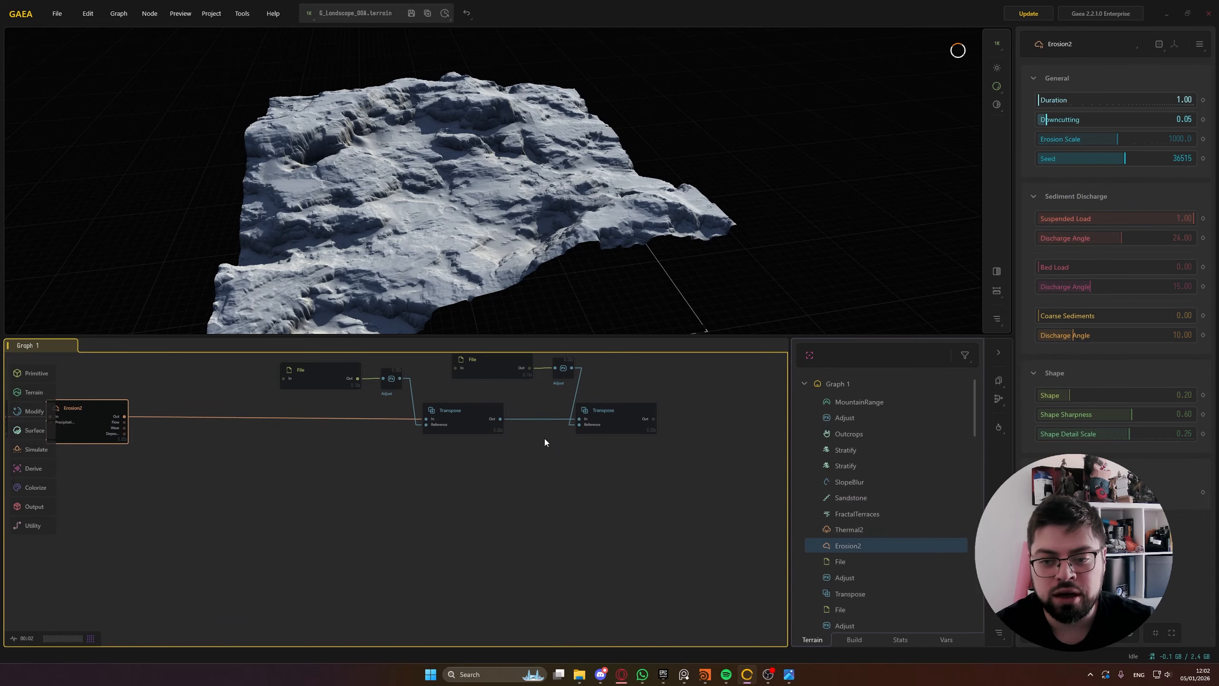
left_click(625, 420)
scroll(438, 181, "up", 5)
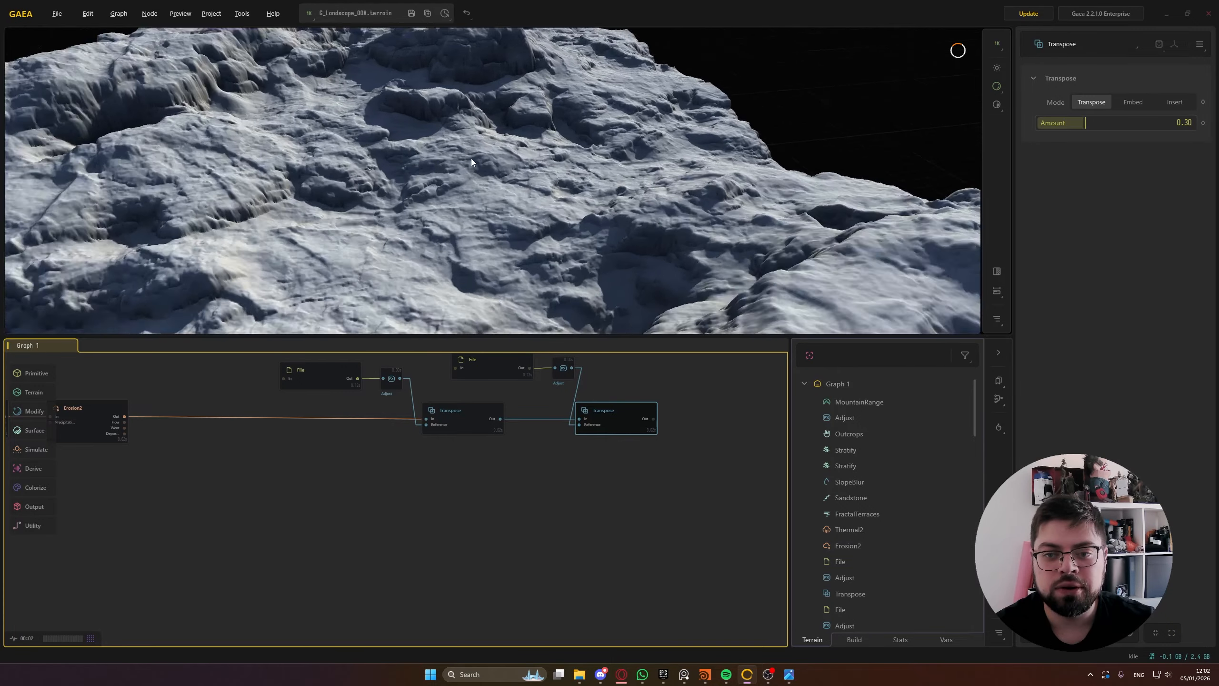
left_click_drag(471, 159, 531, 202)
scroll(479, 145, "down", 5)
scroll(476, 193, "up", 5)
scroll(471, 192, "down", 3)
key("ctrl+s")
Add an Export node fed by the second Transpose's output and set its format to PNG16
middle_click_drag(606, 461, 422, 456)
scroll(469, 426, "up", 3)
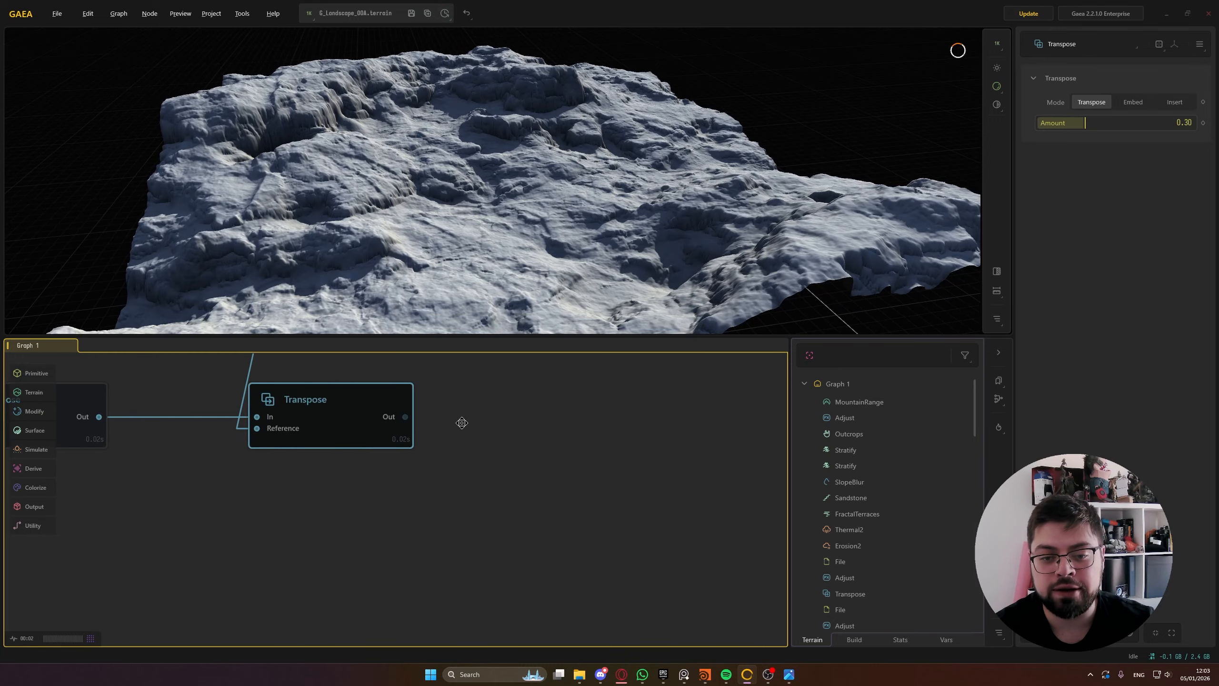
scroll(463, 422, "down", 2)
mouse_move(463, 421)
middle_mouse_down()
mouse_move(664, 404)
mouse_move(789, 463)
mouse_move(445, 432)
middle_mouse_up()
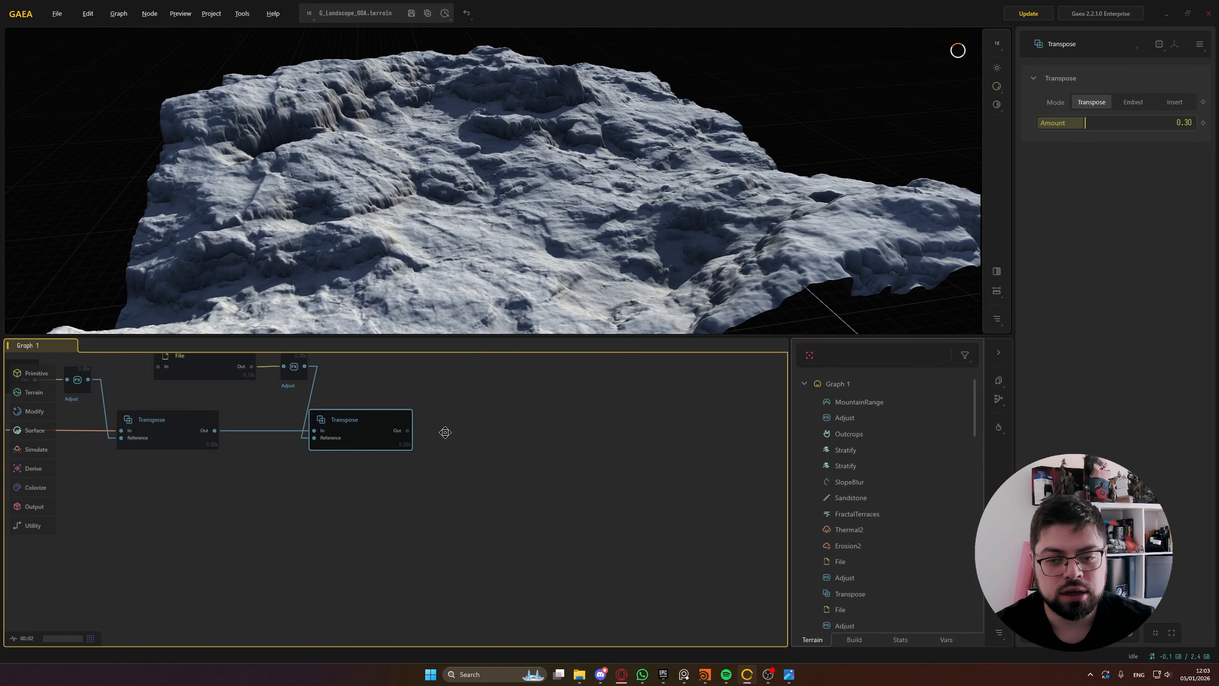
left_click_drag(408, 431, 488, 416)
type("ex")
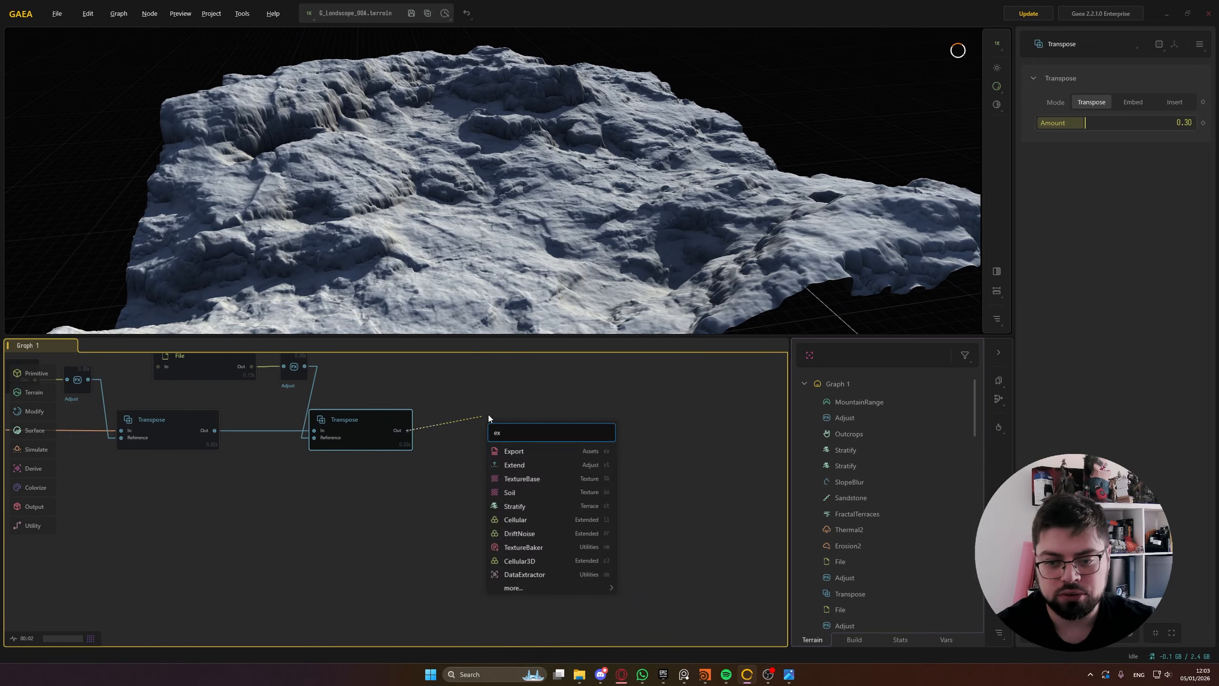
key("Down")
key("Return")
left_click_drag(416, 490, 472, 417)
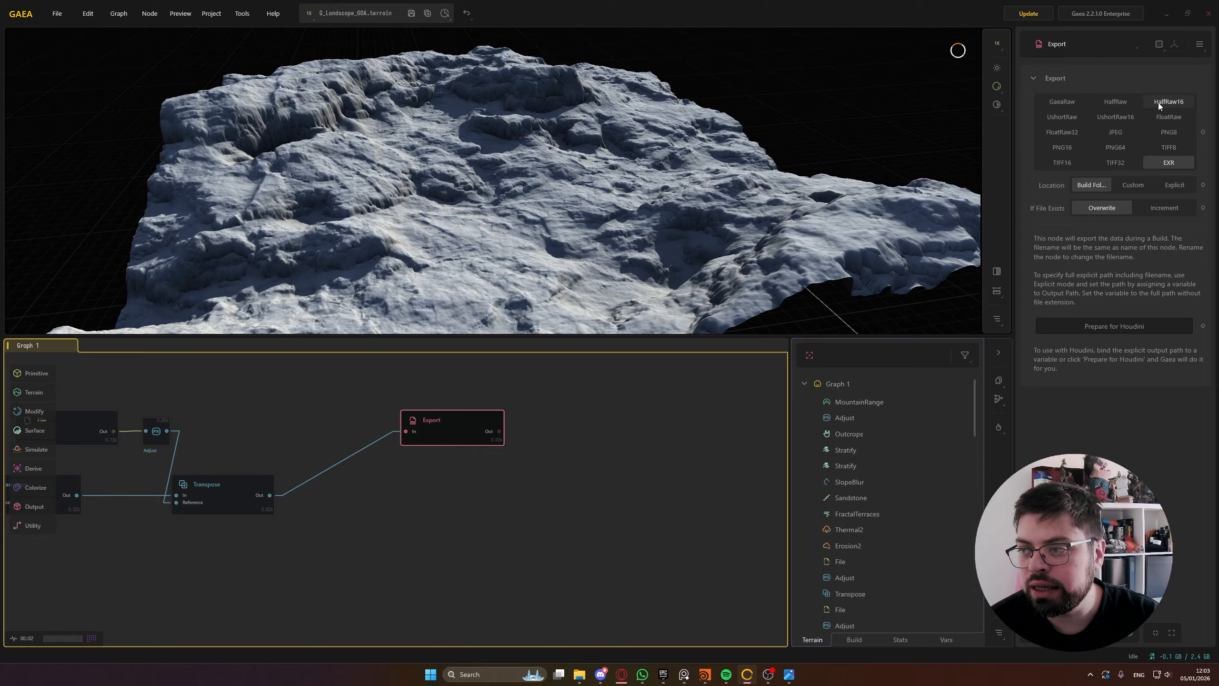
left_click(1074, 147)
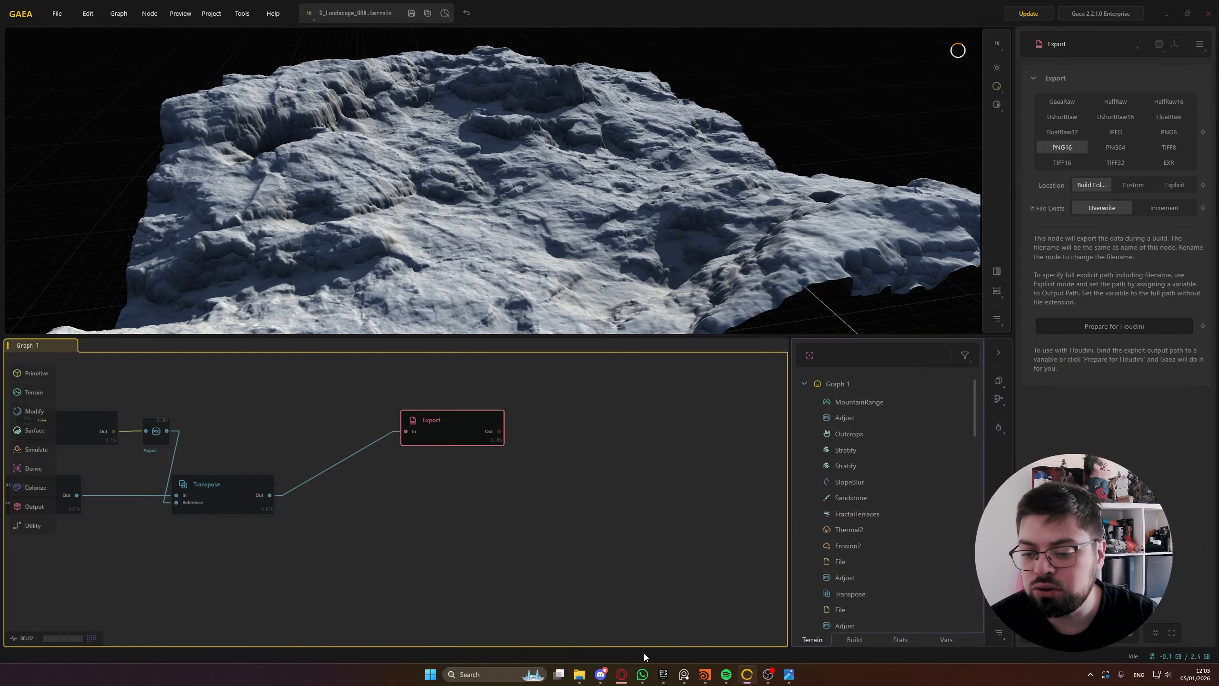
In File Explorer, create a folder named OUT inside UGProceduralContent\ContentSource\Gaea and open it
left_click(580, 674)
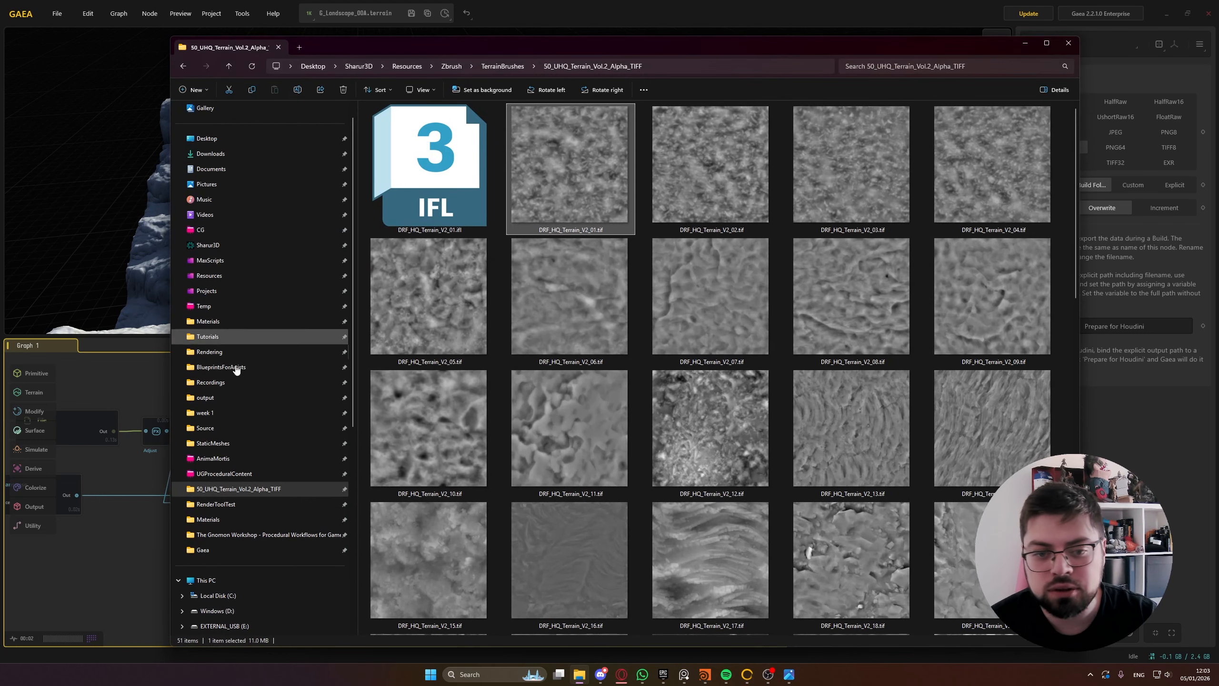
left_click(246, 479)
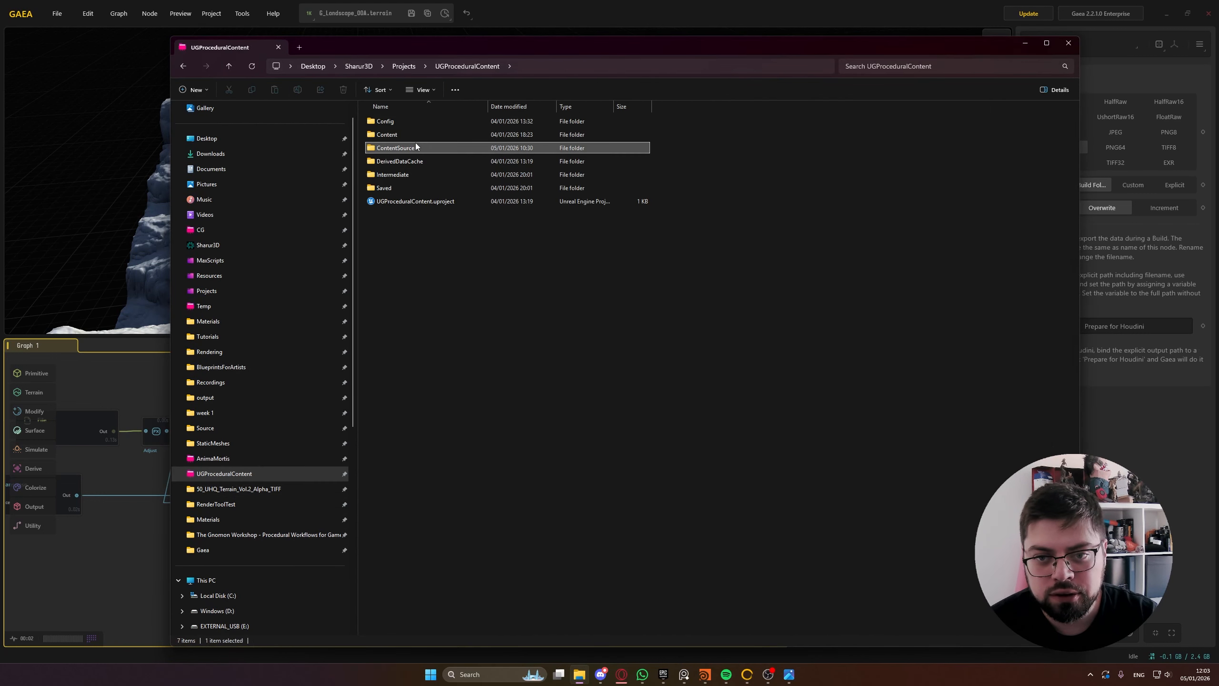
double_click(415, 143)
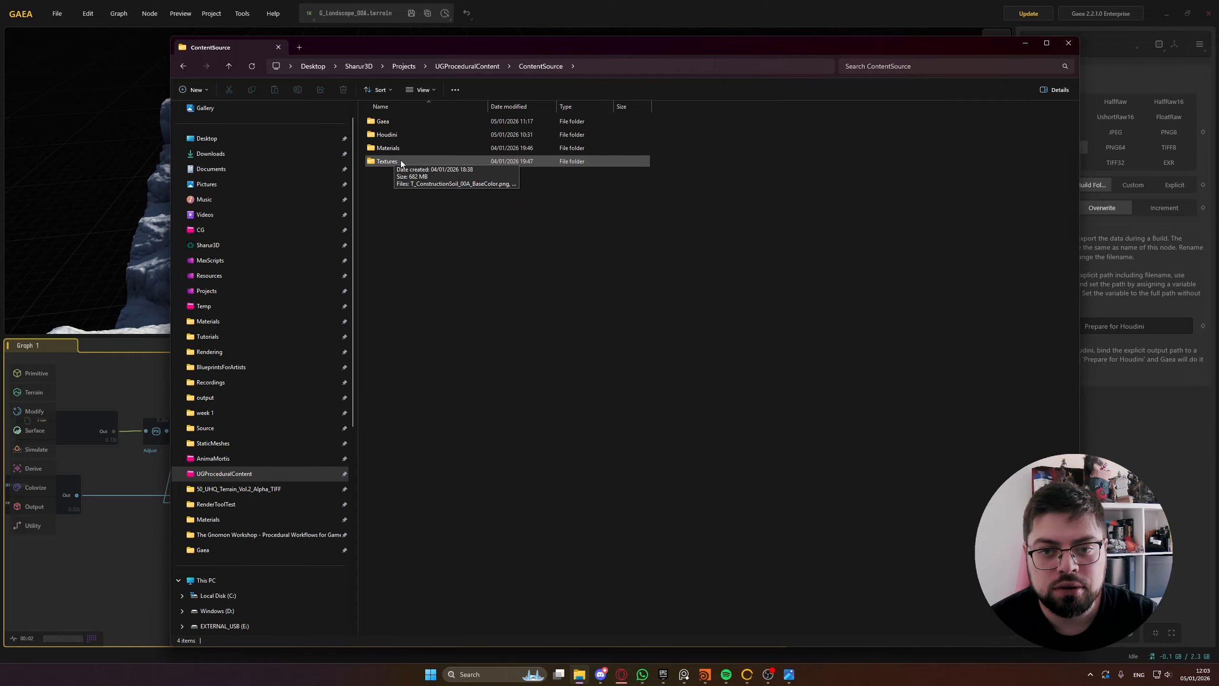
double_click(395, 122)
right_click(393, 159)
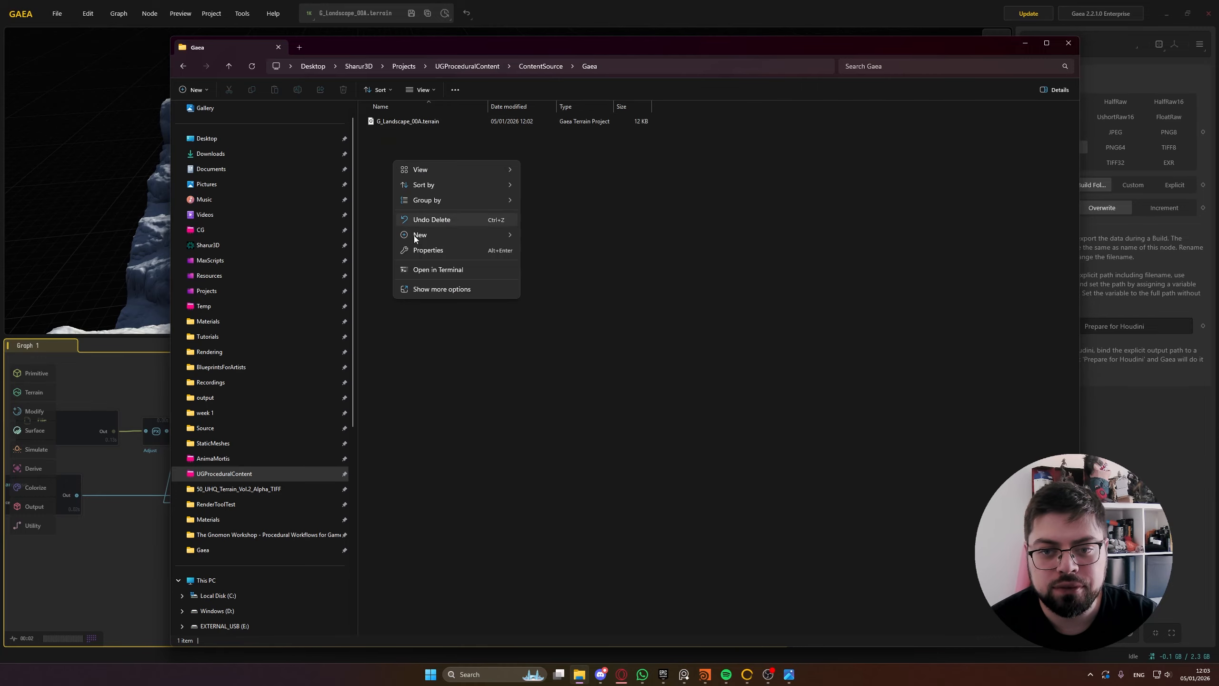
mouse_move(461, 234)
left_click(537, 235)
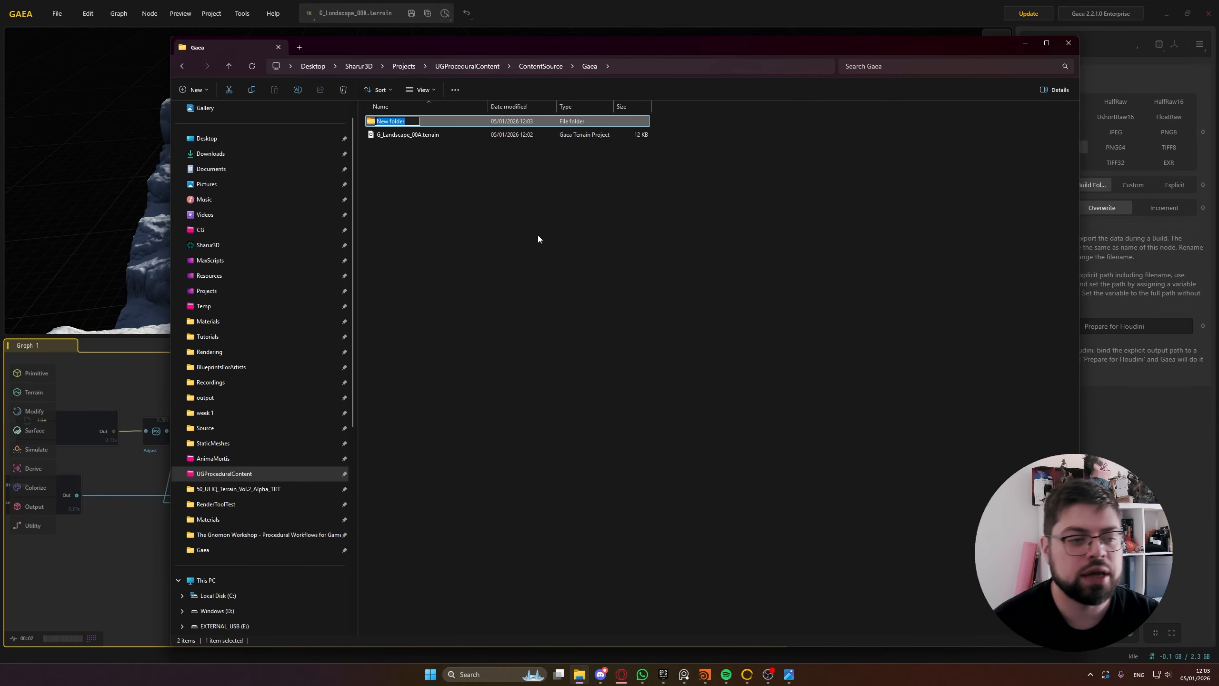
type("OUT")
key("Return")
key("Return")
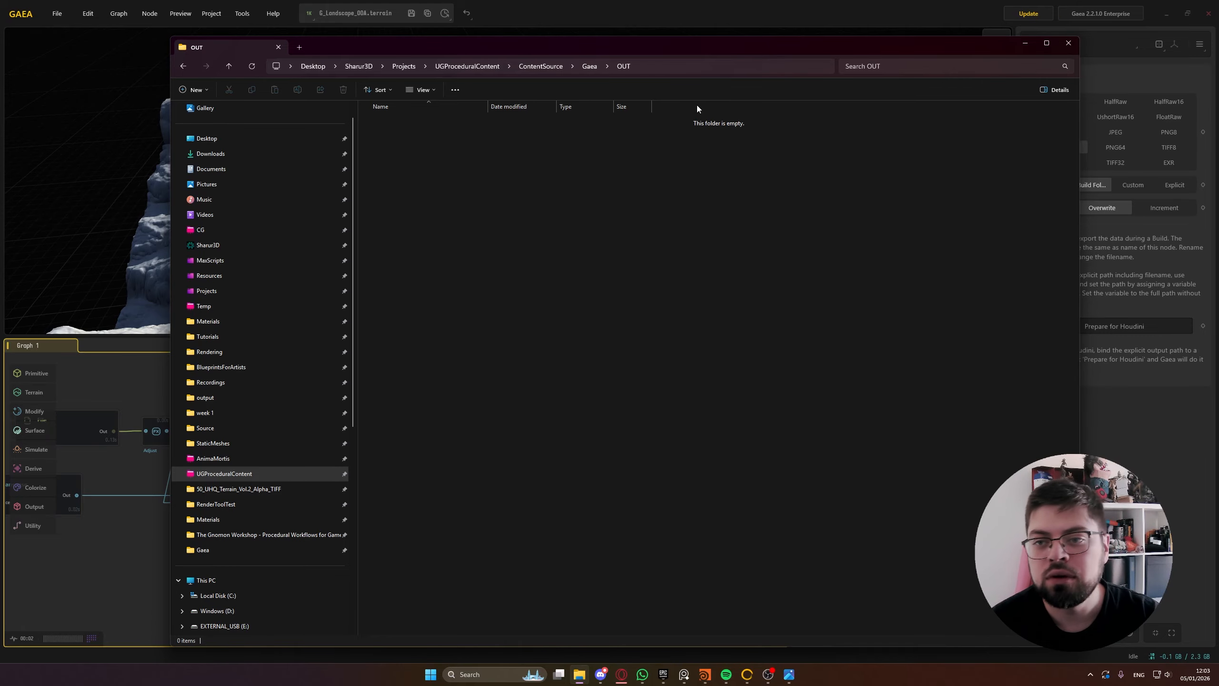
Copy the OUT folder's path and return to Gaea
left_click(706, 67)
left_click(1047, 43)
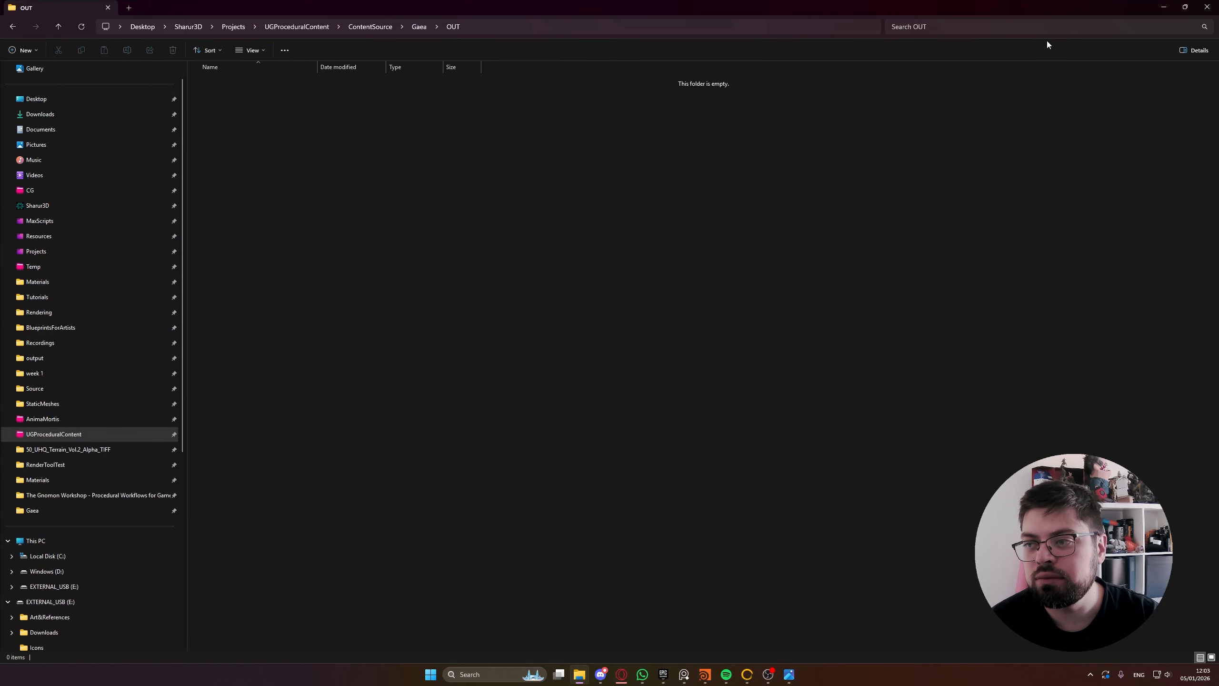
left_click(1185, 7)
left_click(1027, 46)
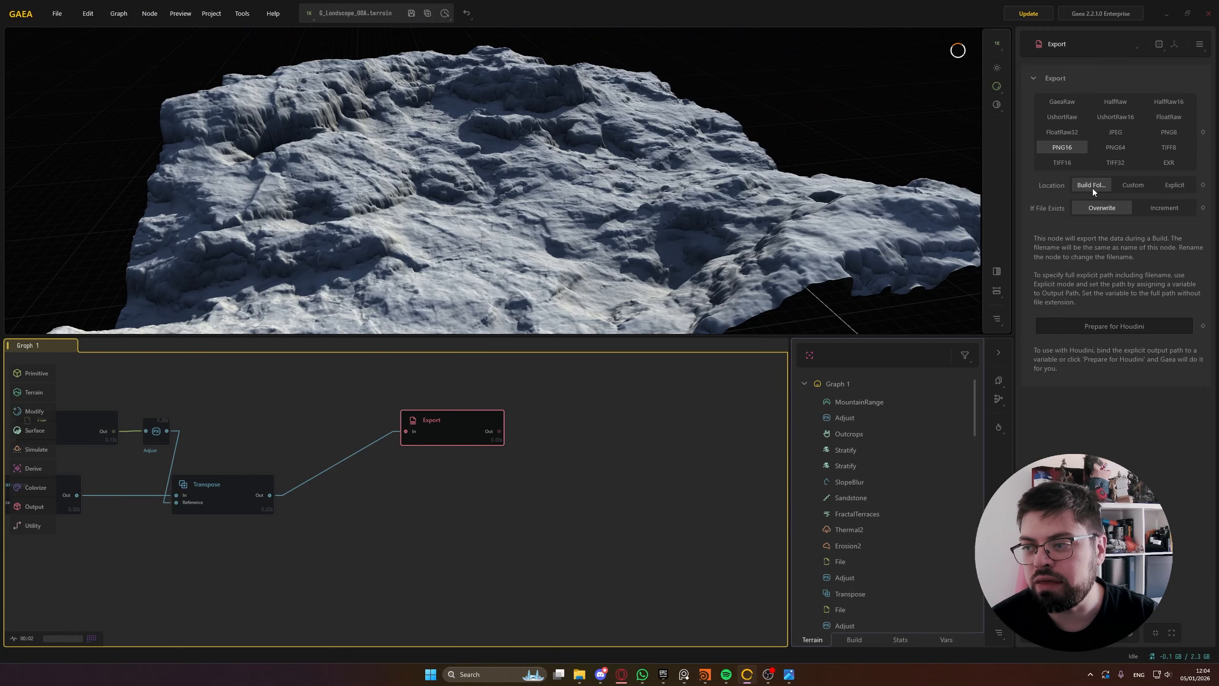
Set the Export node's location to Custom with the ContentSource\Gaea\OUT folder as its output path
left_click(1146, 186)
left_click(1190, 208)
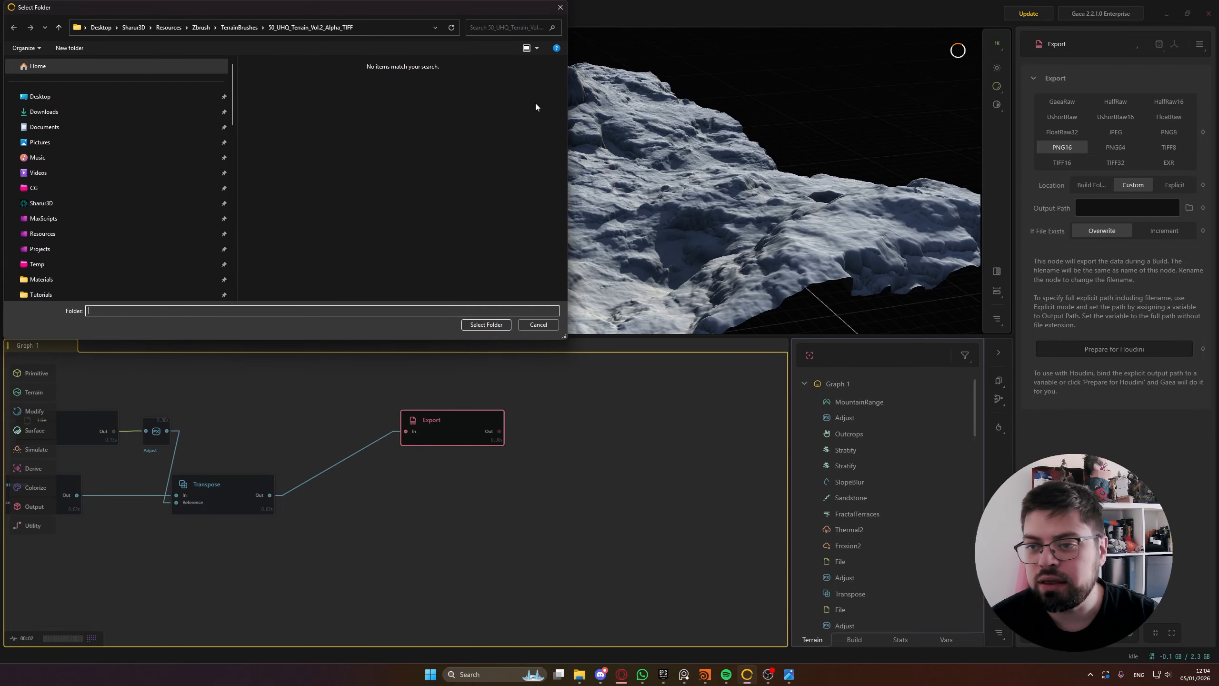
left_click(388, 29)
key("ctrl+v")
key("Return")
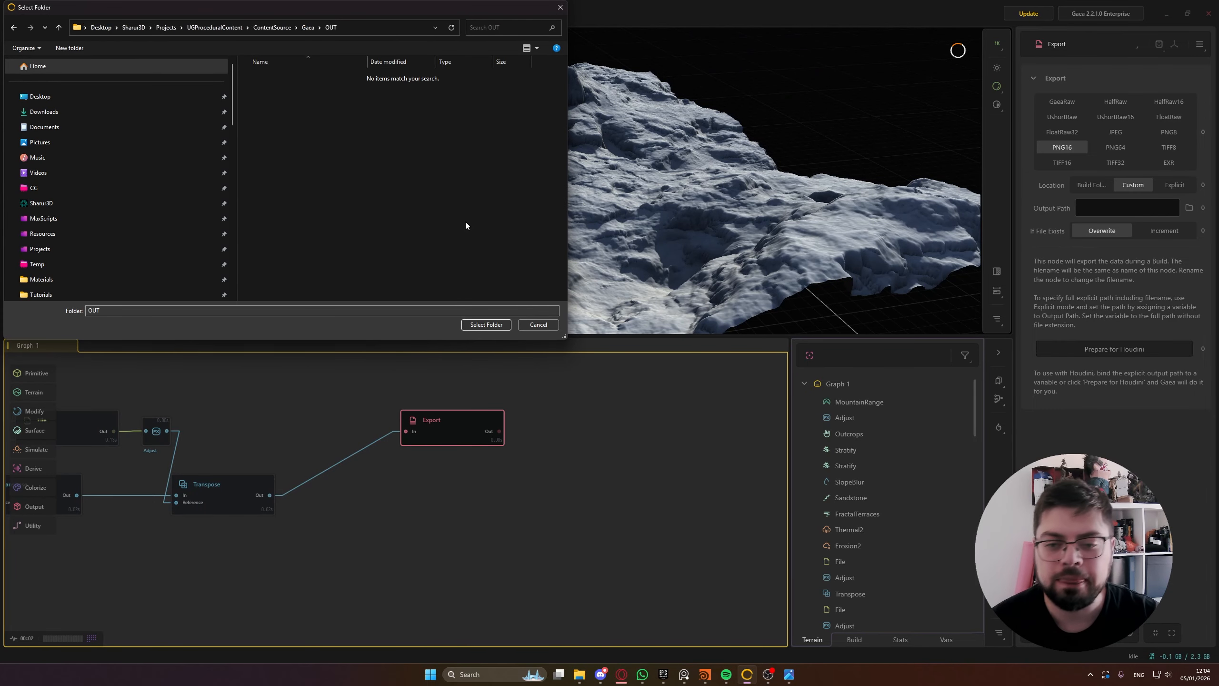
left_click(486, 325)
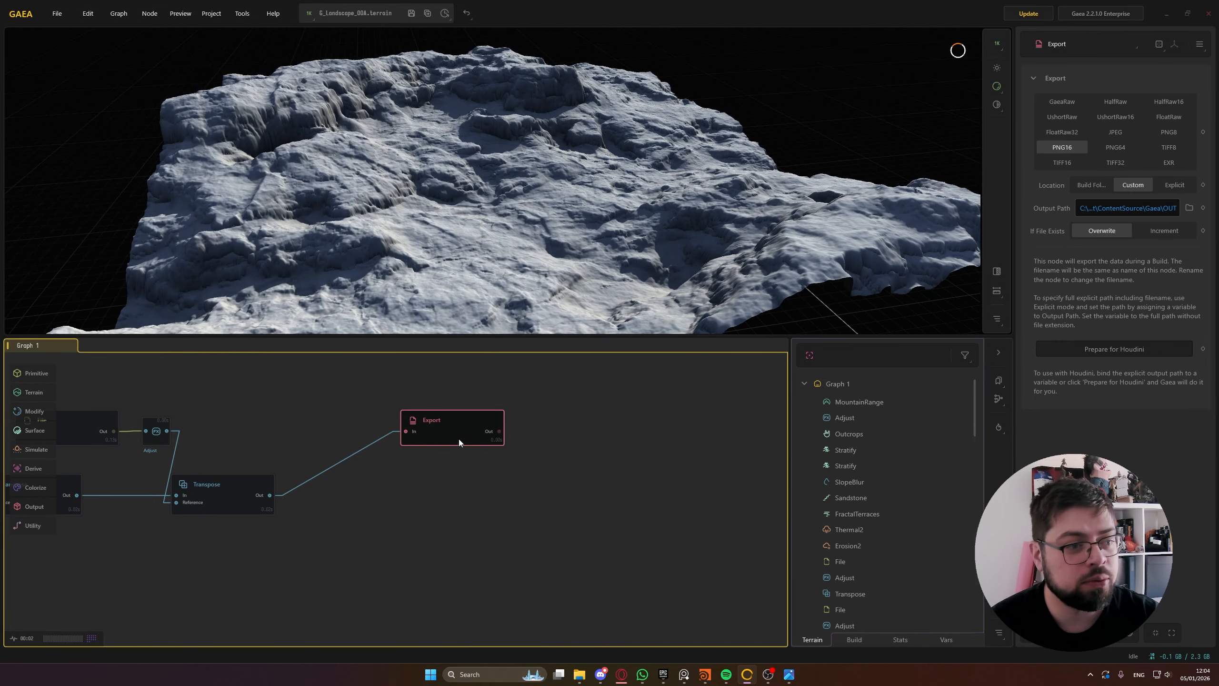
Mark the Export node for export and build the terrain at 2048 x 2048
right_click(460, 437)
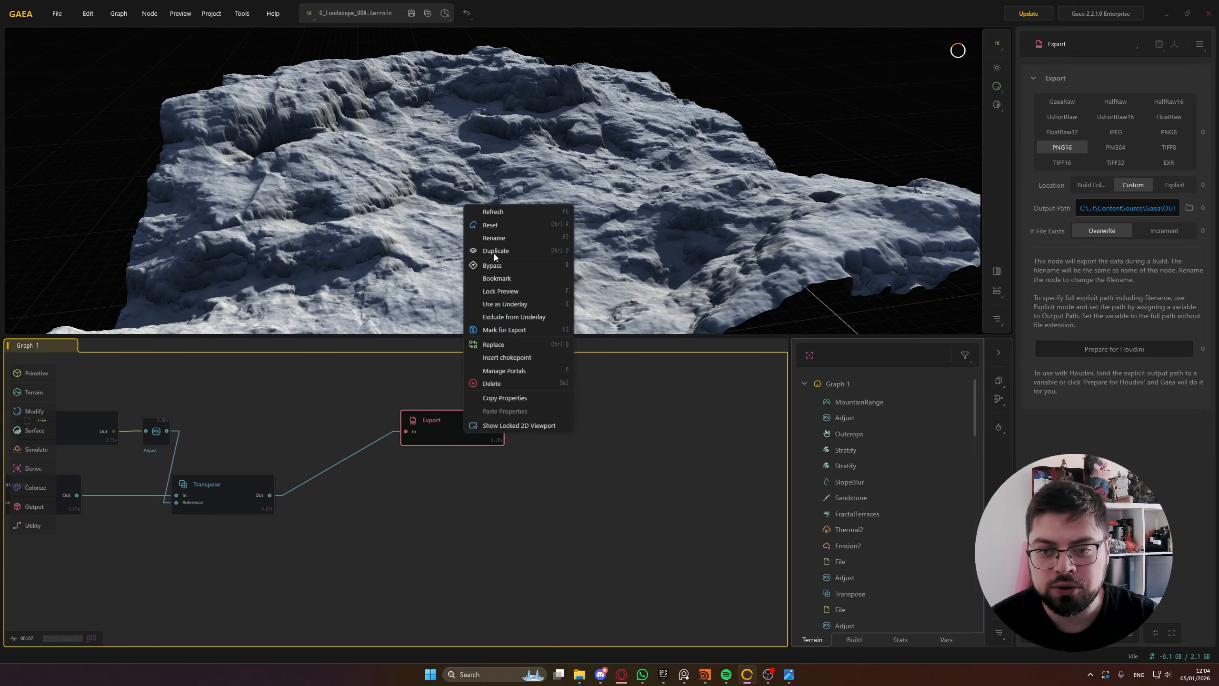
left_click(503, 330)
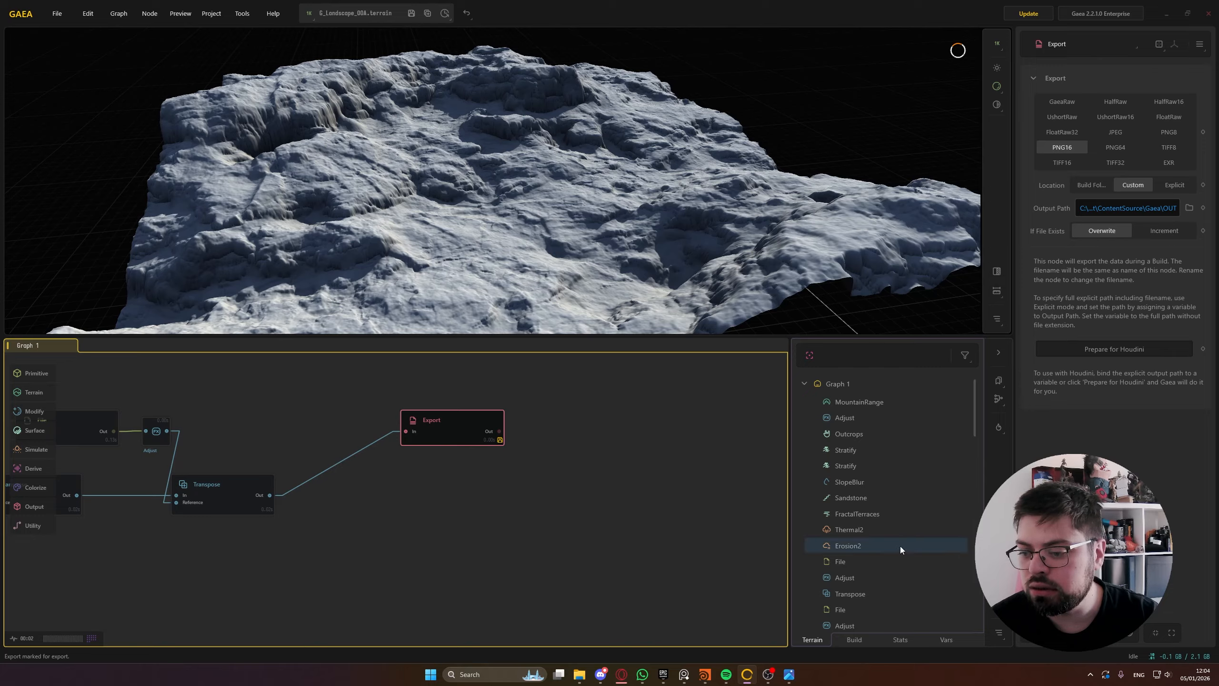
left_click(842, 640)
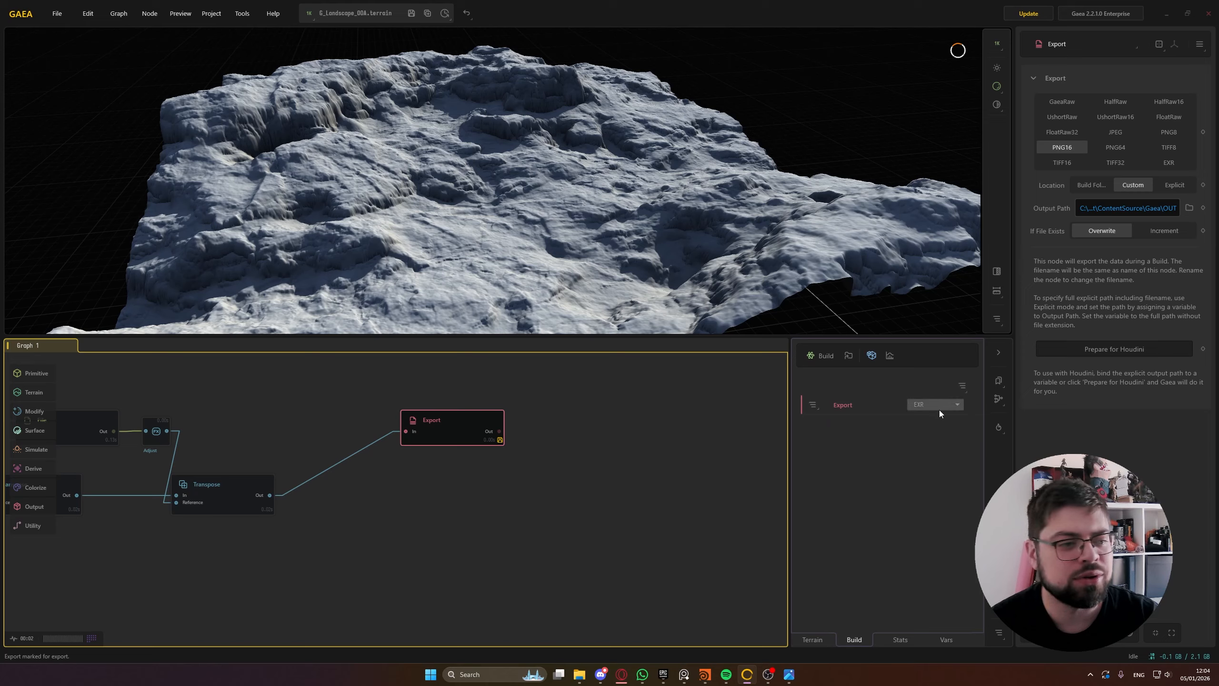
left_click(815, 355)
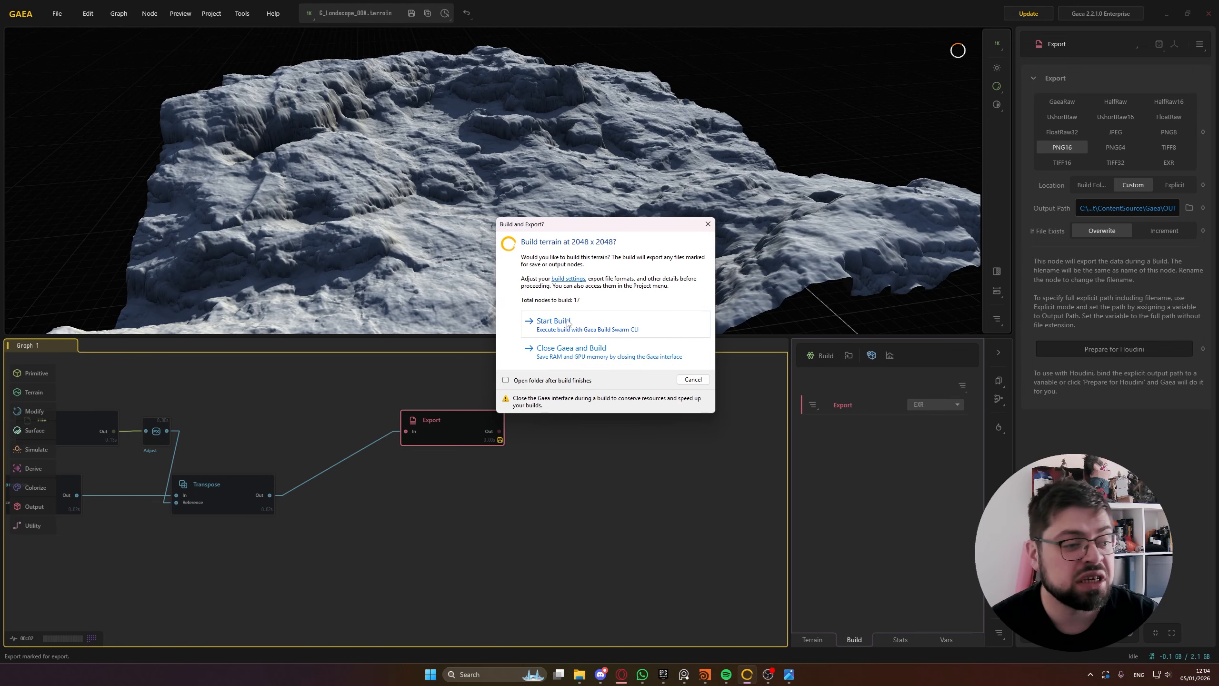
left_click(553, 322)
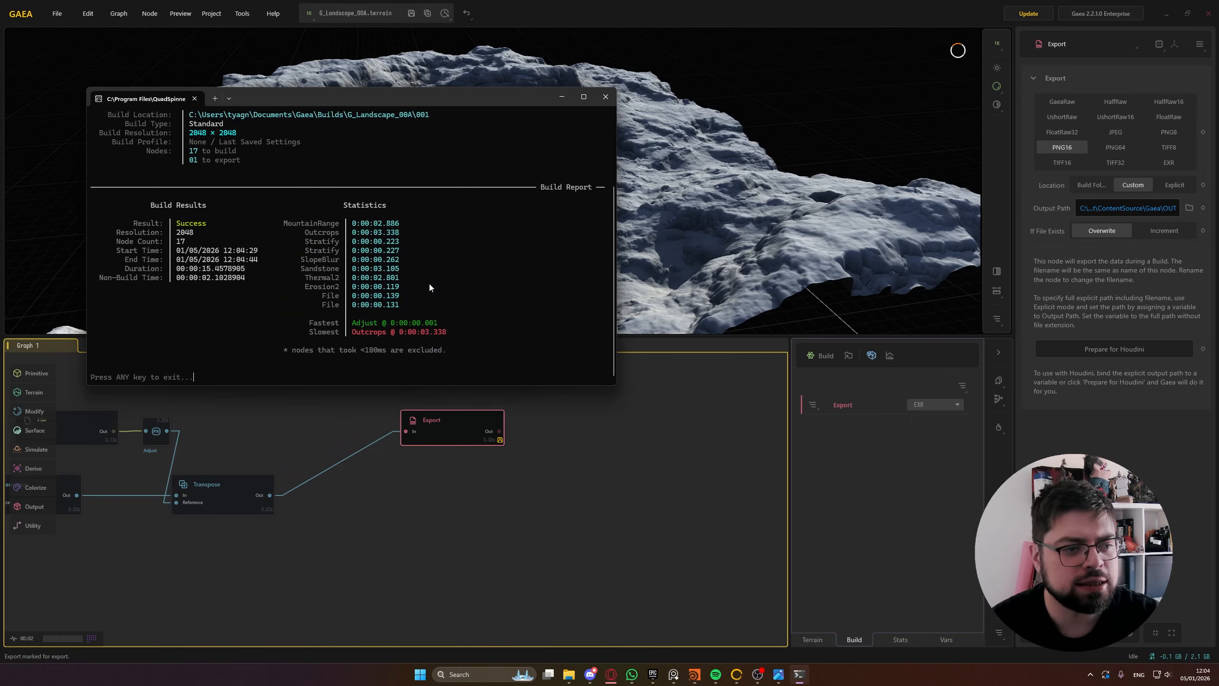
Close the build report and inspect the exported Export.png heightmap in the Gaea OUT folder using thumbnail view
key("Return")
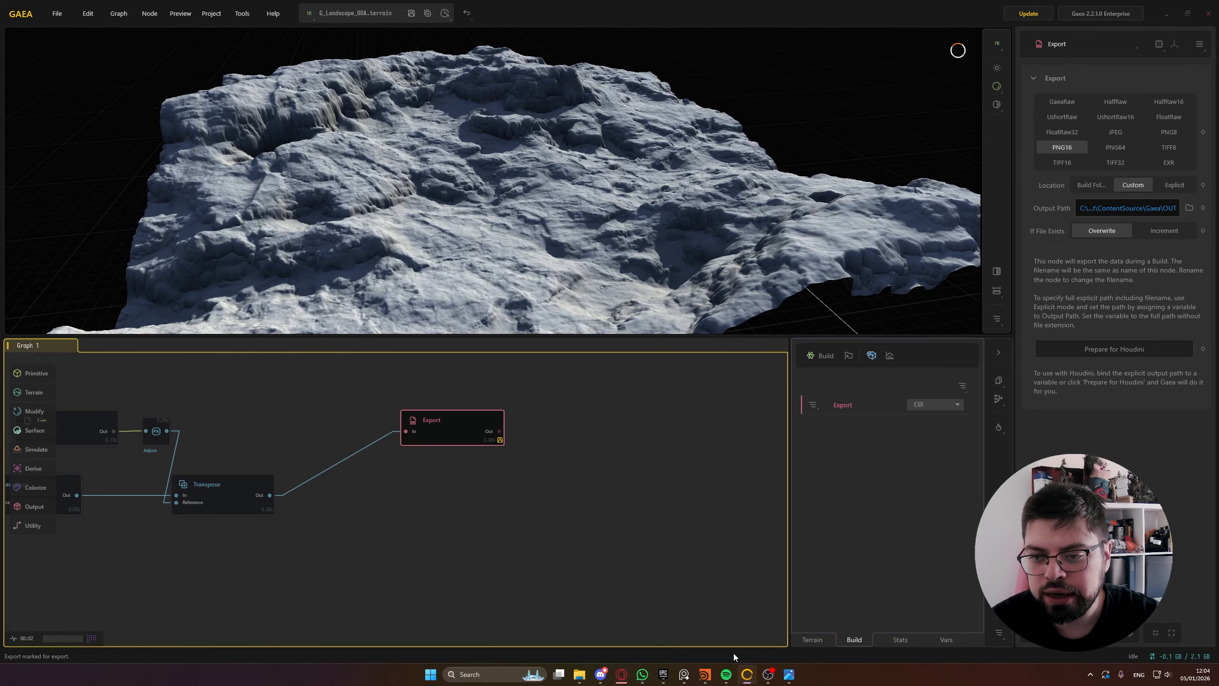
left_click(587, 676)
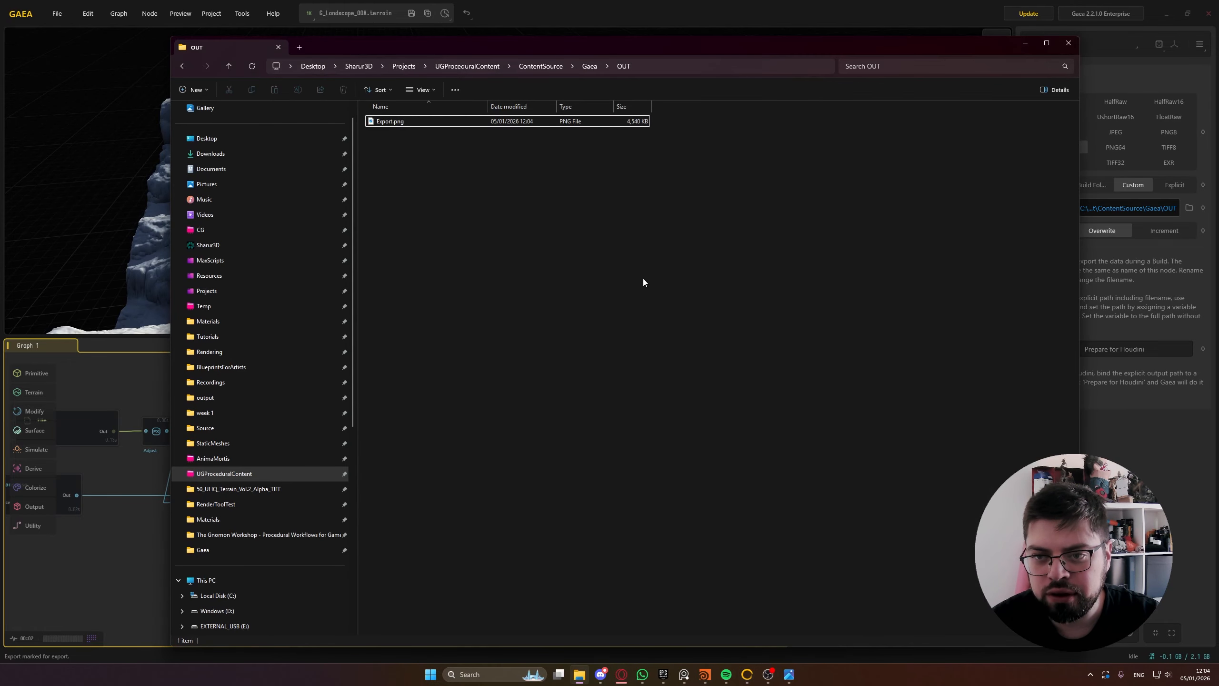
right_click(493, 159)
mouse_move(576, 168)
left_click(663, 168)
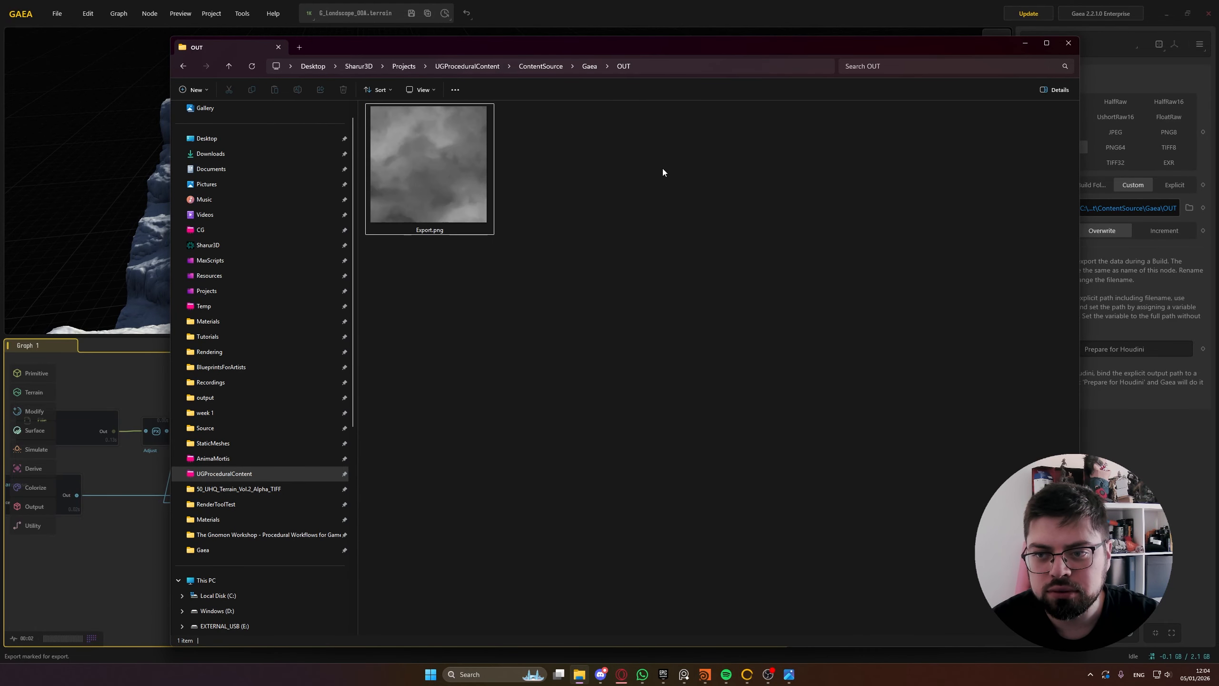
double_click(486, 166)
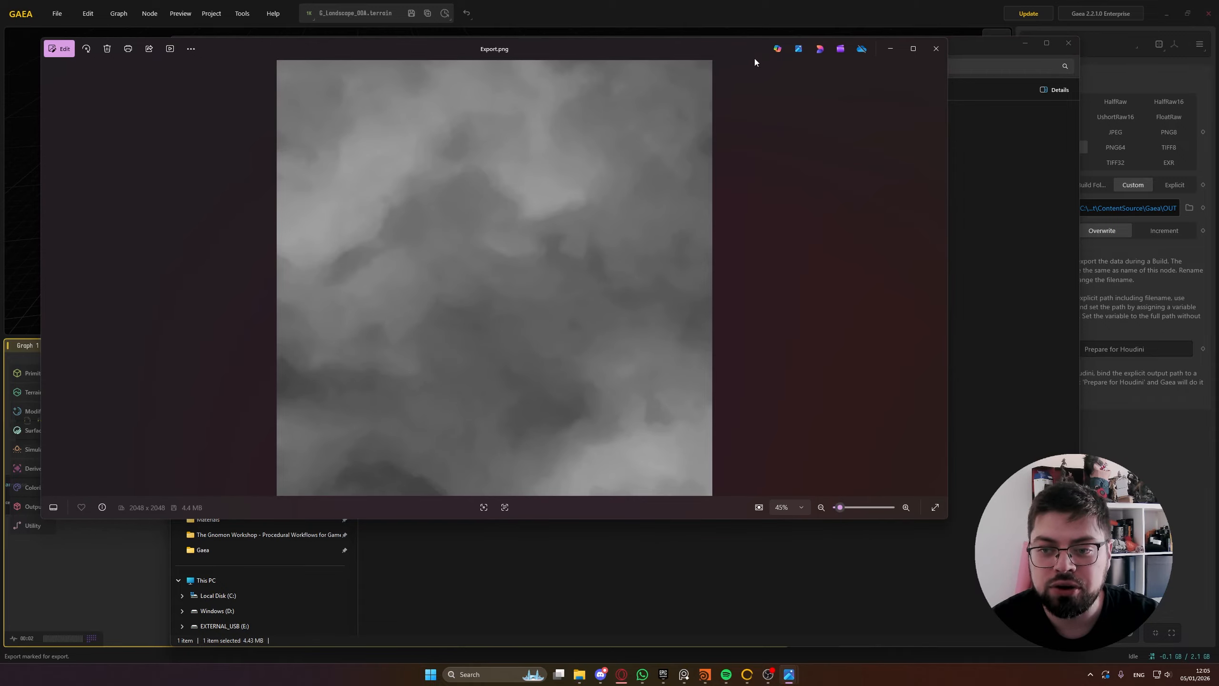
left_click(935, 48)
left_click(1047, 46)
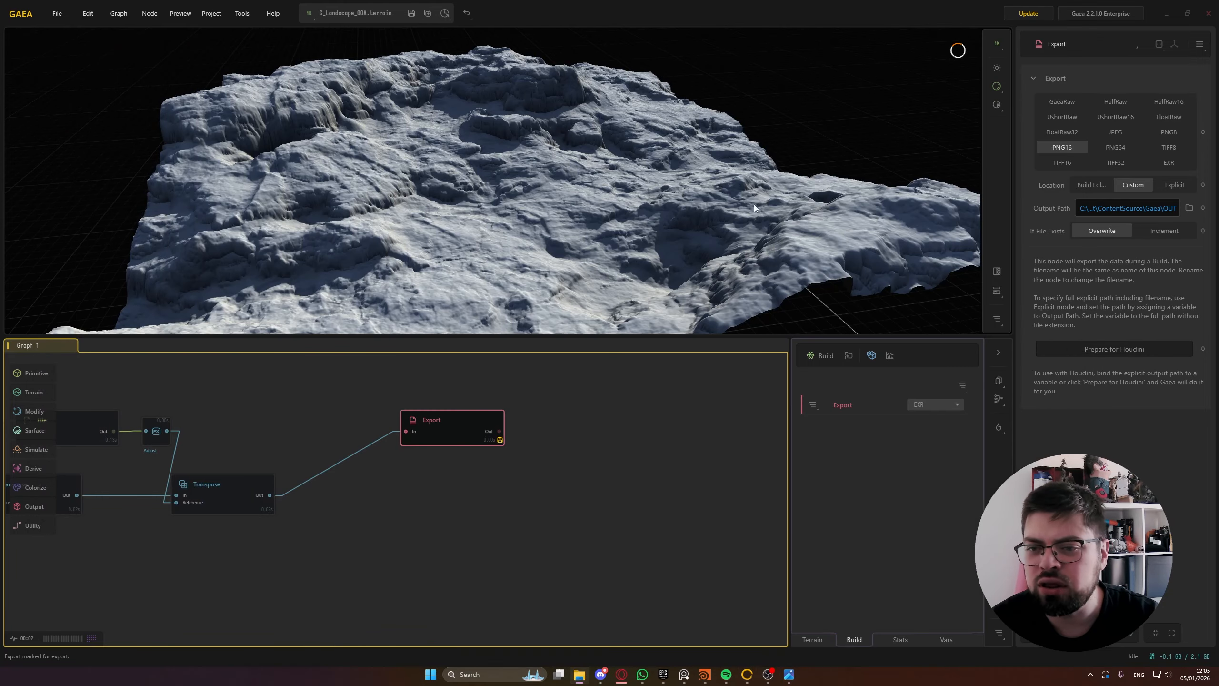
Switch to Houdini, add a File geometry object to the empty object network and name it Landscape
left_click(705, 675)
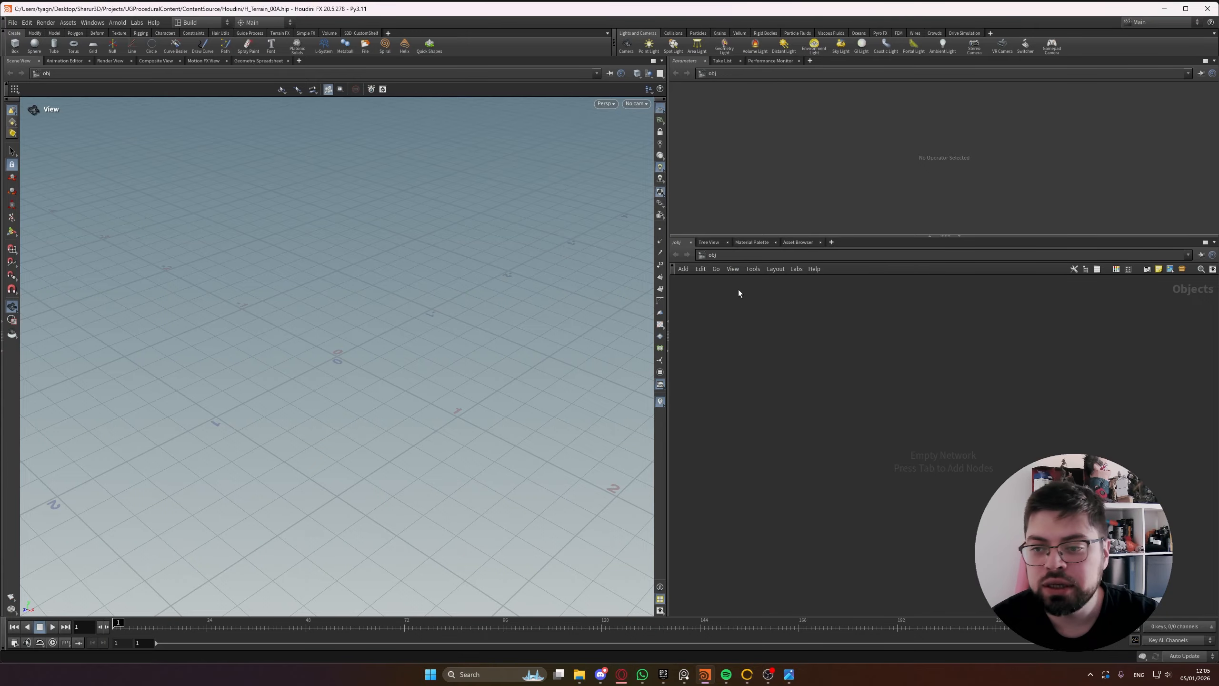
key("Tab")
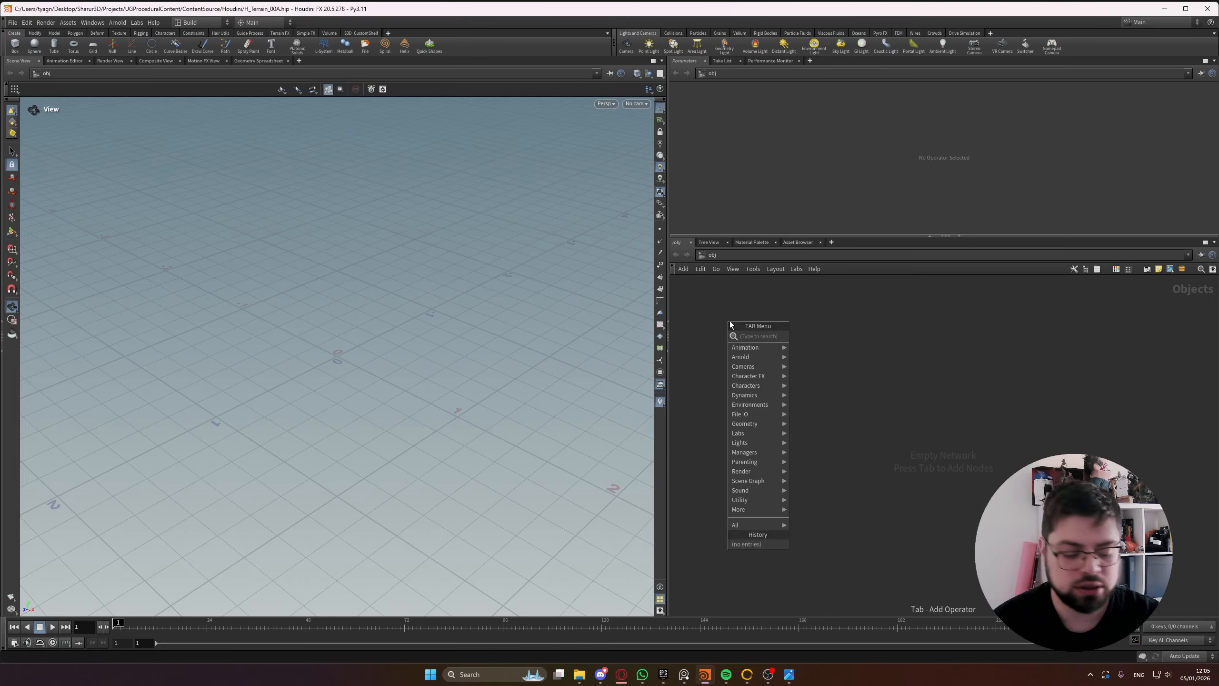
key("Escape")
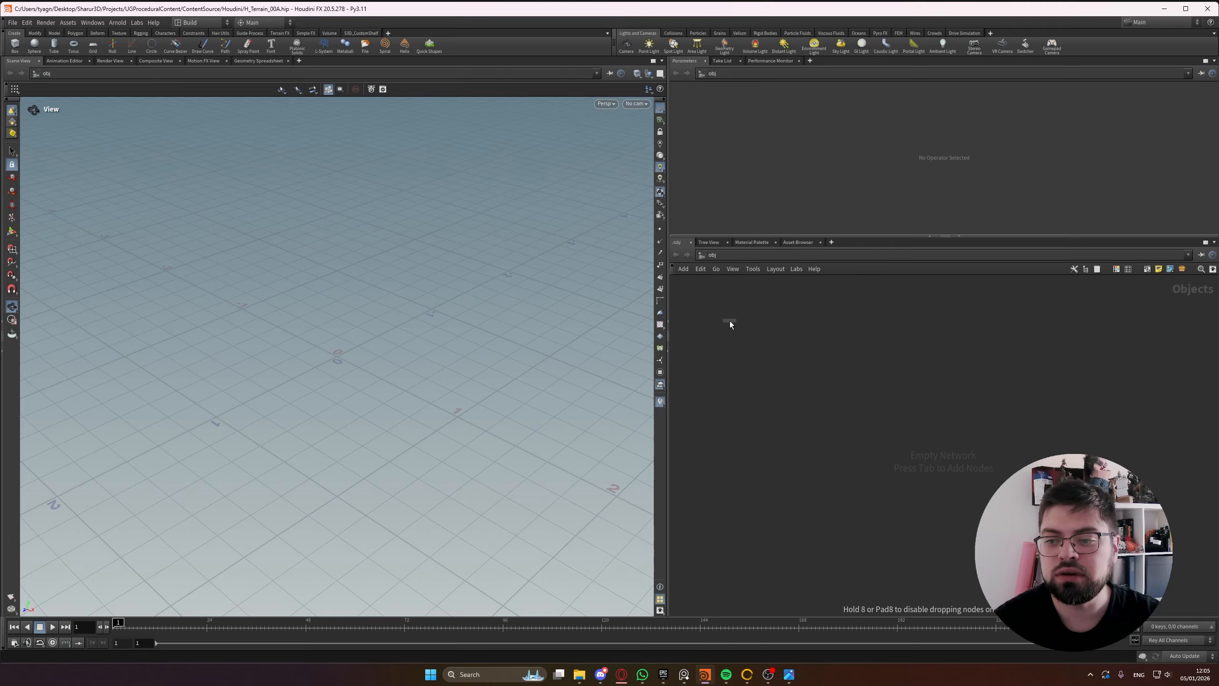
left_click(730, 326)
scroll(730, 322, "up", 5)
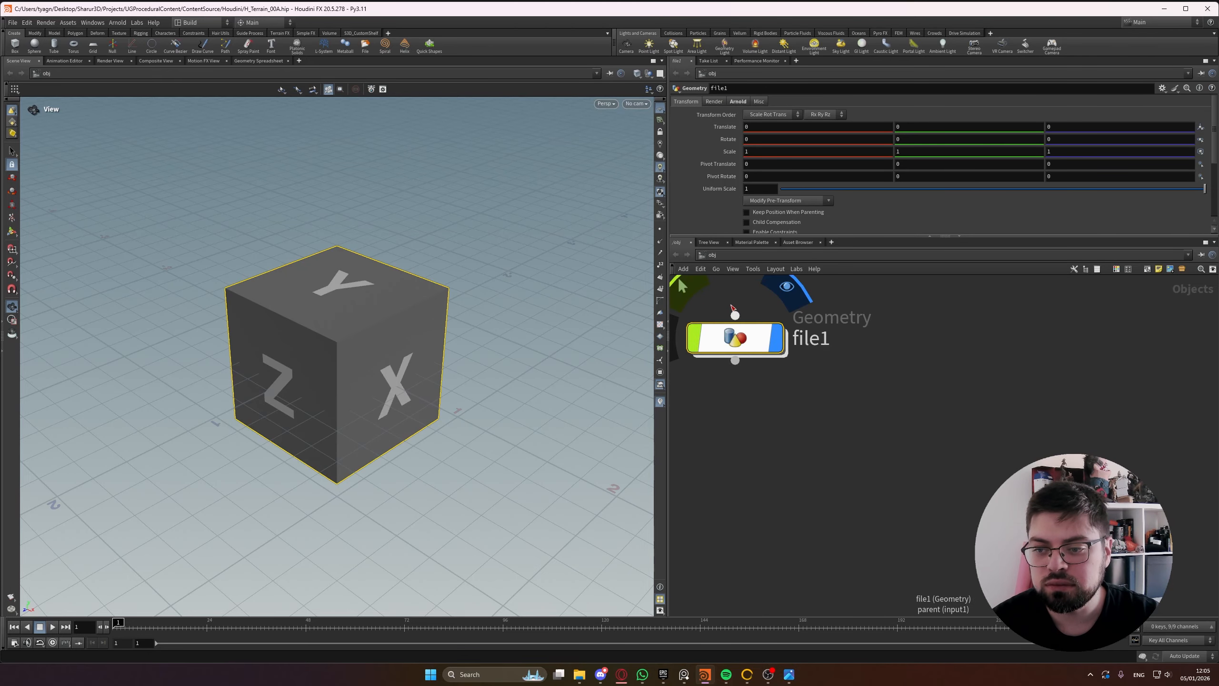
middle_click(811, 336)
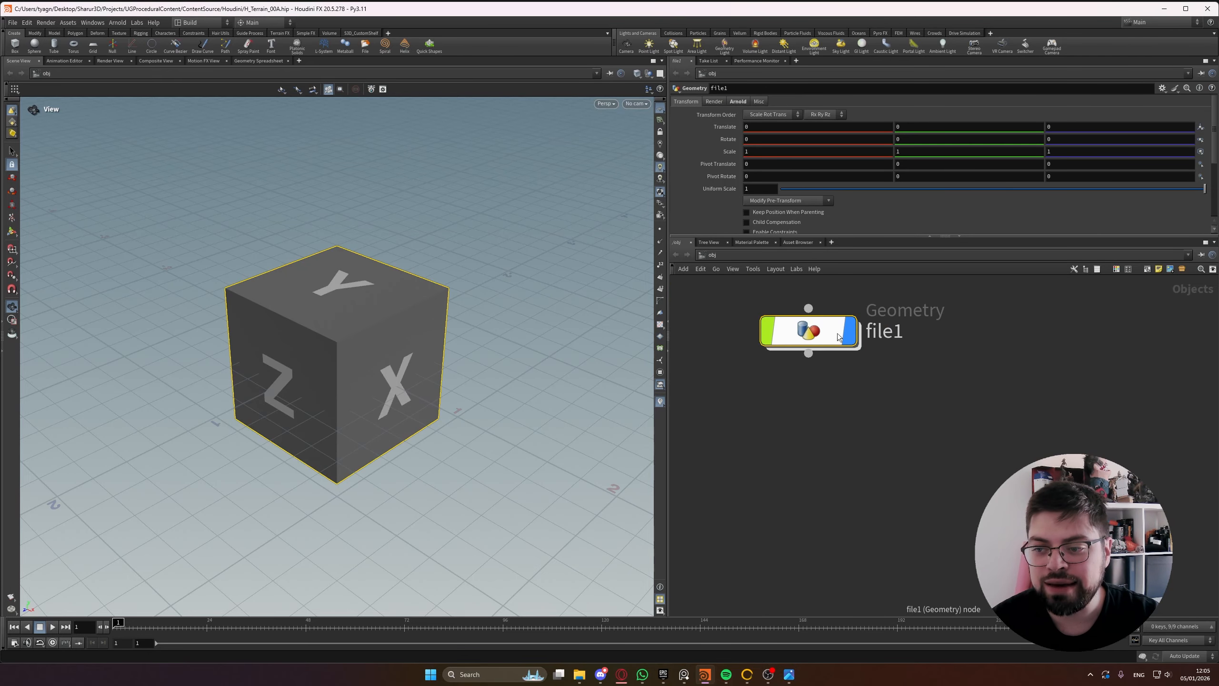
left_click(889, 333)
key("ctrl+a")
type("Landscape")
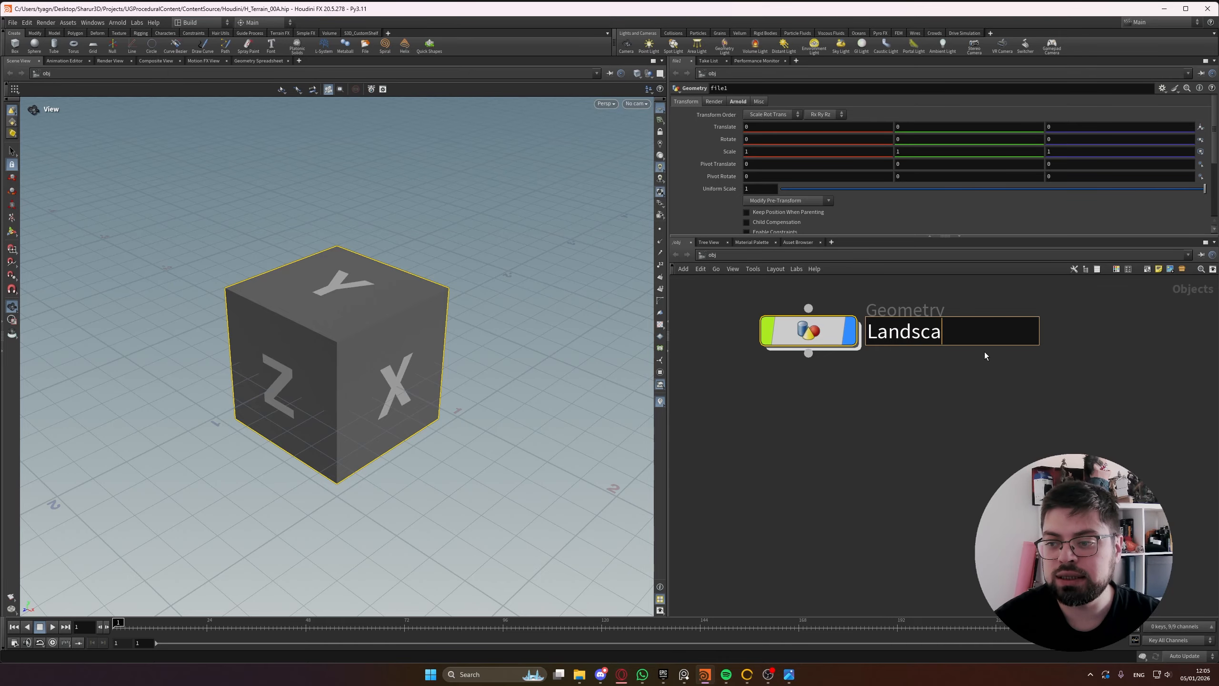
key("Return")
Inside the Landscape object, replace the default file node with a HeightField File node
double_click(823, 335)
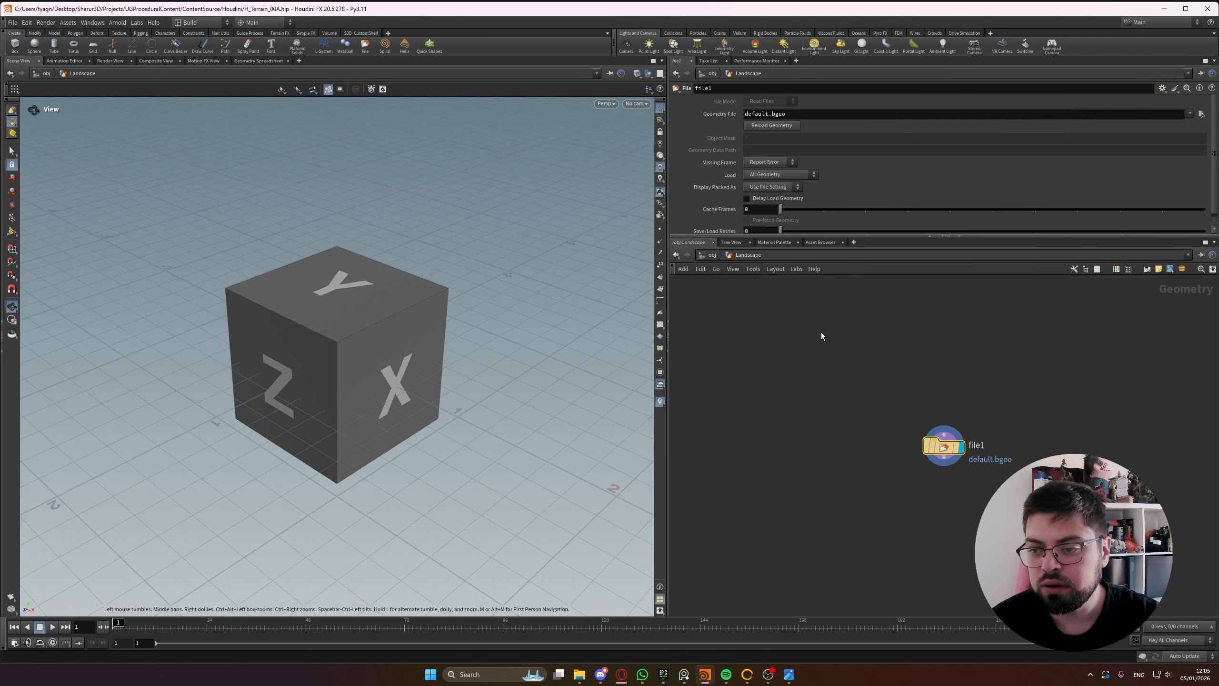
key("Delete")
key("Tab")
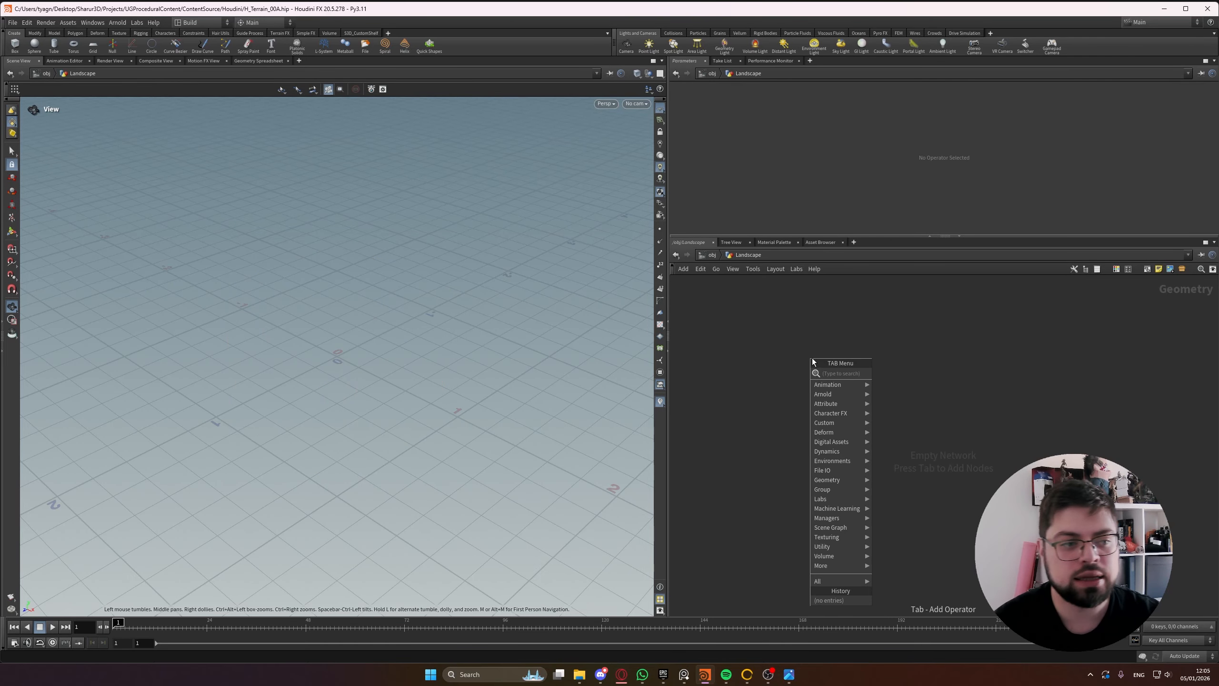
type("heightfield fi")
key("Return")
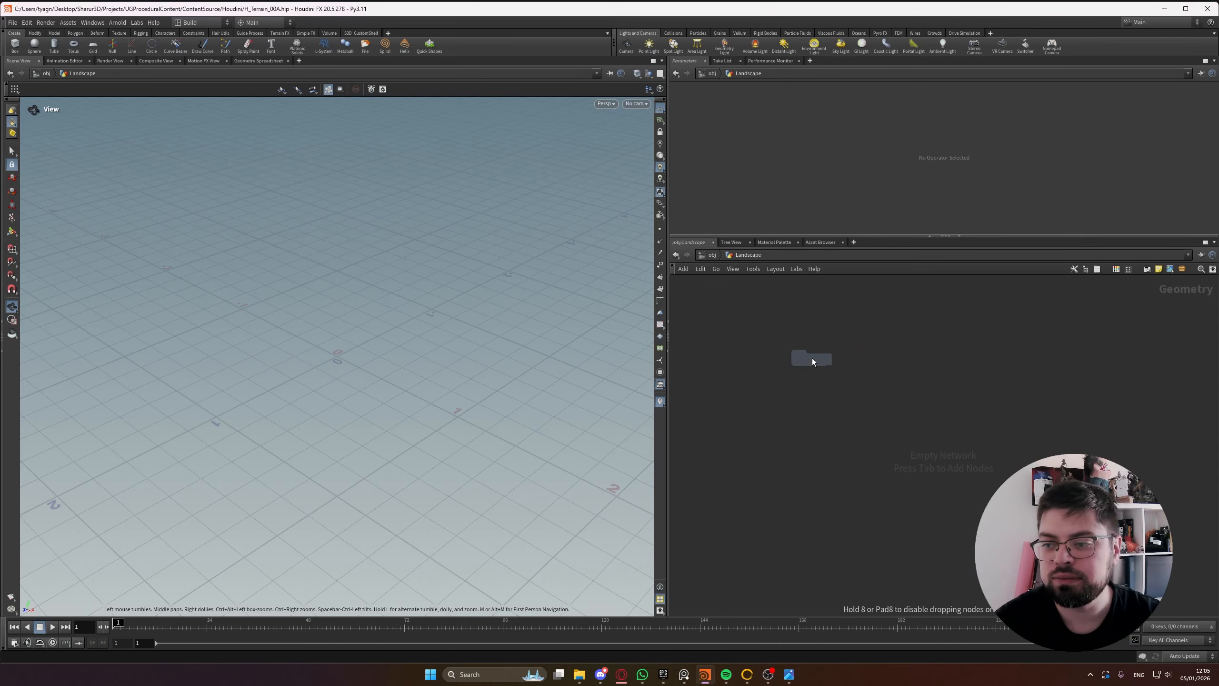
left_click(812, 358)
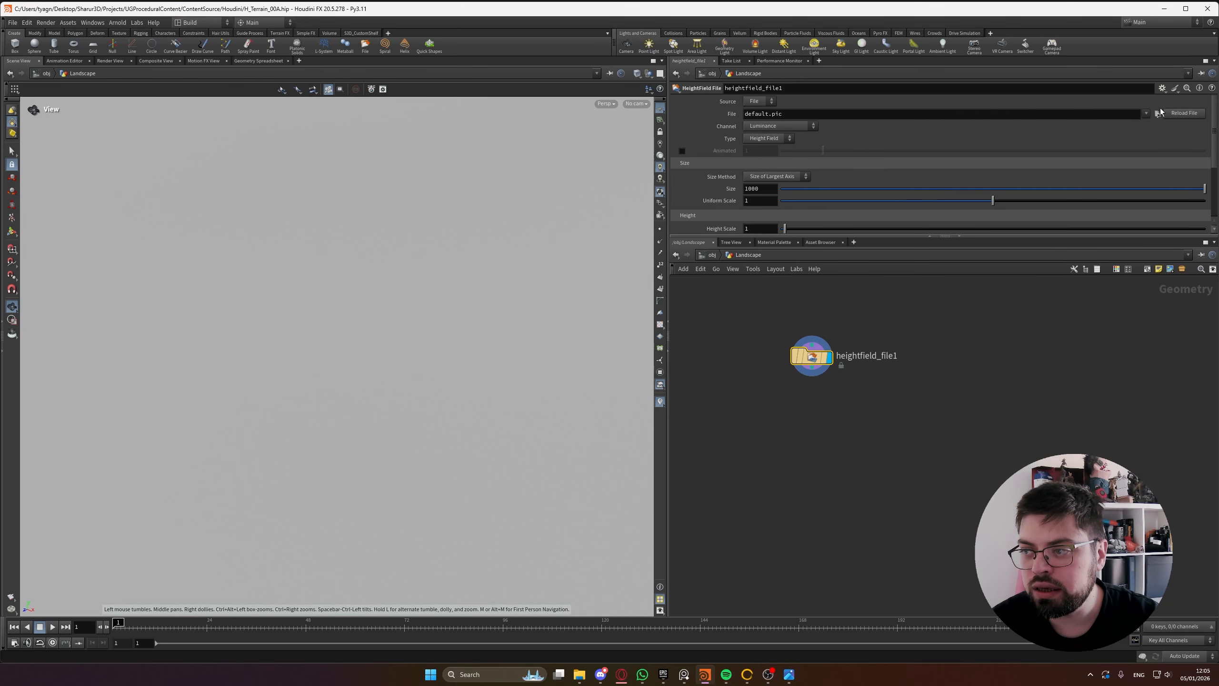
Load Export.png from UGProceduralContent/ContentSource/Gaea/OUT as the HeightField File node's source image
left_click(1147, 114)
left_click(1158, 114)
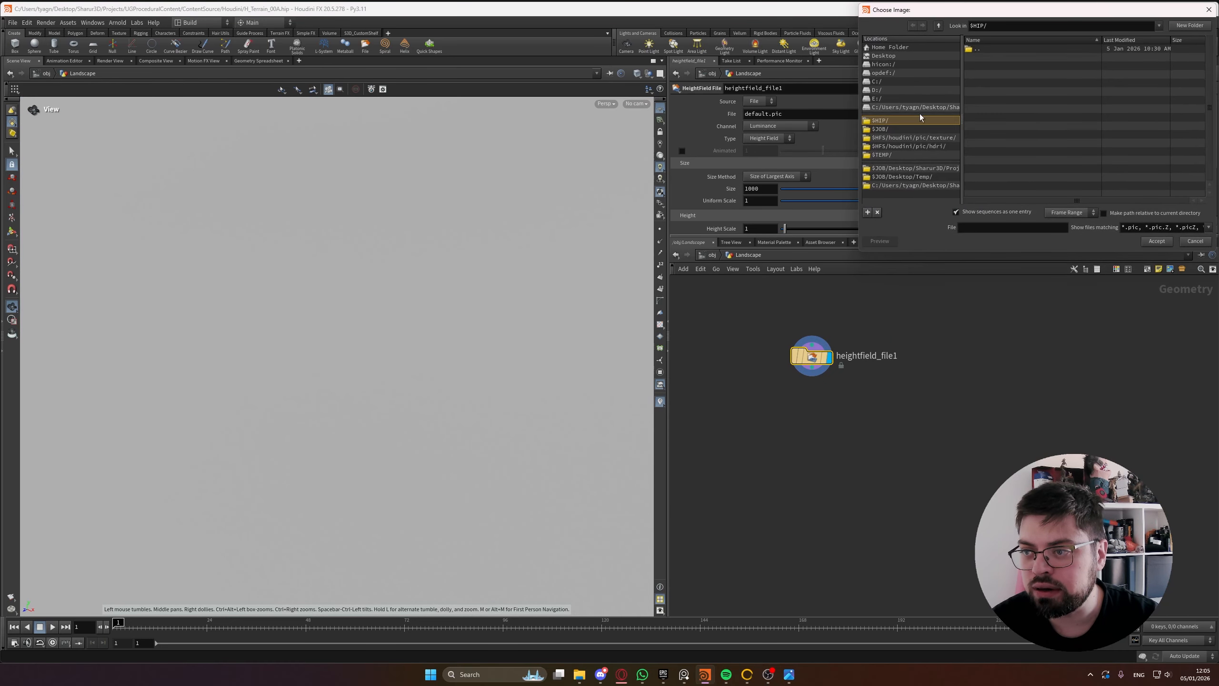
left_click(913, 168)
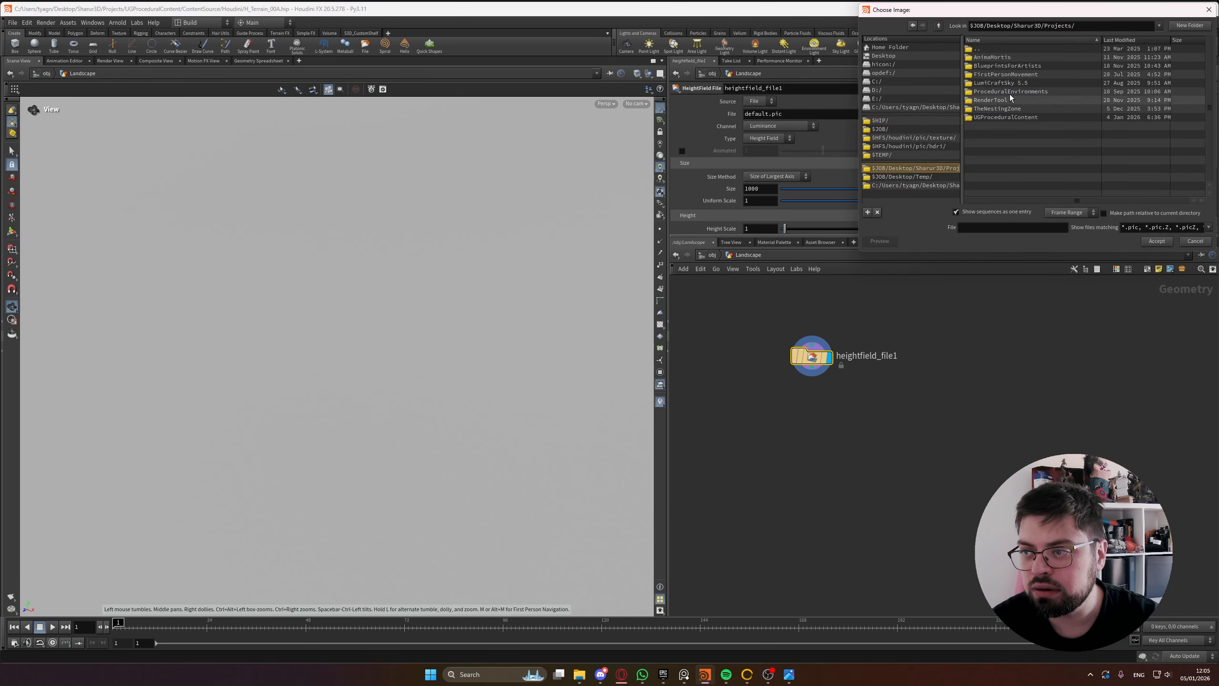
double_click(1008, 118)
double_click(1002, 67)
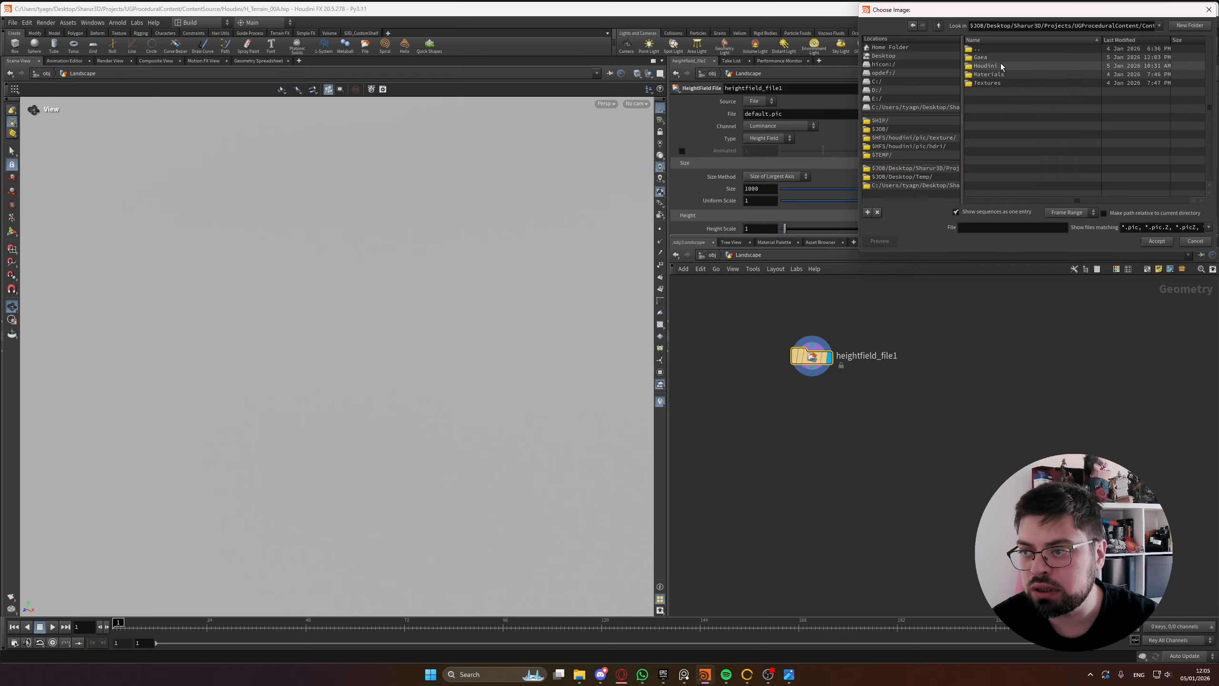
double_click(998, 57)
double_click(995, 59)
double_click(995, 58)
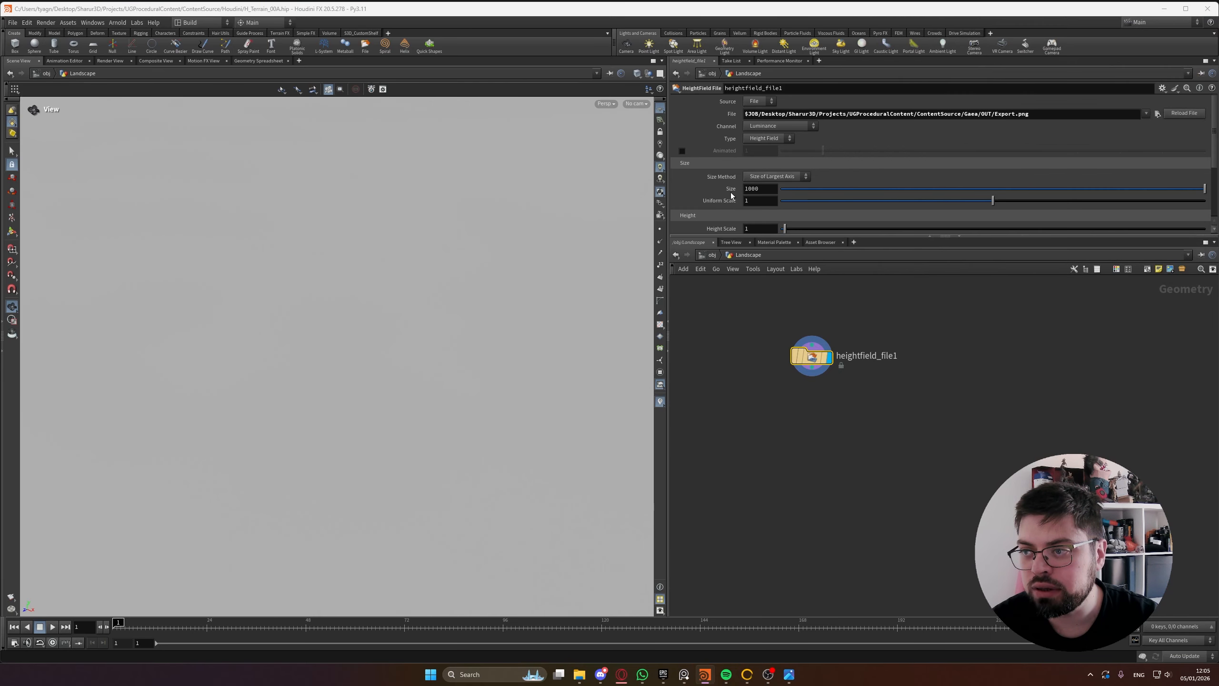
Frame the imported heightfield and set its Height Scale to 256
key("f")
left_click_drag(384, 358, 400, 352)
scroll(400, 352, "up", 5)
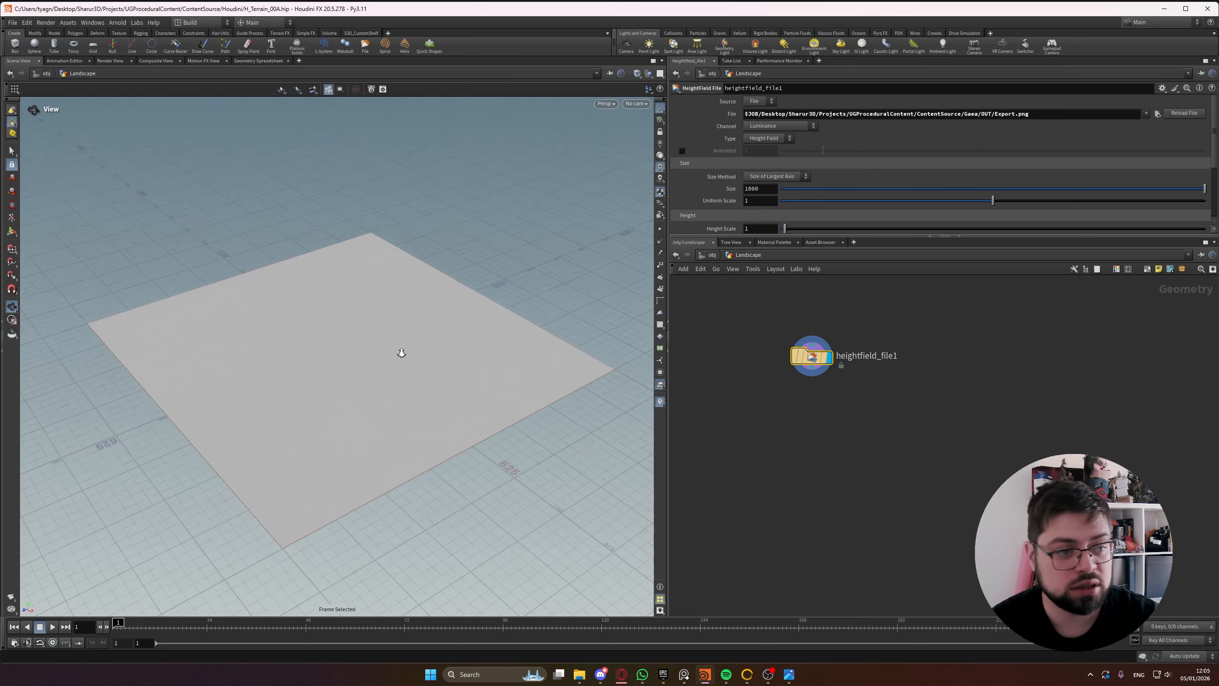
middle_click_drag(400, 350, 444, 294)
scroll(750, 208, "down", 2)
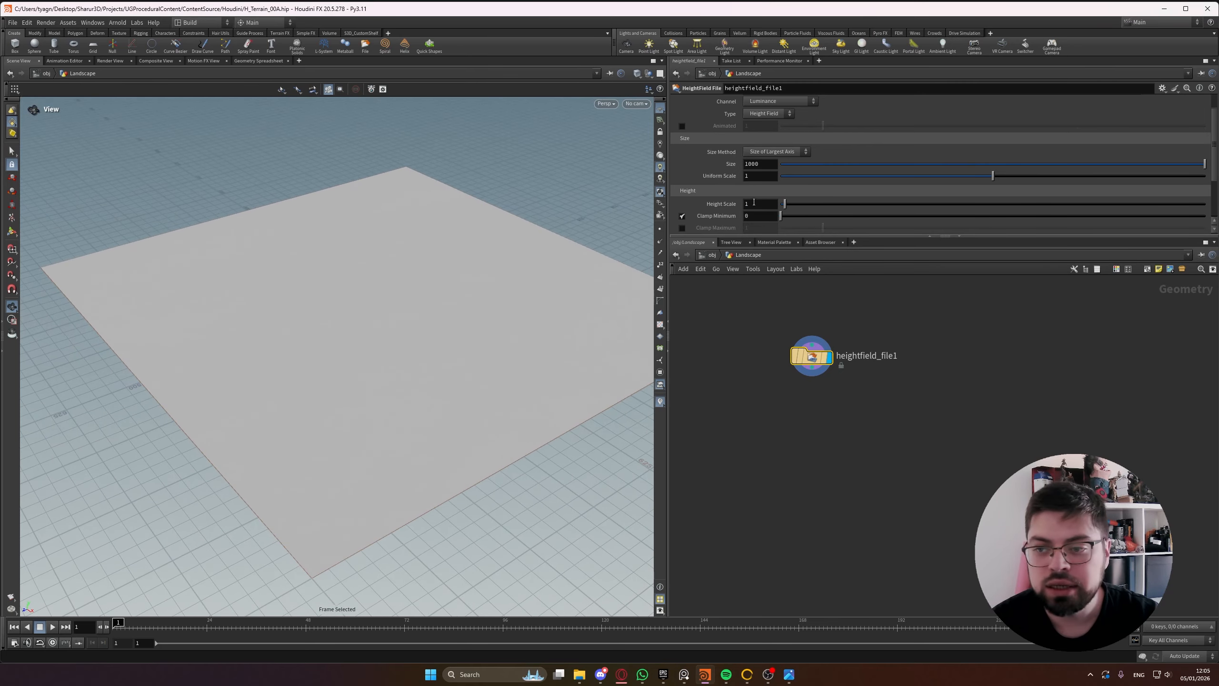
type("200")
key("Return")
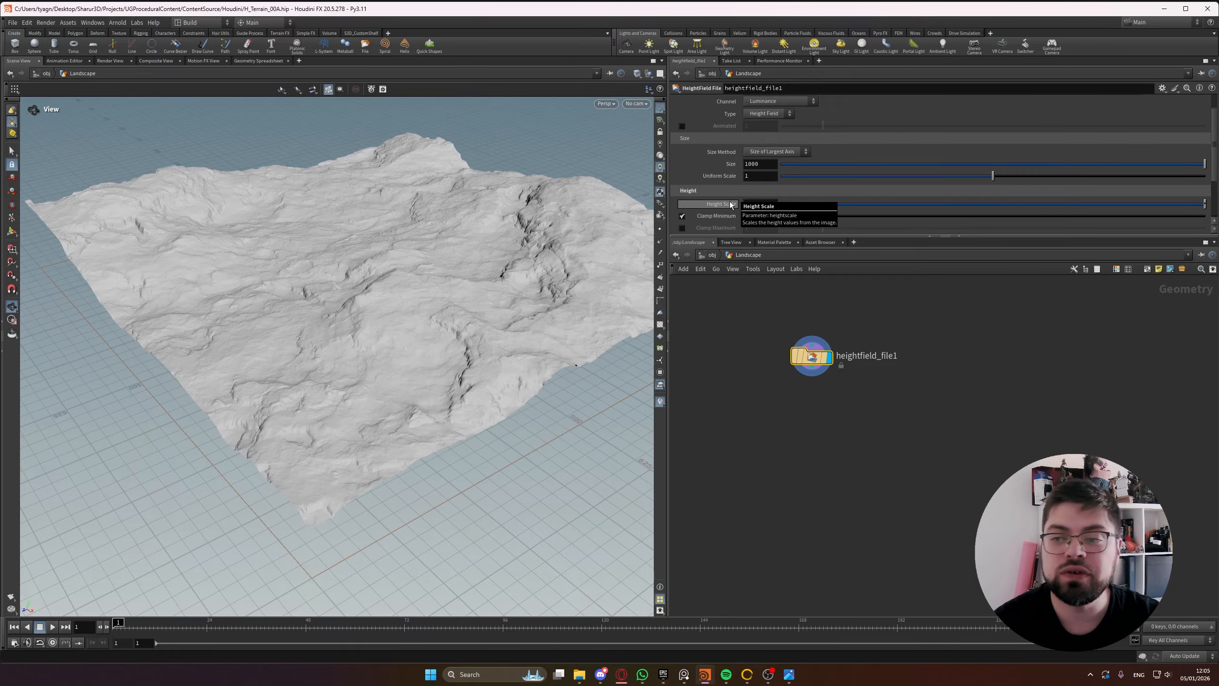
Examine the imported terrain's relief and surface detail from several angles, both close up and as a whole
left_click_drag(430, 259, 424, 307)
scroll(365, 295, "up", 3)
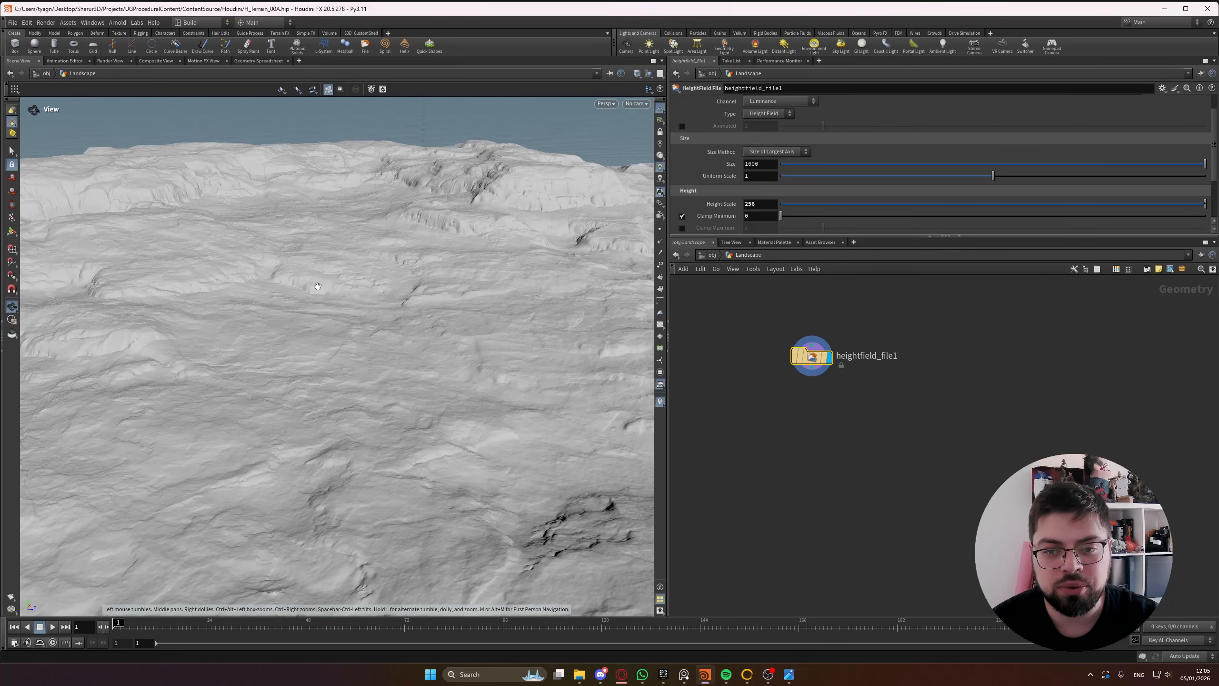
left_click_drag(316, 288, 382, 268)
mouse_move(382, 268)
right_mouse_down()
mouse_move(417, 197)
mouse_move(387, 255)
right_mouse_up()
left_click_drag(388, 254, 354, 289)
right_click_drag(354, 289, 361, 384)
left_click_drag(362, 384, 331, 293)
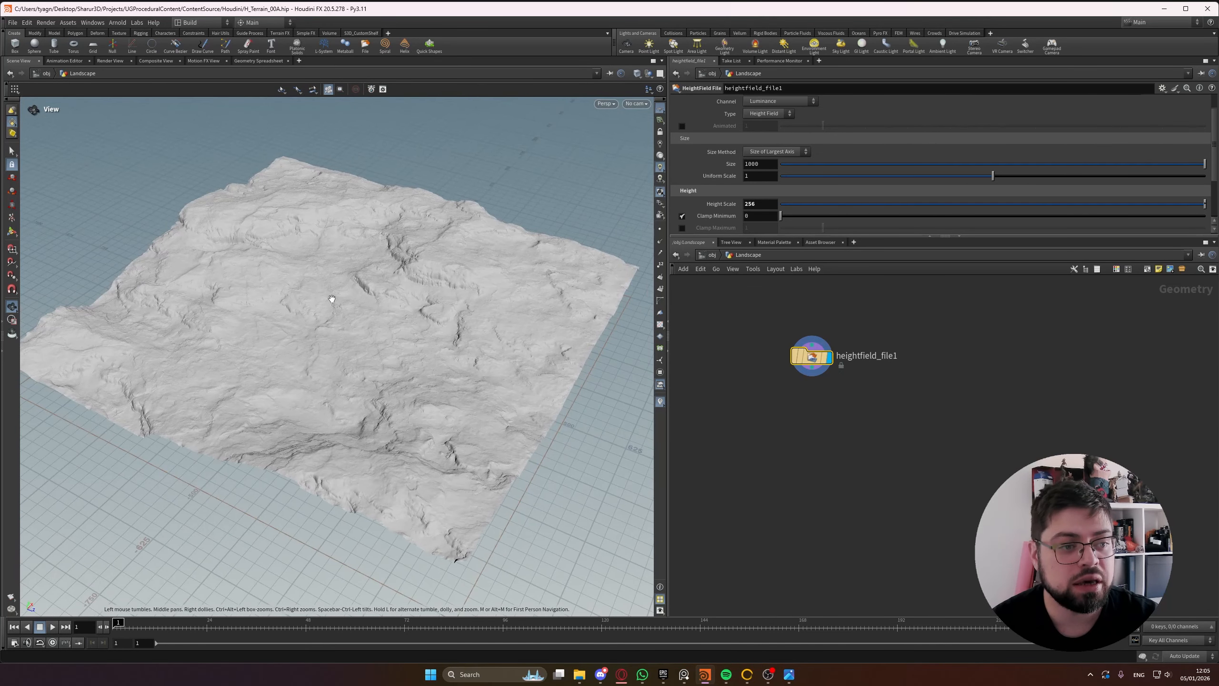
right_click_drag(331, 294, 338, 229)
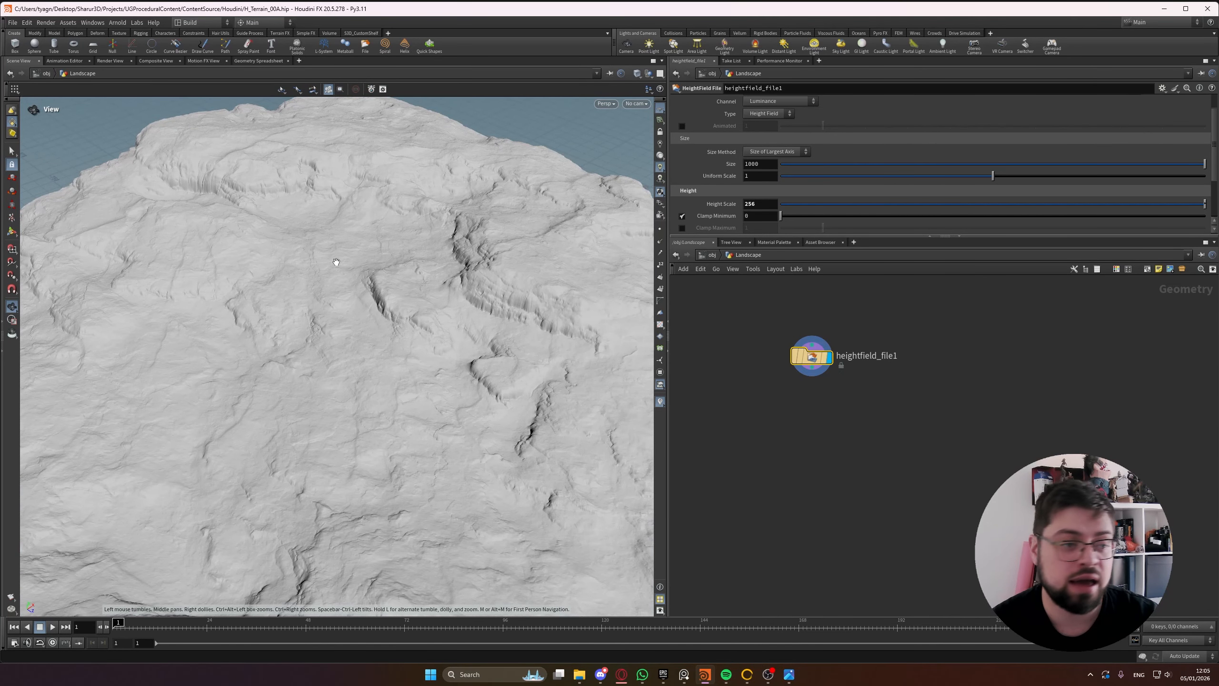